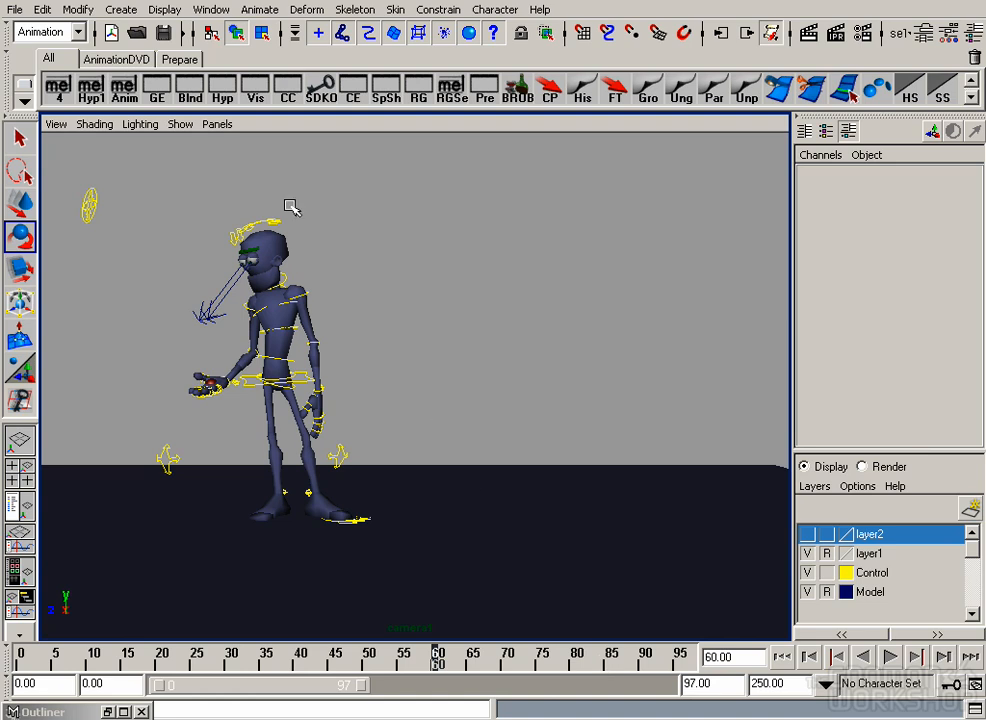
Step: Rotate the lockHead_CTRL at frame 60 so the head turns away from the ball, to about X 4.2, Y 42.6, Z 13.3
left_click(272, 218)
mouse_move(300, 274)
left_mouse_down()
mouse_move(401, 275)
mouse_move(304, 235)
mouse_move(298, 258)
left_mouse_up()
key("w")
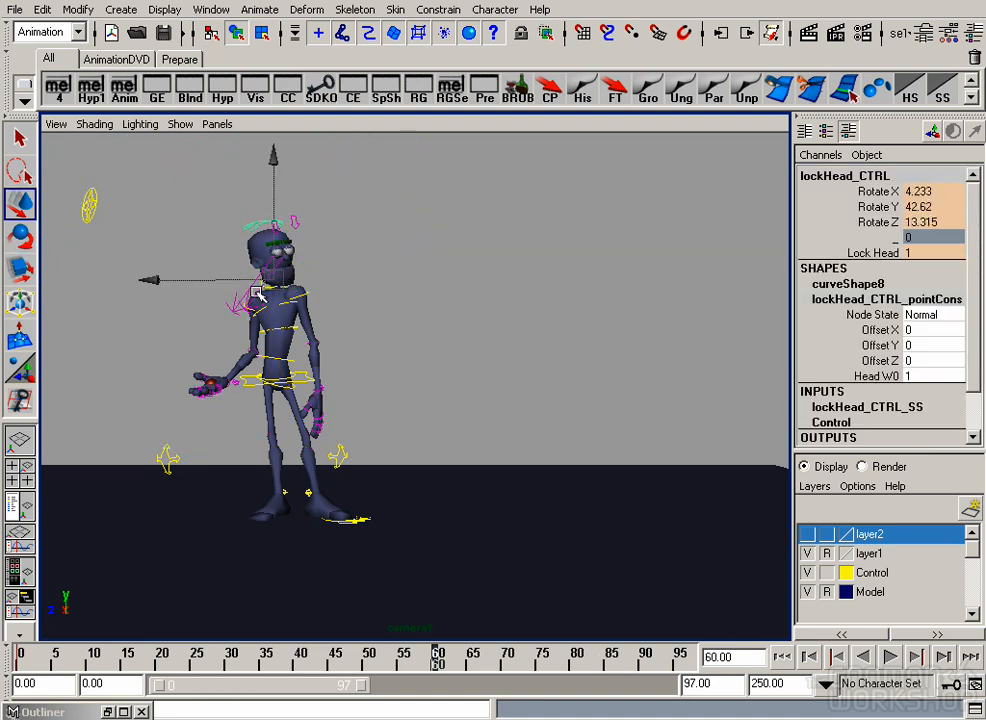
Step: Rotate both eye controls to look in the head's new direction, at about X 9.9, Y 54.9, Z 9.0
left_click(257, 293)
left_click(239, 299, "shift")
key("e")
left_click_drag(288, 303, 391, 264)
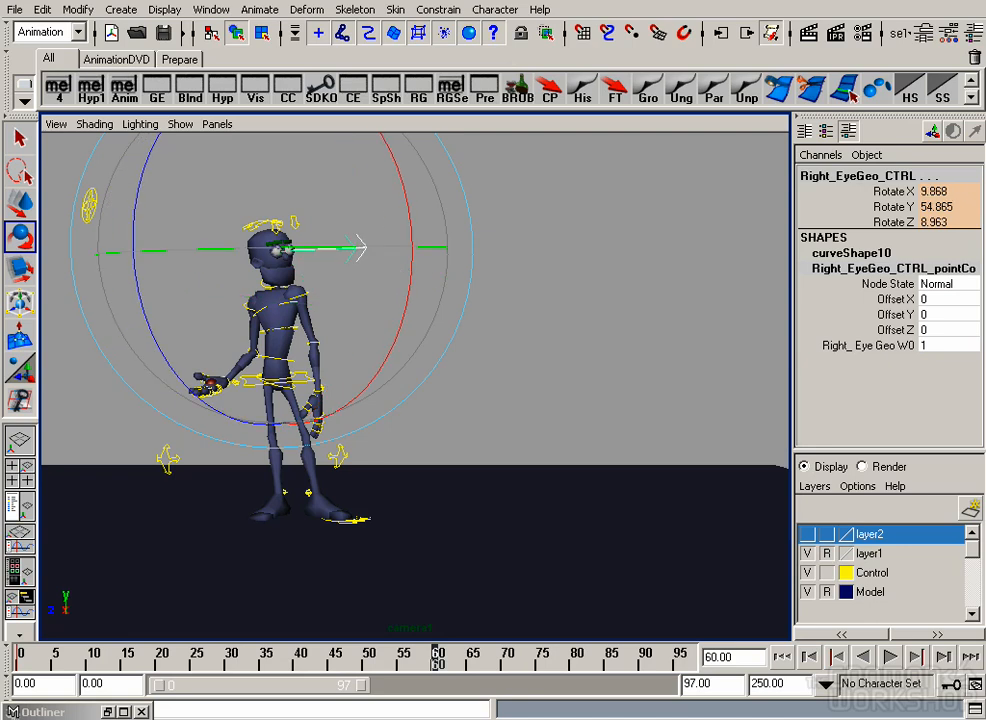
Step: Switch to the reference video and examine the look-away pose a few frames further on, and return to Maya
key("alt+Tab")
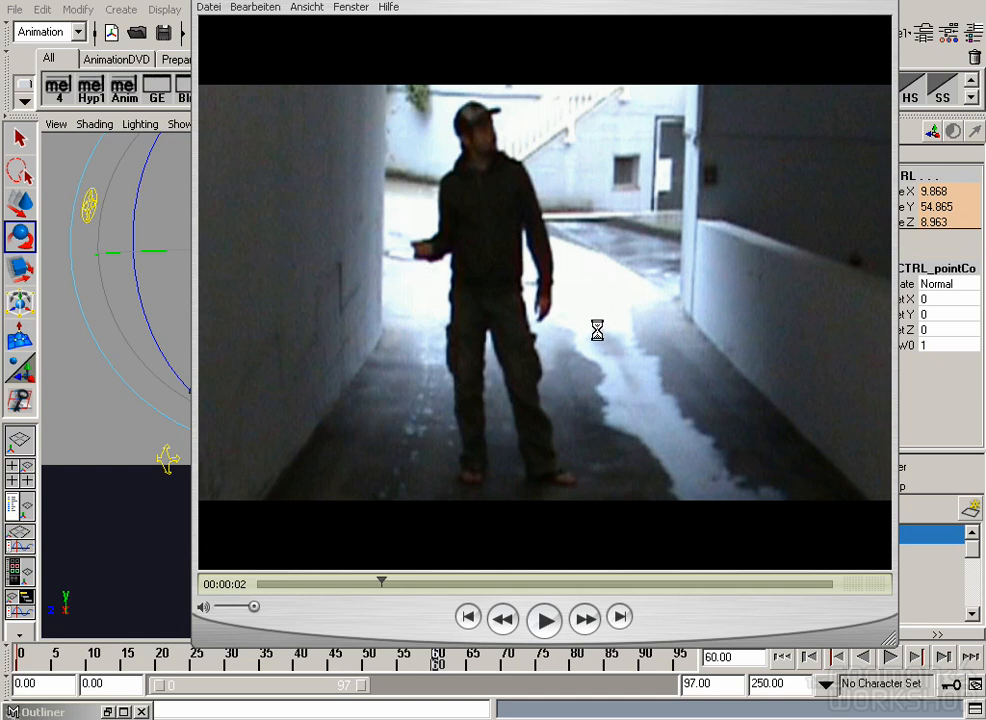
mouse_move(381, 581)
left_mouse_down()
mouse_move(299, 581)
mouse_move(398, 577)
mouse_move(326, 577)
mouse_move(381, 573)
left_mouse_up()
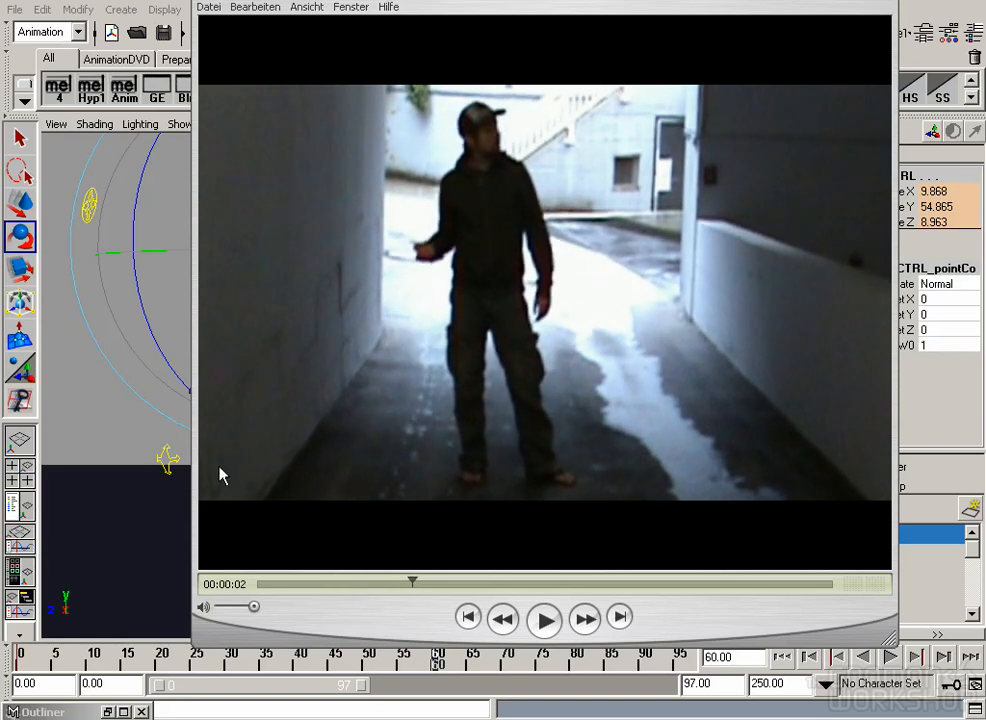
left_click(188, 440)
Step: Raise the right forearm with its elbow control and move the ball up onto the palm, to about Translate Y 12.15
left_click(254, 350)
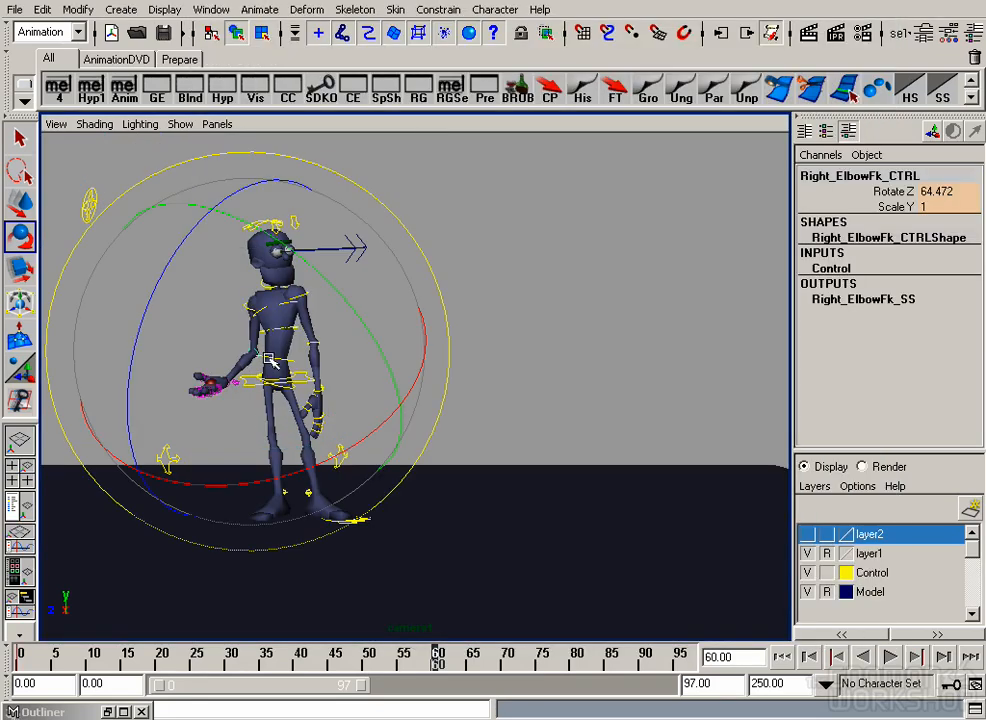
left_click_drag(225, 395, 215, 365)
key("w")
left_click(214, 386)
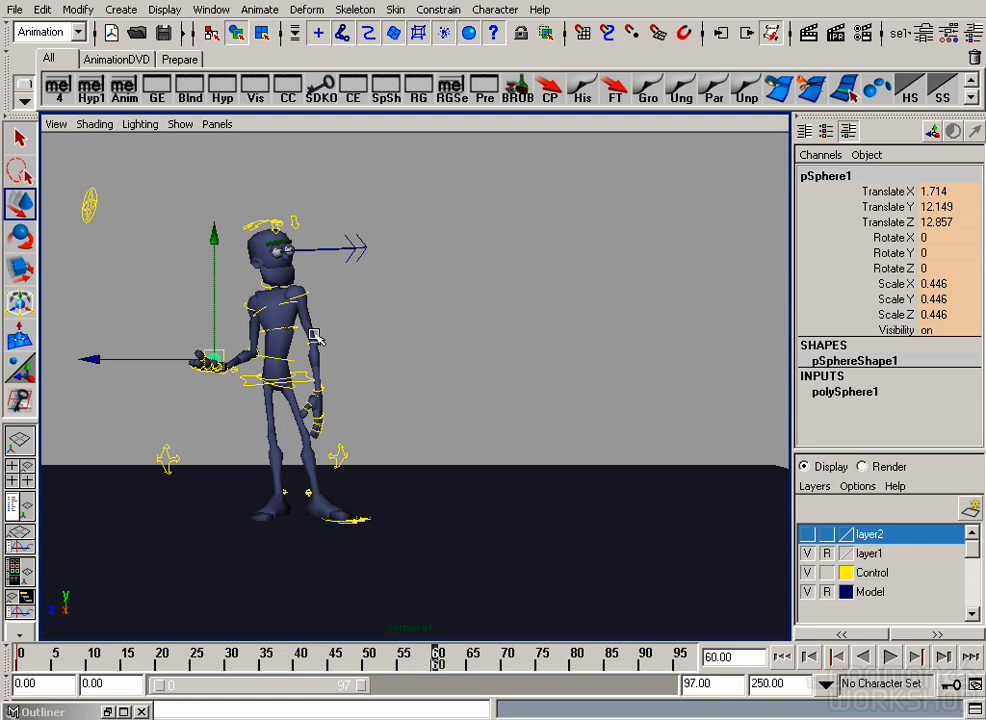
Step: Readjust the head's turn and aim both eye controls at about X 8.6, Y 53.1, Z 7.6
left_click(350, 245)
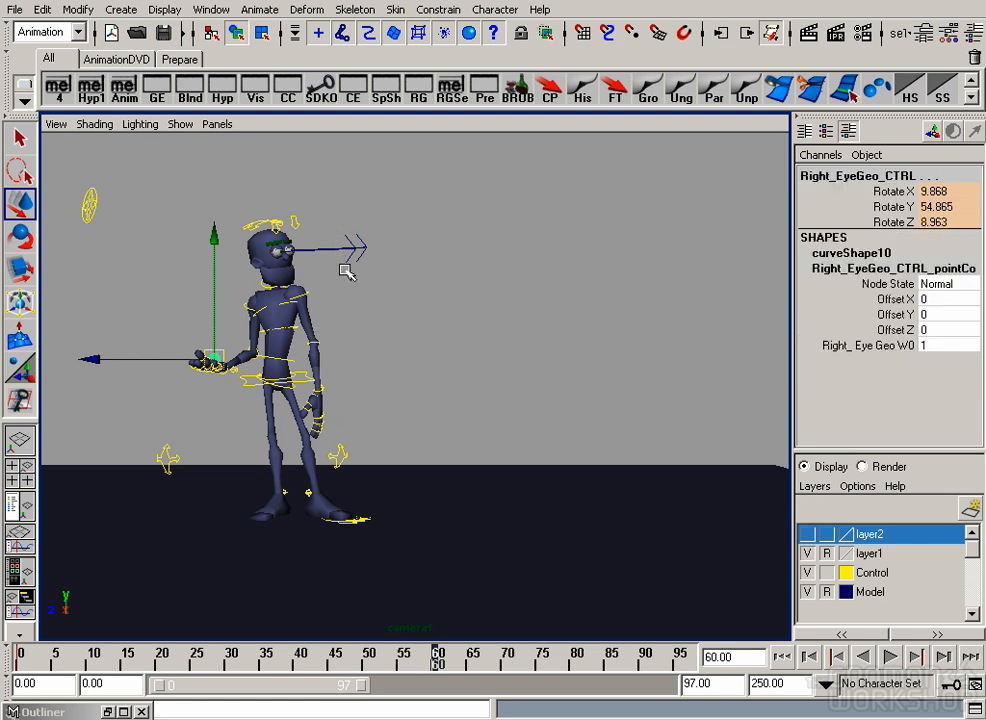
key("e")
key("w")
left_click(268, 230)
key("e")
left_click_drag(268, 230, 330, 264)
left_click_drag(325, 370, 327, 367)
key("w")
key("e")
left_click_drag(348, 226, 354, 288)
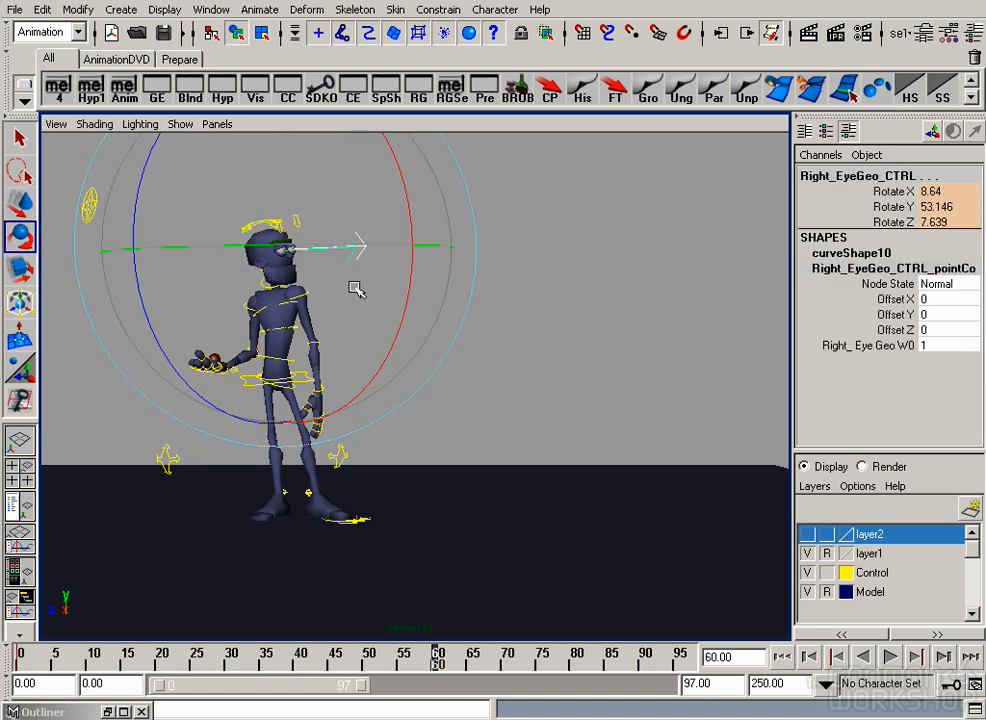
Step: Adjust the torso's rotation with the spine controls and refine the head control to about X 3.6, Y 58.7, Z 18.6
key("w")
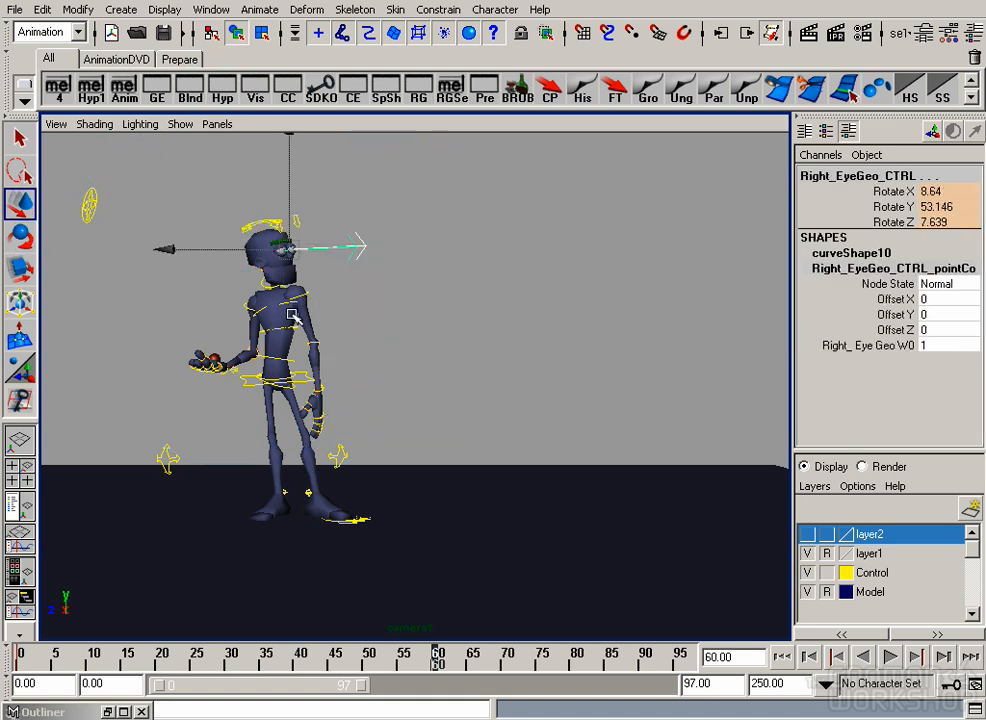
left_click(287, 350)
left_click(293, 352)
key("e")
left_click_drag(326, 367, 340, 316)
key("w")
left_click(305, 330)
key("e")
key("w")
left_click(263, 221)
key("e")
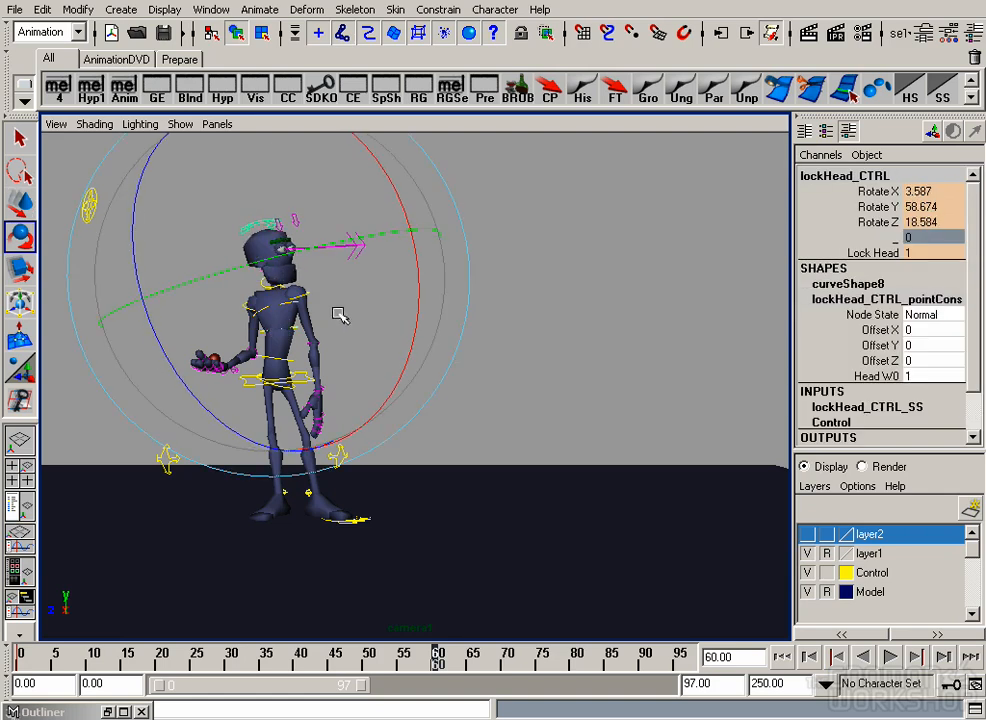
Step: Select the ball and all of the character's controls and set a key on them at frame 60
key("w")
left_click(97, 190)
left_click_drag(97, 190, 570, 634)
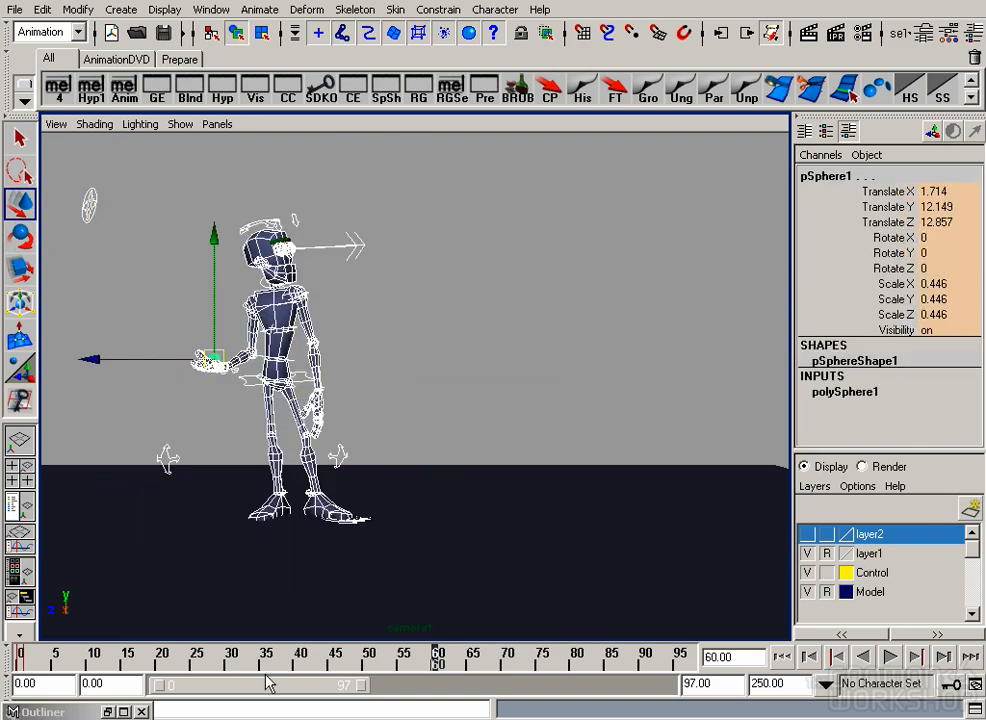
key("s")
Step: Play the animation from frame 0 to review the transition into the frame 60 pose
left_click_drag(442, 657, 20, 657)
key("alt+v")
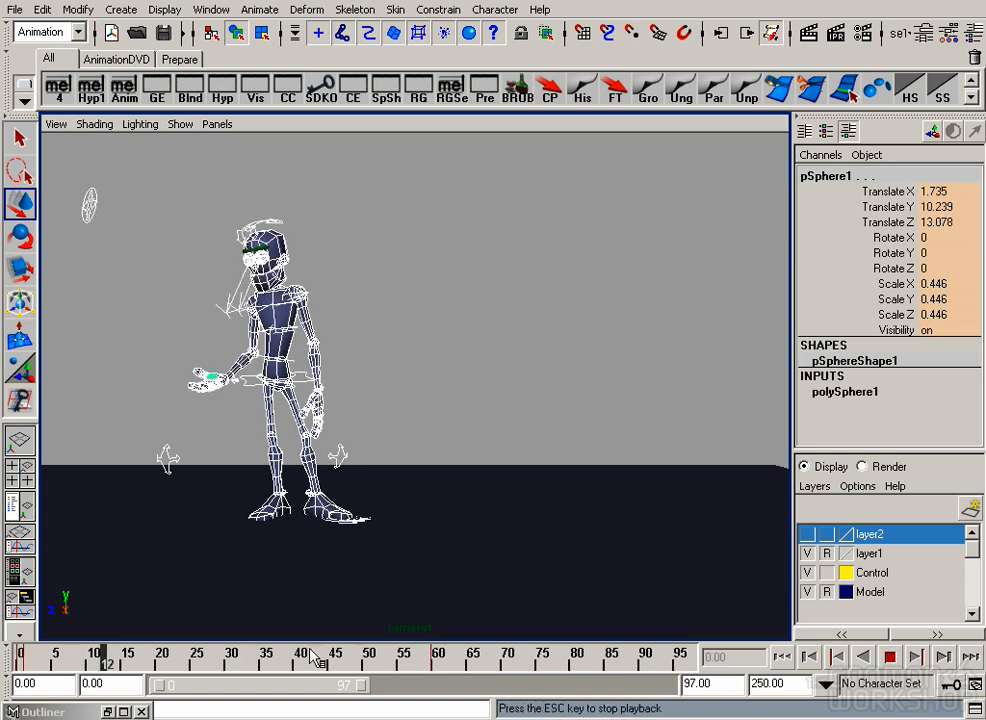
key("Escape")
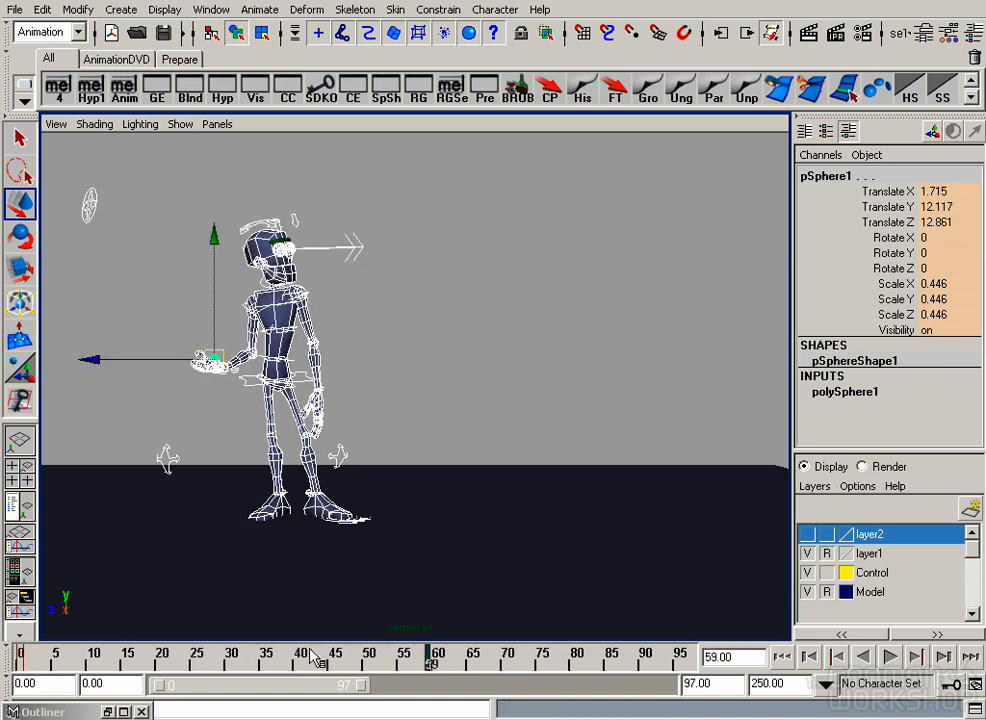
left_click(12, 658)
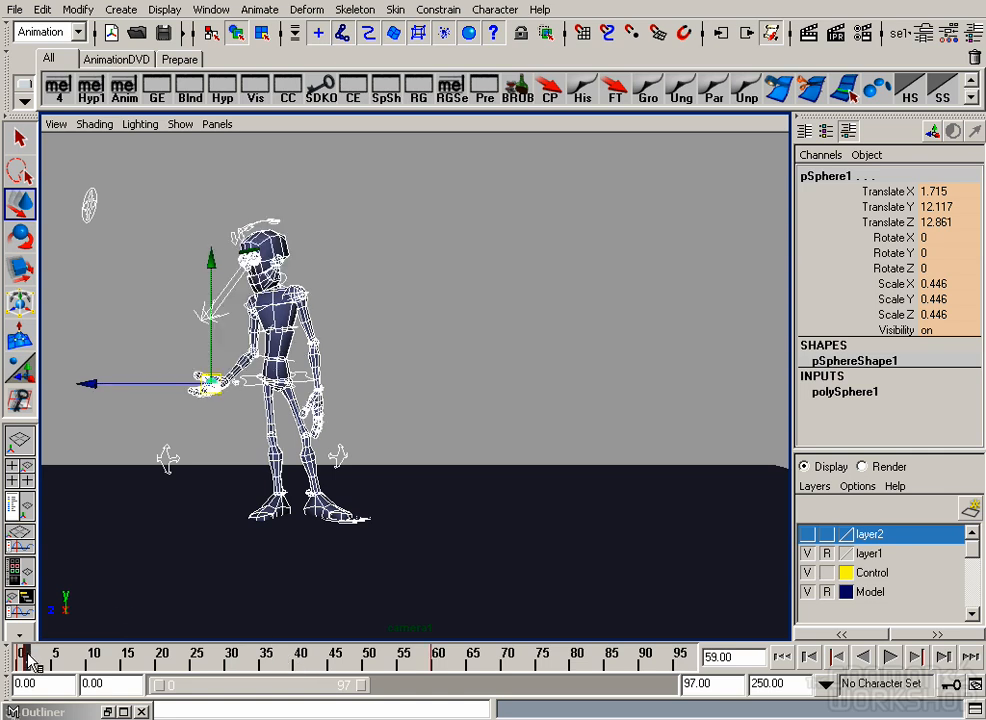
key("alt+v")
key("s")
left_click(27, 659)
right_click(27, 657)
left_click(74, 445)
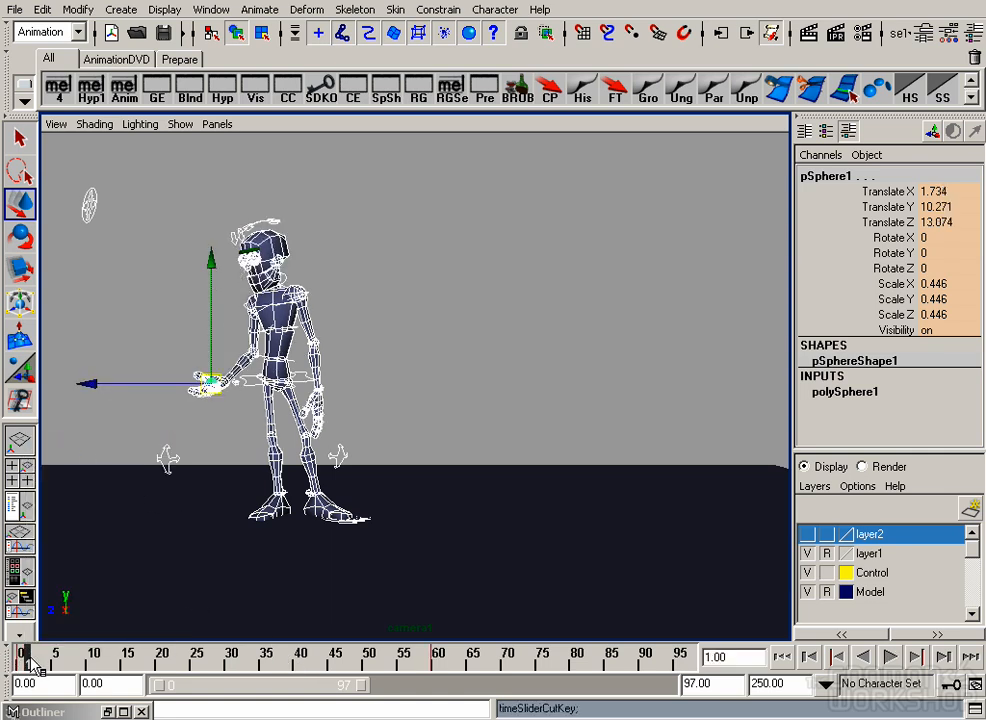
key("ctrl+z")
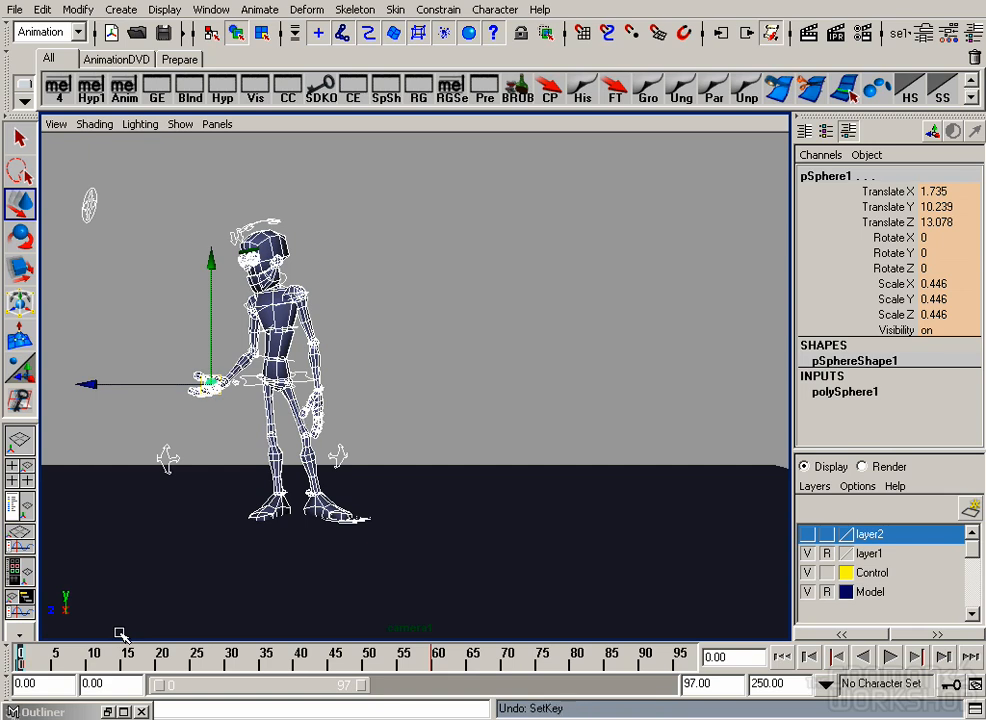
key("ctrl+z")
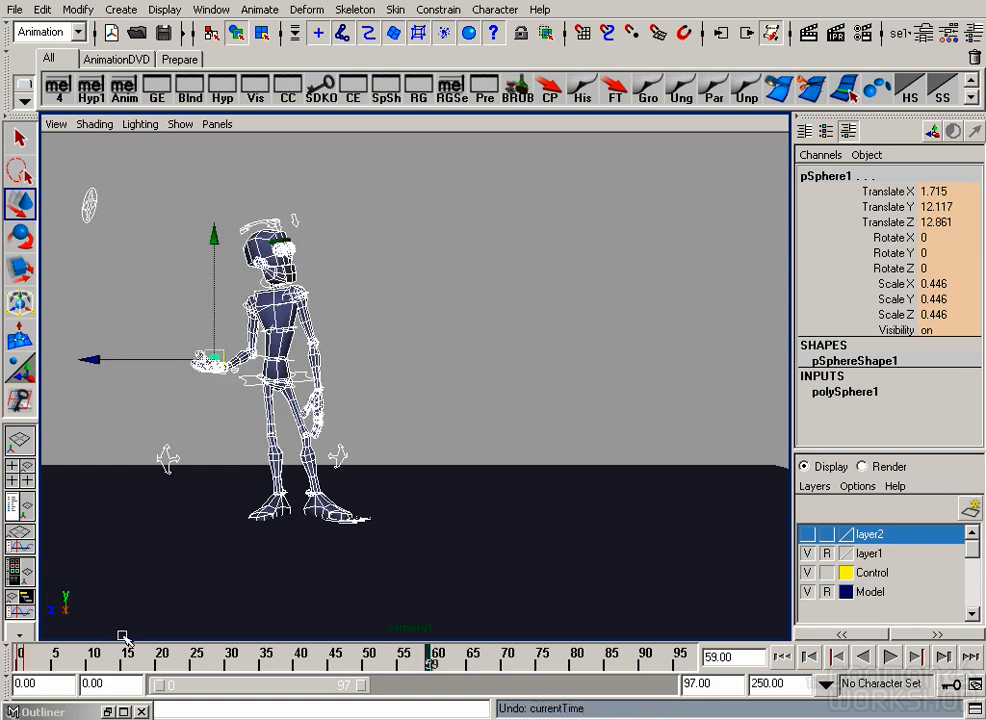
Step: Hold the frame 0 pose by keying it on the whole character and ball just before frame 60, and review the timing
key("alt+v")
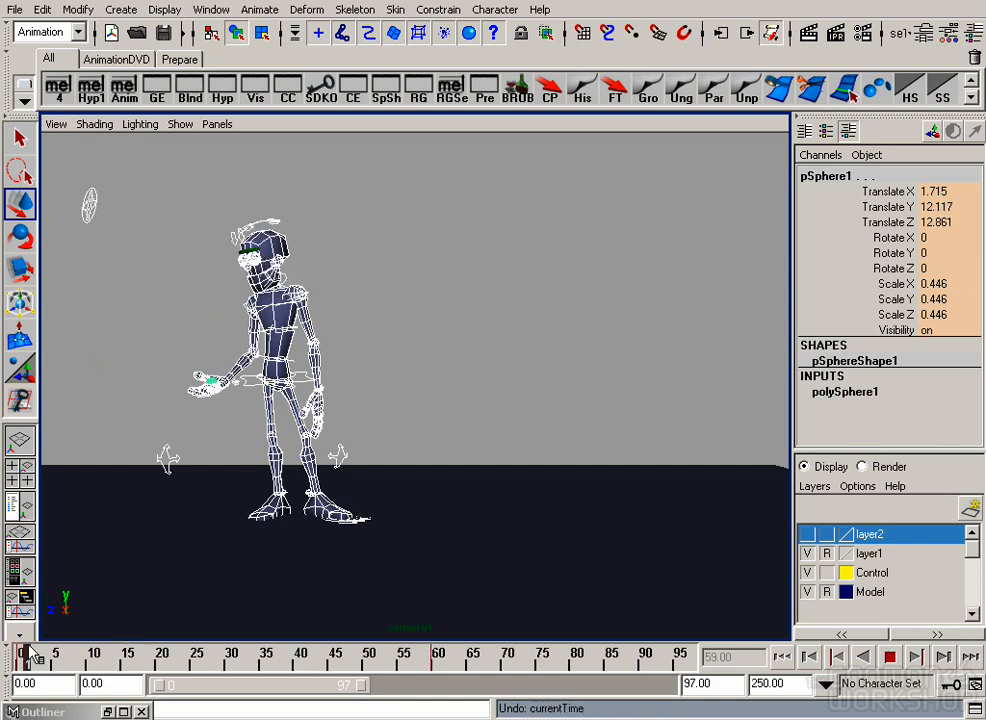
left_click(24, 656)
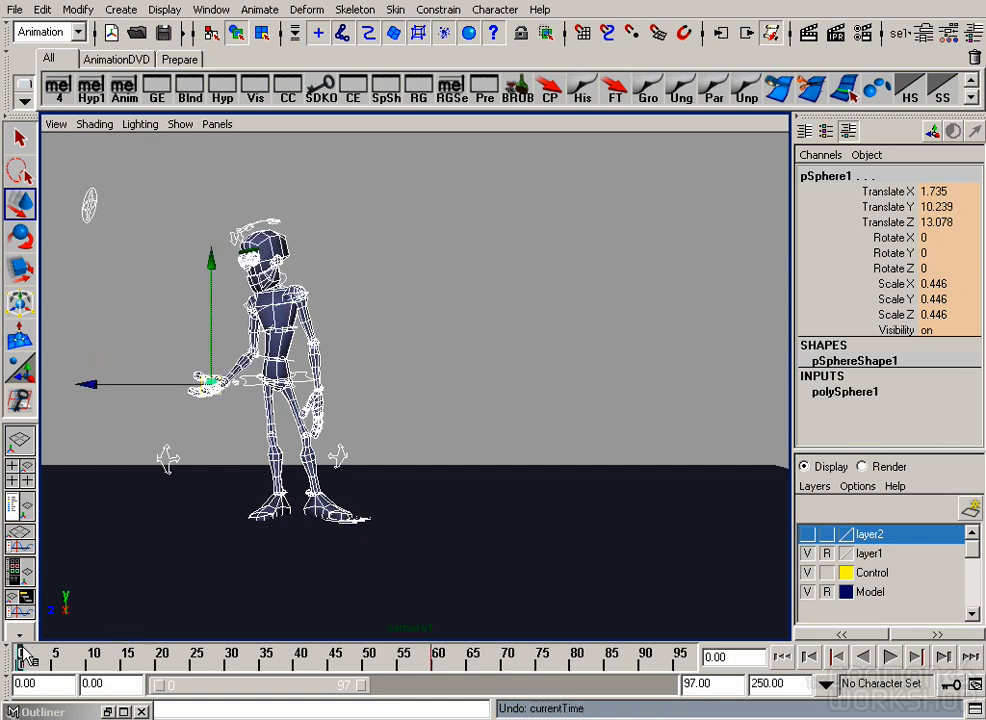
left_click(432, 662)
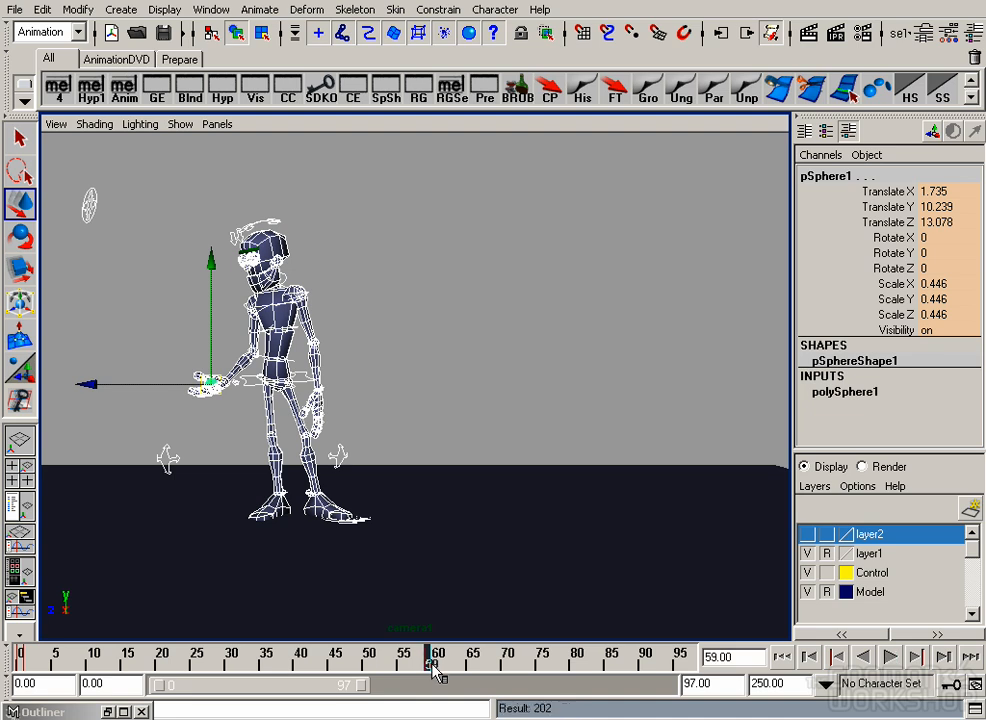
left_click_drag(440, 668, 30, 660)
left_click(425, 662)
key("alt+v")
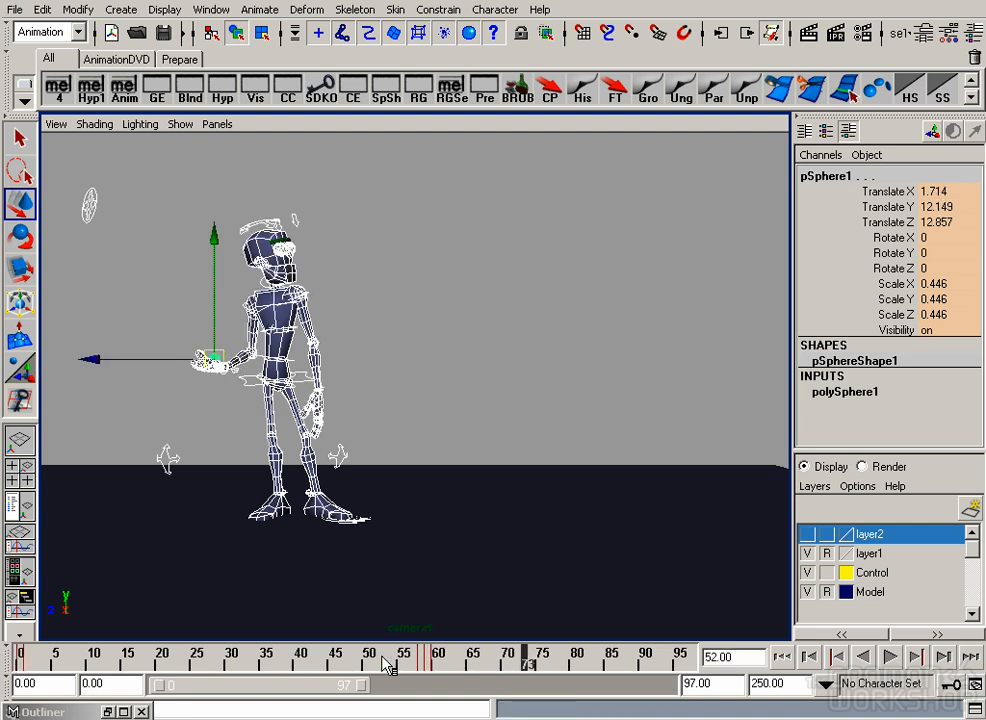
Step: Clear the selection and play the animation to check the change of pose around frame 60
mouse_move(436, 652)
left_mouse_down()
mouse_move(415, 654)
mouse_move(437, 653)
left_mouse_up()
left_click(445, 326)
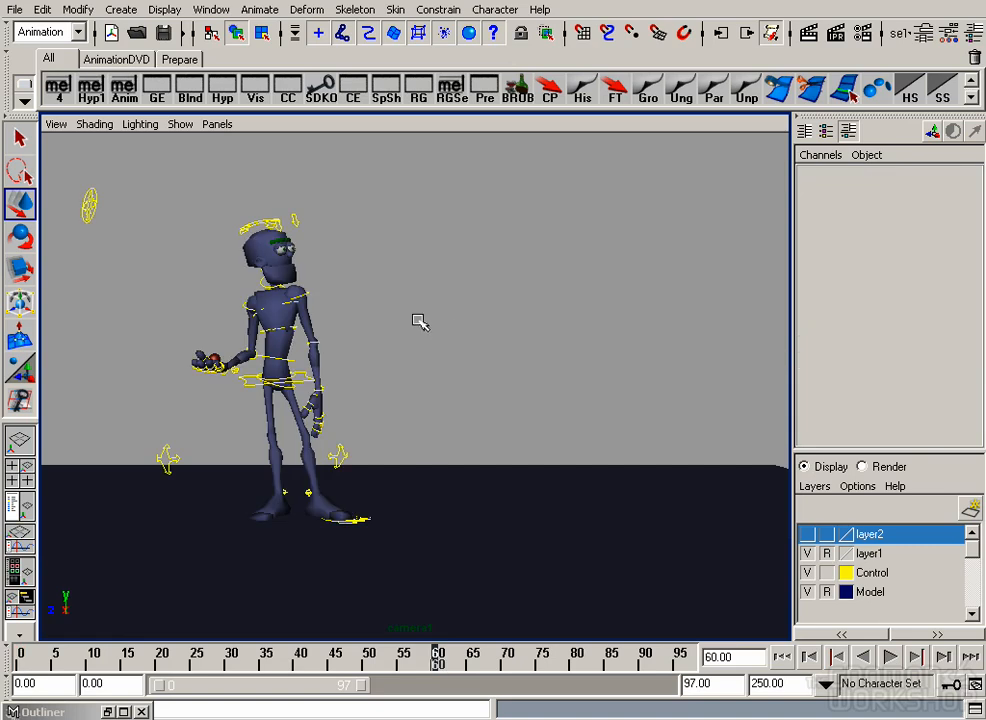
left_click(321, 654)
key("alt+v")
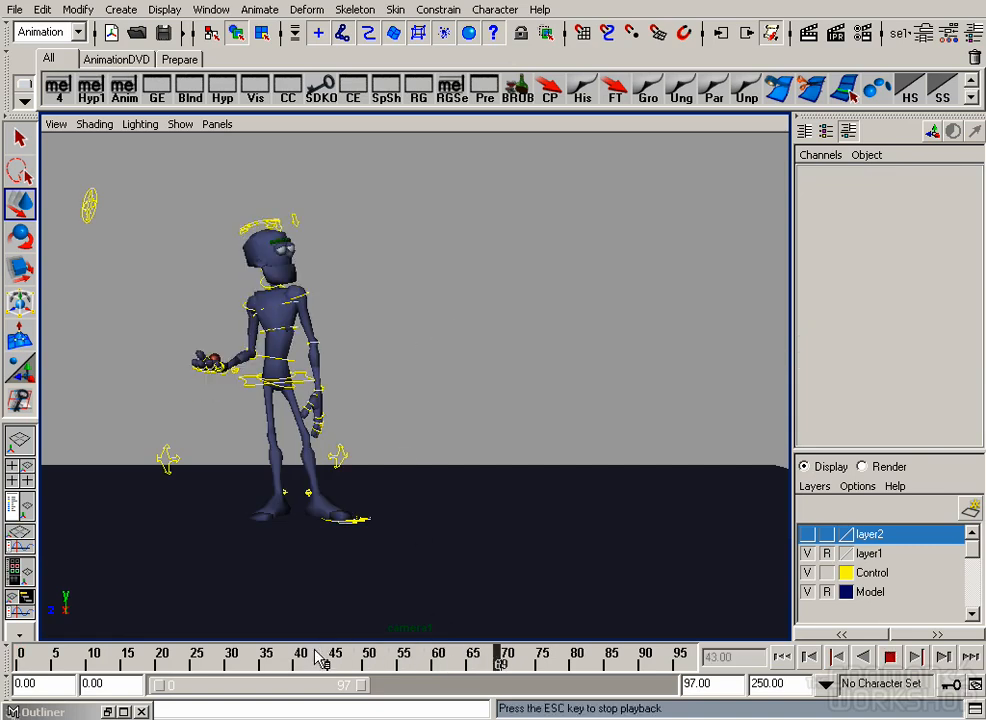
Step: Rotate both eye controls at frame 60 to about X 24.1, Y 64.7, Z 26.7 and key them
left_click_drag(462, 656, 442, 657)
left_click(183, 124)
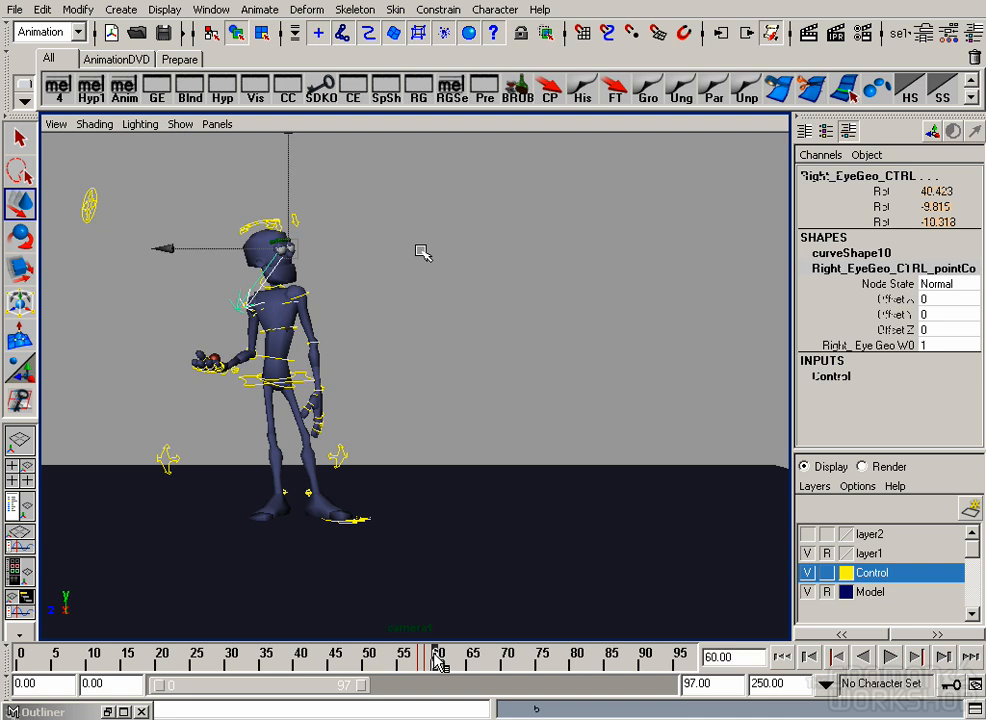
key("Escape")
key("e")
left_click_drag(277, 356, 388, 284)
key("s")
mouse_move(438, 655)
left_mouse_down()
mouse_move(423, 655)
mouse_move(439, 652)
left_mouse_up()
left_click(240, 218)
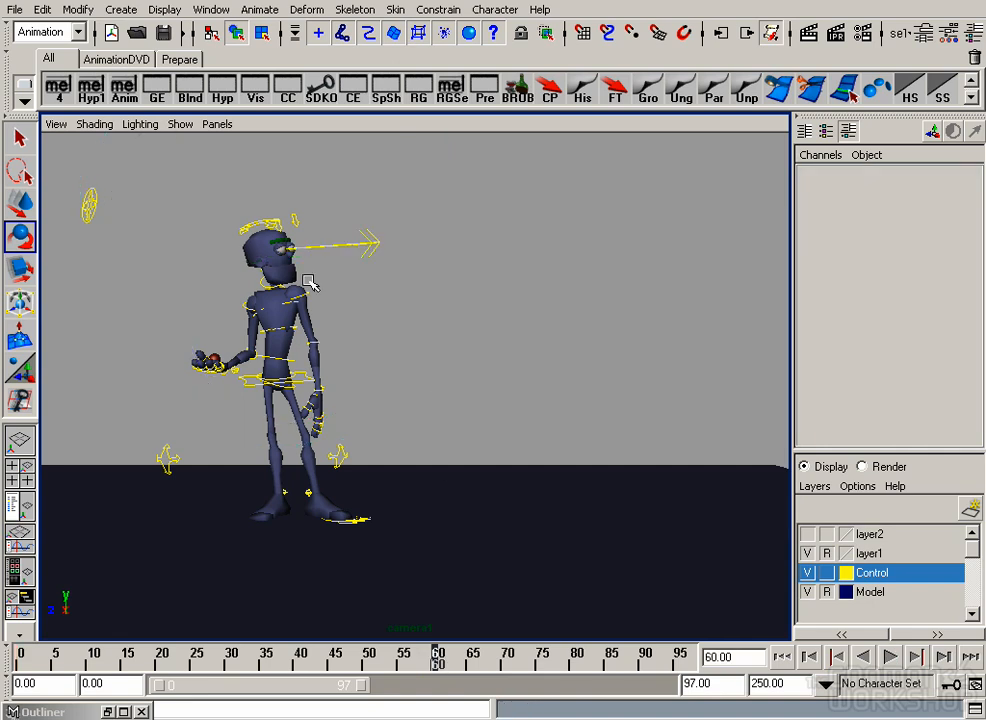
Step: Hide the NURBS curves in the viewport and play the animation to review the character without its controls
left_click(180, 124)
left_click(213, 216)
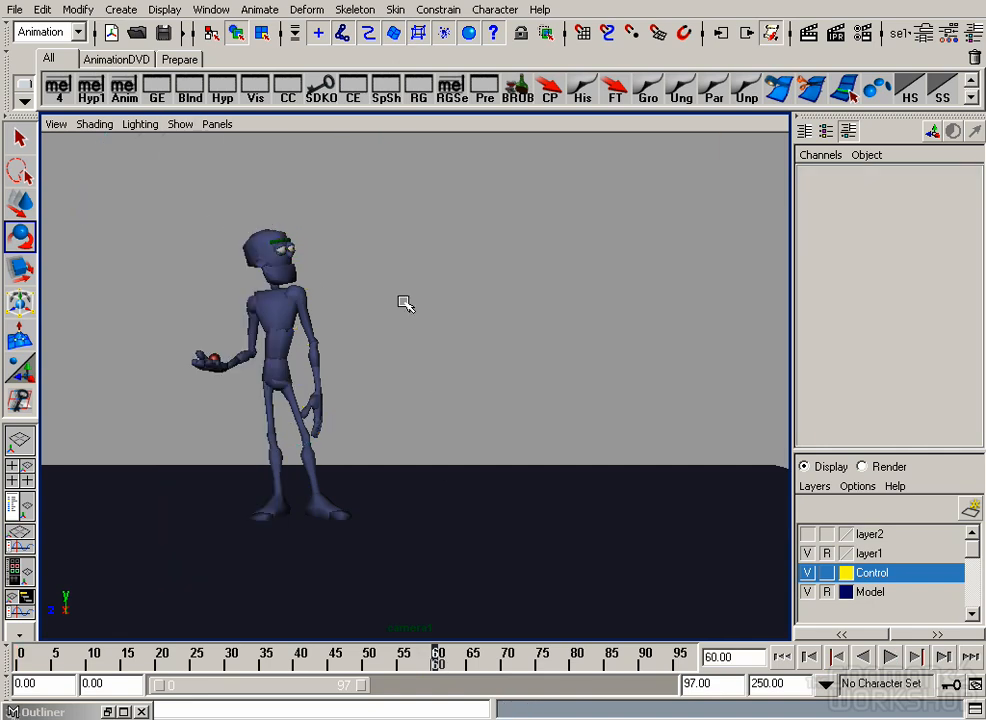
key("alt+v")
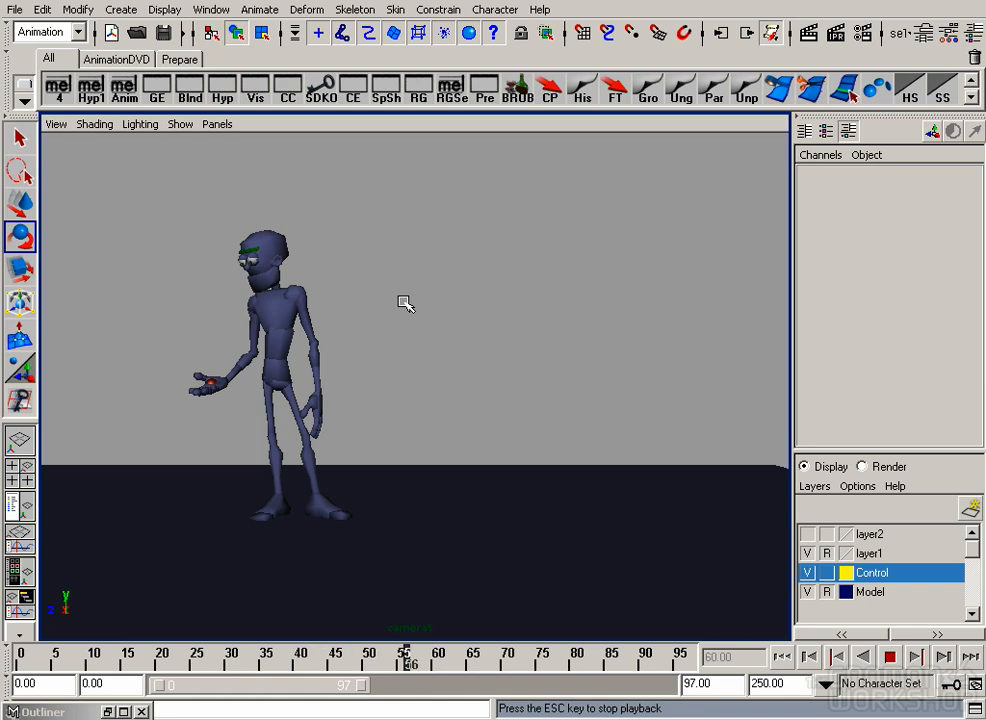
key("Escape")
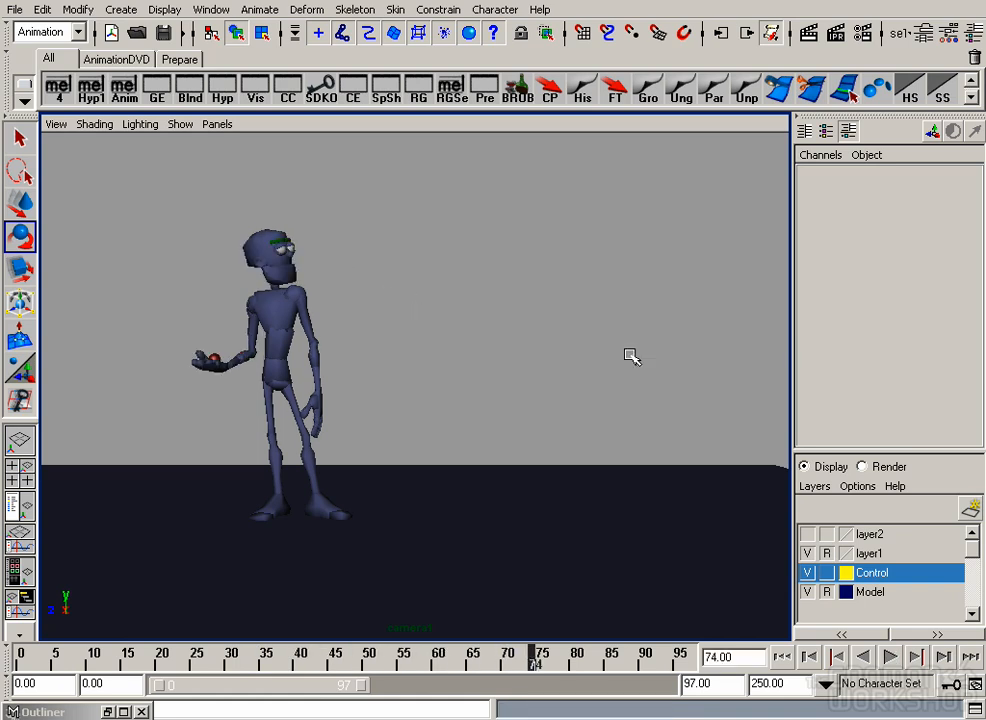
Step: Show the NURBS curves in the viewport again and advance the timeline to frame 66 with nothing selected
left_click_drag(474, 673, 440, 661)
left_click(181, 124)
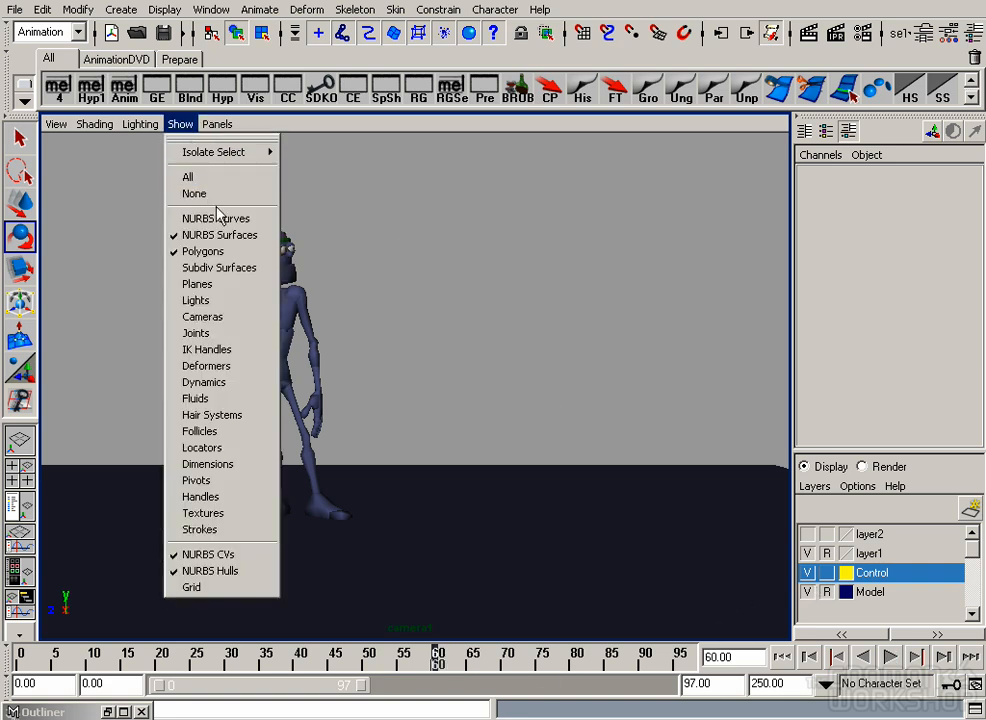
left_click(216, 213)
left_click(345, 258)
key("w")
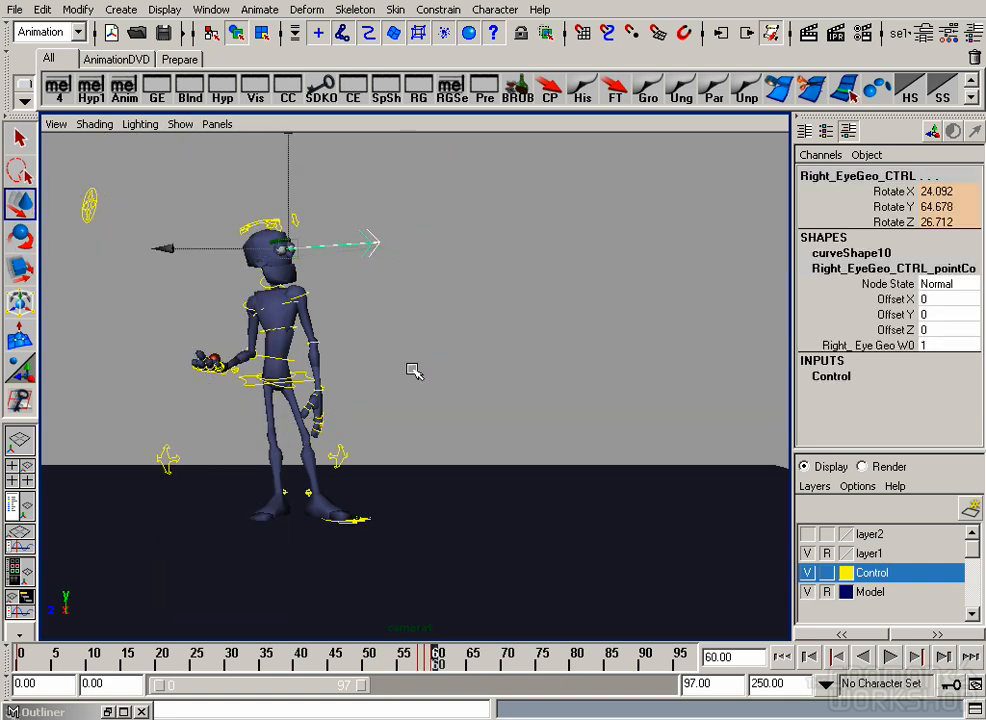
left_click(480, 660)
right_click(480, 658)
left_click(529, 443)
left_click(510, 410)
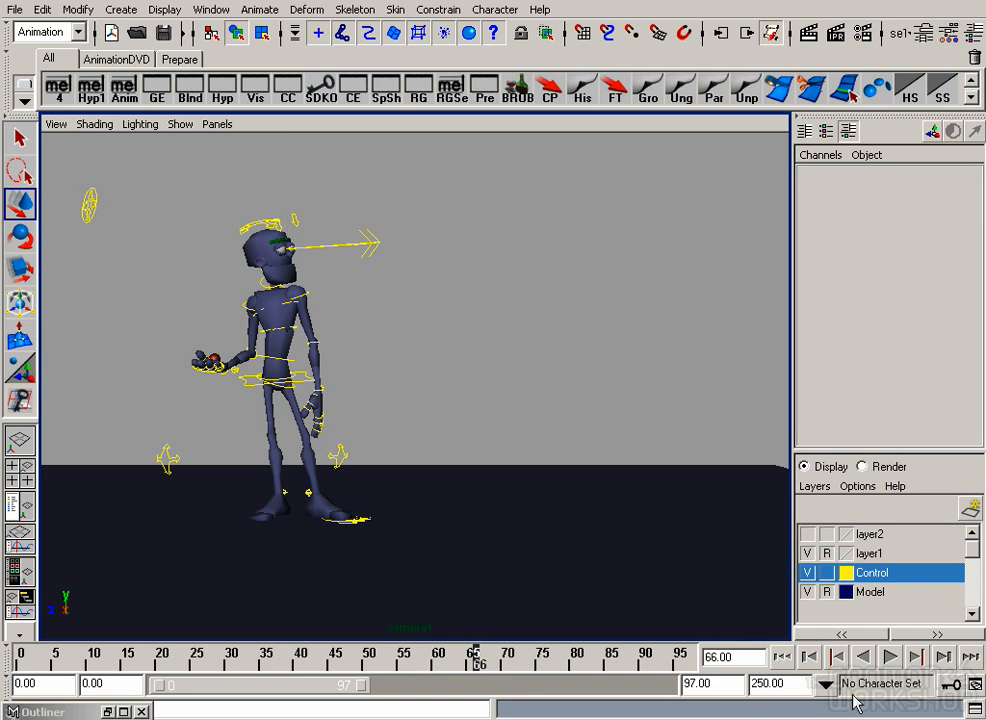
Step: Switch to the reference video and study the pointing pose between about 3 and 4 seconds, and return to Maya
key("alt+Tab")
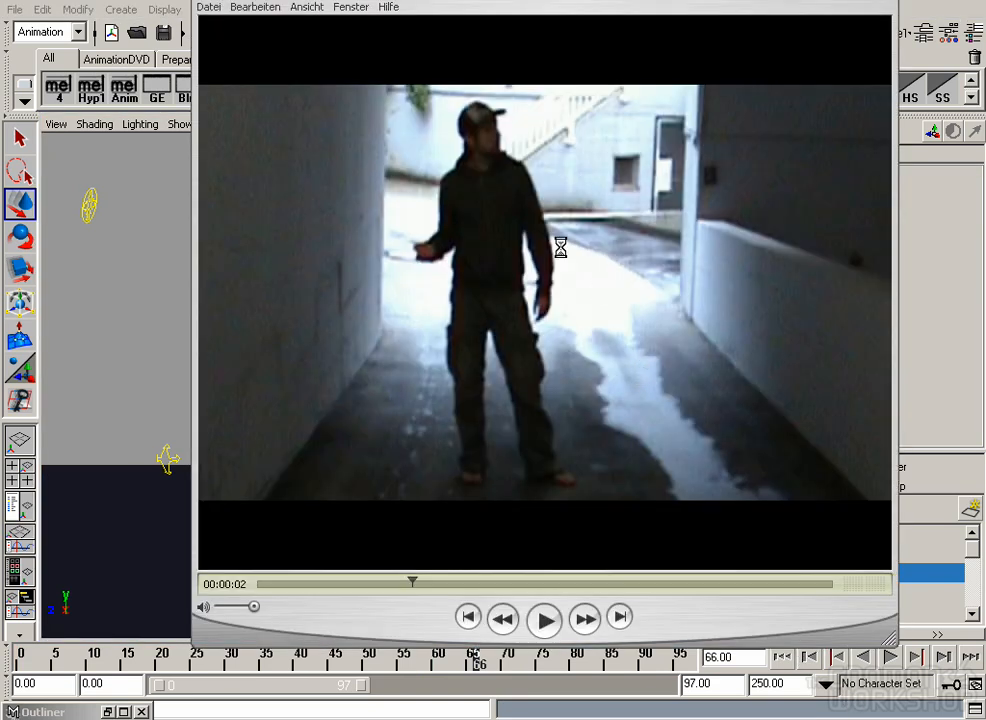
left_click_drag(412, 583, 479, 585)
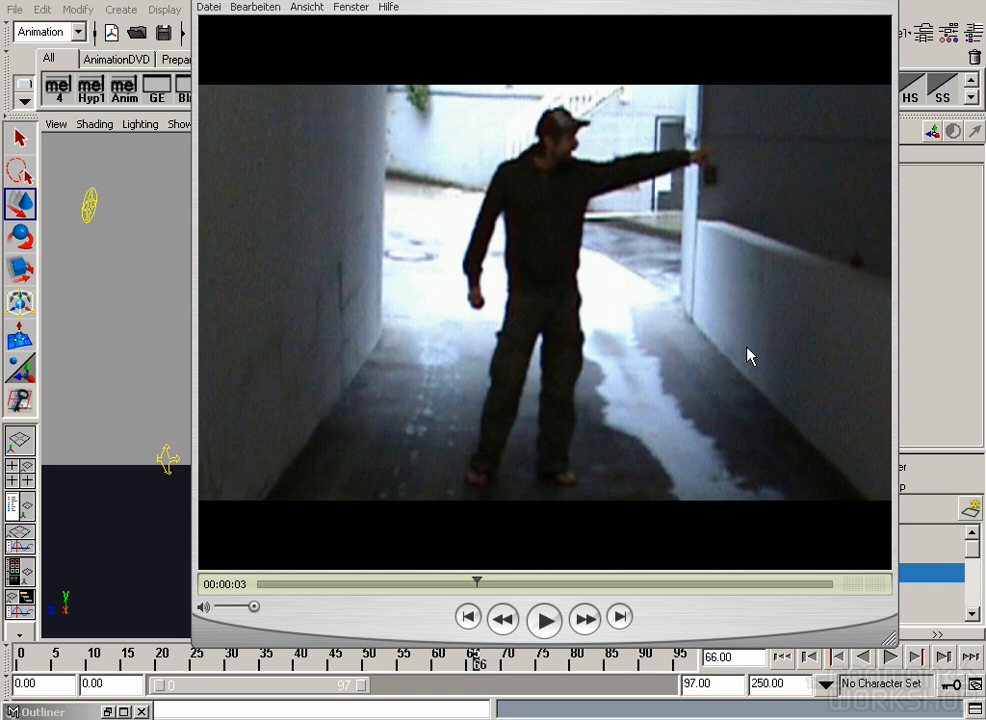
left_click_drag(478, 586, 515, 577)
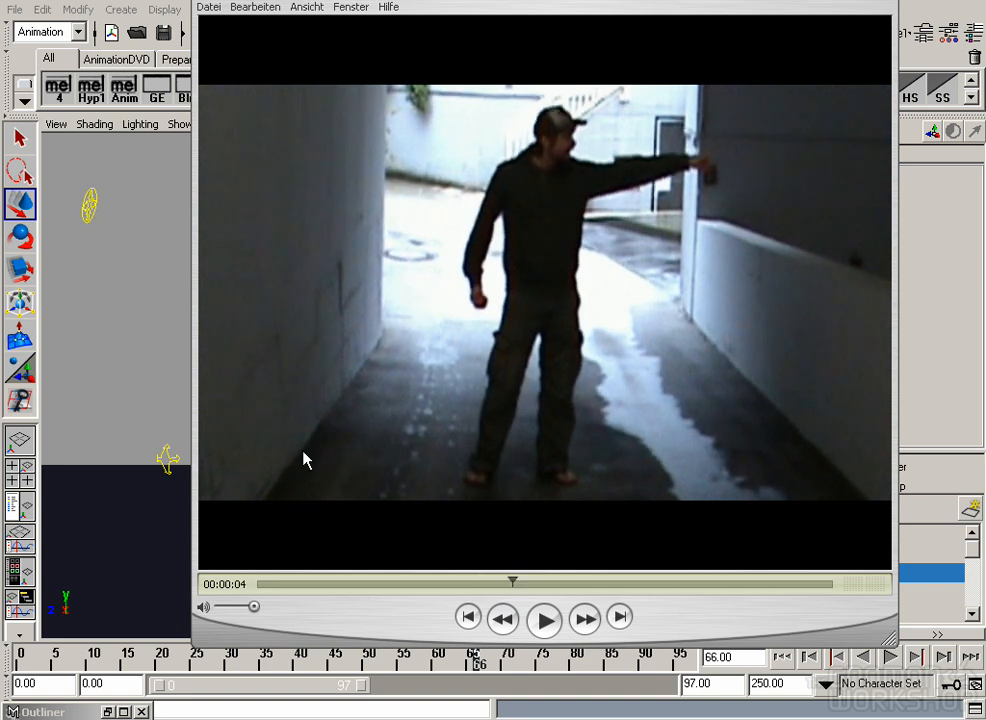
left_click(175, 340)
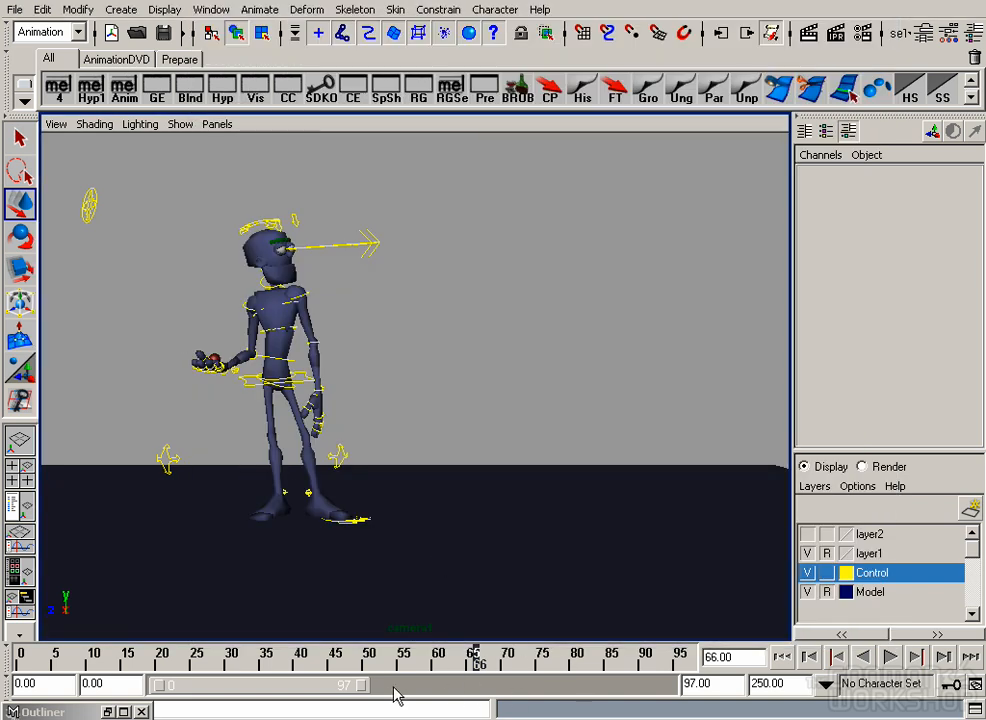
Step: Extend the playback range to frame 121 and move the timeline to frame 100 with nothing selected
left_click_drag(368, 690, 442, 695)
left_click_drag(580, 658, 577, 667)
left_click(312, 381)
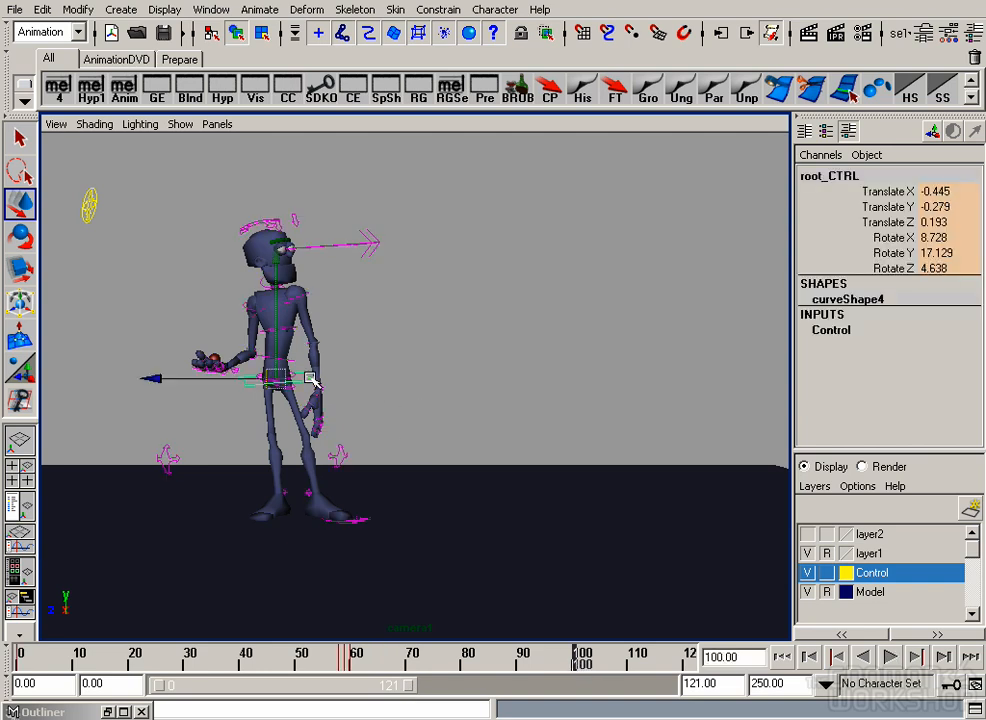
left_click(430, 458)
Step: Position the red ball in the character's right palm at about X 3.134, Y 12.112, Z 12.529, working in the perspective view
key("space")
mouse_move(422, 335)
left_mouse_down()
mouse_move(416, 316)
mouse_move(430, 358)
left_mouse_up()
right_click_drag(430, 358, 536, 392, "alt")
left_click_drag(536, 392, 486, 371, "alt")
left_click(340, 343)
left_click_drag(415, 359, 463, 362)
left_click_drag(463, 362, 242, 358, "alt")
middle_click_drag(242, 358, 367, 393, "alt")
right_click_drag(367, 393, 519, 427, "alt")
left_click_drag(519, 427, 446, 367, "alt")
left_click_drag(446, 367, 600, 400, "alt")
right_click_drag(600, 400, 744, 436, "alt")
left_click_drag(744, 436, 735, 454, "alt")
left_click_drag(546, 366, 539, 373)
left_click_drag(440, 377, 321, 288, "alt")
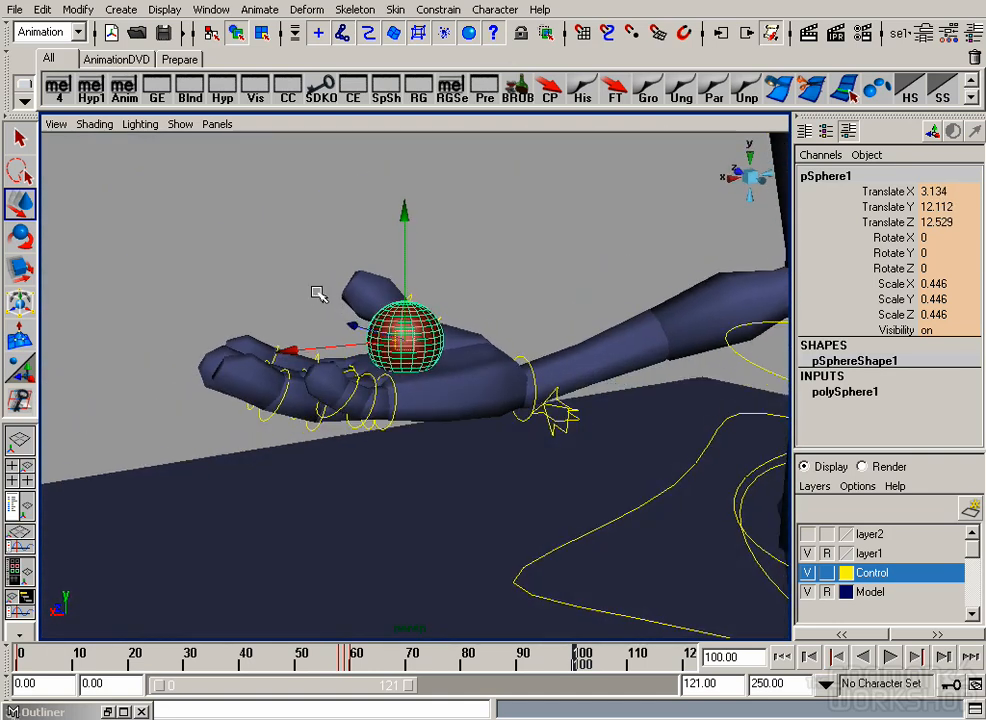
Step: Parent-constrain the ball itself to Right_WristFk_CTRL and clear the selection
left_click(527, 358)
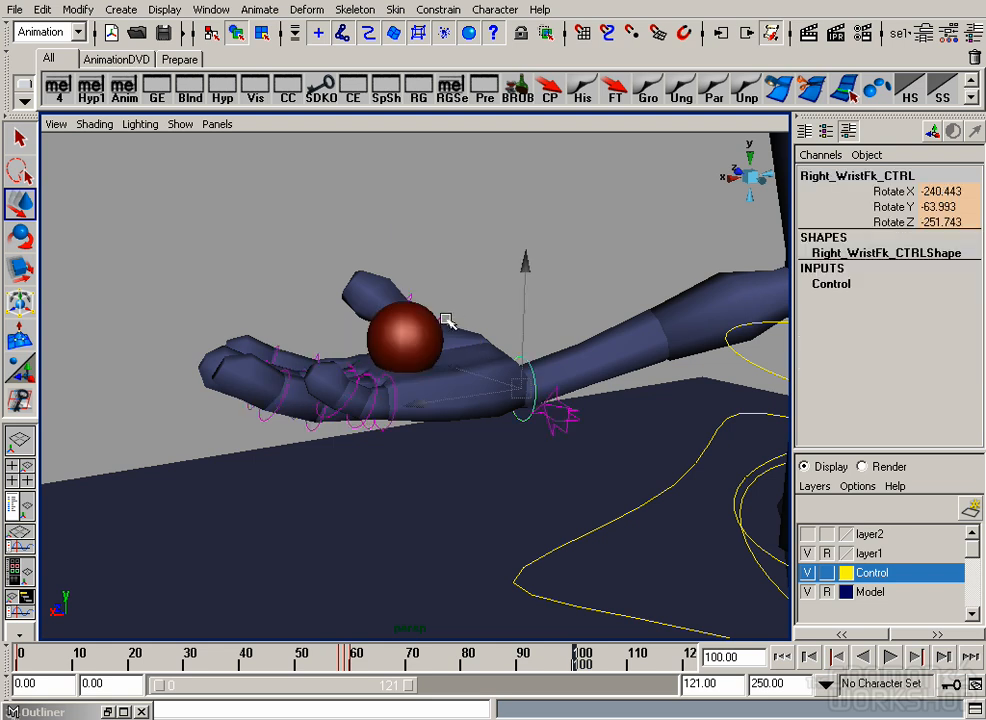
left_click(377, 310)
left_click(395, 10)
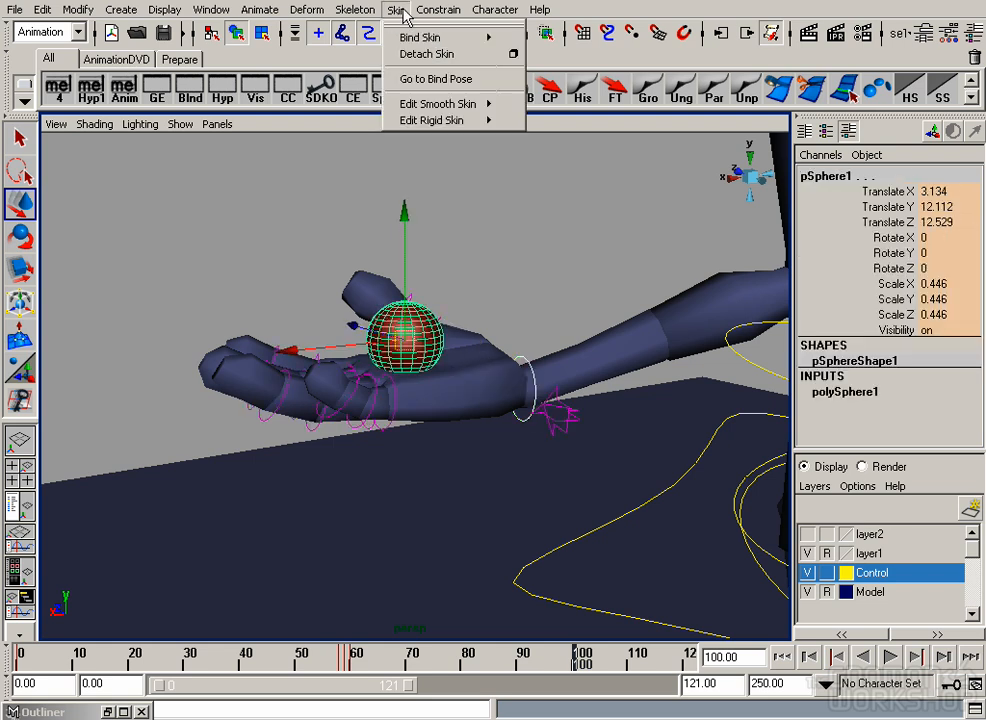
left_click(425, 103)
left_click(533, 219)
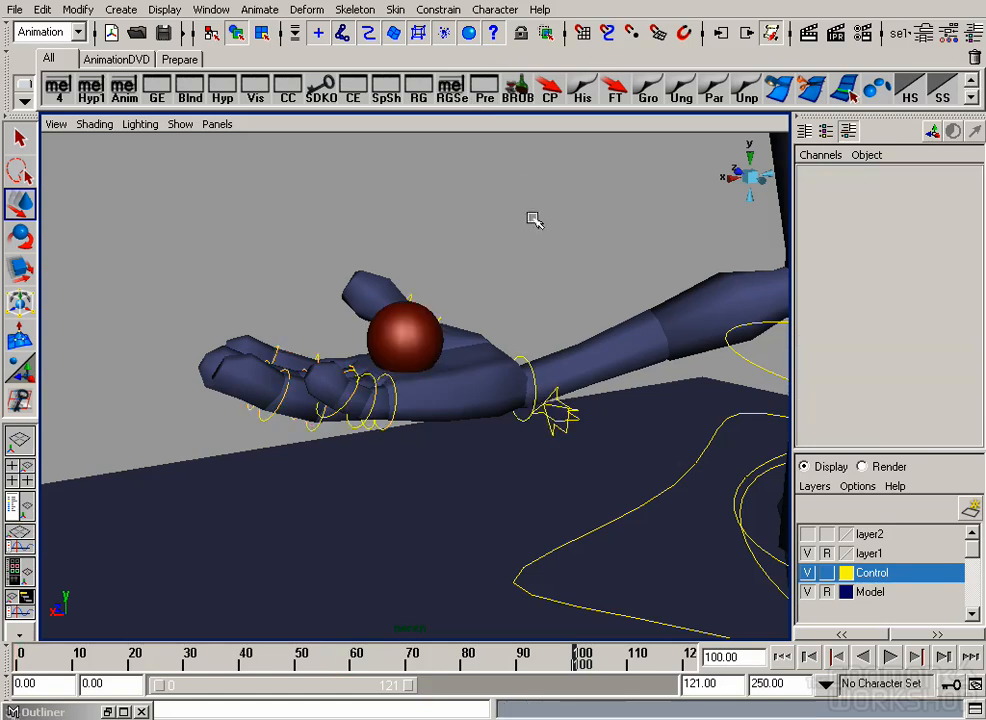
Step: Rotate the right wrist control to test whether the ball follows the hand, and undo the rotation
left_click(527, 358)
key("e")
left_click_drag(443, 381, 525, 330)
key("ctrl+z")
key("w")
Step: Undo the ball's edits back through its parent constraint to the wrist control
left_click(445, 339)
key("ctrl+z")
key("ctrl+z")
key("ctrl+z")
key("ctrl+z")
key("ctrl+z")
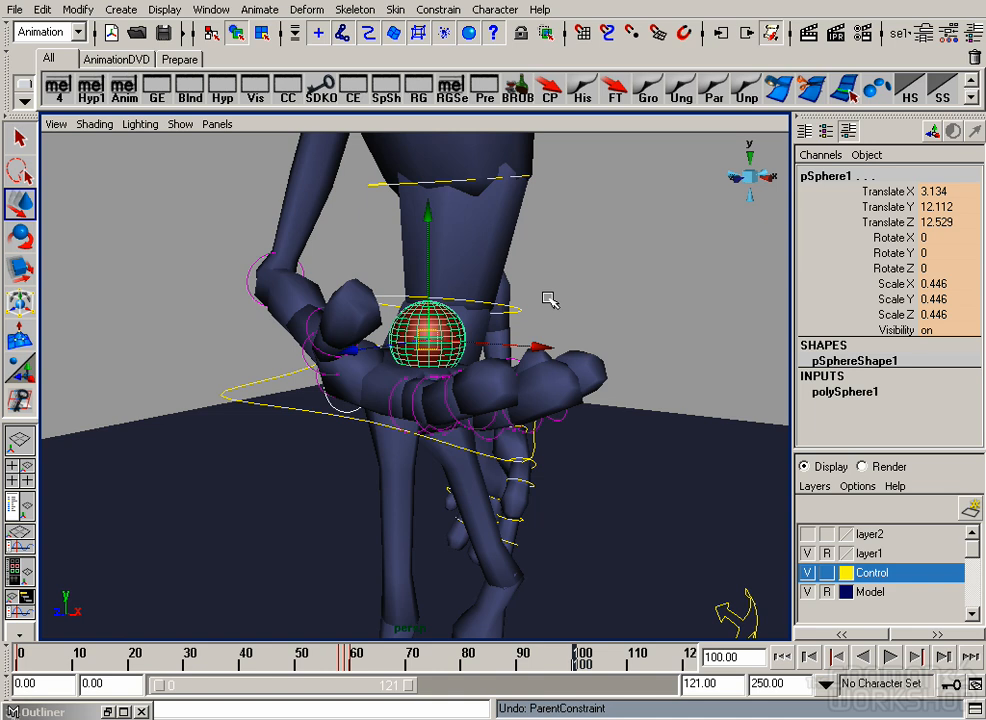
Step: Try to group the ball and edit the group's pivot, and undo back to the ungrouped, selected ball
key("ctrl+g")
key("Insert")
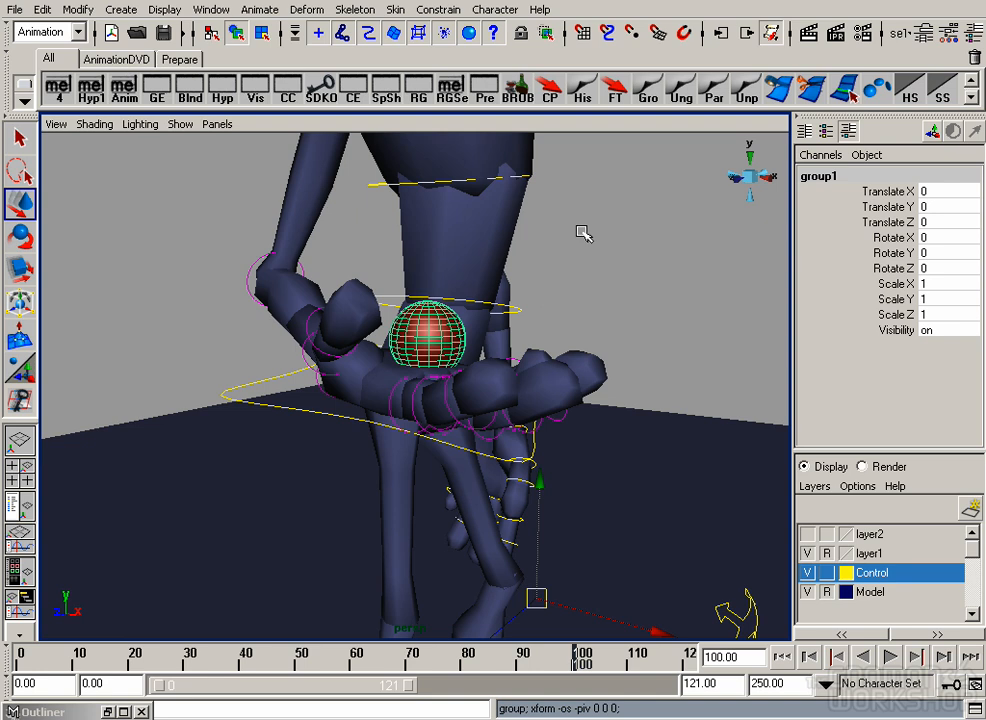
left_click_drag(567, 398, 568, 469, "alt")
key("ctrl+z")
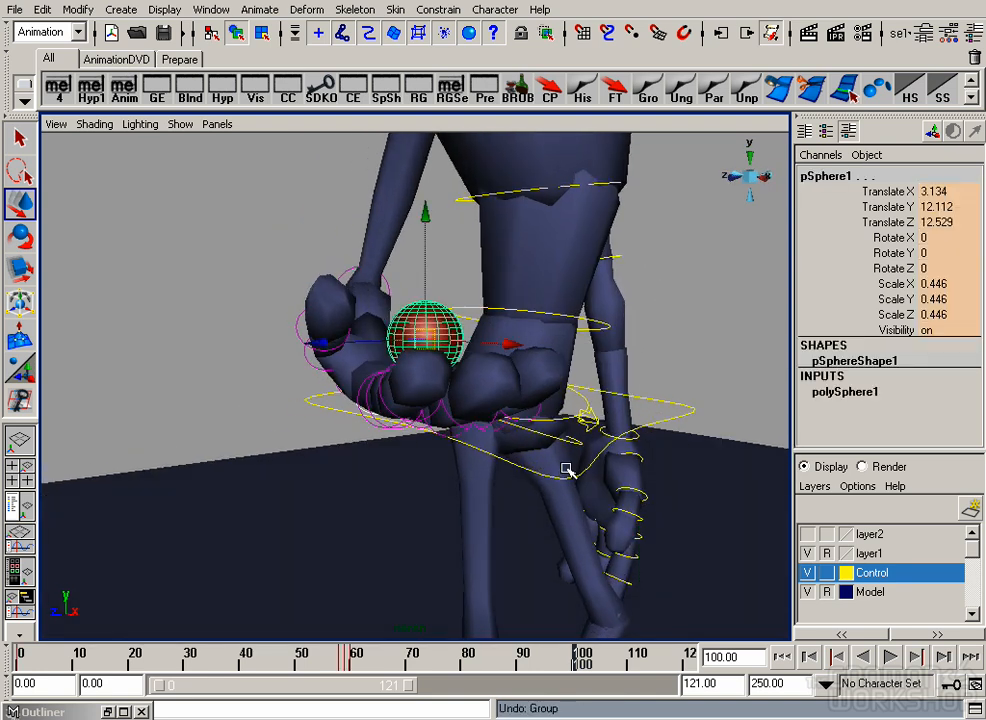
left_click(564, 455)
key("ctrl+z")
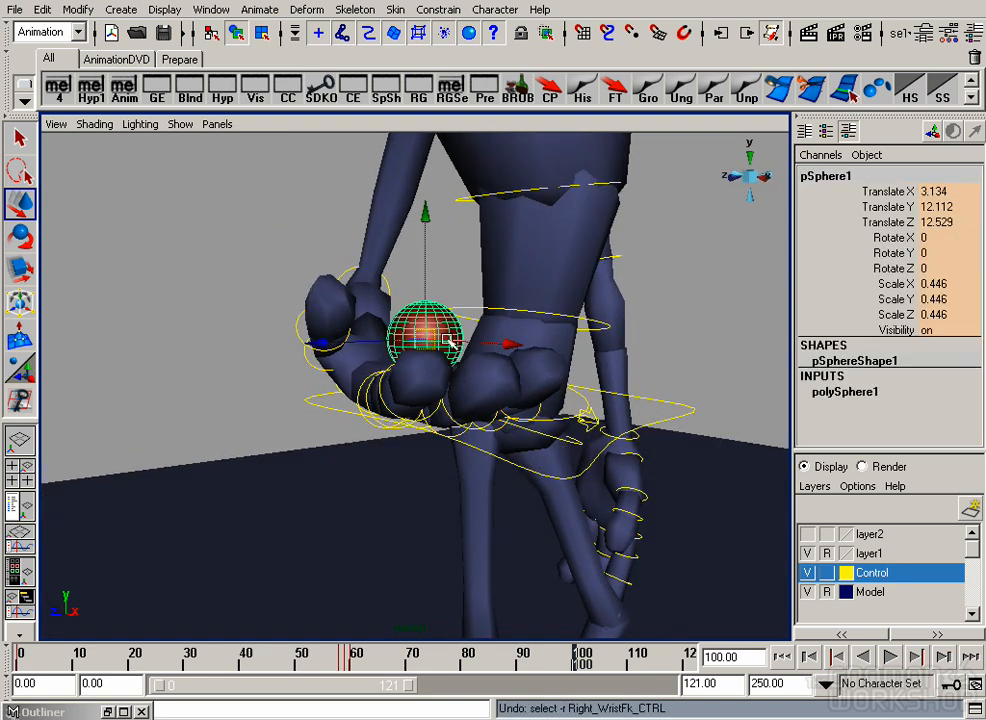
Step: Set the ball's Translate X, Y and Z to 0 and break the connections on all its transform and visibility channels
right_click_drag(562, 386, 360, 413, "alt")
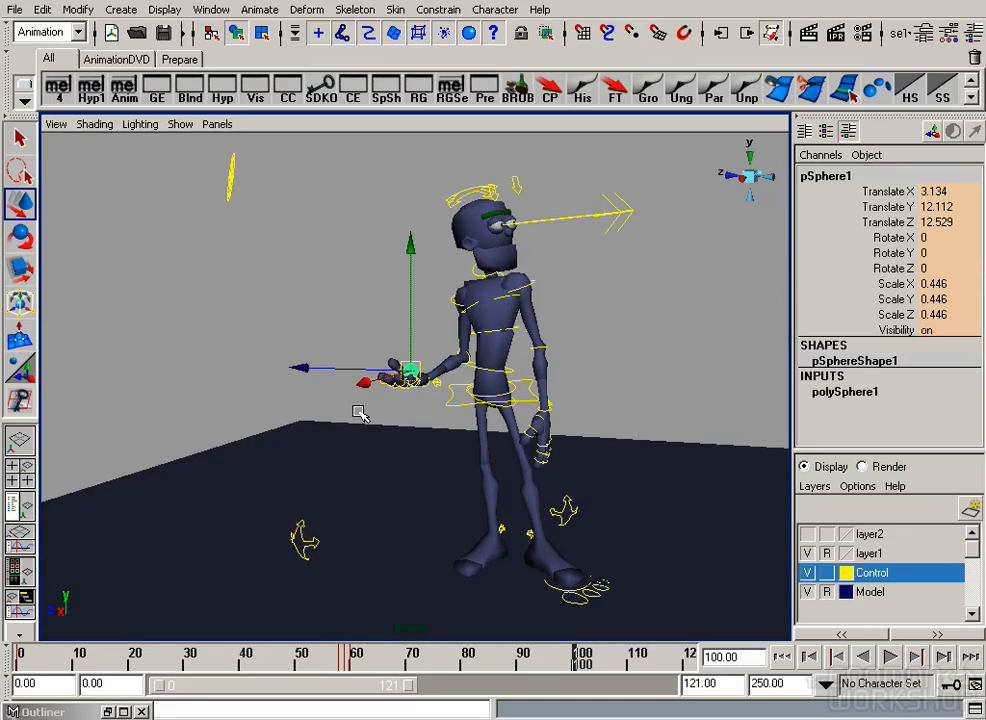
left_click_drag(955, 316, 955, 253)
left_click_drag(944, 191, 942, 222)
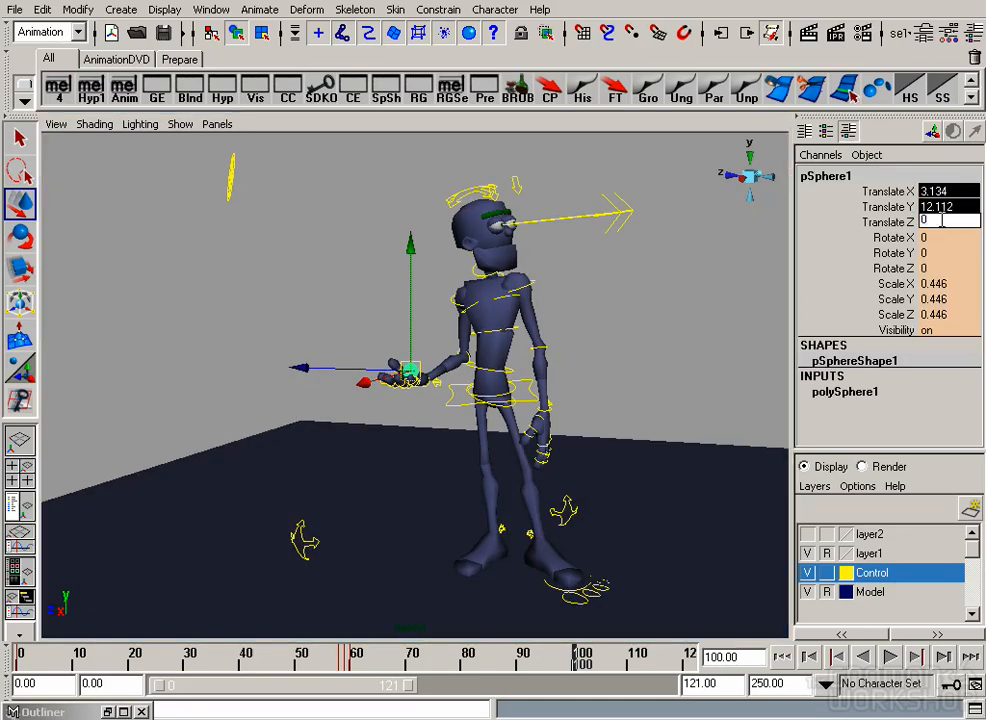
key("Return")
left_click_drag(906, 330, 900, 191)
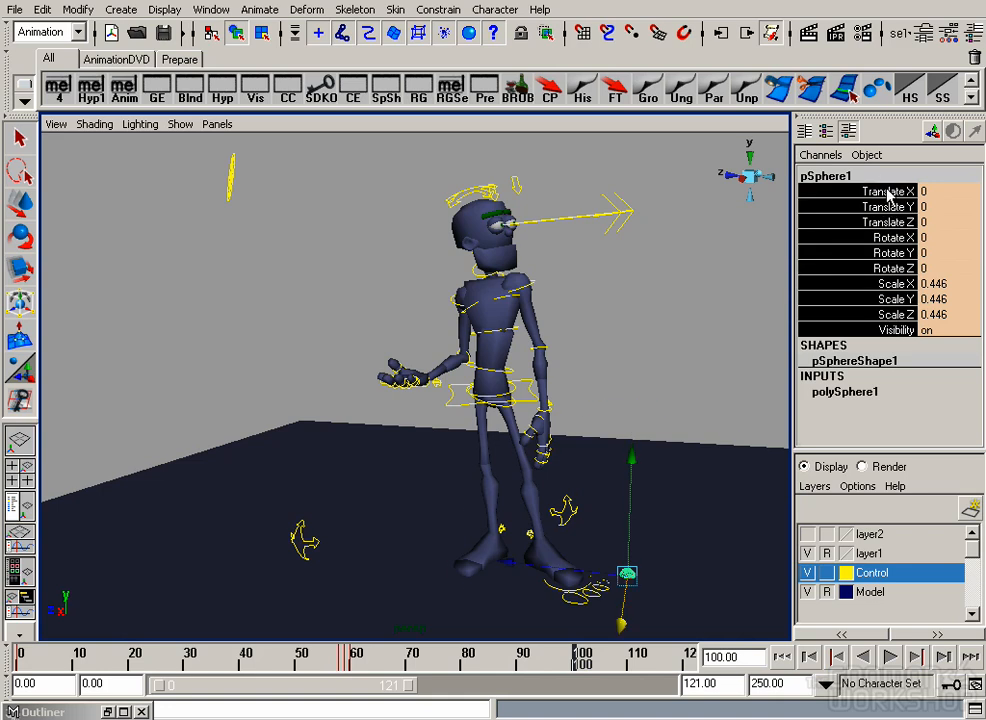
right_click(885, 205)
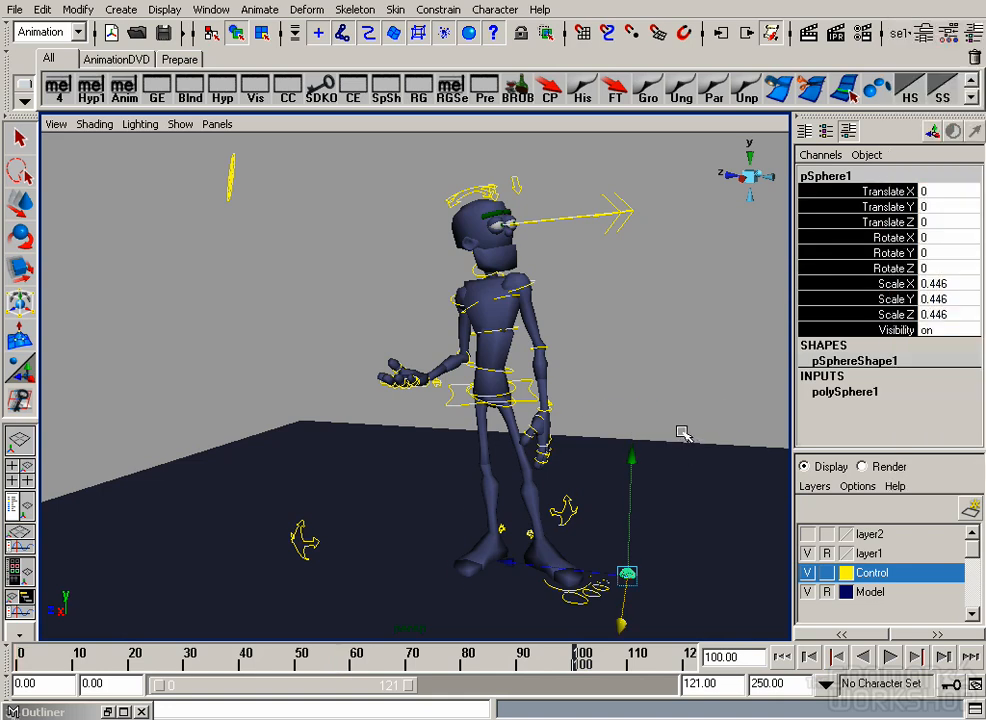
key("w")
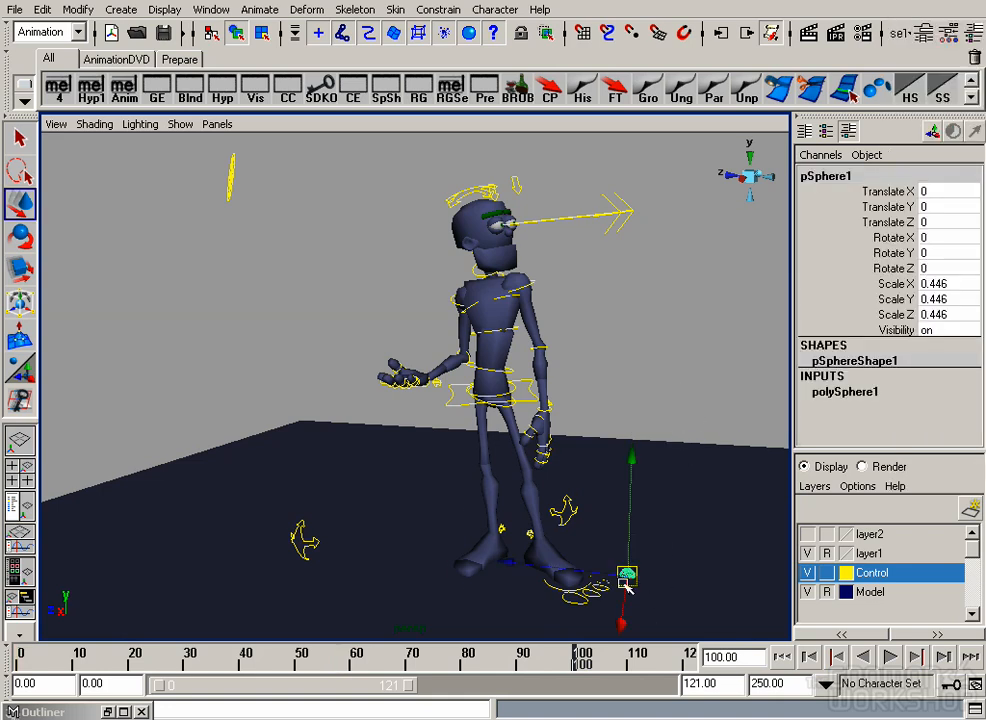
Step: Lift the unkeyed ball off the floor beside the character and group it on its own
left_click_drag(627, 579, 601, 374)
left_click_drag(675, 385, 449, 444, "alt")
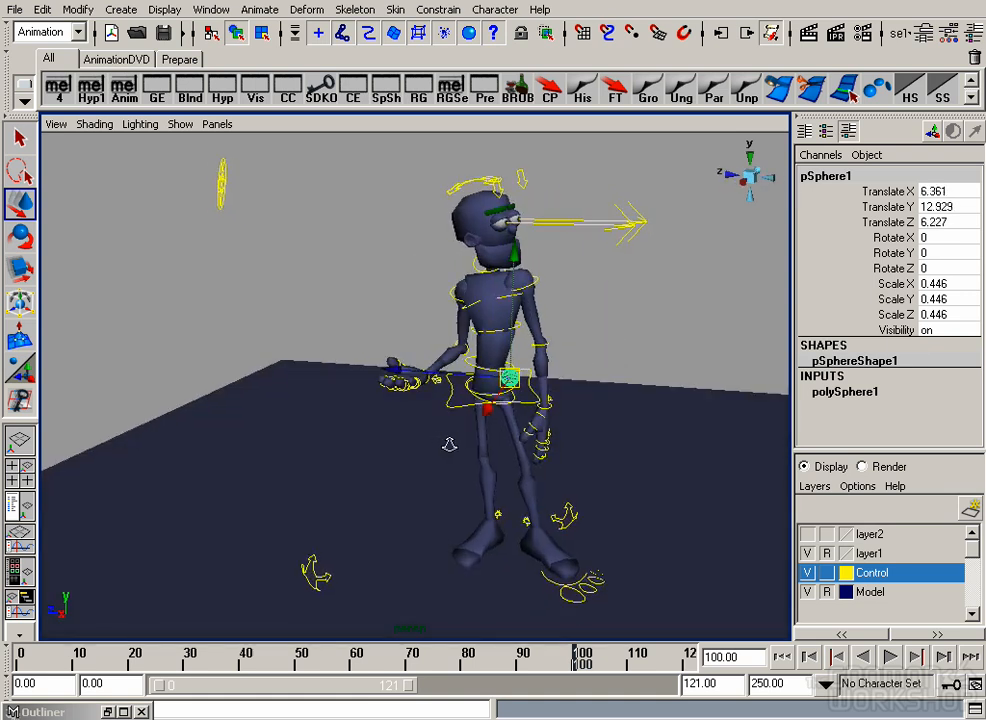
right_click_drag(449, 444, 599, 405, "alt")
key("ctrl+g")
left_click_drag(599, 405, 655, 380, "alt")
Step: Move the ball's group onto the right palm at about X 2.946, Y 12.156, Z 12.589
left_click_drag(692, 340, 510, 396)
left_click_drag(580, 341, 418, 357)
left_click_drag(455, 394, 432, 384, "alt")
left_click_drag(302, 315, 592, 352)
left_click_drag(420, 342, 401, 329)
left_click_drag(500, 345, 255, 372, "alt")
right_click_drag(255, 372, 391, 403, "alt")
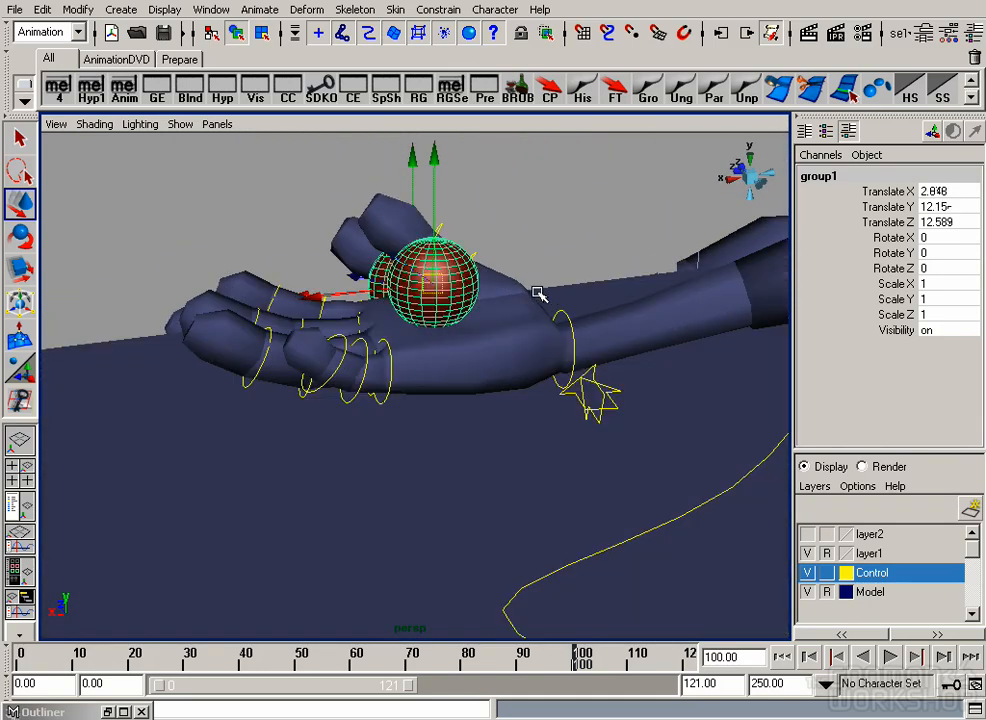
Step: Parent-constrain group1, which holds the ball, to Right_WristFk_CTRL, picking the group from the Outliner
key("o")
left_click_drag(391, 145, 254, 111)
scroll(199, 468, "down", 3)
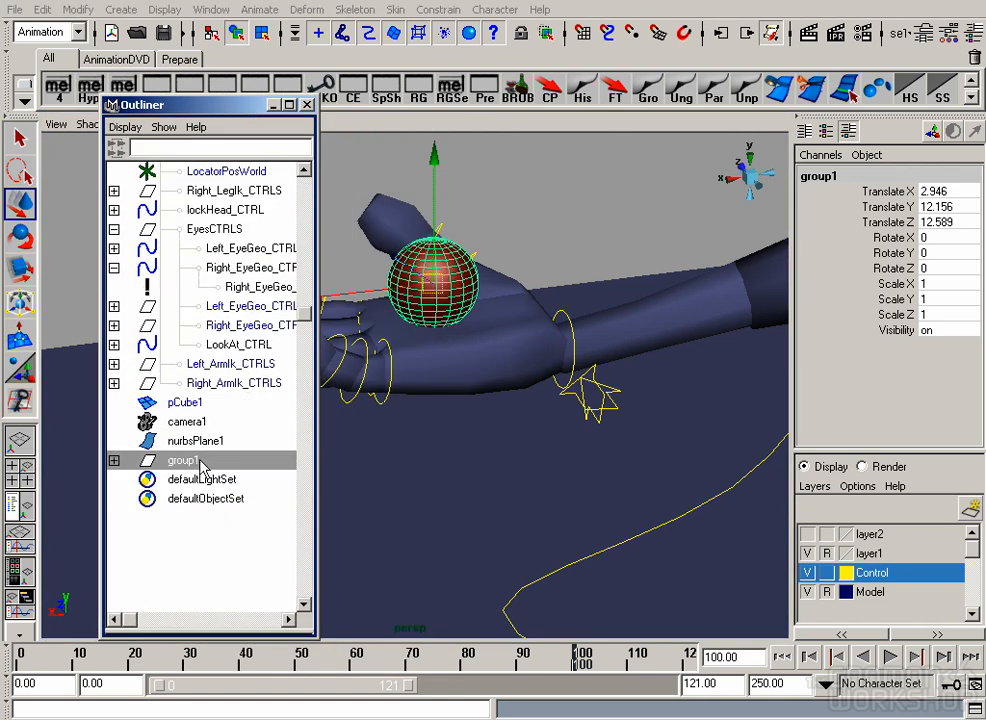
left_click(114, 461)
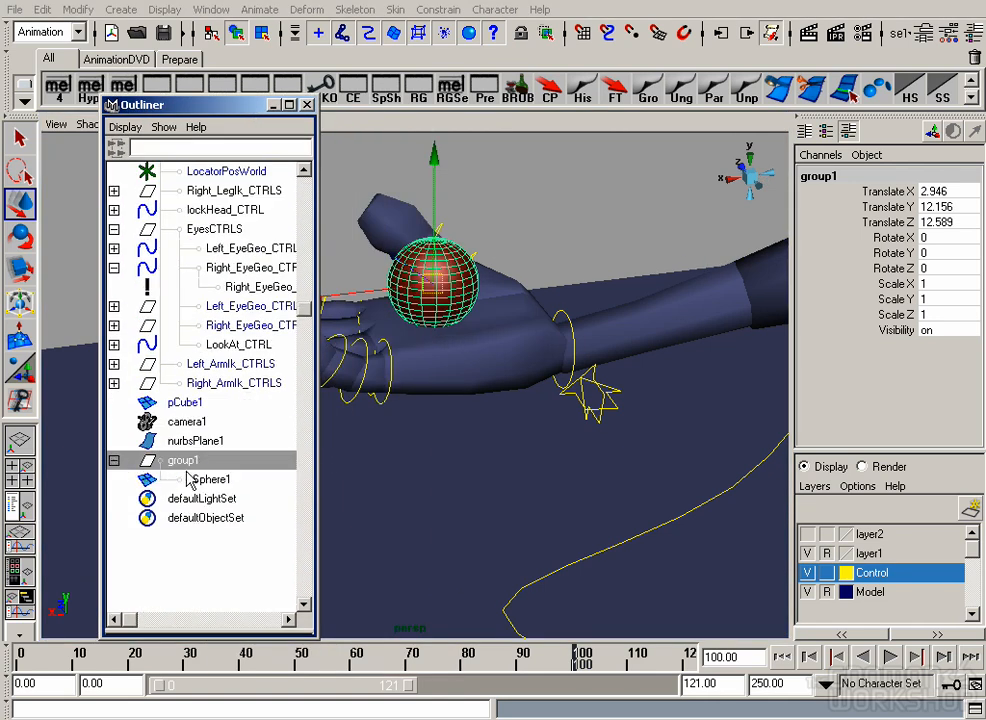
left_click(570, 320)
left_click(180, 462, "ctrl")
left_click(439, 10)
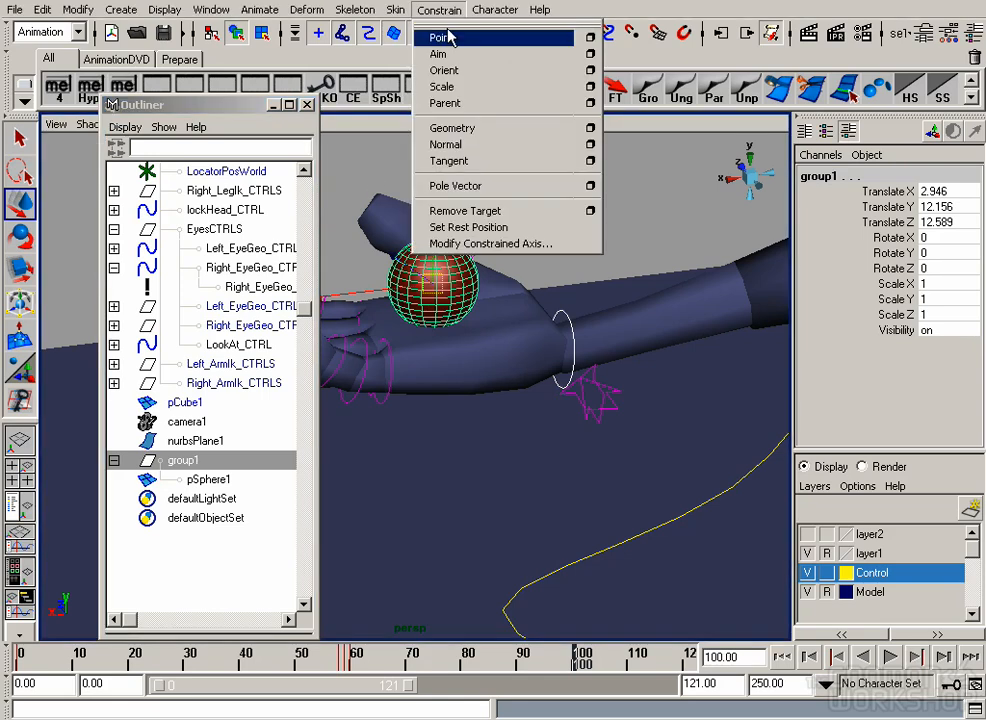
left_click(443, 103)
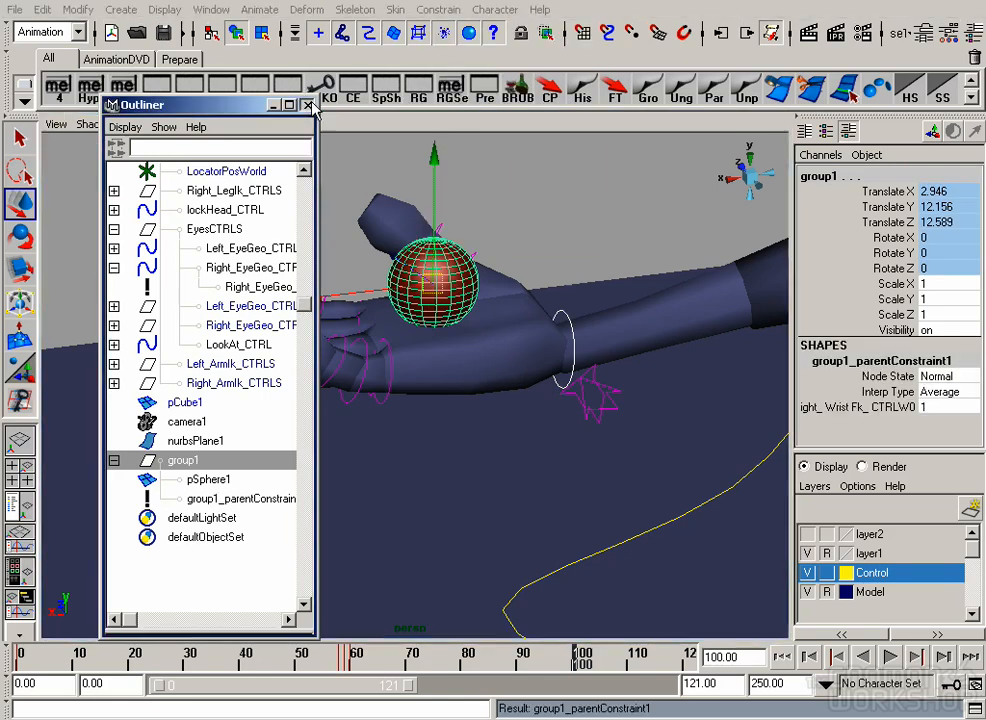
left_click(307, 104)
Step: Rotate the right wrist control slightly to check that the constrained ball follows the hand
left_click(517, 218)
left_click(564, 320)
key("e")
left_click_drag(507, 306, 502, 310)
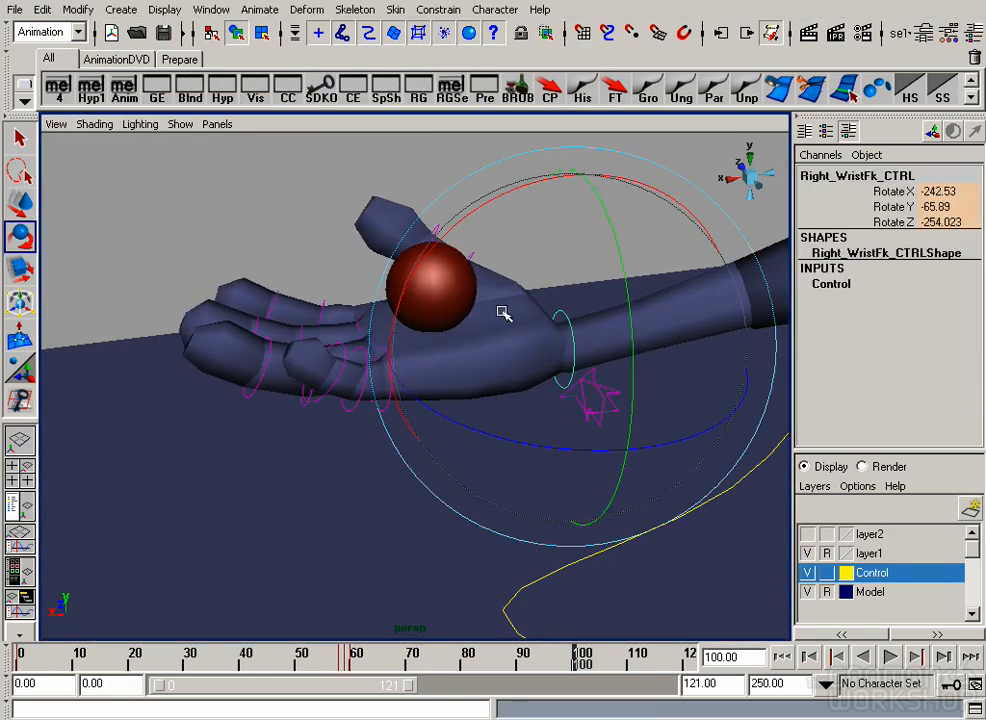
Step: Return to the camera1 view and play the animation to check the ball in the hand
left_click(218, 124)
left_click(355, 143)
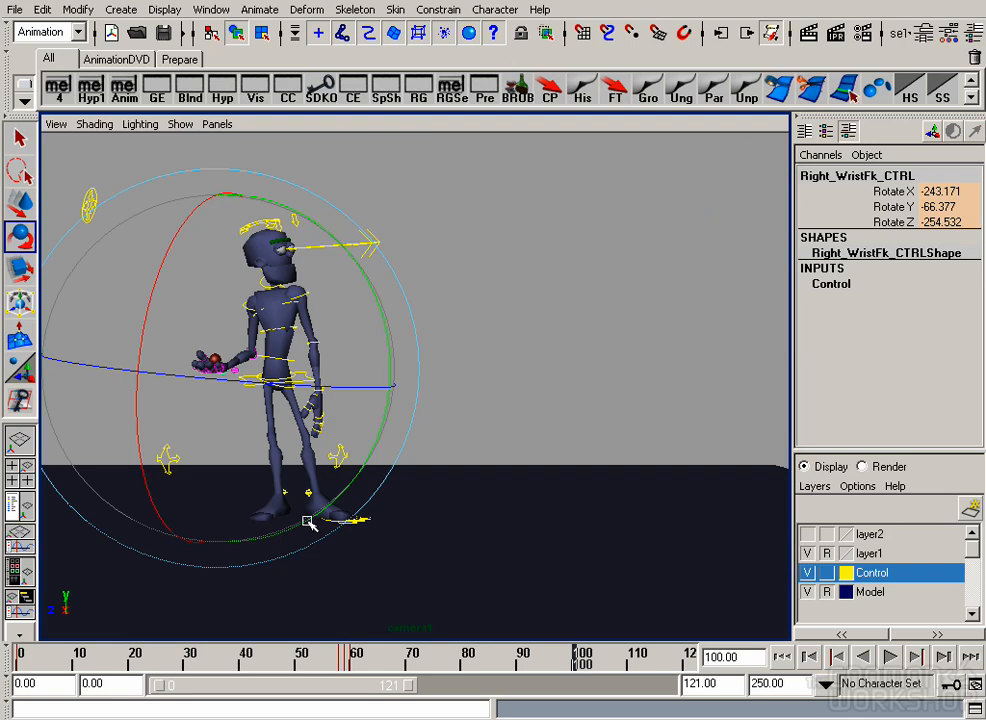
key("alt+v")
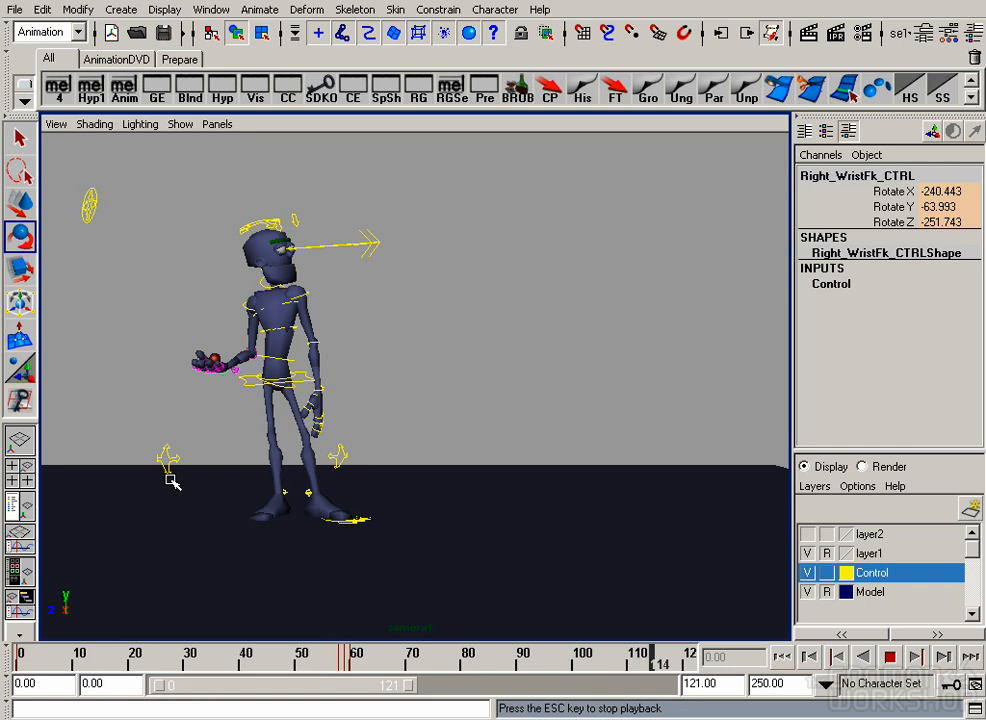
key("Escape")
Step: Select the right-hand finger controls, starting from frame 60, and curl them around the ball to about Rotate X 40.484, keyed at frame 64
left_click(356, 660)
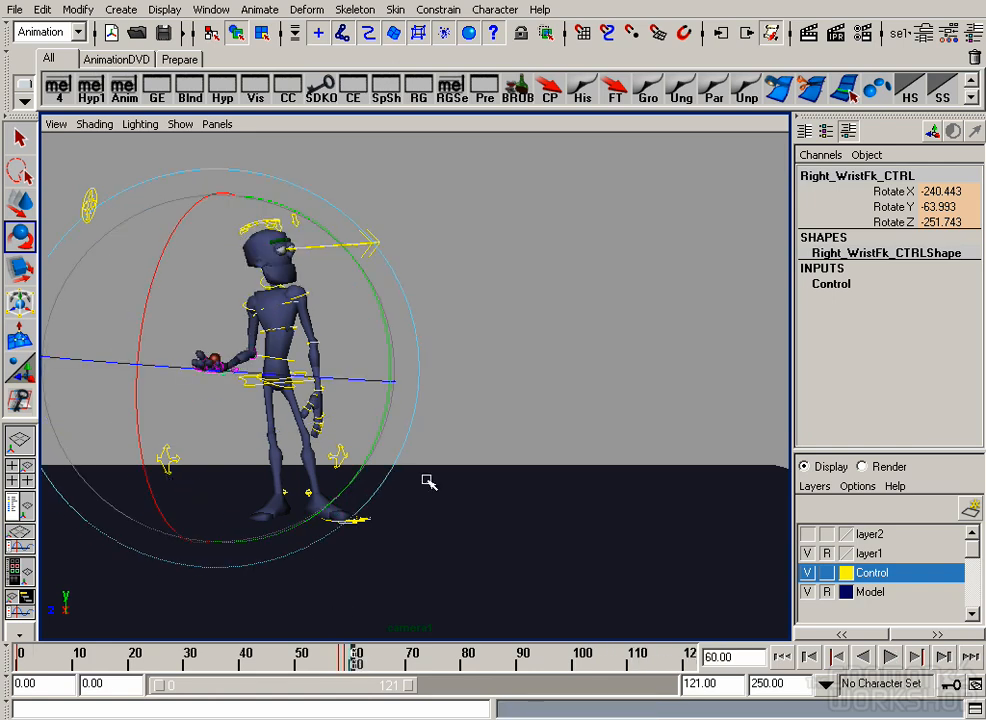
left_click(540, 247)
key("space")
left_click_drag(482, 334, 477, 229)
left_click_drag(180, 260, 387, 403)
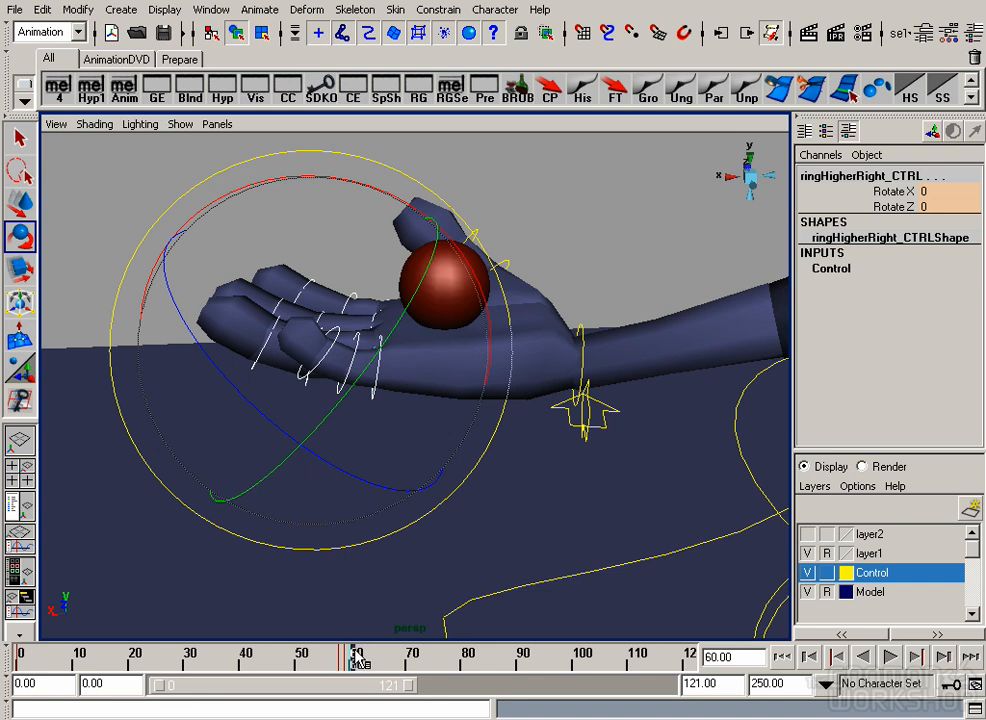
left_click_drag(482, 268, 462, 299)
key("w")
left_click(472, 305)
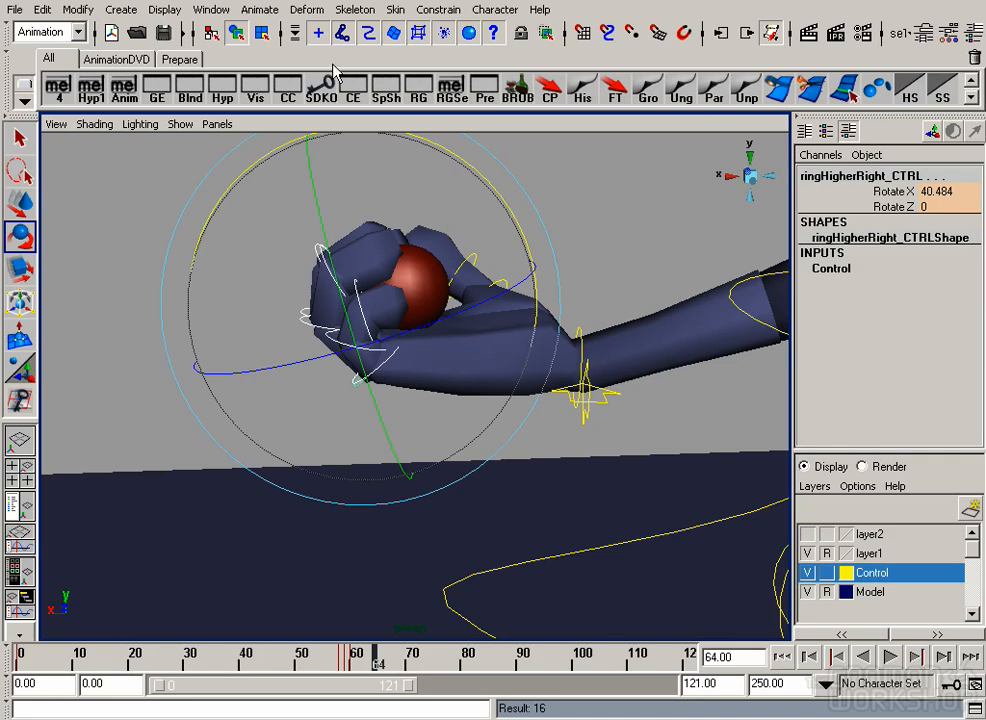
Step: Return to the camera1 view, play back the hand closing around the ball, and stop at frame 101
left_click(233, 124)
mouse_move(279, 143)
left_click(370, 141)
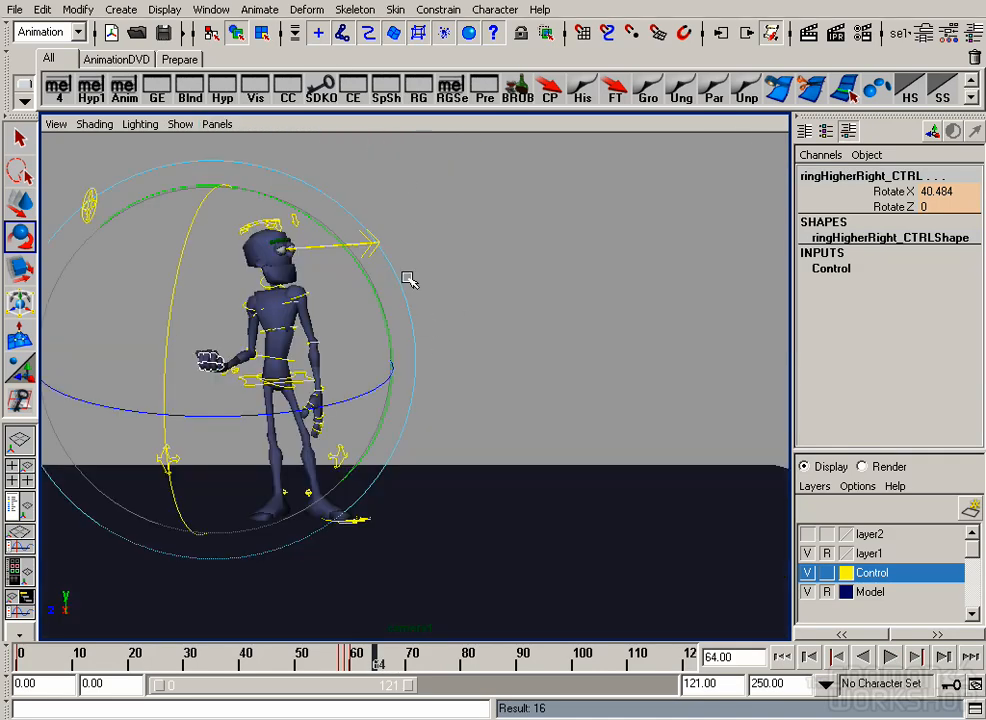
left_click(426, 408)
key("alt+v")
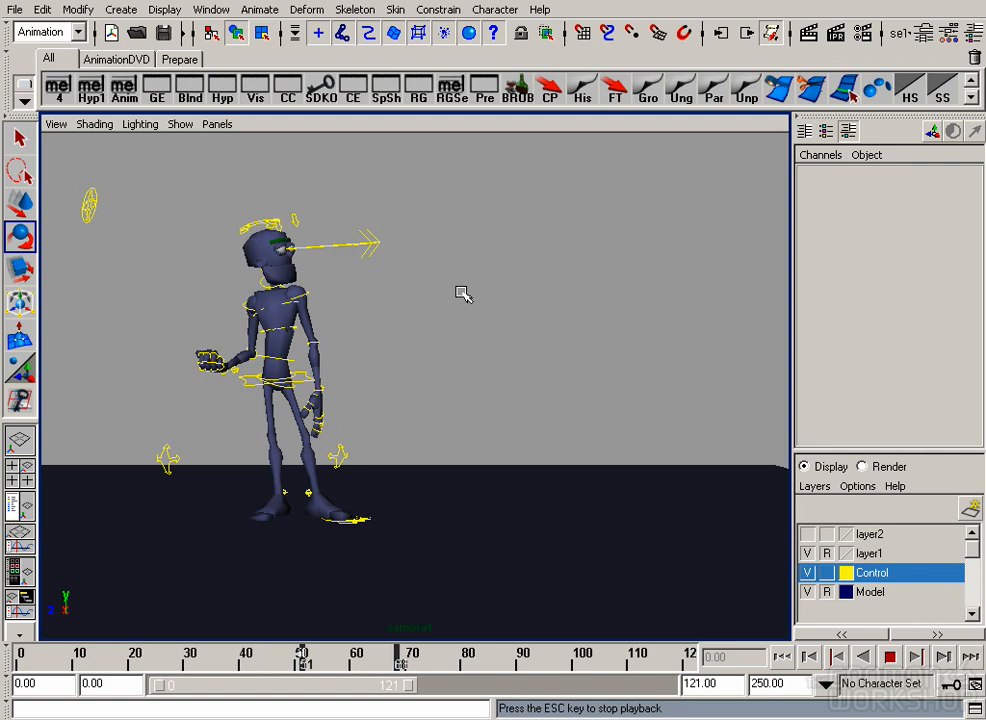
key("Escape")
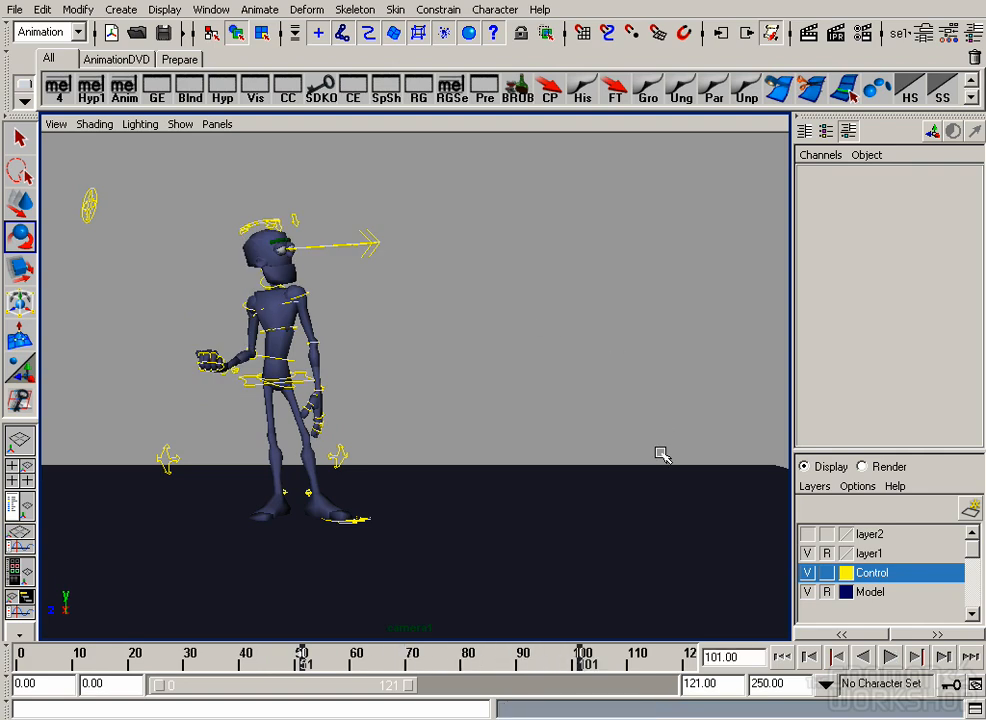
Step: At frame 101, move root_CTRL to about Translate X 2.397, Z 0.016, and raise the left arm by rotating its shoulder to about 12.906, 15.593, -22.41
left_click(308, 378)
left_click_drag(258, 381, 291, 385)
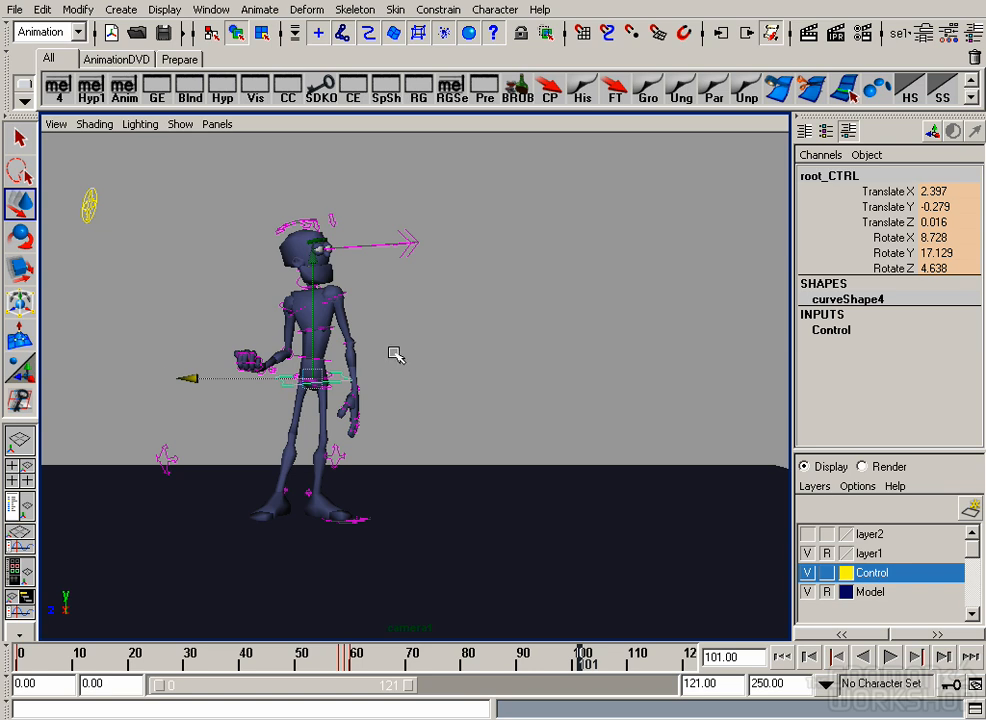
left_click(346, 298)
key("e")
left_click_drag(493, 300, 413, 113)
left_click_drag(408, 395, 446, 342)
Step: Switch to the reference video, compare the outstretched-arm pose around 4 seconds, and return to Maya with nothing selected
left_click(833, 719)
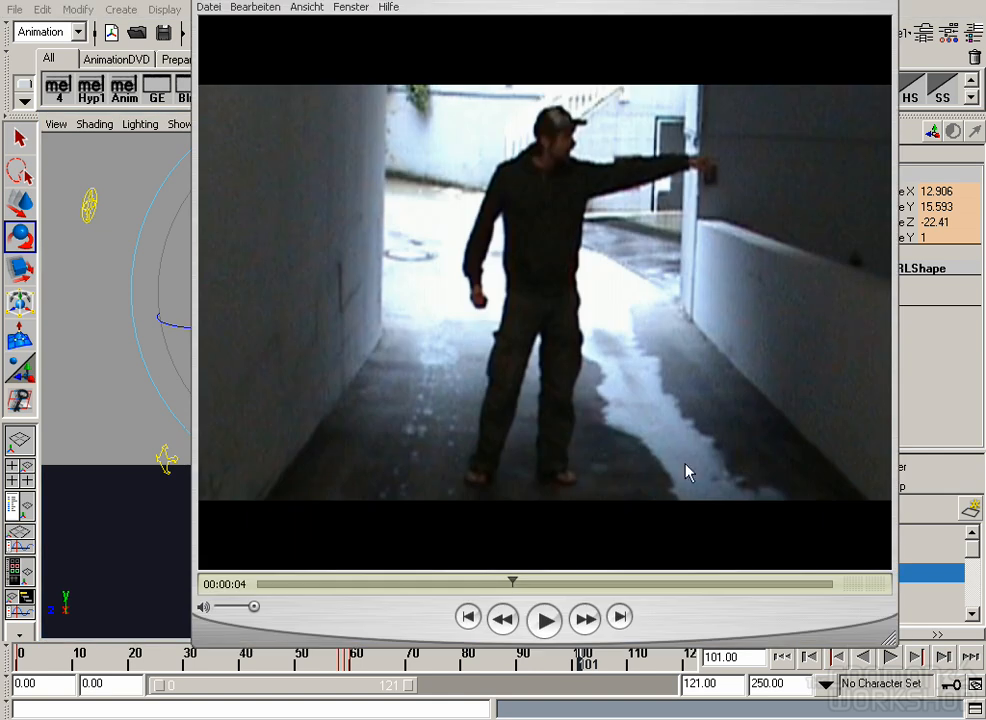
left_click_drag(473, 590, 512, 593)
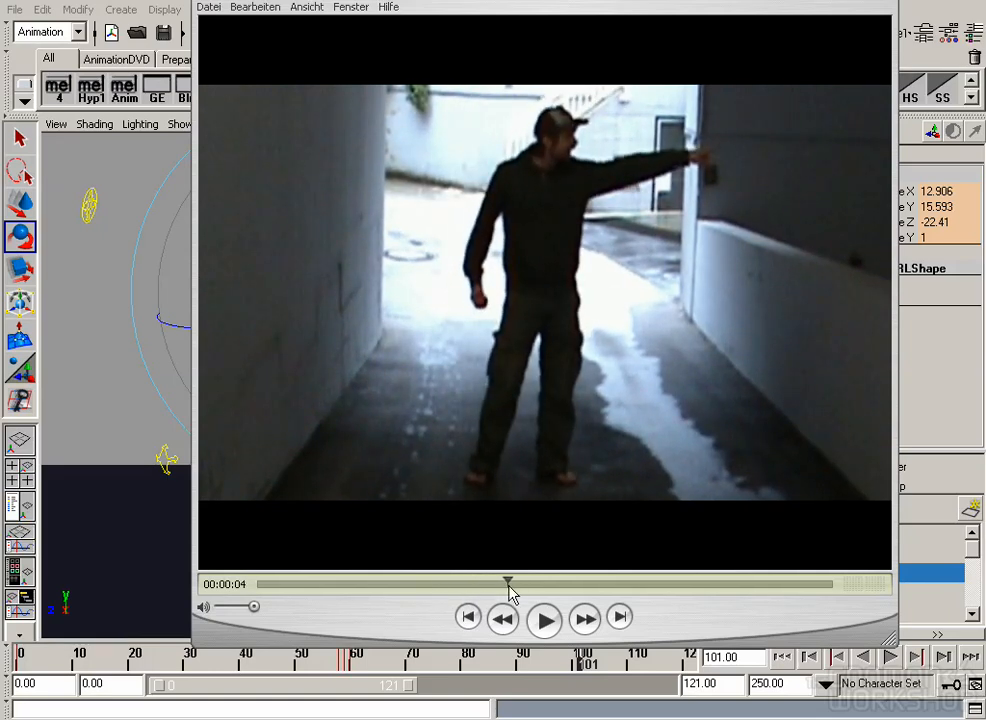
left_click(106, 319)
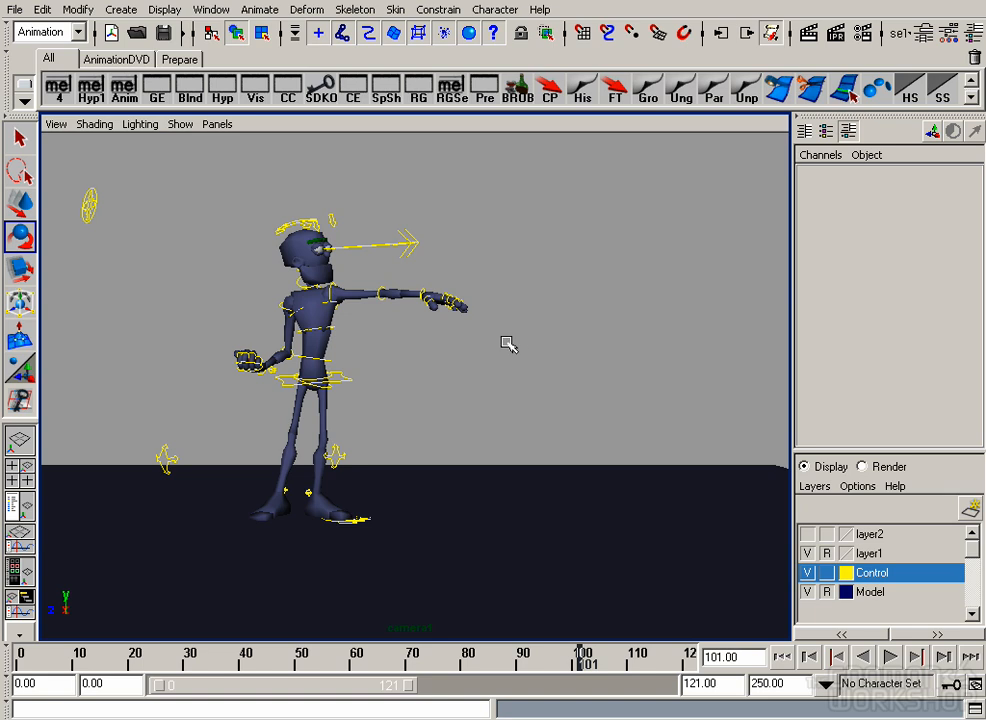
Step: In the perspective view, rotate Left_ElbowFk_CTRL to about Rotate Z 11.05 at frame 101
key("space")
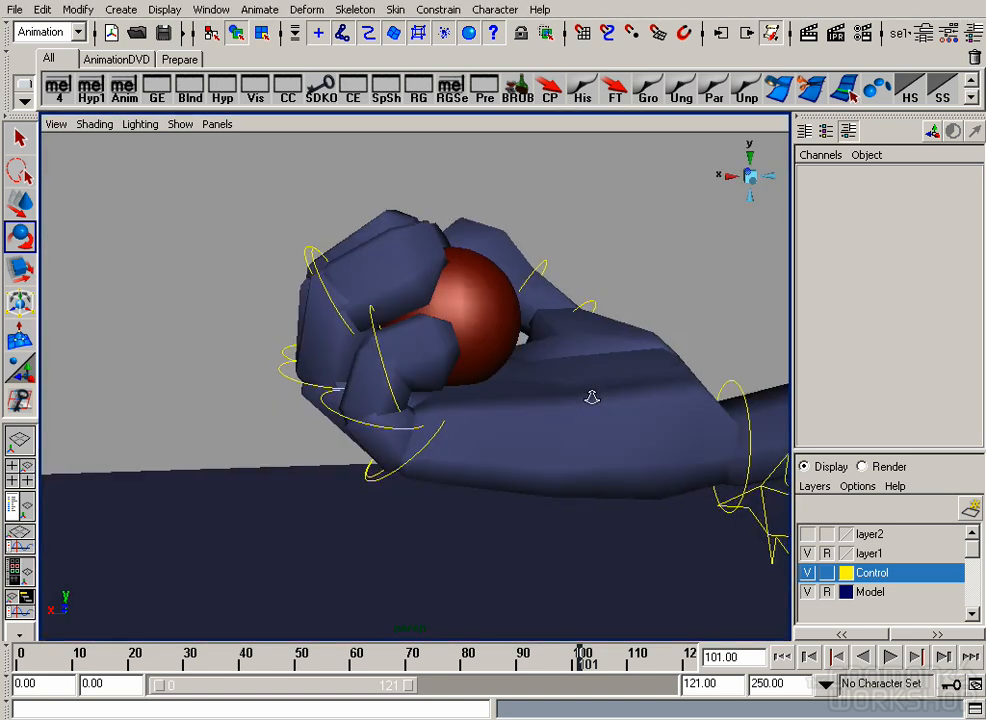
left_click_drag(590, 398, 445, 362, "alt")
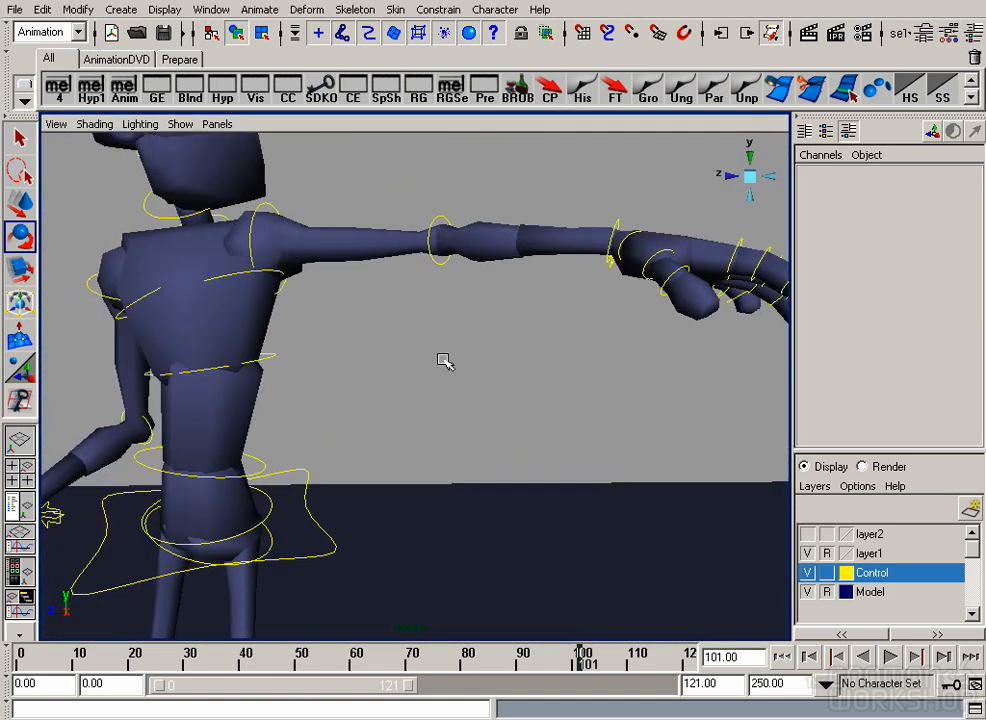
left_click(447, 265)
left_click_drag(447, 260, 474, 262)
middle_click_drag(600, 305, 524, 343, "alt")
left_click_drag(524, 375, 519, 460, "alt")
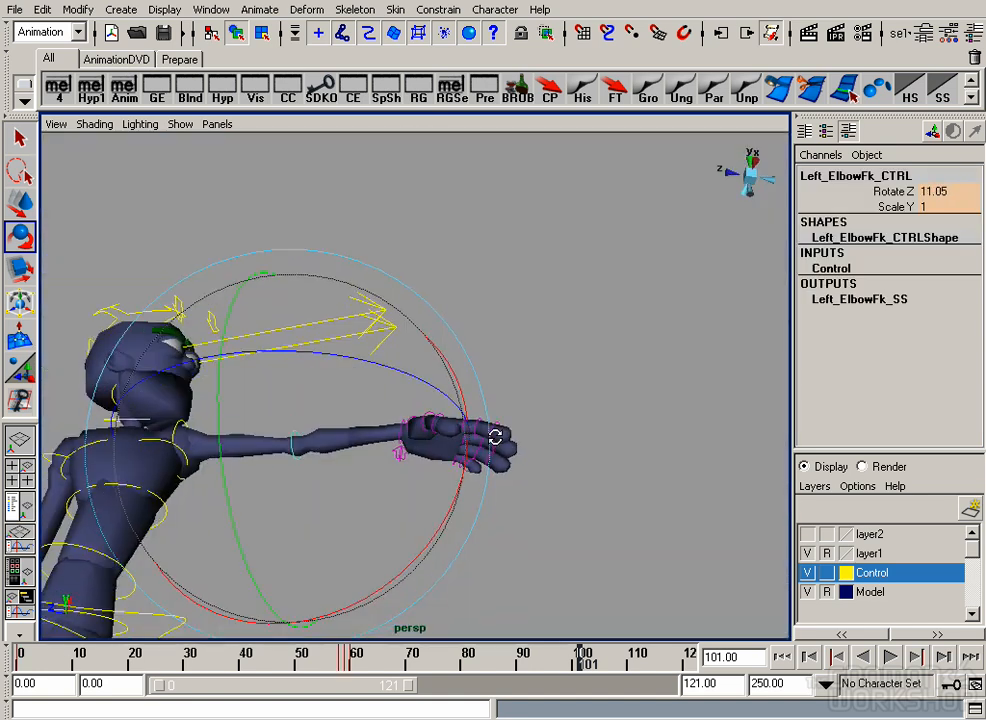
Step: Select the left hand's finger controls and curl the fingers other than the index into the palm
right_click_drag(519, 460, 625, 493, "alt")
key("w")
left_click_drag(618, 482, 458, 368)
key("e")
left_click_drag(522, 565, 529, 434)
Step: Select the left thumb's controls and set the thumb's bend to about Rotate X 9.949, Rotate Z -35.751
key("w")
left_click(421, 383)
left_click(429, 390, "shift")
key("e")
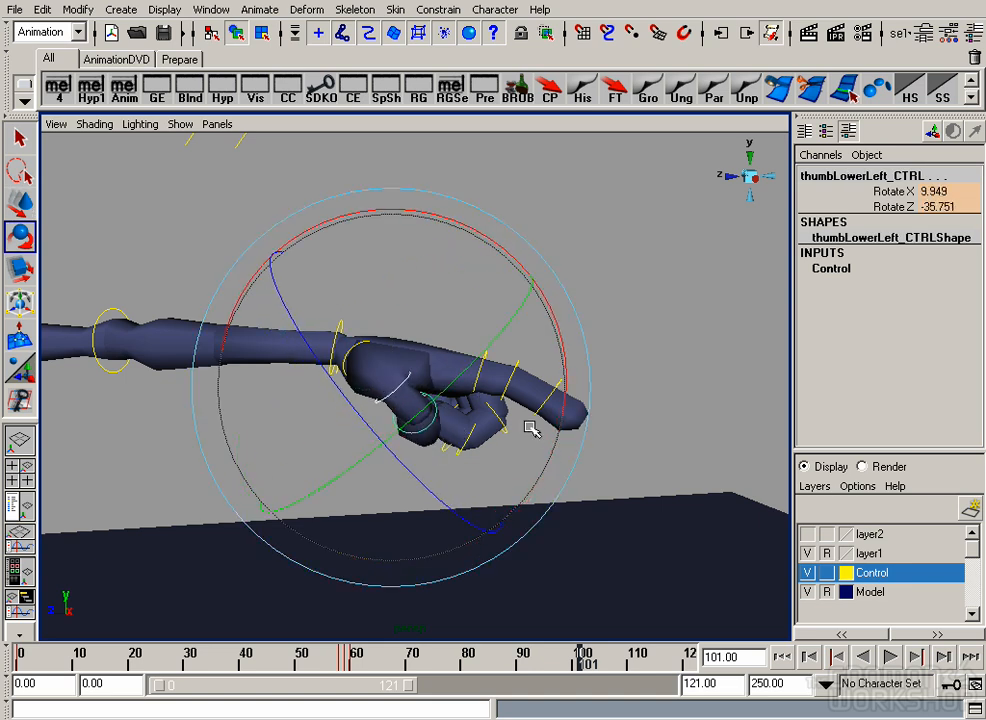
Step: Straighten the left index finger by rotating its middle control to about Rotate X -16.09 and its lower control to -13.729
key("w")
left_click(516, 370)
key("e")
left_click_drag(682, 289, 656, 243)
key("w")
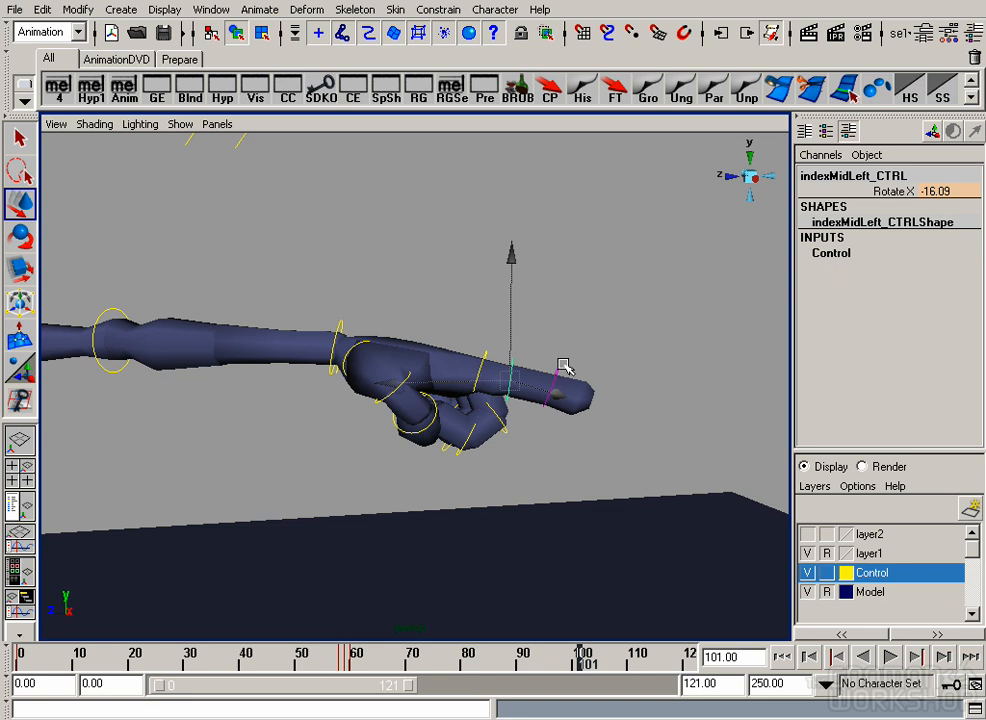
left_click(558, 372)
key("e")
left_click_drag(684, 284, 686, 226)
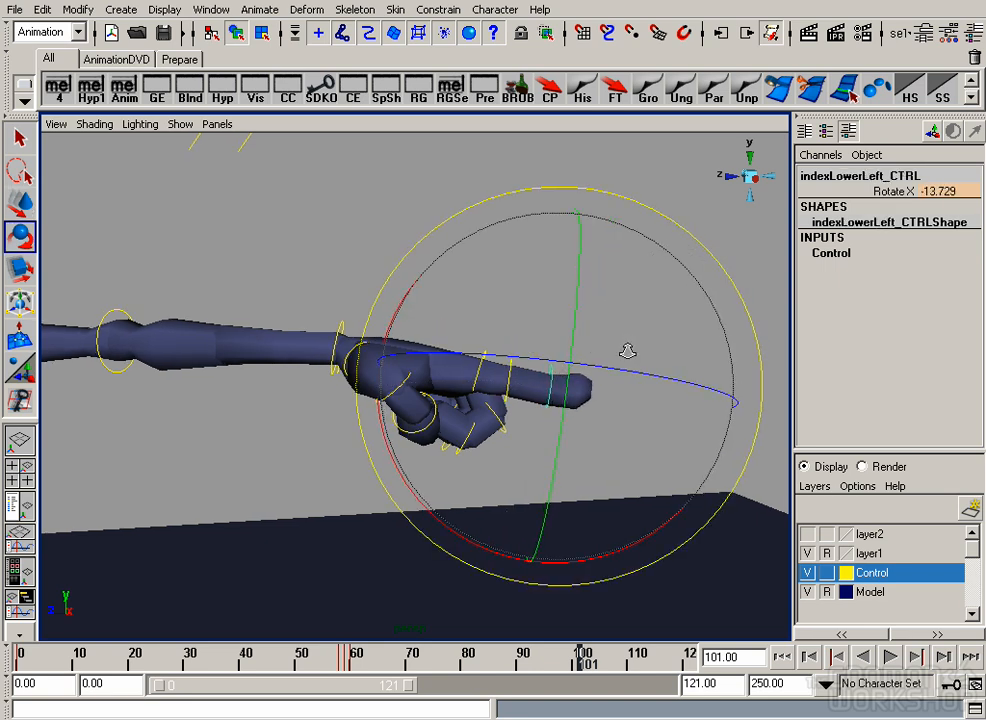
Step: Rotate the left index finger's base control upward to align the pointing finger with the arm
right_click_drag(627, 348, 449, 315, "alt")
middle_click_drag(449, 315, 491, 276, "alt")
key("w")
left_click(477, 302)
key("e")
left_click_drag(653, 229, 638, 191)
Step: Select the left arm and hand controls, key them at frame 101, and return to the camera1 view
key("w")
left_click_drag(623, 378, 262, 244)
key("s")
left_click(232, 127)
left_click(373, 165)
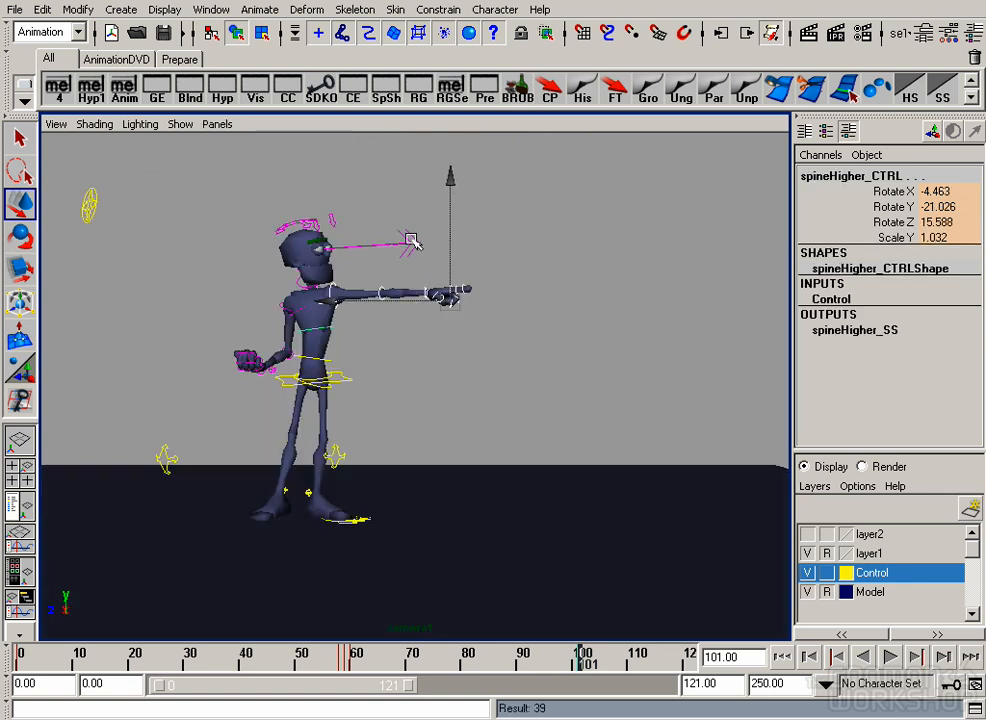
Step: Select the whole character including the ball and key everything at frame 101
left_click(194, 202)
left_click_drag(194, 202, 561, 568)
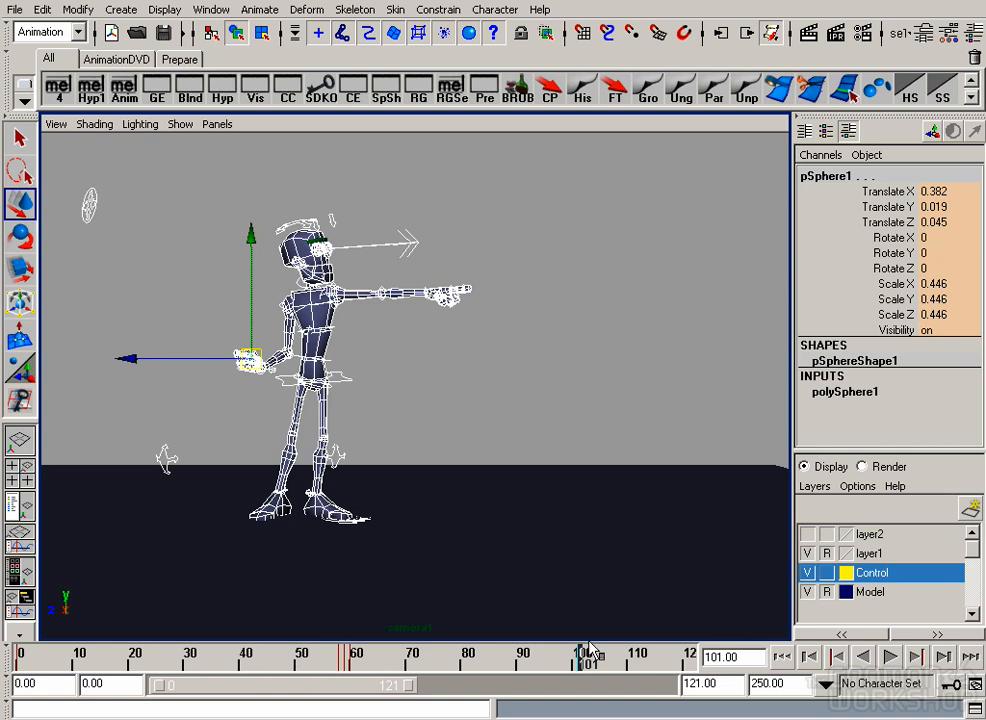
key("s")
Step: Scrub back to about frame 61, play back the move into the pointing pose, and return to frame 101
left_click_drag(580, 660, 360, 672)
key("alt+v")
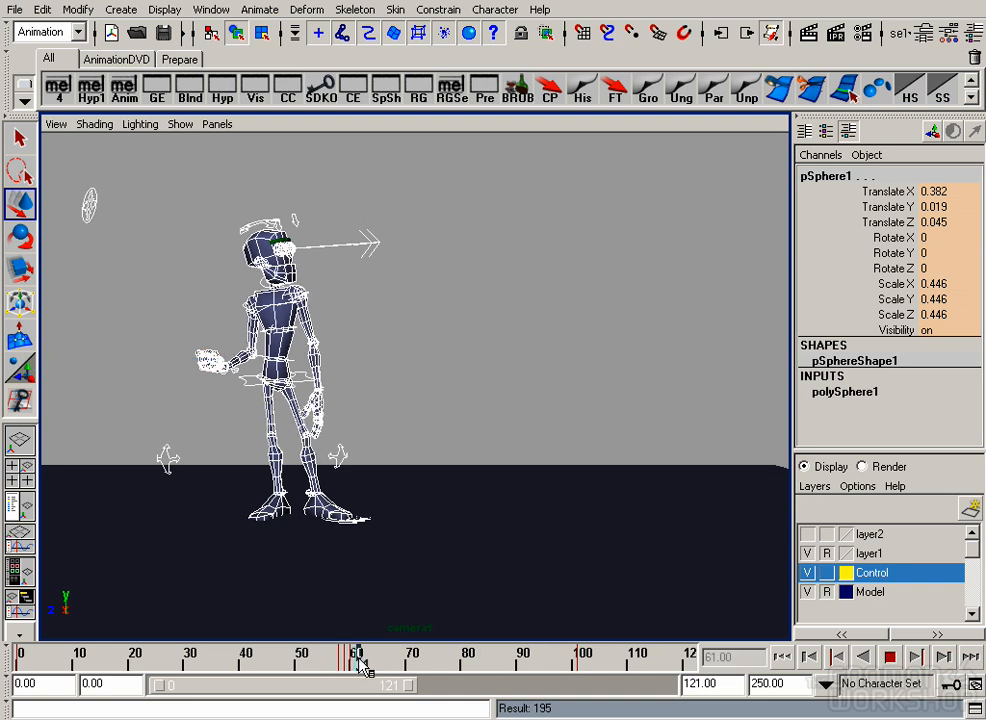
left_click(358, 662)
left_click(577, 660)
key("alt+v")
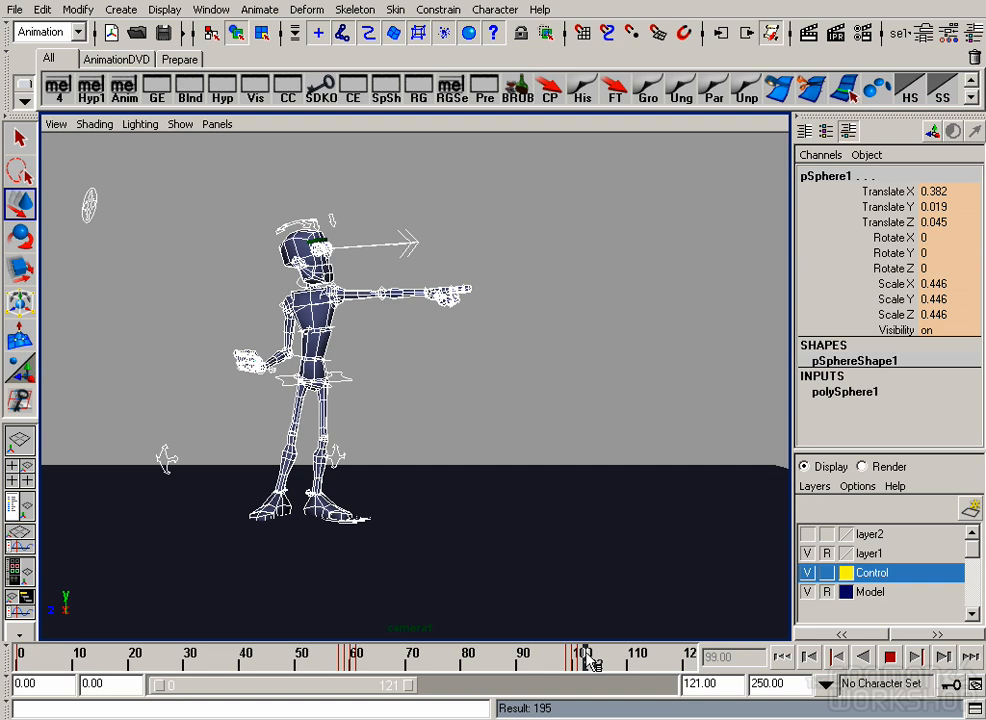
key("alt+v")
Step: Shift root_CTRL slightly toward the pointing arm and key it at frame 101
left_click(360, 402)
left_click(350, 378)
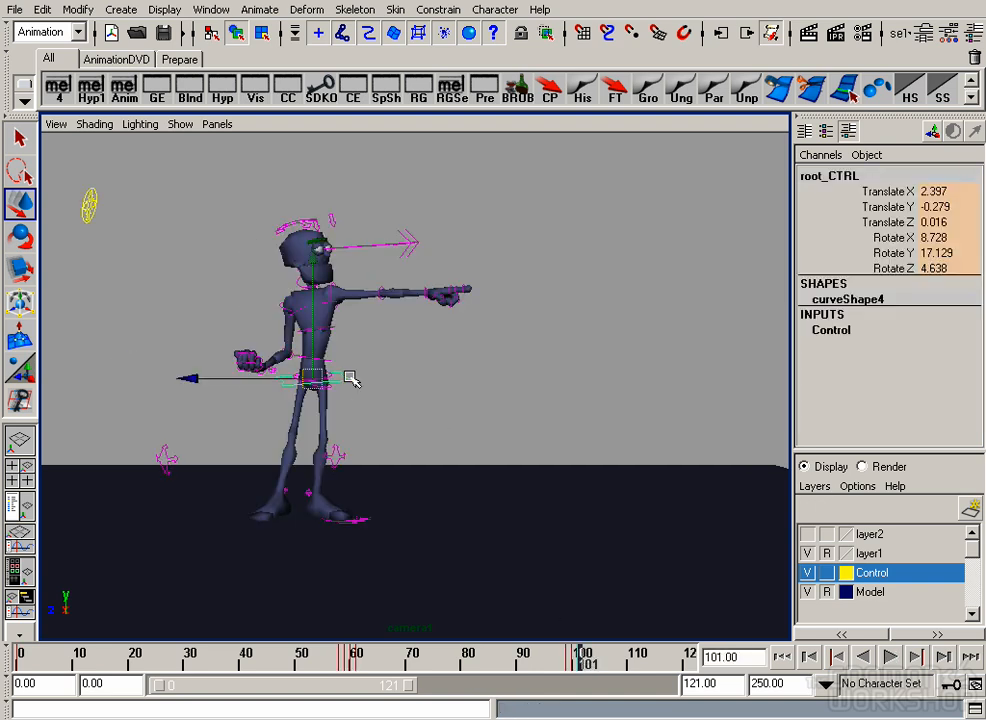
left_click_drag(323, 375, 325, 379)
key("s")
Step: Lower the right forearm by rotating Right_ElbowFk_CTRL to about Rotate Z 19.439 and key it
left_click(299, 352)
key("e")
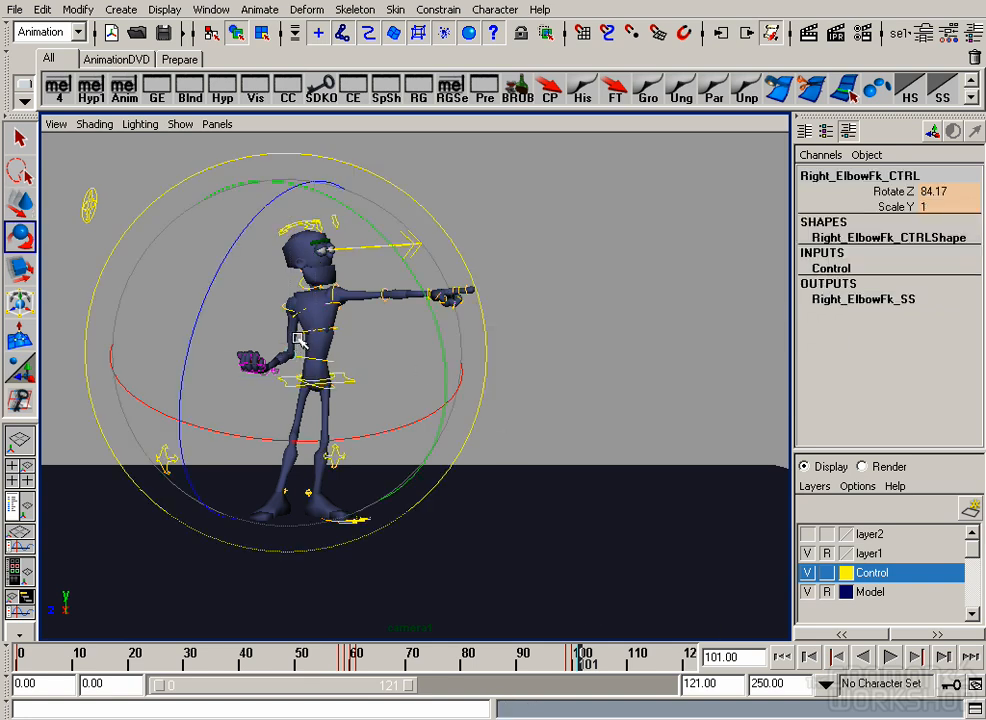
left_click_drag(238, 458, 244, 498)
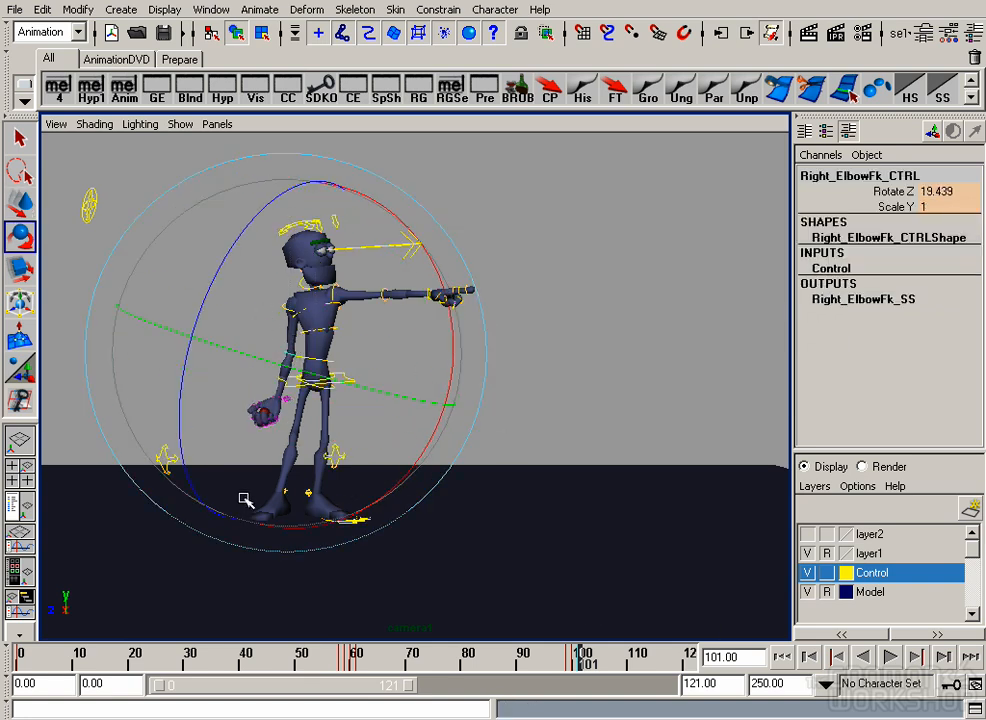
key("s")
Step: Rotate Right_ArmFk_CTRL to about 48.585, 4.753, -18.799 to adjust the right upper arm
key("w")
left_click(290, 308)
key("e")
left_click_drag(352, 333, 382, 346)
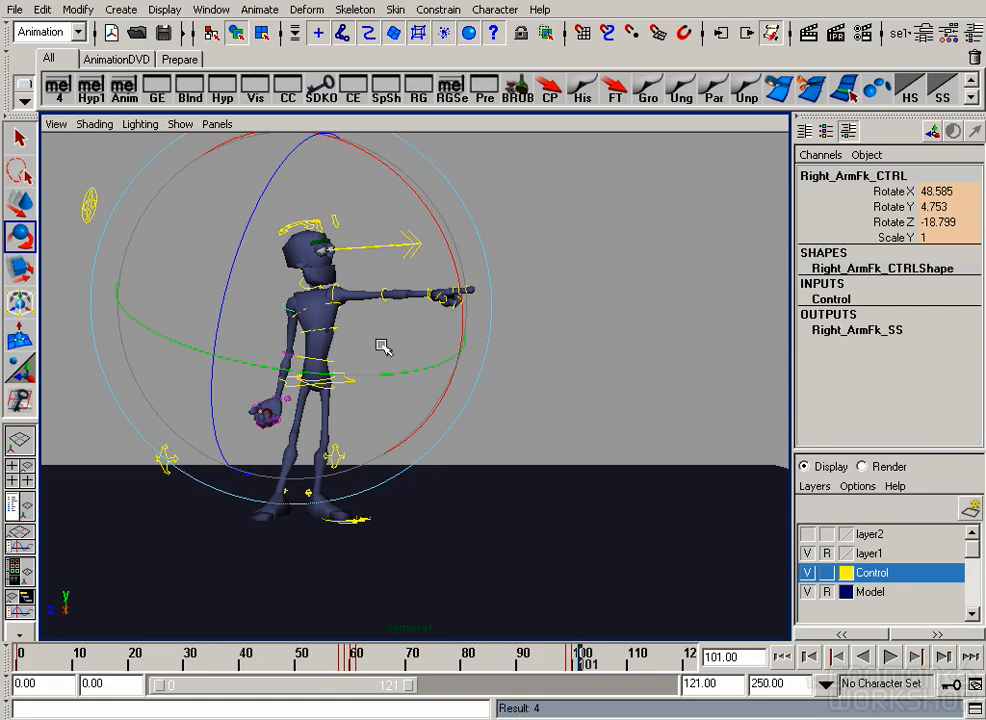
key("w")
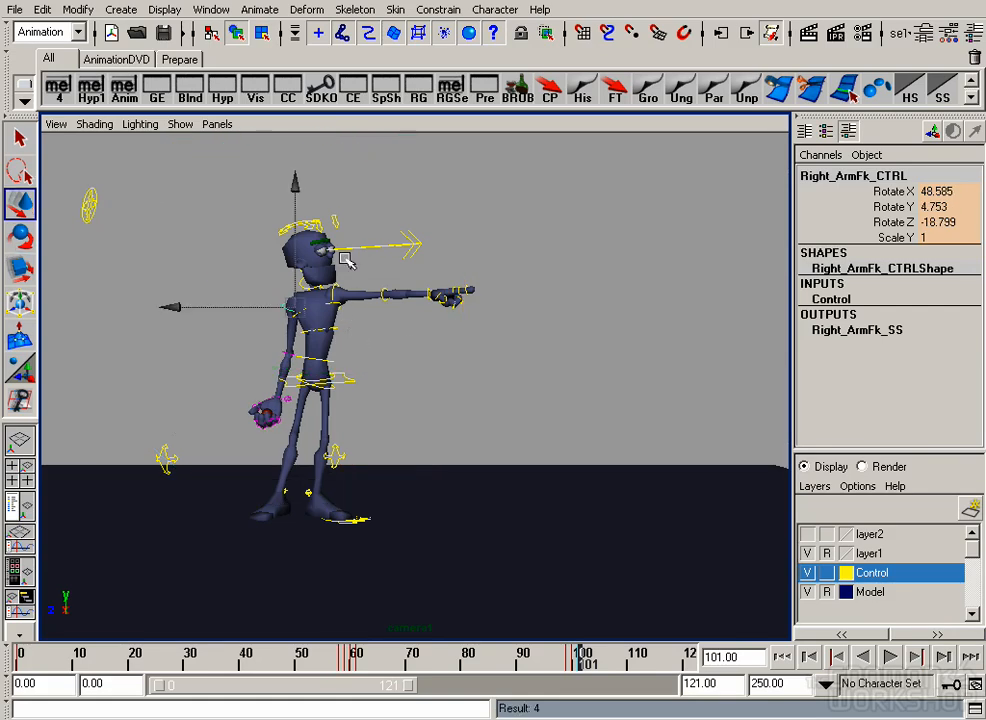
Step: Switch to the reference video, compare the poses around 2 and 4 seconds, and return to Maya with nothing selected
key("alt+Tab")
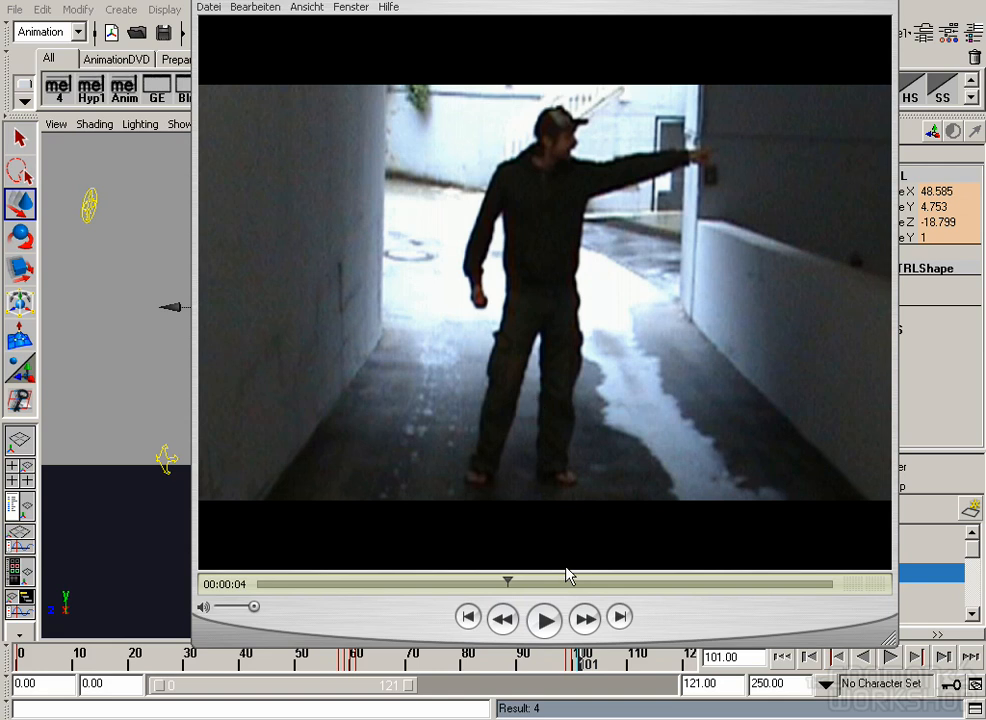
mouse_move(510, 585)
left_mouse_down()
mouse_move(410, 578)
mouse_move(503, 579)
left_mouse_up()
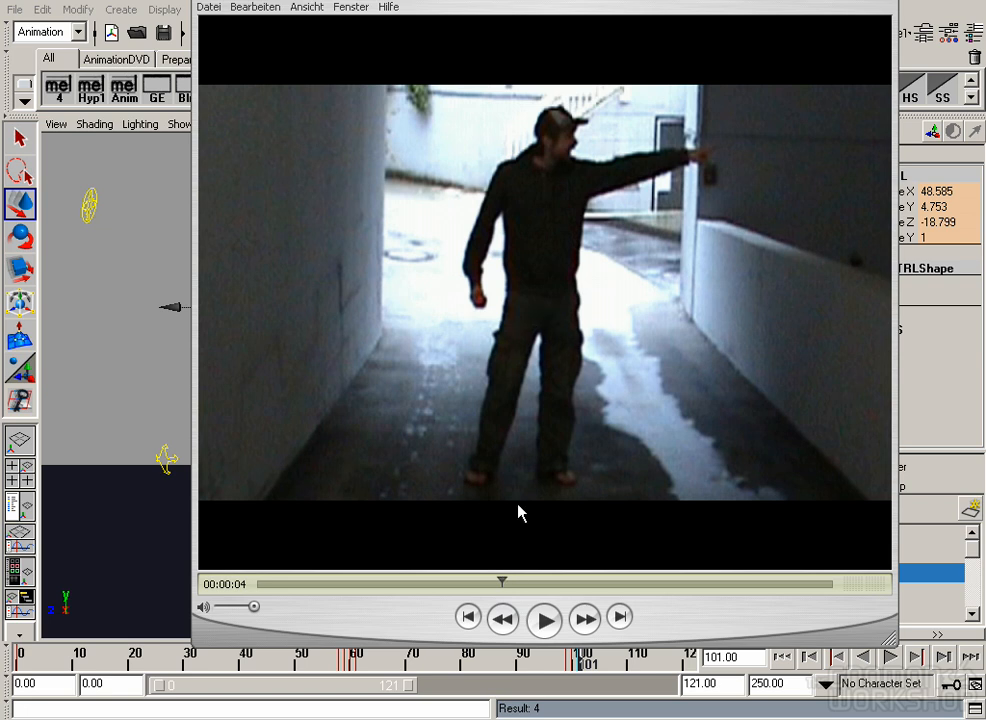
left_click_drag(503, 585, 402, 586)
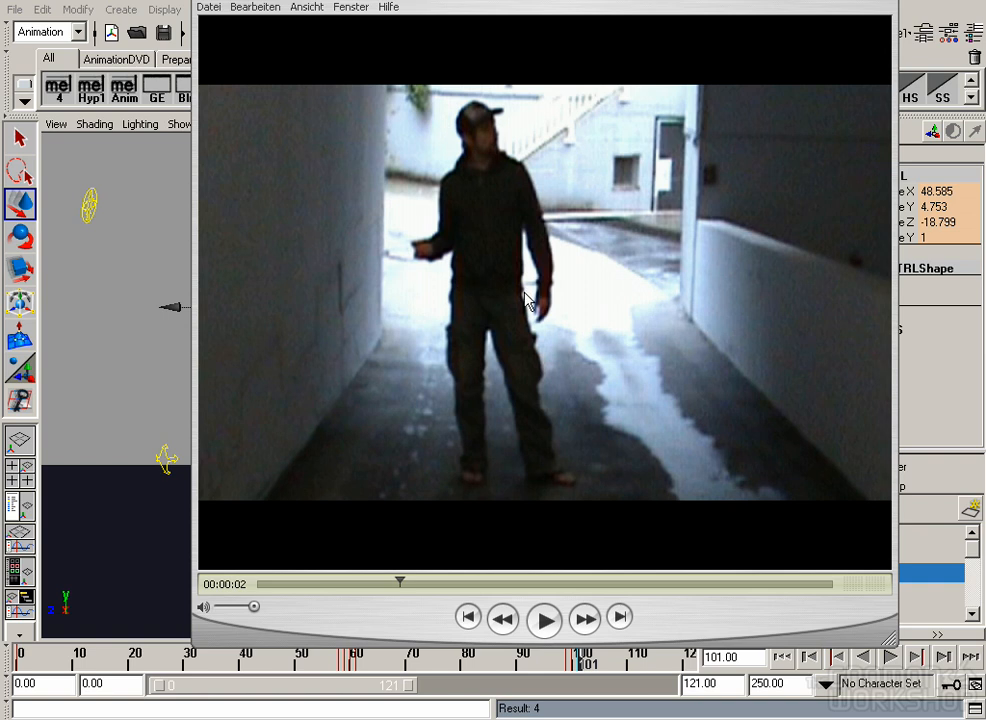
left_click_drag(521, 588, 485, 585)
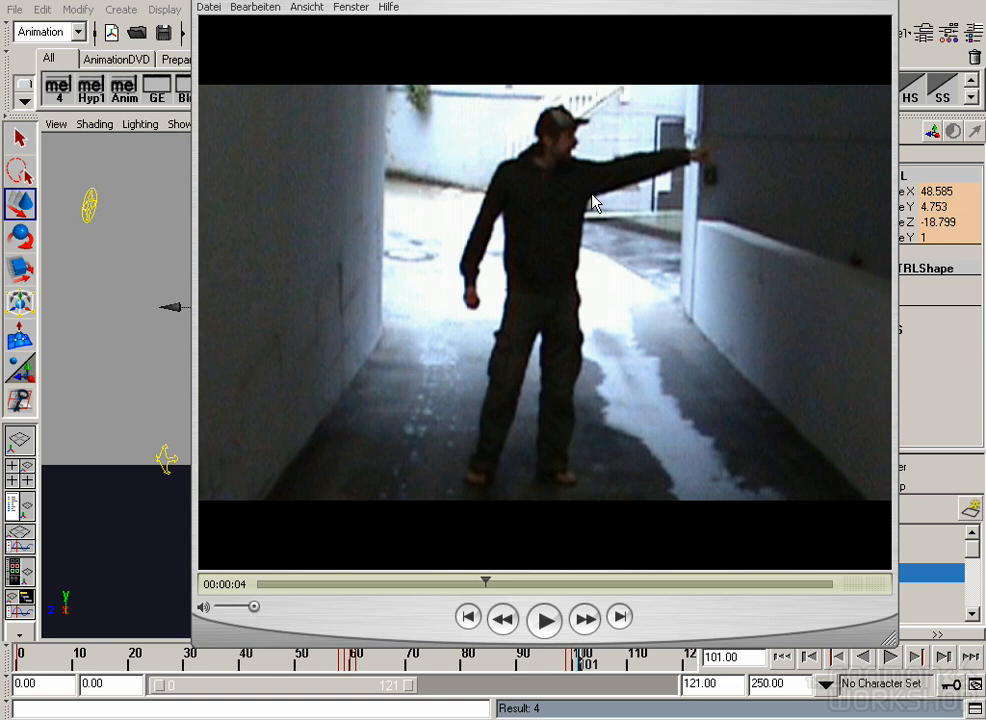
left_click(123, 224)
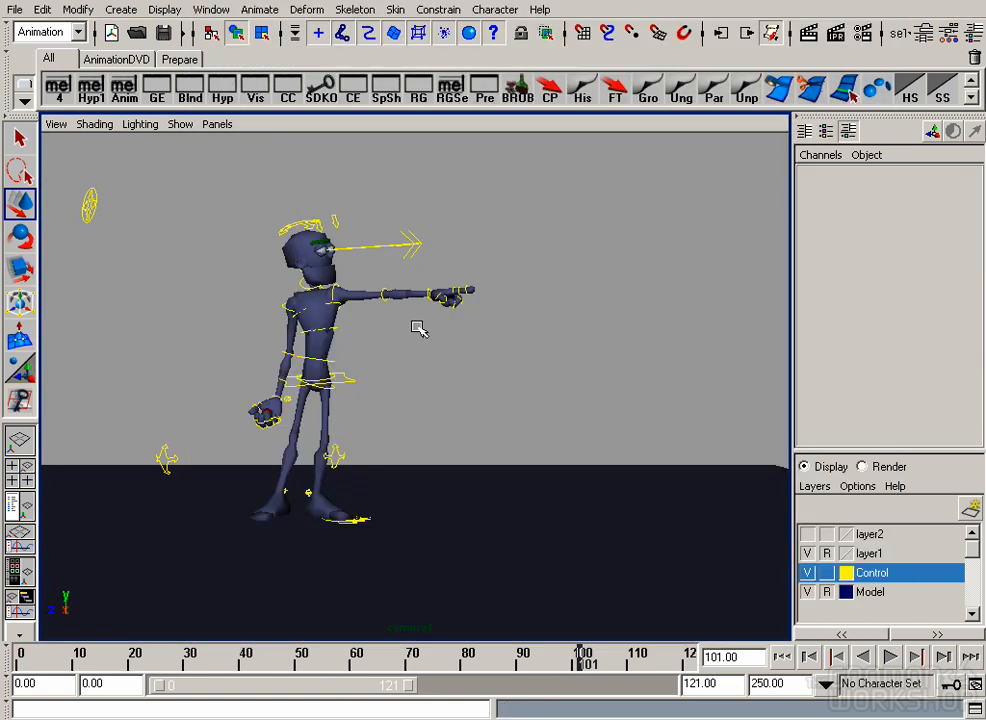
Step: Show layer2 and tilt hip_CTRL to about Rotate X -4.389, Y -13.535, Z 18.158
left_click(336, 380)
left_click(808, 534)
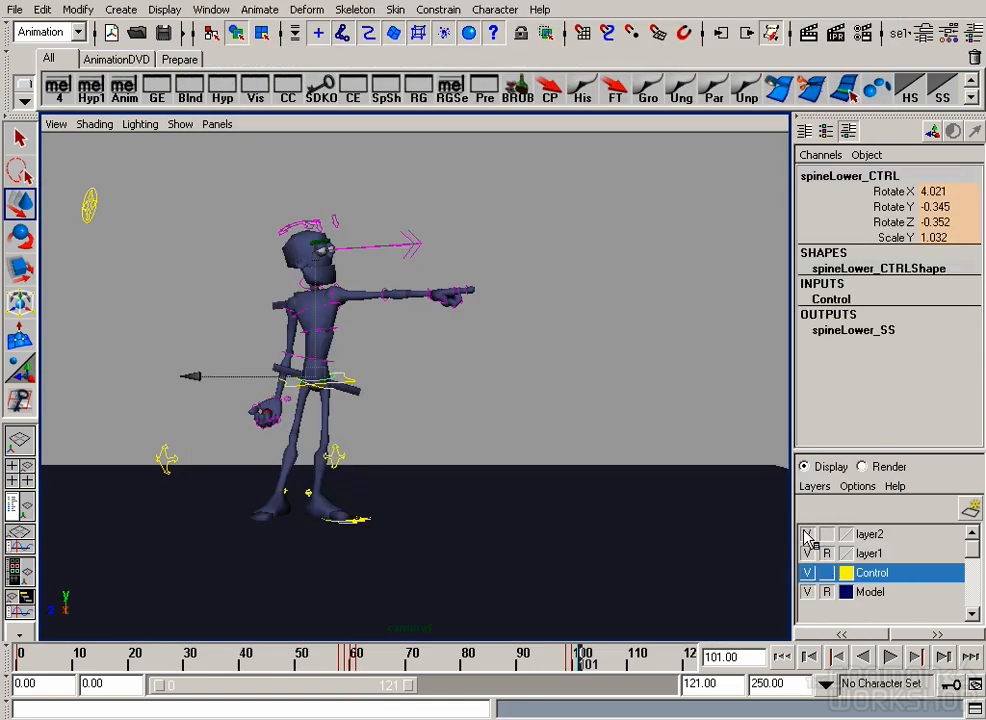
key("e")
key("w")
left_click(333, 396)
key("e")
left_click(334, 395)
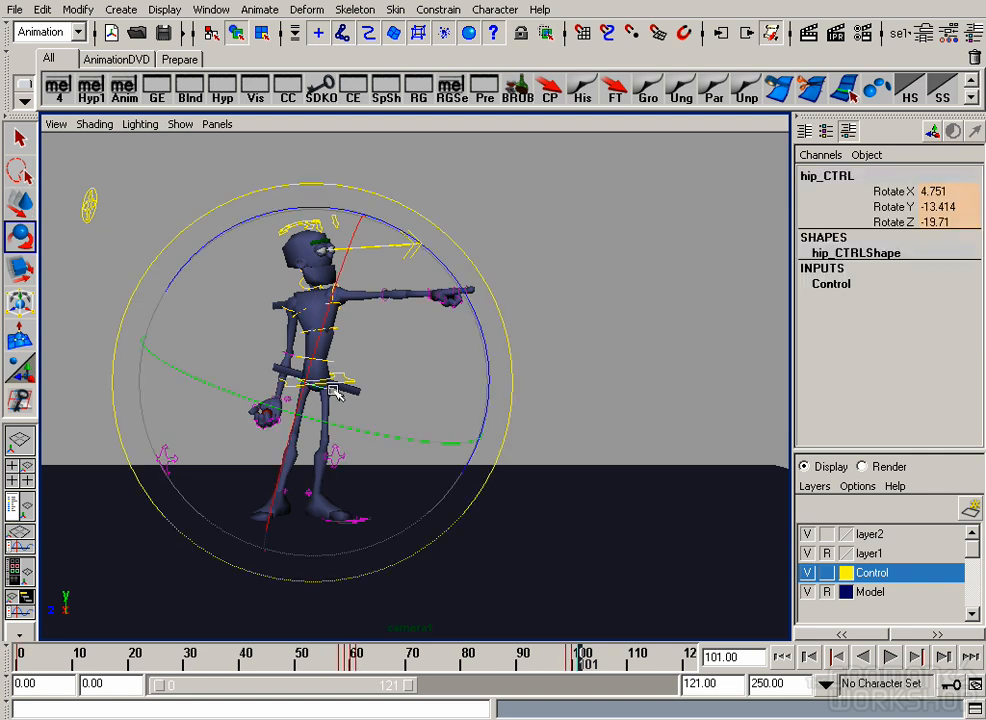
left_click_drag(478, 322, 410, 232)
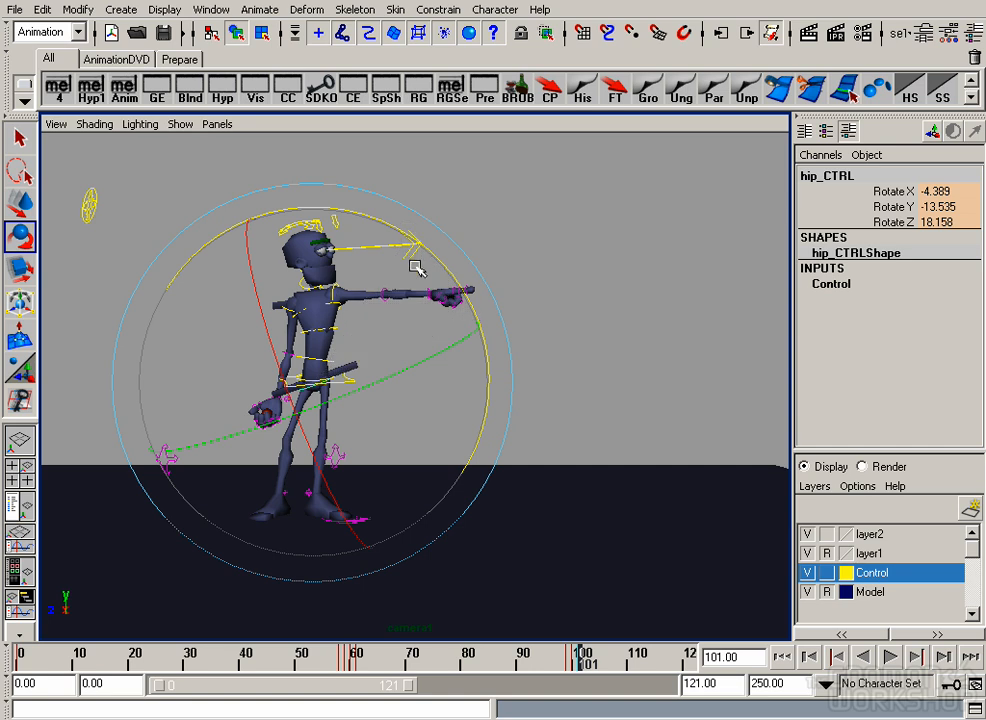
key("w")
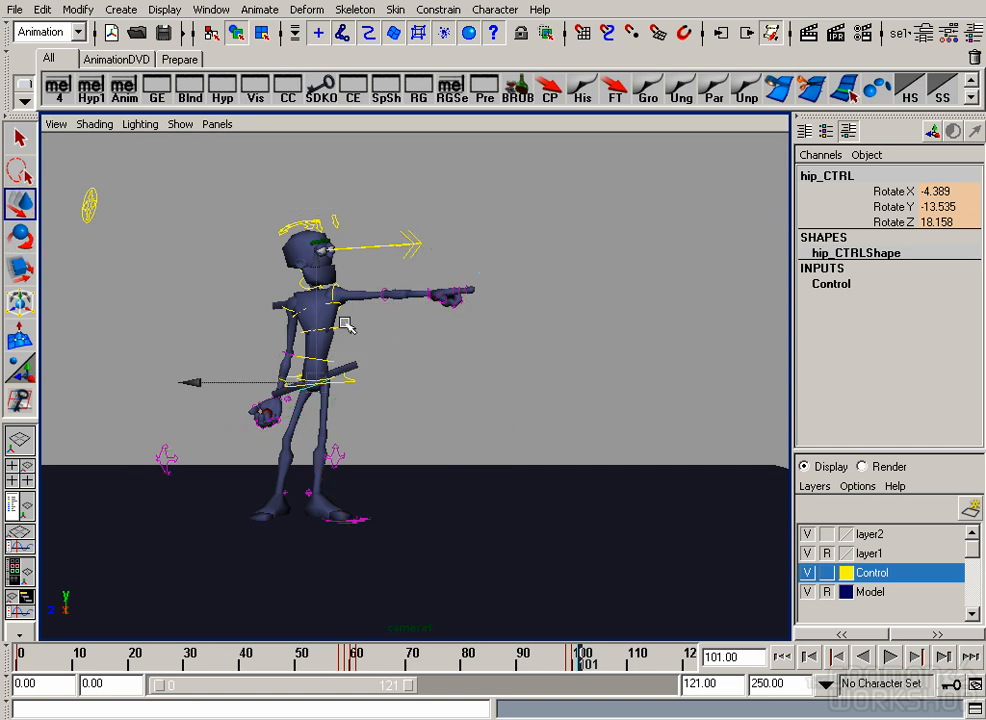
Step: Lean the upper spine by rotating spineHigher_CTRL to about 1.46, -21.426, -0.674
left_click(346, 310)
key("e")
left_click_drag(470, 258, 482, 295)
key("w")
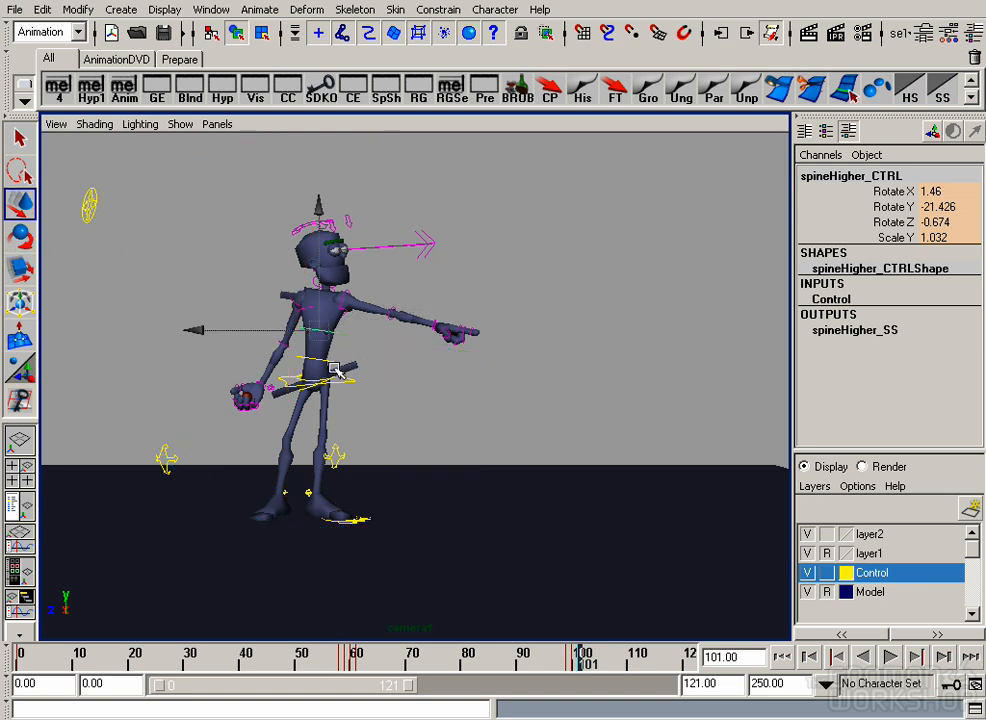
Step: Rotate root_CTRL to about 9.019, 17.141, 9.051 and move it to about 2.845, -0.354, -0.012
left_click(368, 386)
key("e")
mouse_move(476, 292)
left_mouse_down()
mouse_move(488, 277)
mouse_move(471, 261)
mouse_move(470, 280)
left_mouse_up()
key("w")
left_click_drag(328, 379, 327, 380)
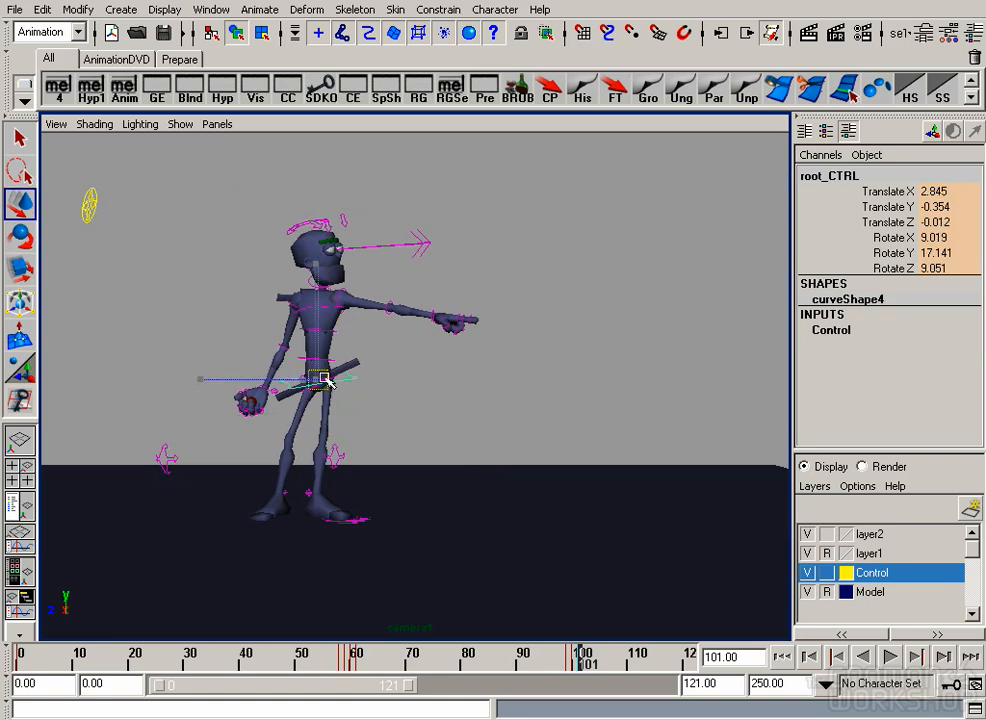
Step: Rotate hip_CTRL again to reduce the hips' tilt slightly
left_click(330, 392)
key("e")
left_click_drag(484, 327, 489, 370)
key("w")
Step: Rotate spineHigher_CTRL further to about 3.584, -21.186, -6.515
left_click(333, 334)
key("e")
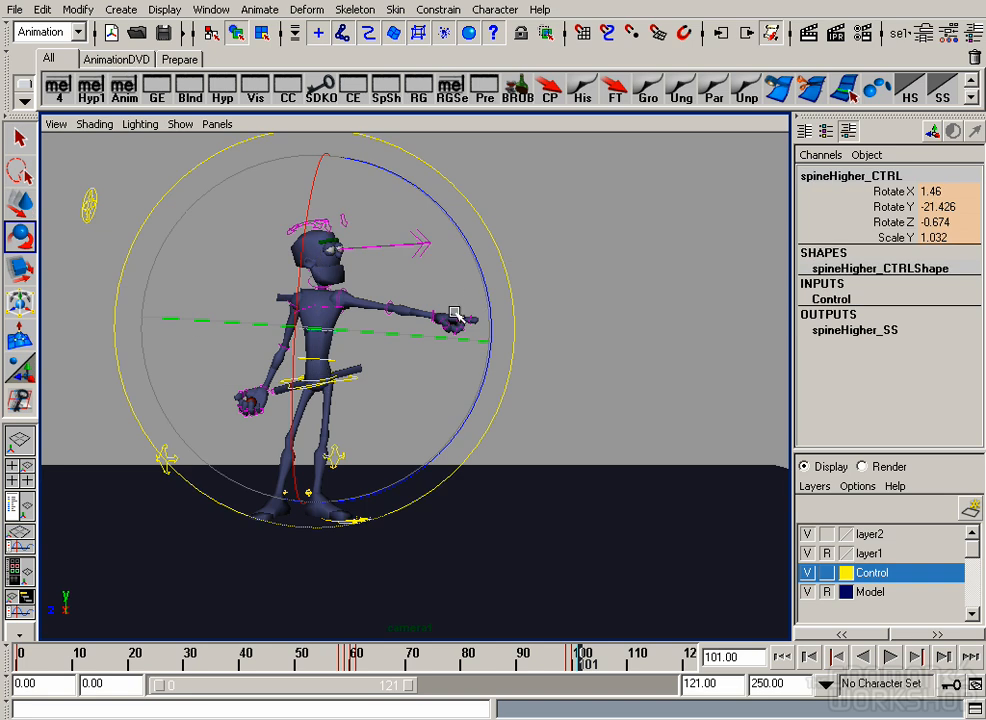
left_click_drag(487, 285, 488, 301)
key("w")
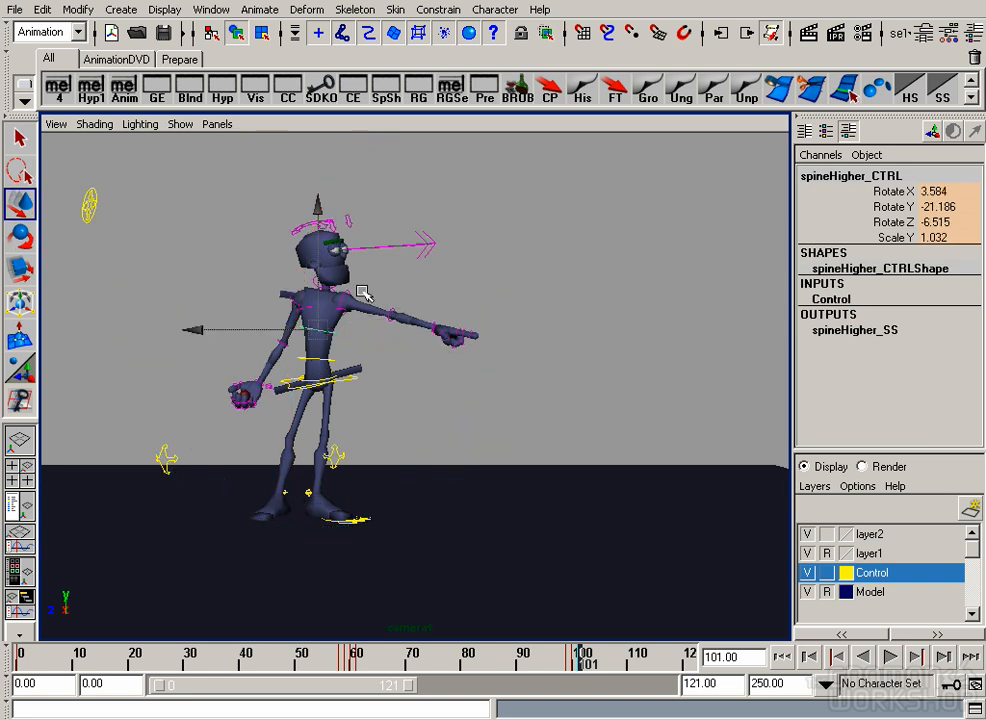
Step: Raise the pointing arm to about horizontal by rotating Left_ArmFk_CTRL
left_click(372, 296)
key("e")
left_click(352, 297)
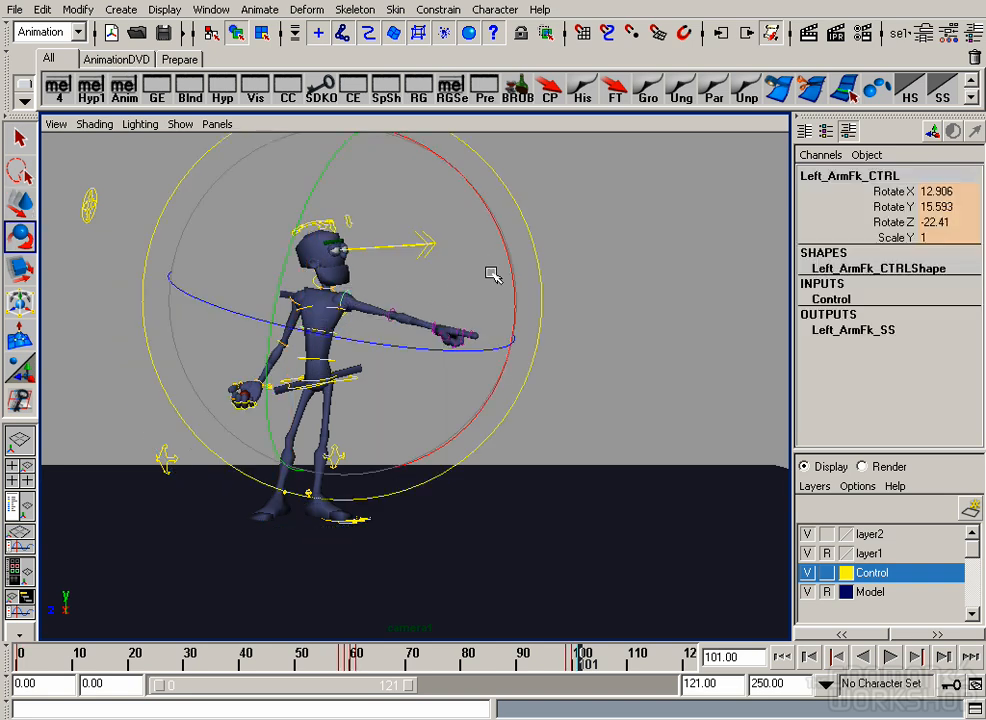
left_click_drag(509, 258, 504, 202)
left_click_drag(429, 277, 451, 271)
key("w")
Step: Turn the head toward the pointing direction and rotate the eye controls to about 15.172, 55.434, 17.073
left_click(324, 219)
left_click_drag(392, 227, 385, 298)
key("e")
left_click_drag(284, 300, 372, 357)
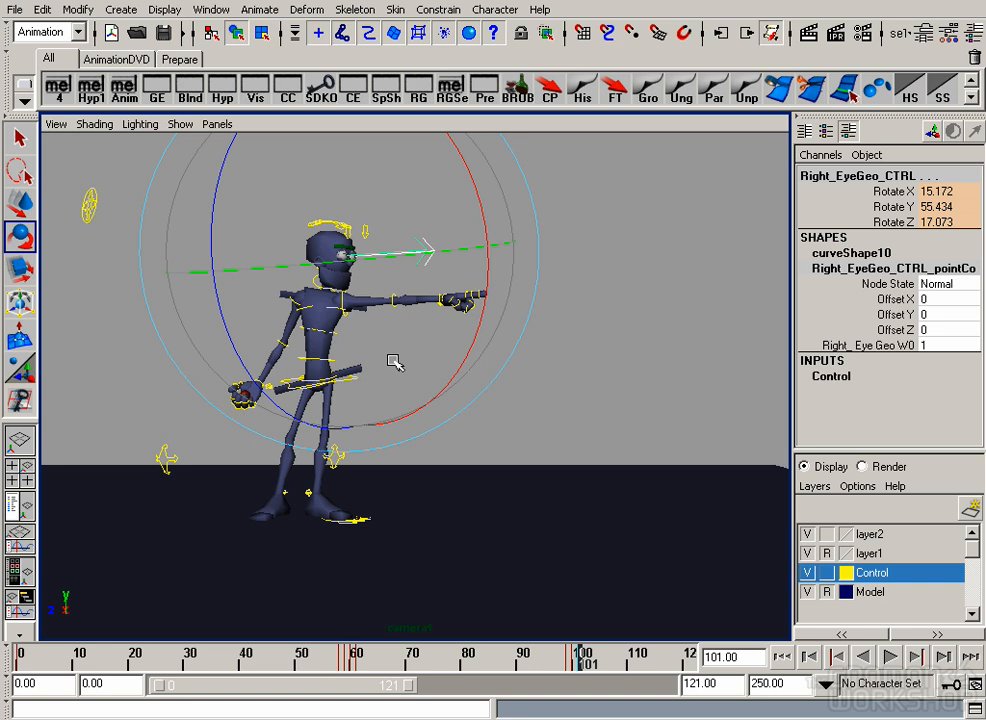
Step: Rotate the right shoulder and right upper arm controls to bring the ball-holding arm closer to the body
key("w")
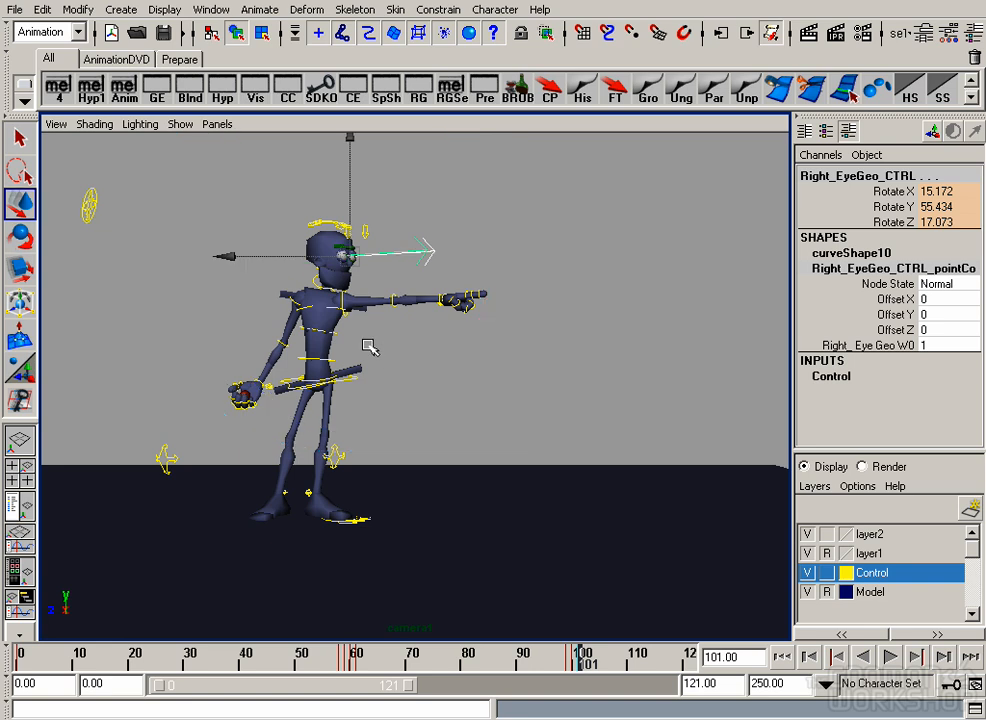
left_click(316, 310)
key("e")
left_click_drag(495, 253, 460, 176)
key("w")
left_click(289, 304)
key("e")
left_click_drag(490, 288, 447, 308)
Step: Select Left_Shoulder_CTRL and rotate it slightly to refine the pointing arm's shoulder
key("q")
left_click(348, 316)
left_click(348, 316)
key("e")
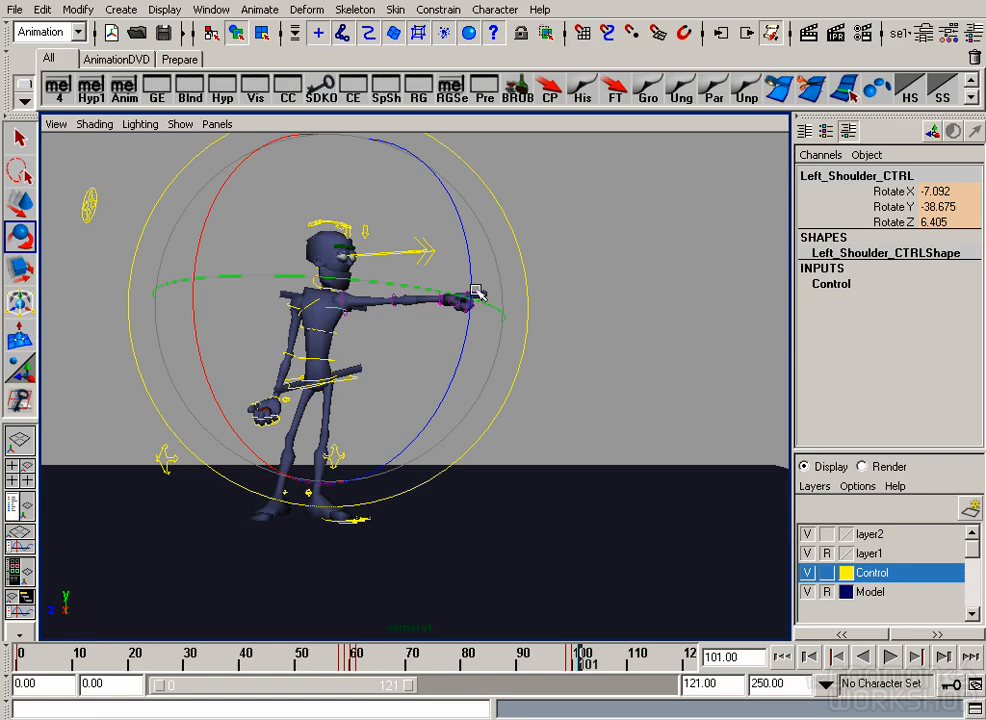
mouse_move(533, 280)
left_mouse_down()
mouse_move(521, 246)
mouse_move(521, 277)
left_mouse_up()
Step: Adjust Left_ArmFk_CTRL to about Rotate X 6.518, Y 13.026, Z -31.503
key("w")
left_click(343, 298)
key("e")
key("w")
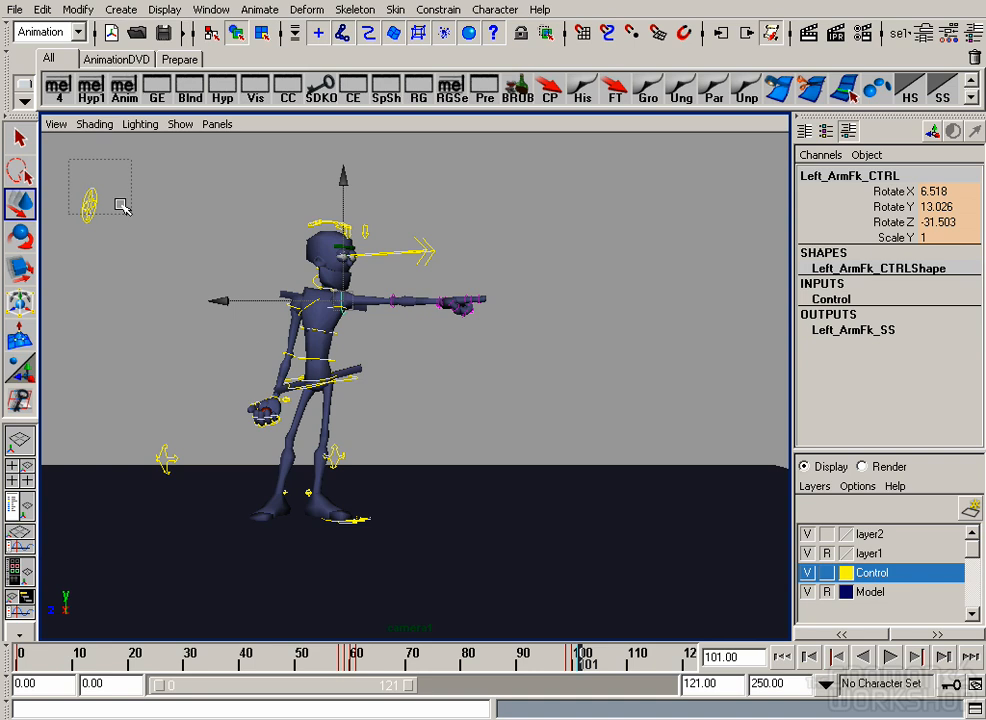
Step: Select the whole character, scrub back through the timeline, play the animation, and stop playback at frame 0
left_click_drag(72, 160, 622, 596)
left_click_drag(592, 660, 104, 664)
key("alt+v")
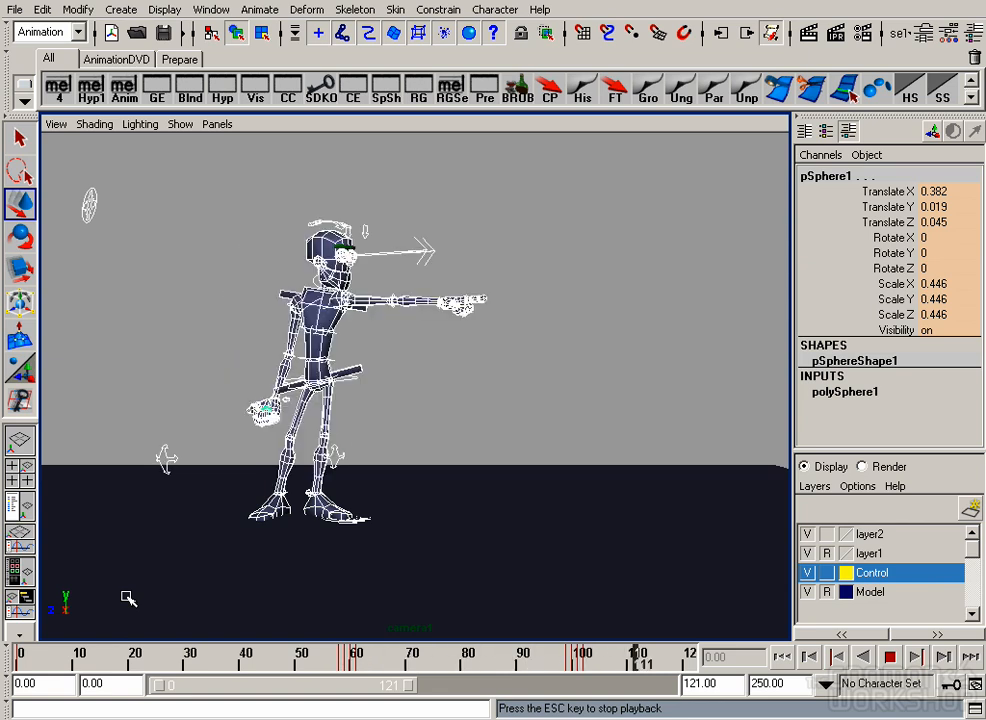
key("Escape")
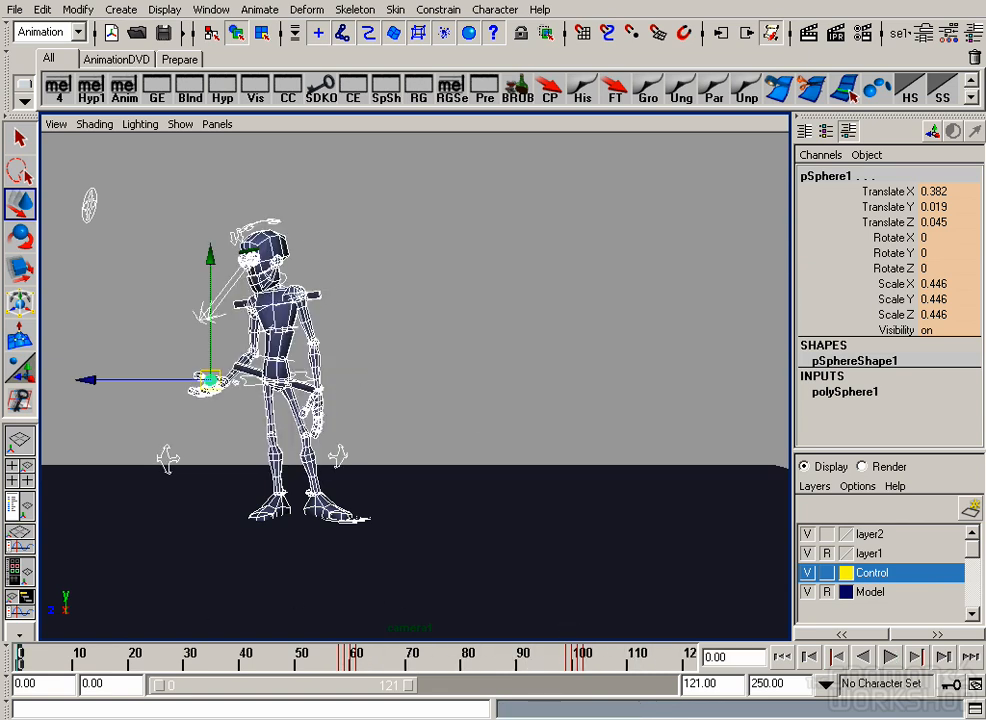
Step: Go to frame 102 and shift root_CTRL slightly toward the pointing side, to about Translate X 3.144 and Z -0.031
left_click_drag(532, 659, 583, 660)
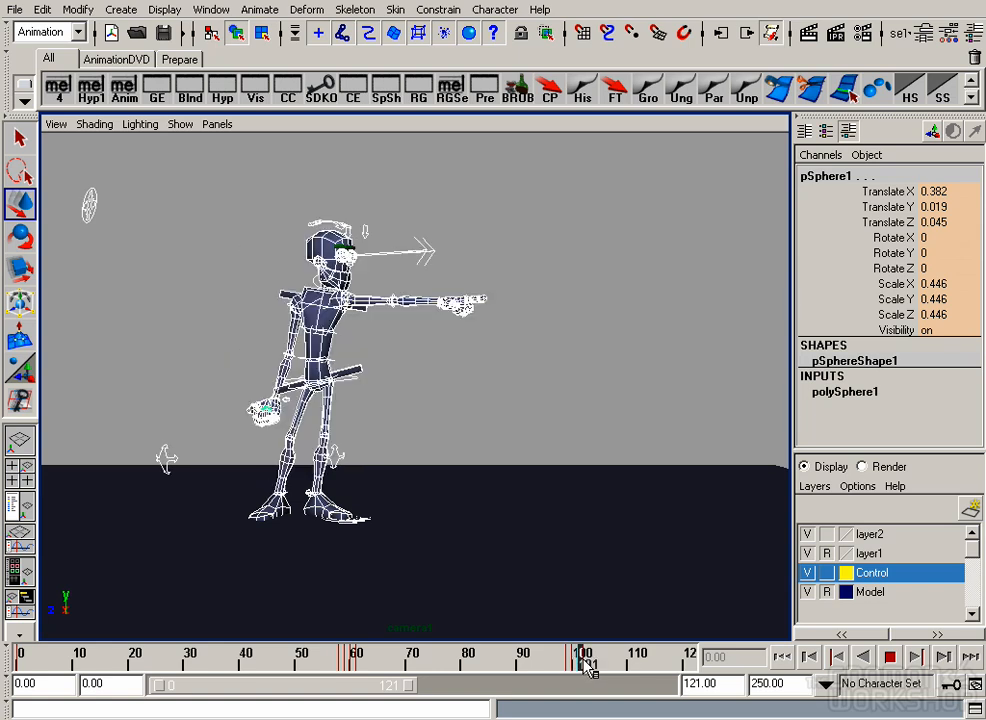
mouse_move(583, 659)
left_mouse_down()
mouse_move(575, 659)
mouse_move(585, 660)
left_mouse_up()
left_click(376, 334)
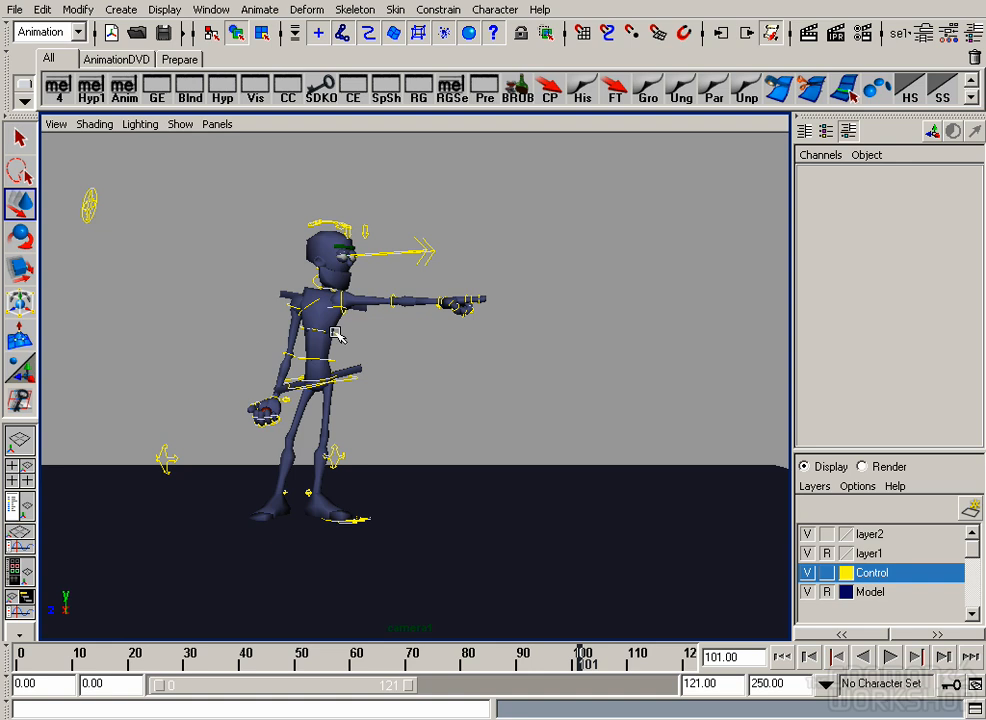
left_click(358, 384)
left_click_drag(321, 378, 333, 380)
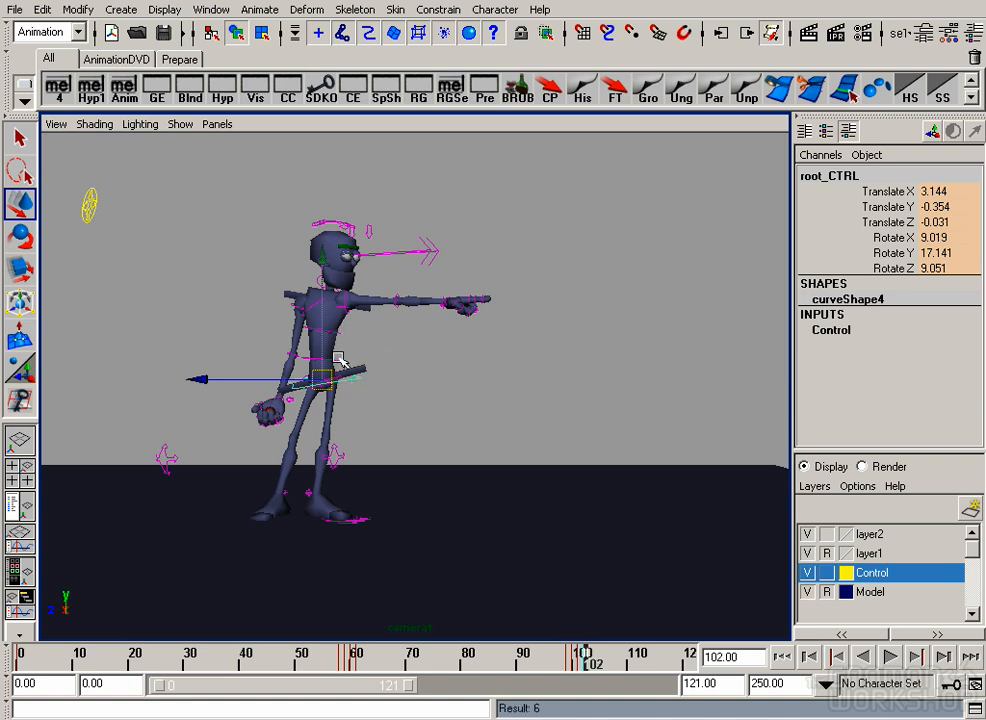
Step: Rotate Left_ArmFk_CTRL slightly upward at frame 102, to about Rotate X 5.608, Y 13.151, Z -31.629
left_click(340, 366)
key("e")
left_click_drag(492, 268, 536, 252)
left_click(413, 335)
left_click(497, 289)
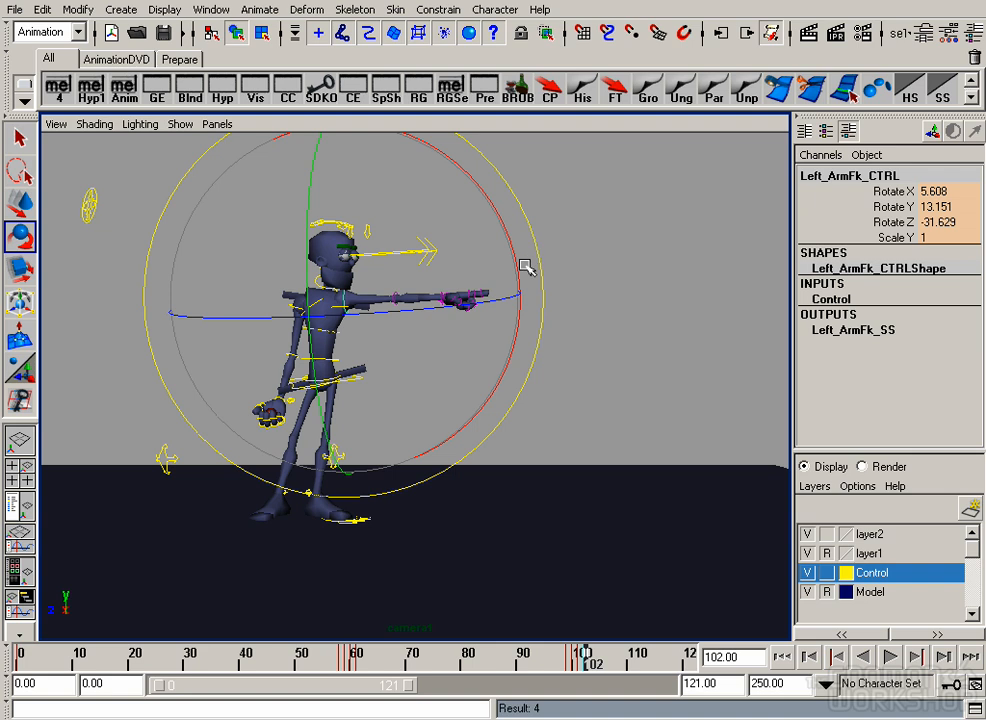
Step: Select all character controls, set a key at frame 102, and extend the playback range to frame 250
key("w")
left_click(571, 271)
left_click_drag(65, 178, 570, 585)
key("s")
left_click(580, 656)
left_click_drag(410, 688, 908, 692)
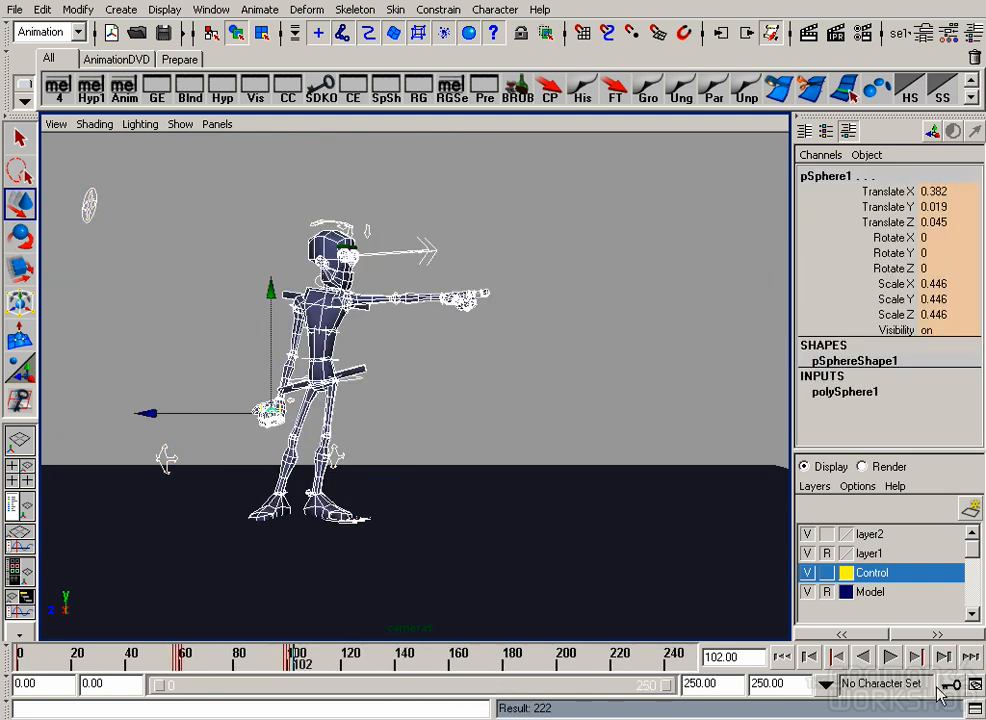
left_click(609, 438)
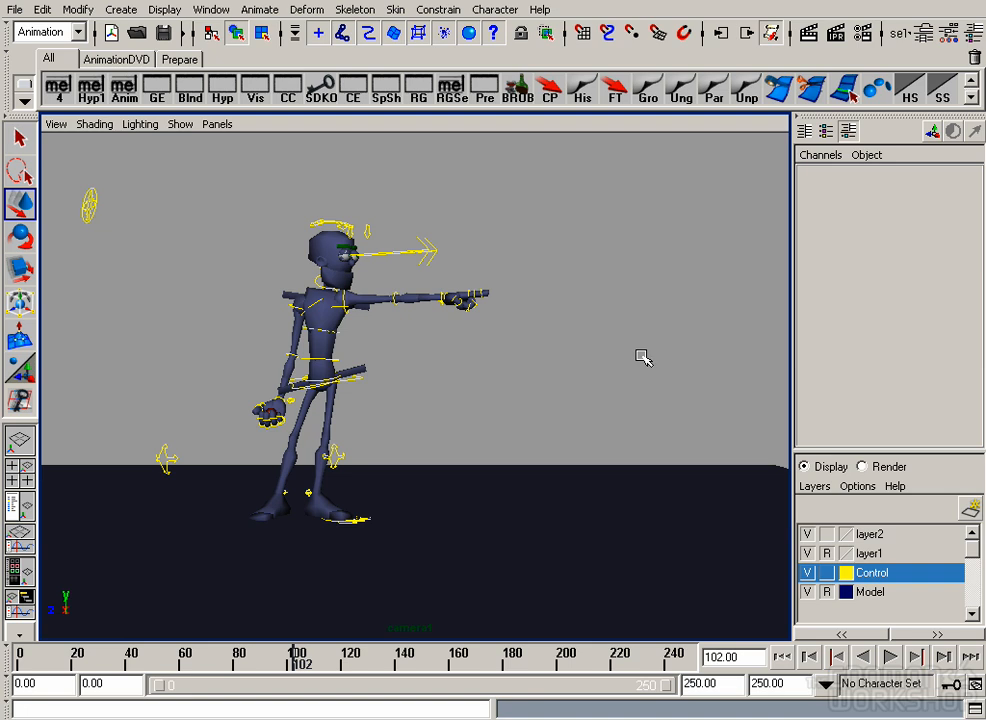
Step: Switch to the reference video and scrub from the pointing pose to the raised-leg wind-up at 00:00:06
key("alt+Tab")
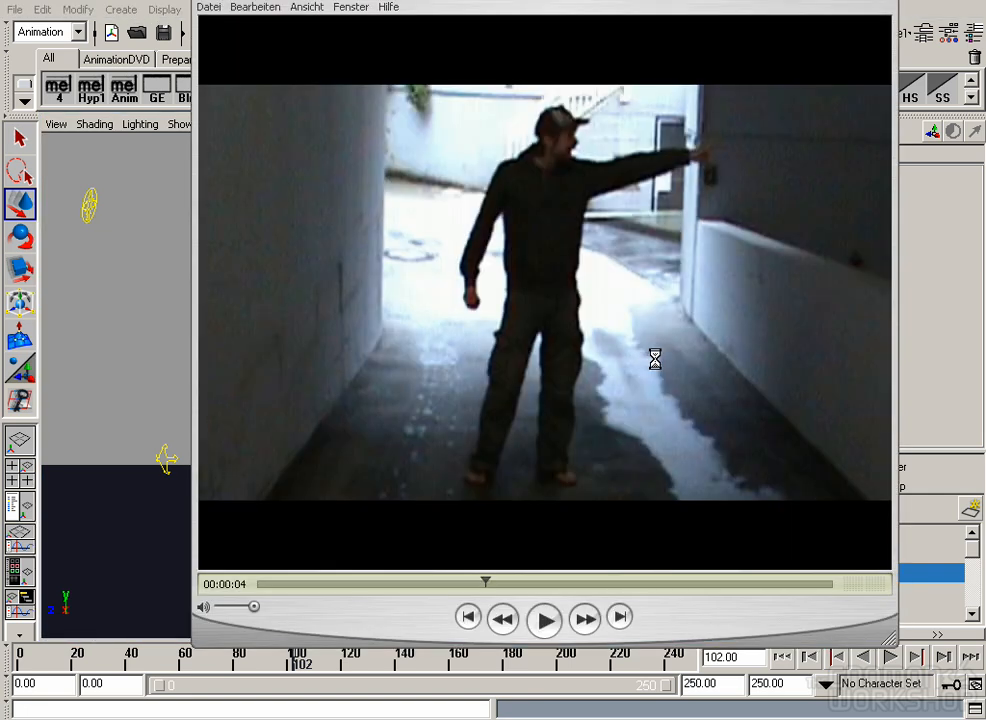
left_click(485, 583)
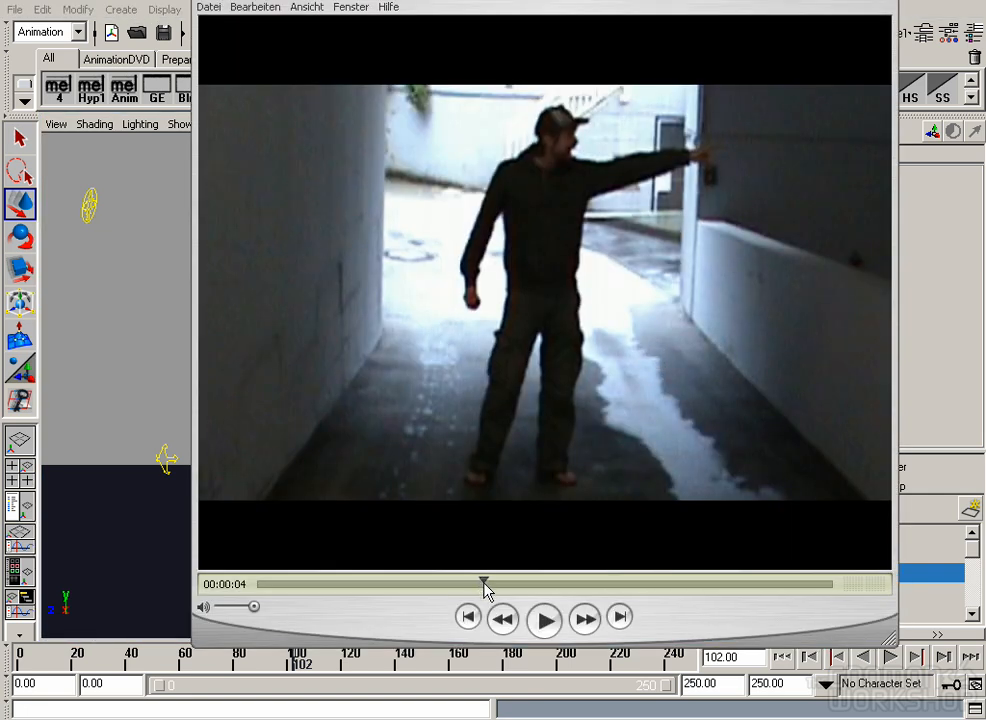
left_click_drag(484, 583, 593, 577)
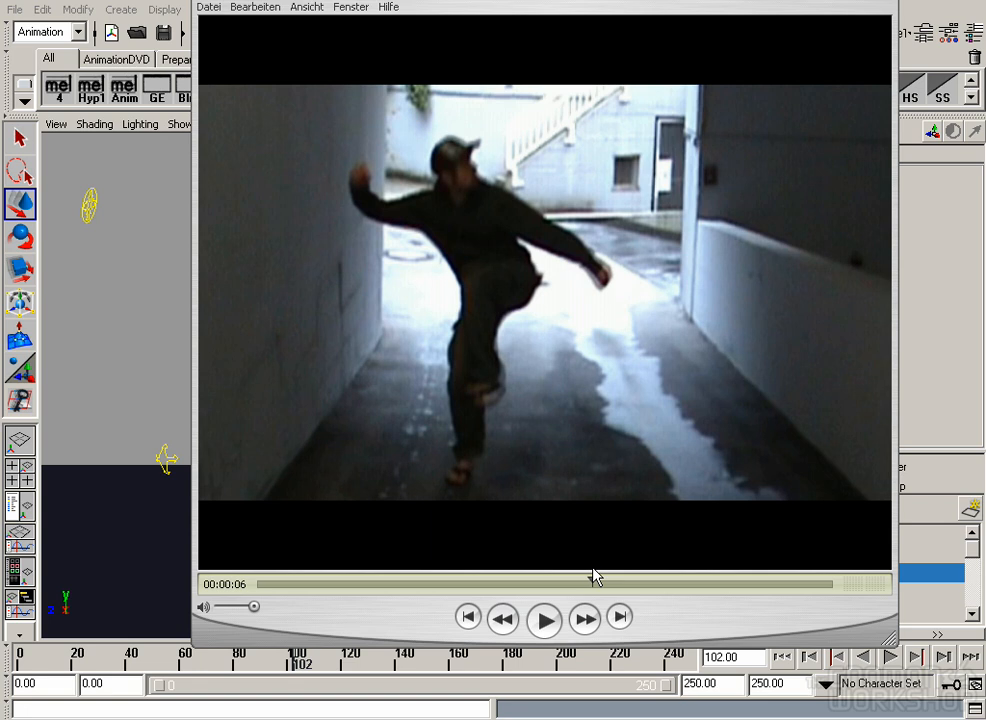
left_click(130, 311)
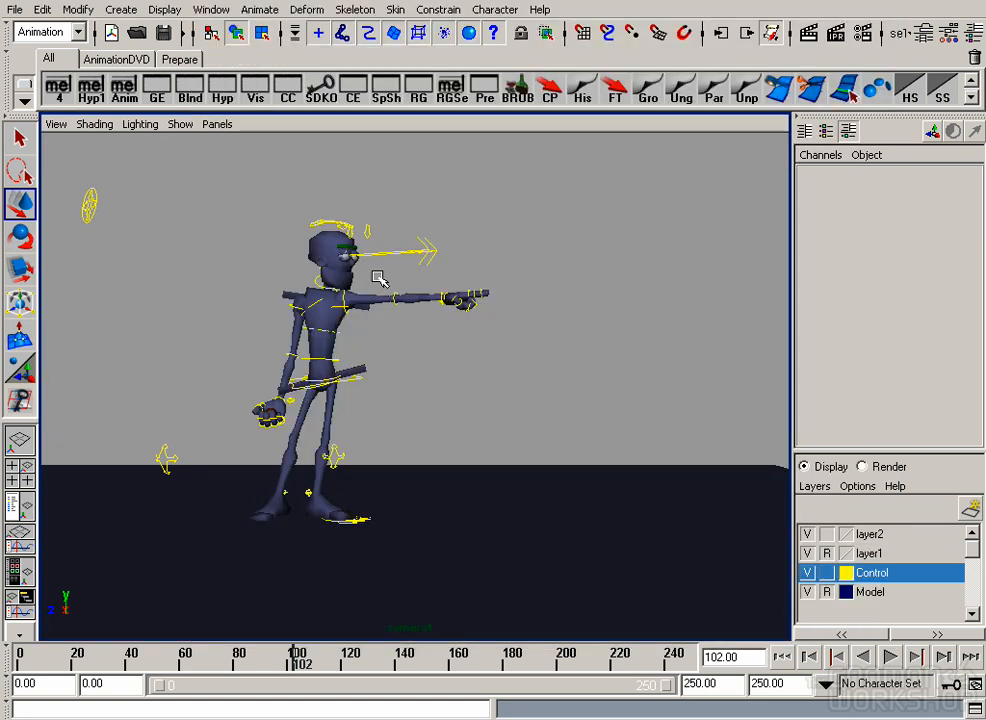
Step: Raise the pointing arm with Left_ArmFk_CTRL to about Rotate X 0.378, Y 13.828, Z -32.392 and key it at frame 102
left_click(350, 297)
key("e")
left_click_drag(530, 246, 535, 222)
key("s")
Step: Shorten the playback range to end at frame 162 and set the current frame to 150
left_click_drag(293, 661, 387, 669)
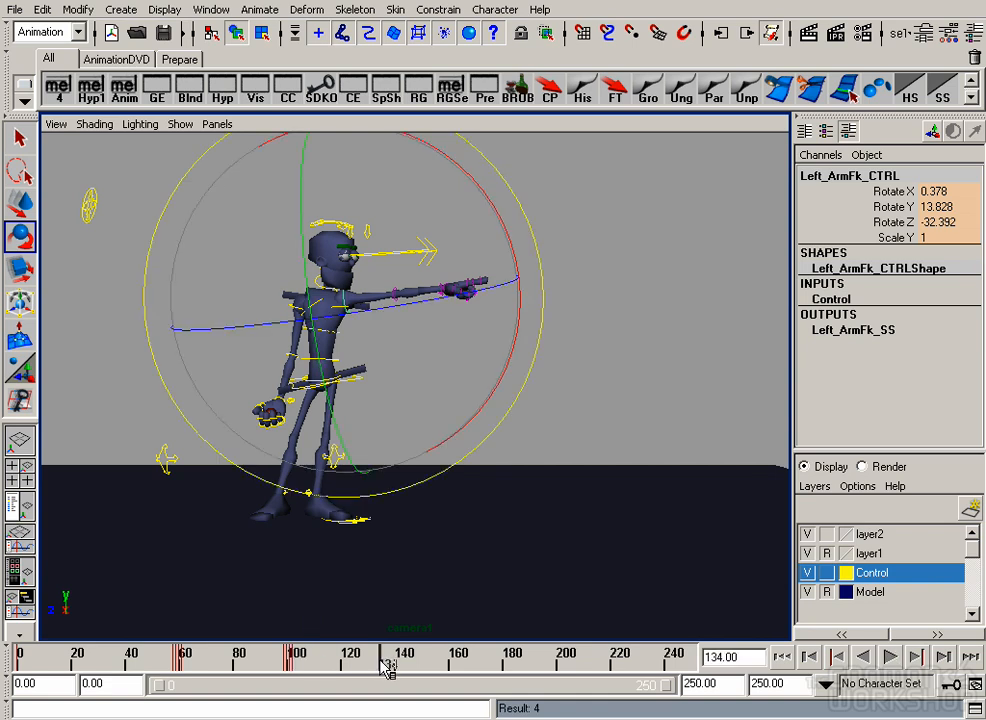
left_click_drag(395, 667, 431, 667)
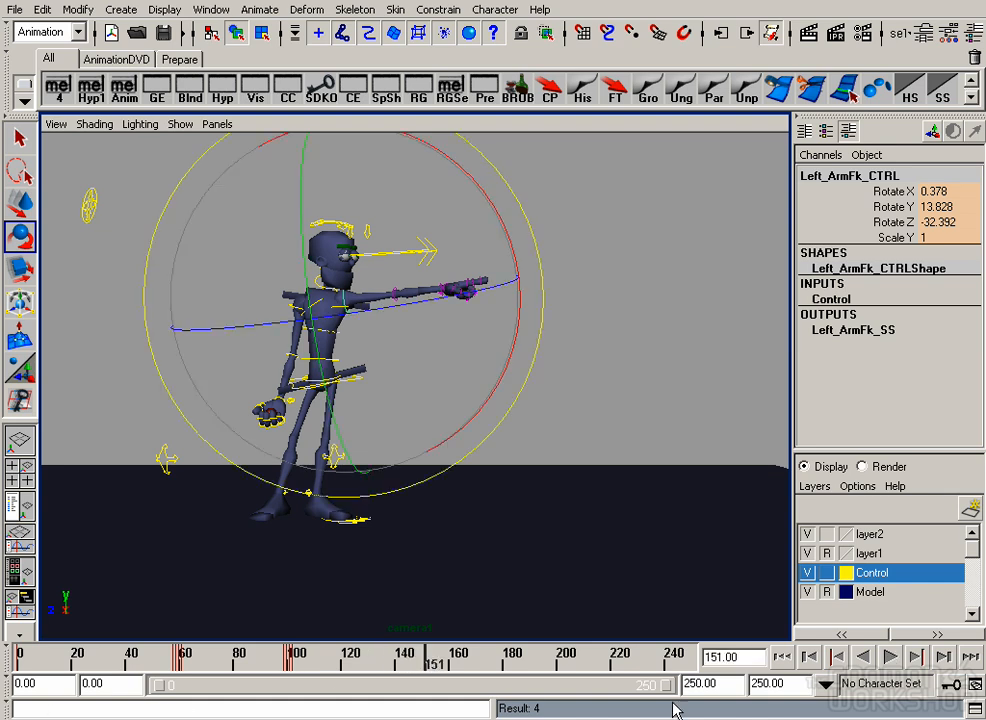
left_click_drag(666, 686, 488, 686)
mouse_move(640, 662)
left_mouse_down()
mouse_move(653, 667)
mouse_move(645, 665)
left_mouse_up()
Step: Move root_CTRL back away from the pointing side, to about Translate X -1.565, Y -0.879, Z 0.274
key("w")
left_click(380, 390)
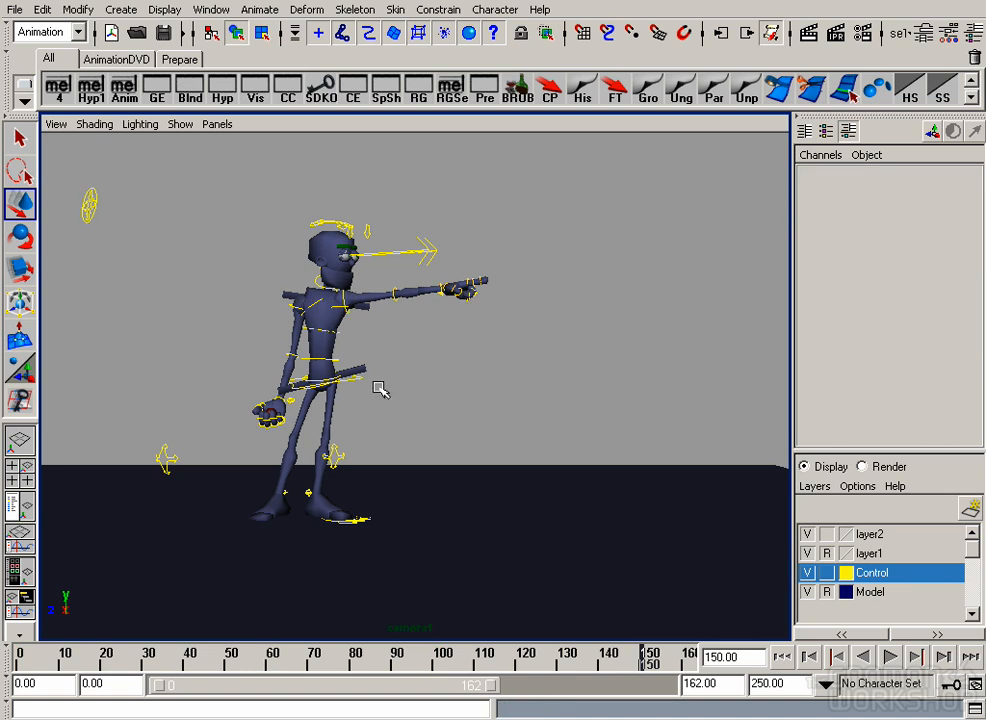
left_click(365, 381)
middle_click_drag(462, 428, 415, 428)
Step: Scrub the reference video around 00:00:06 to study the legs and arms in the throwing wind-up
key("alt+Tab")
key("alt+Tab")
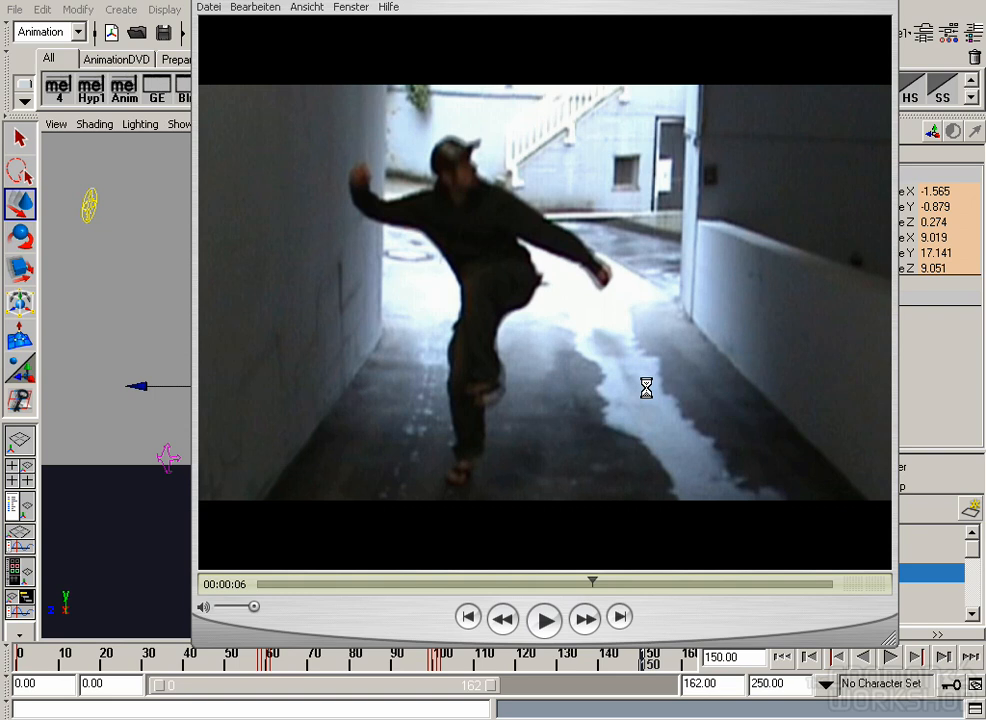
left_click_drag(553, 588, 601, 574)
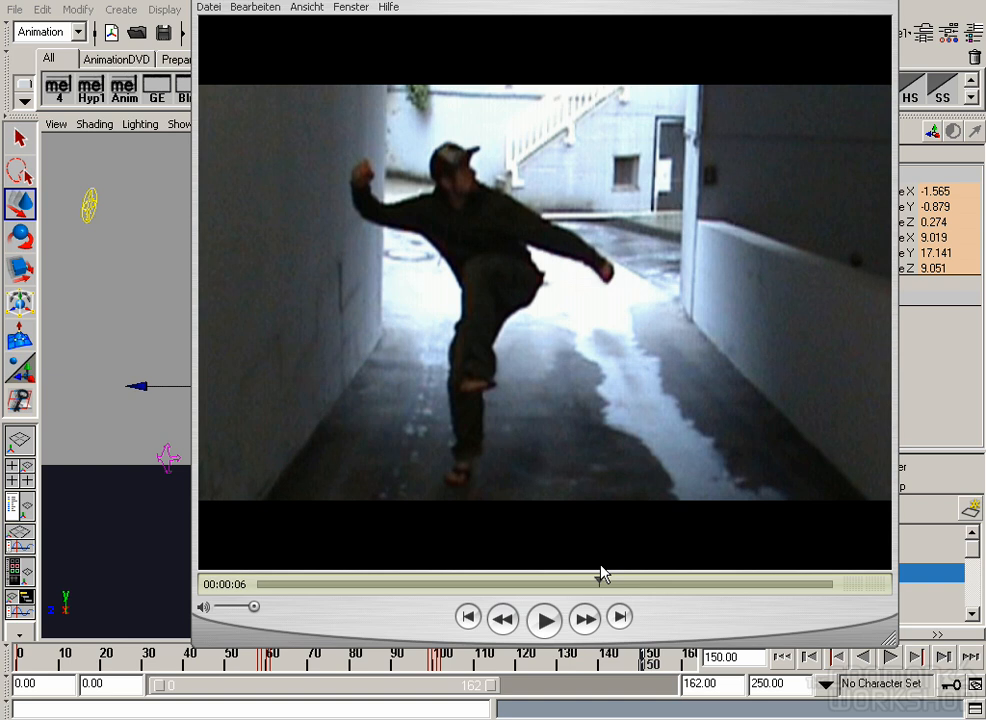
left_click(165, 318)
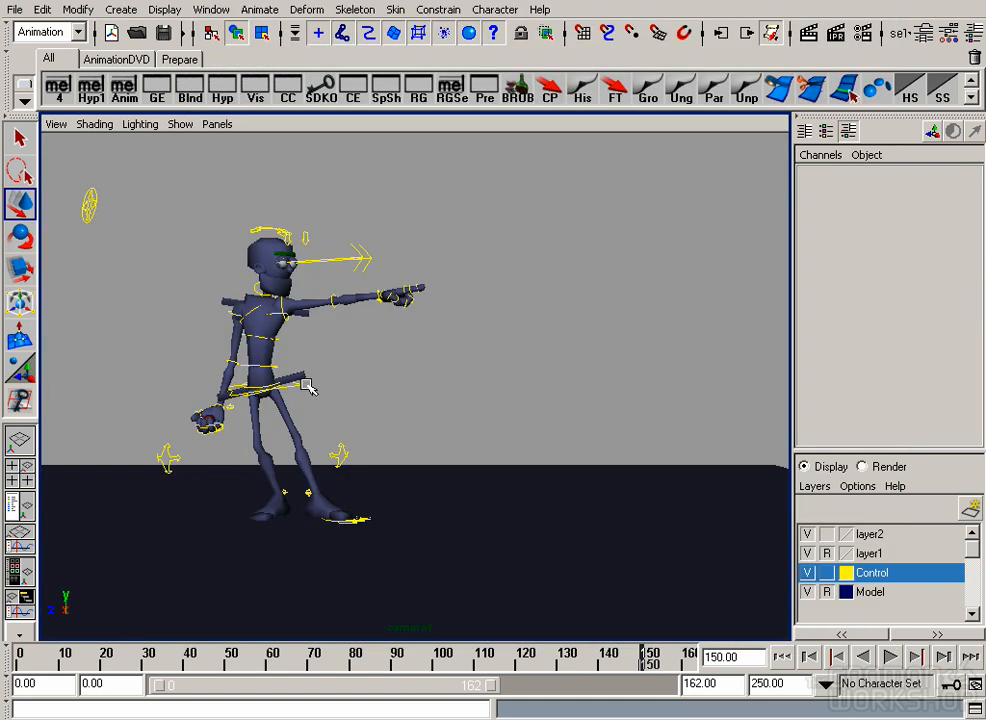
Step: Move Right_LegIk_CTRL back under the body, to about Translate X -1.091 and Z -0.194
left_click(306, 384)
left_click(292, 513)
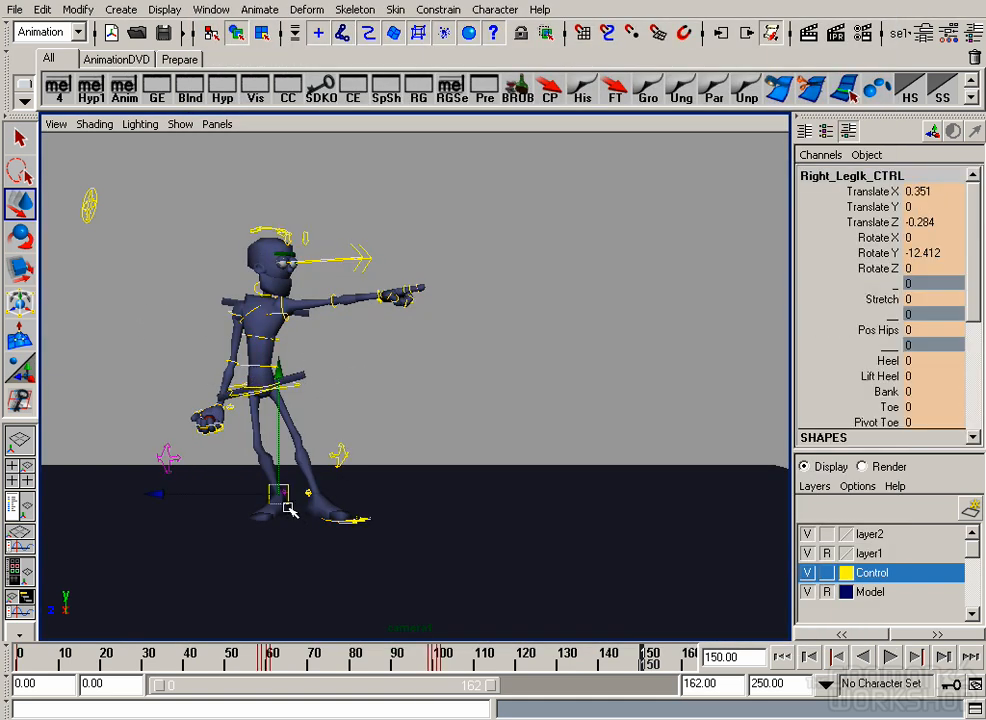
left_click_drag(253, 497, 236, 497)
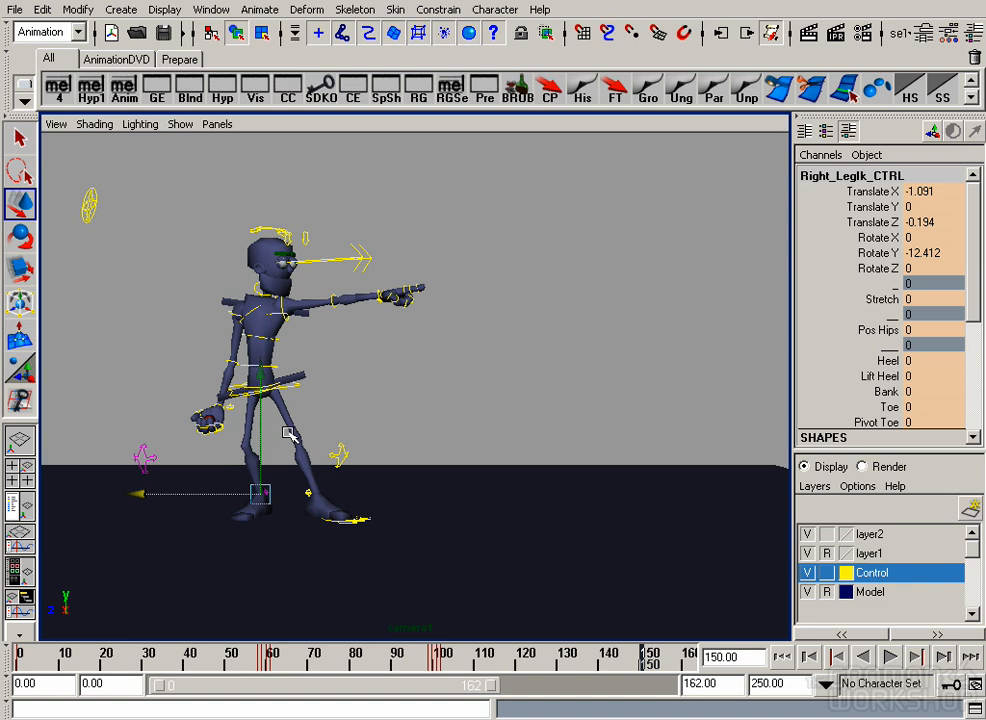
Step: Swing the right arm back and up behind the body by rotating its arm controls
left_click(298, 386)
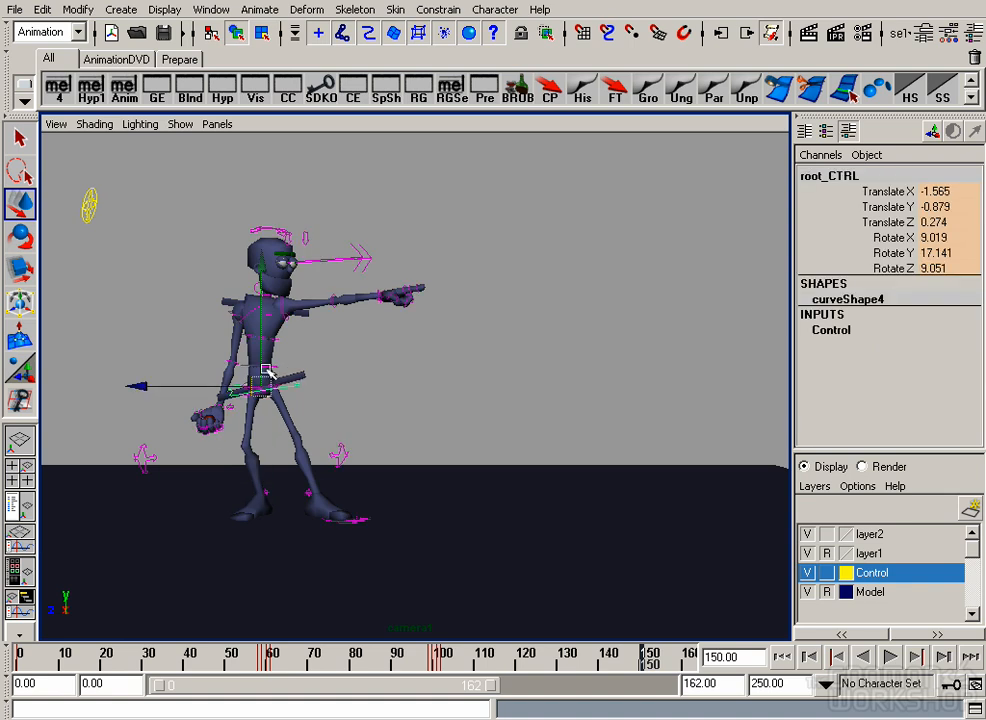
left_click(230, 314)
key("e")
left_click_drag(418, 293, 396, 418)
left_click(186, 361)
left_click_drag(186, 361, 143, 264)
key("w")
Step: Undo the last rotation and hide layer2, which contains the chest helper object
left_click(234, 303)
key("e")
key("z")
left_click(808, 534)
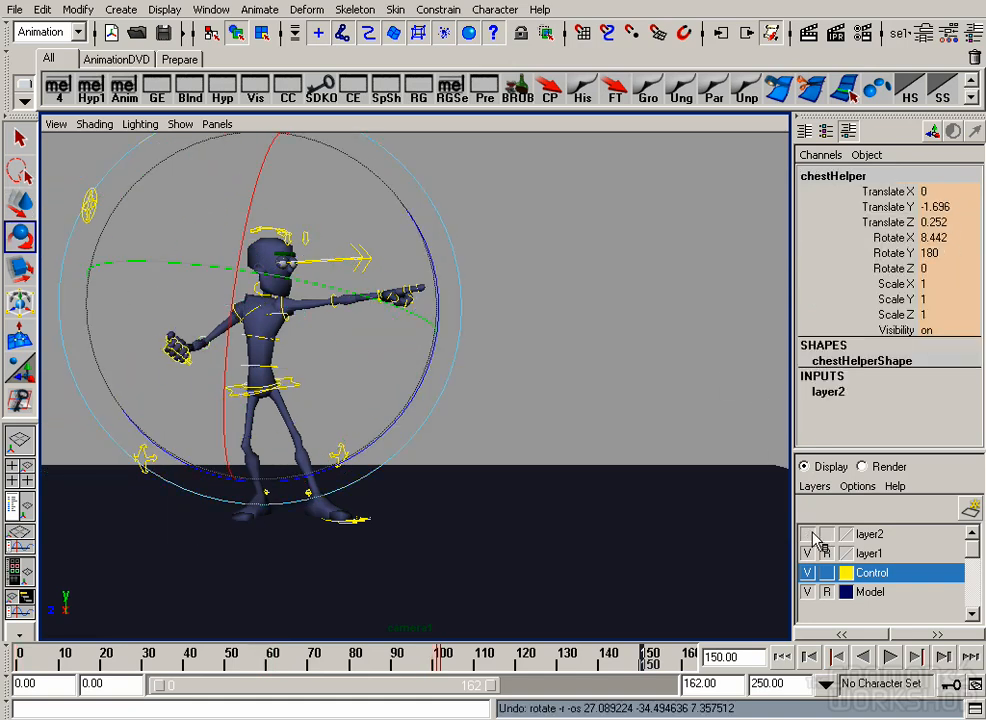
left_click(535, 366)
Step: Rotate the right arm controls so the upper arm is roughly level and the ball hand is raised beside the head
left_click(246, 306)
left_click_drag(246, 306, 206, 299)
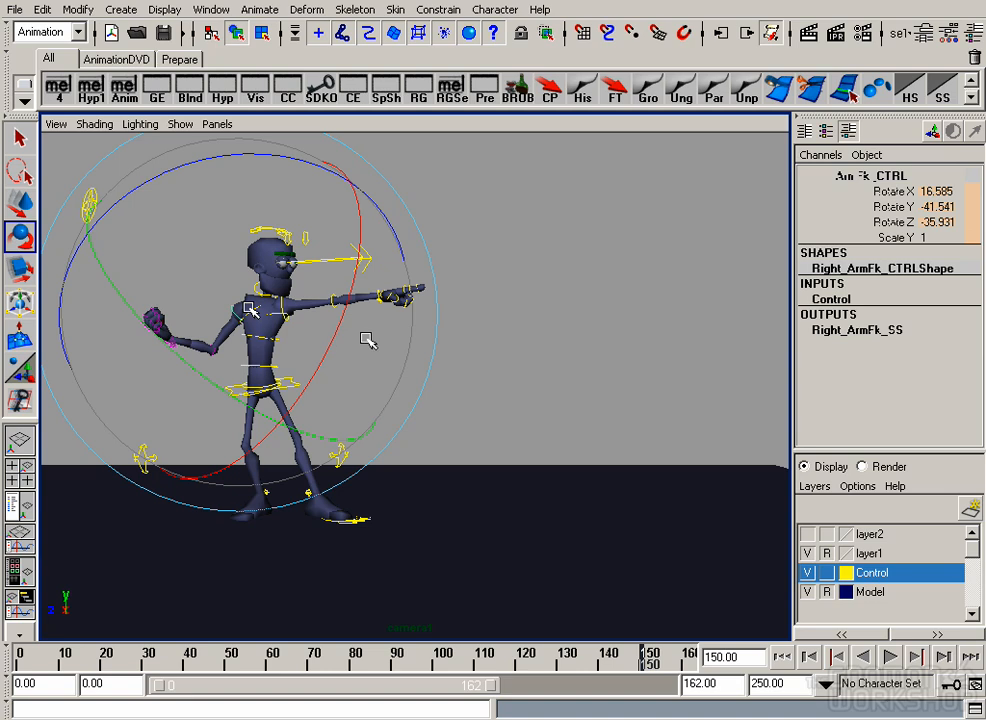
left_click_drag(364, 337, 295, 349)
key("w")
left_click(254, 308)
key("e")
left_click_drag(427, 287, 282, 313)
key("w")
Step: Bend the left elbow by rotating Left_ElbowFk_CTRL to about Rotate Z 61.663
left_click(335, 312)
key("e")
key("w")
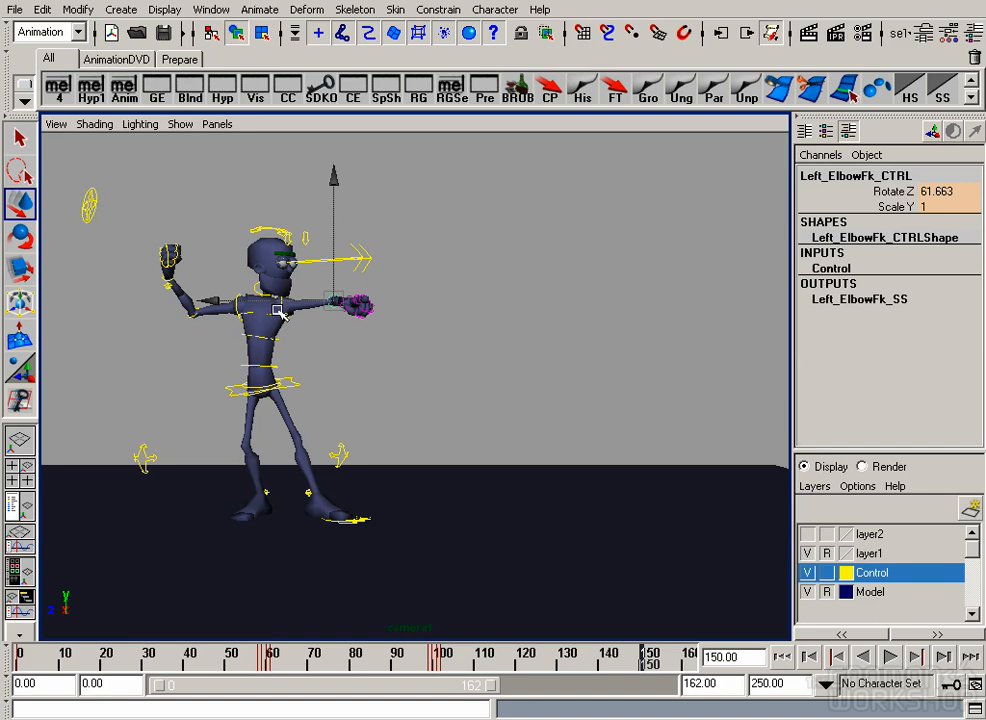
Step: Lower the left arm to the hip by rotating Left_ArmFk_CTRL to about Rotate X 70.052, Y 7.503, Z 9.108
left_click(281, 306)
key("e")
left_click_drag(387, 306, 291, 328)
left_click_drag(336, 256, 268, 402)
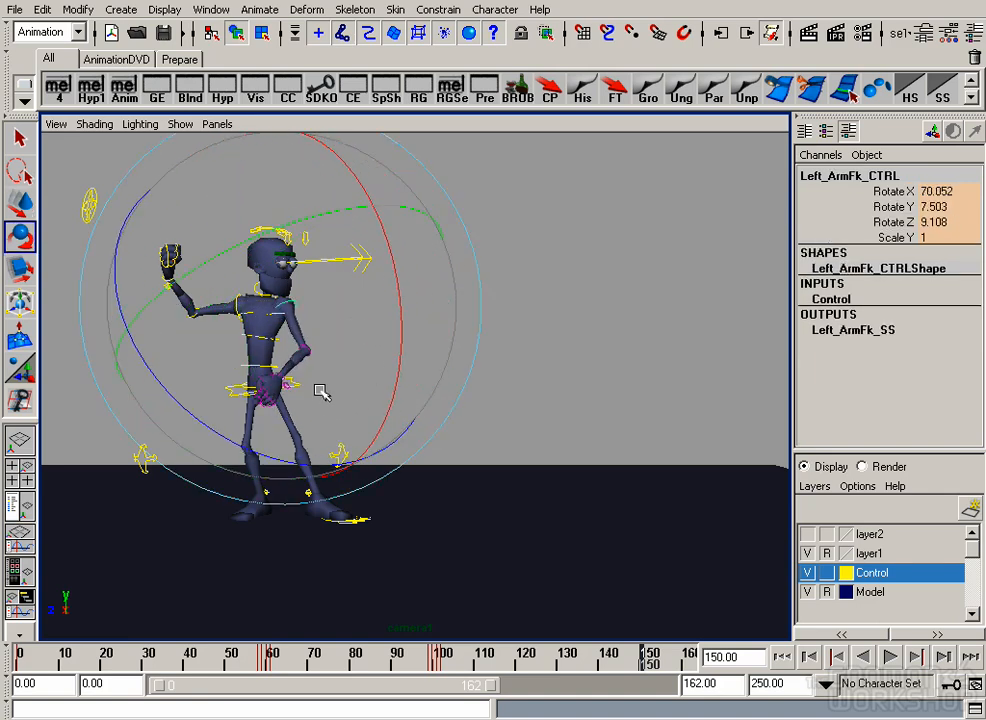
key("w")
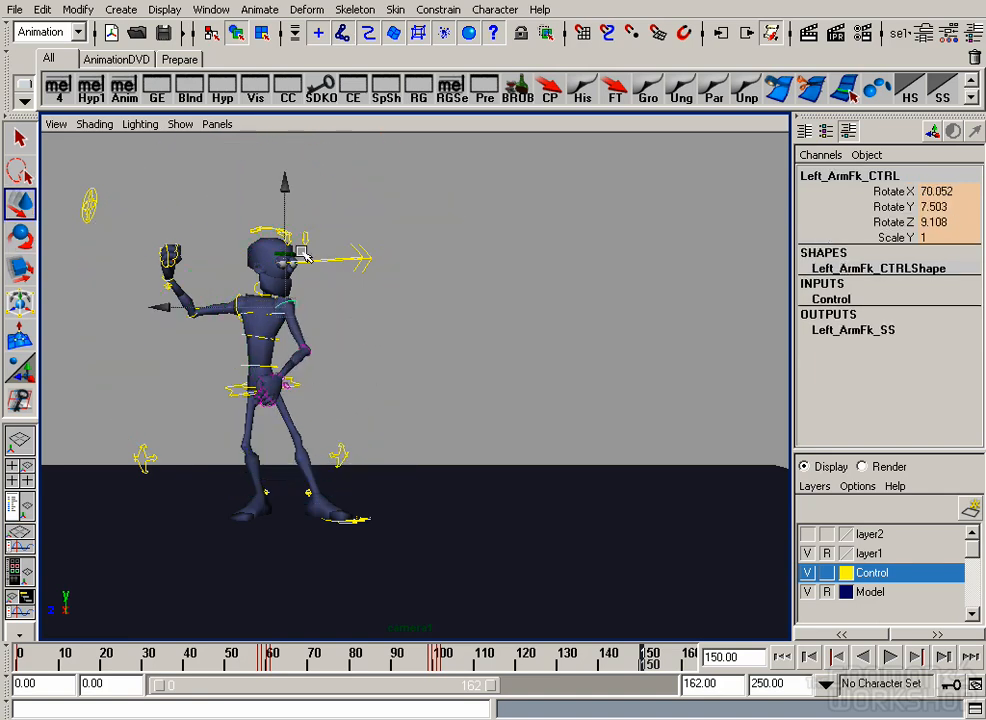
Step: Lower the character's root control slightly so the knees bend more
left_click(302, 388)
middle_click_drag(392, 330, 397, 377)
left_click(313, 511)
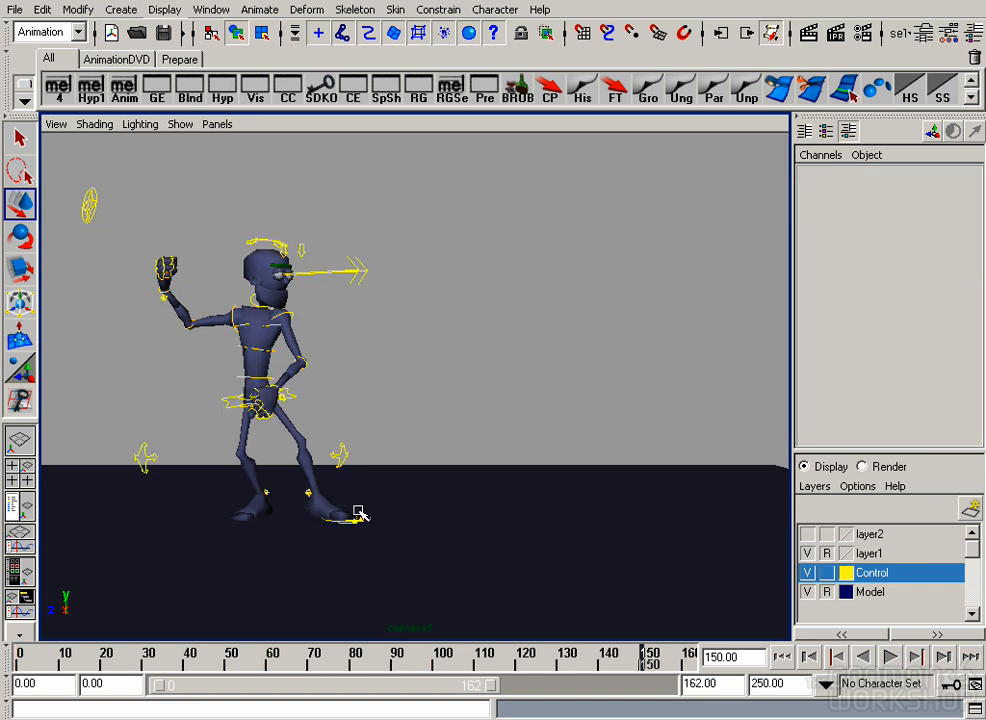
Step: Lift the left foot control off the ground toward the body and rotate the foot for the wind-up
left_click(354, 520)
middle_click_drag(491, 478, 467, 433)
key("e")
left_click_drag(322, 461, 230, 468)
Step: Shift root_CTRL back over the standing leg, to about Translate X -2.03, Y -1.777, Z -2.372
left_click(312, 394)
key("w")
middle_click_drag(478, 335, 440, 341)
Step: In the perspective view, rotate hip_CTRL to about Rotate X -19.307, Y -18.59, Z 4.987
key("space")
left_click_drag(383, 364, 370, 330)
left_click_drag(319, 390, 400, 439, "alt")
right_click_drag(400, 439, 372, 474, "alt")
middle_click_drag(372, 474, 390, 363, "alt")
mouse_move(390, 363)
left_mouse_down("alt")
mouse_move(410, 363)
mouse_move(395, 370)
mouse_move(396, 346)
left_mouse_up("alt")
left_click(401, 373)
left_click(402, 383)
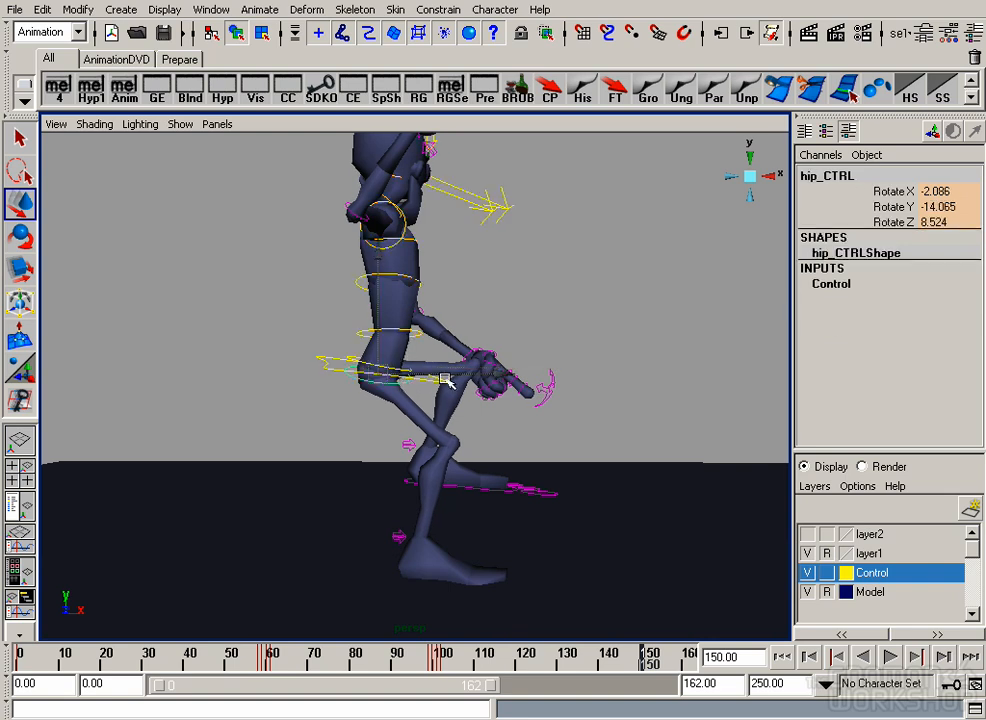
key("e")
left_click_drag(536, 307, 499, 254)
key("w")
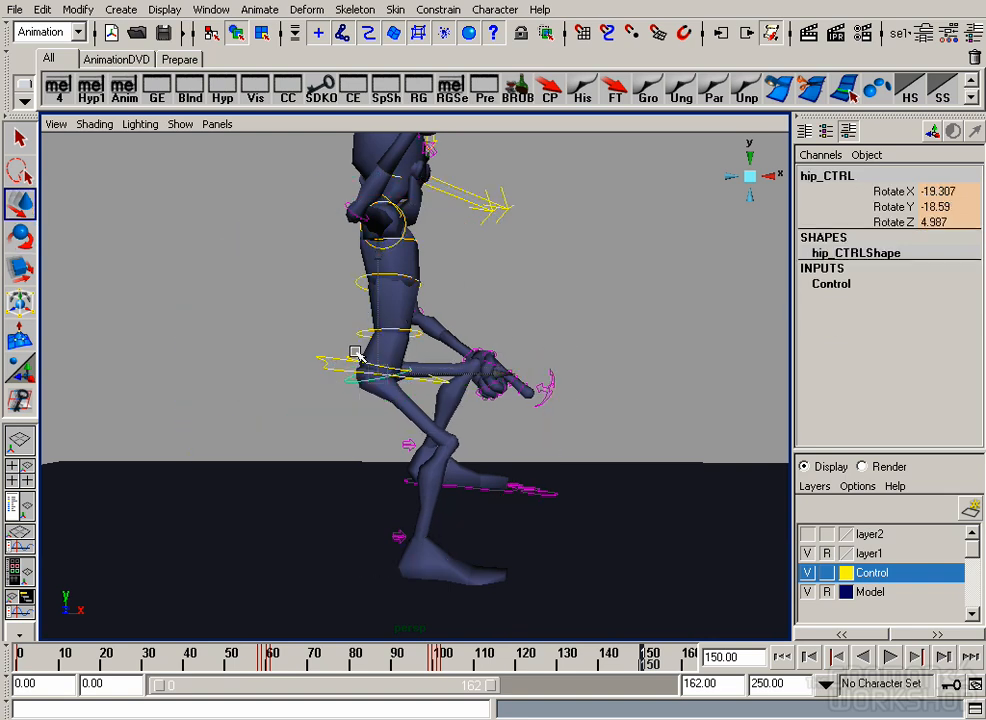
Step: Bend the torso forward with the spine controls, bringing spineHigher_CTRL to about Rotate X 32.076
left_click(367, 317)
left_click(361, 282)
left_click(400, 218)
key("e")
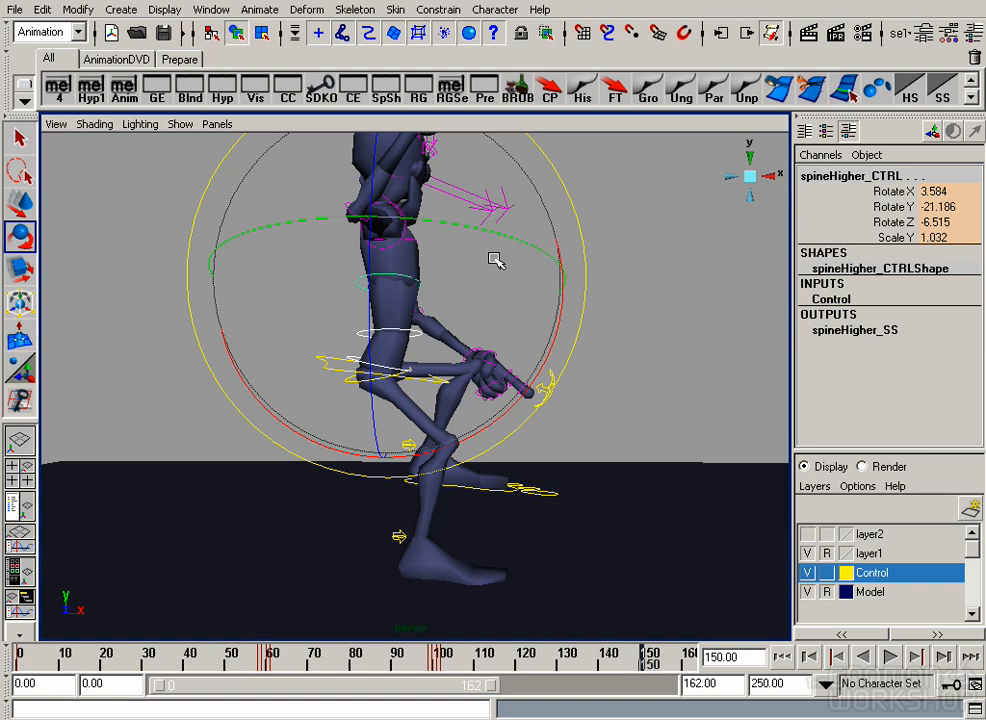
left_click_drag(565, 279, 510, 392)
key("z")
key("w")
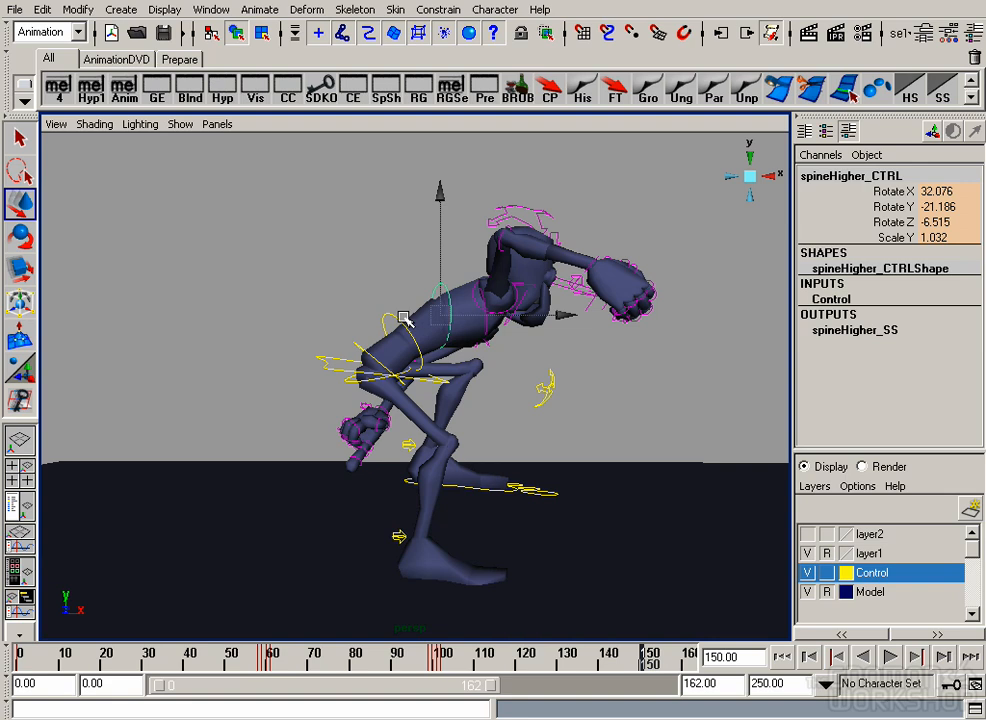
Step: Rotate the lower spine control to curl the torso further forward
left_click(405, 318)
key("e")
left_click_drag(395, 513, 403, 456)
key("w")
Step: Lean the whole body back by rotating root_CTRL to about Rotate X -42.166, Y -8.733, Z -9.097
left_click(355, 368)
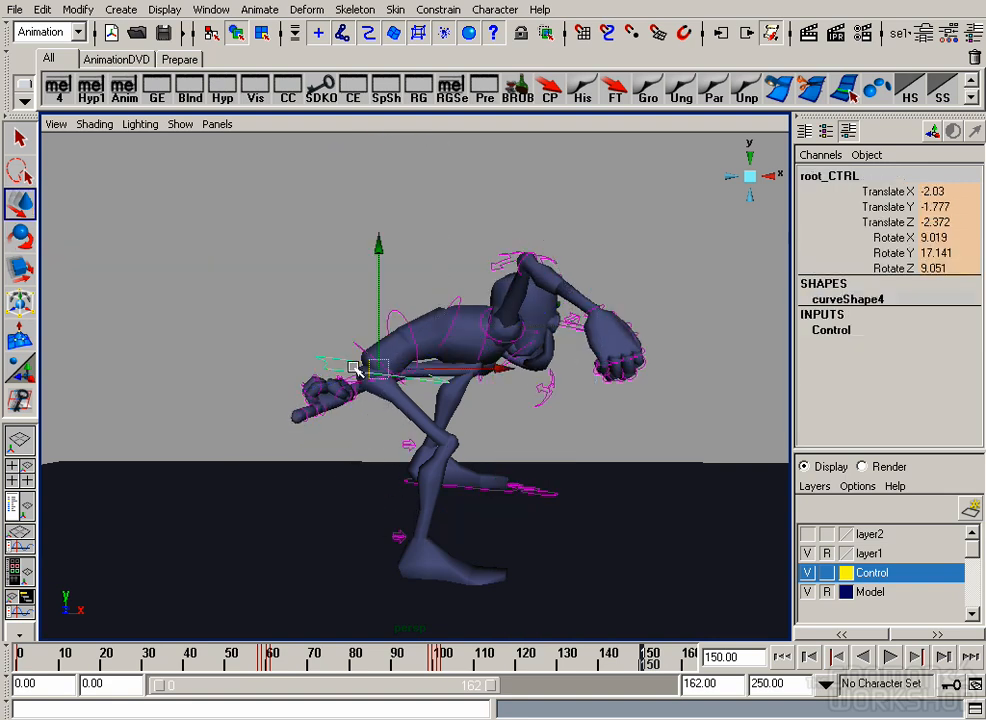
key("e")
left_click_drag(497, 242, 328, 433)
Step: Swing the left arm out in front by rotating Left_ArmFk_CTRL to about Rotate X 40.134, Y -7.063, Z -80.616
middle_click_drag(328, 433, 453, 390, "alt")
right_click_drag(453, 390, 504, 409, "alt")
key("w")
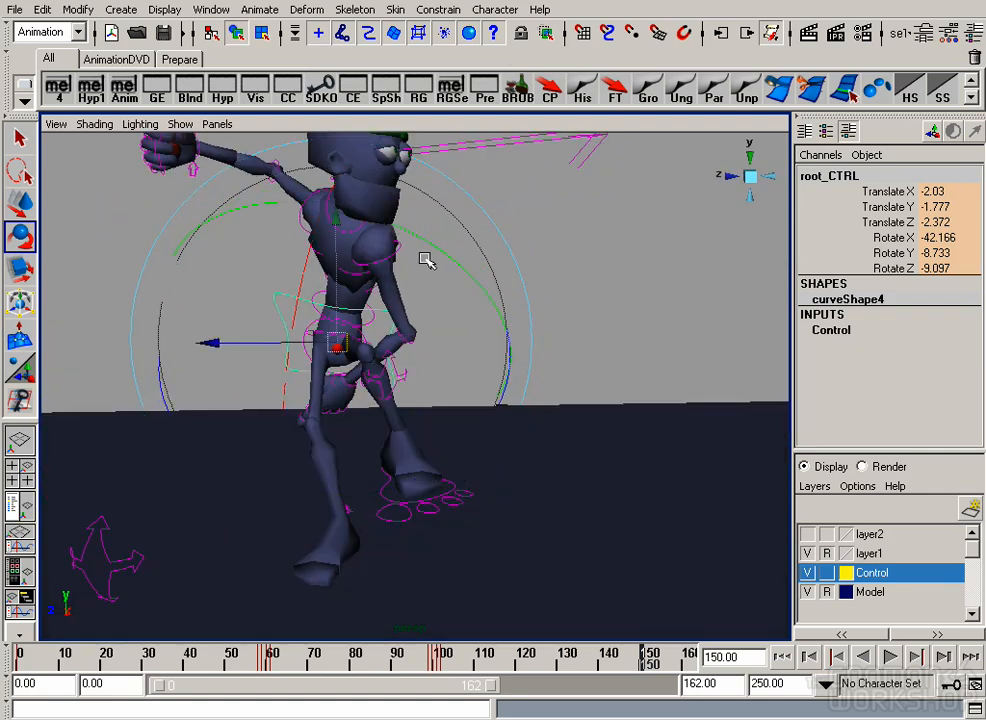
left_click(408, 258)
left_click_drag(469, 189, 553, 268)
mouse_move(452, 300)
left_mouse_down("alt")
mouse_move(478, 316)
mouse_move(453, 306)
left_mouse_up("alt")
key("w")
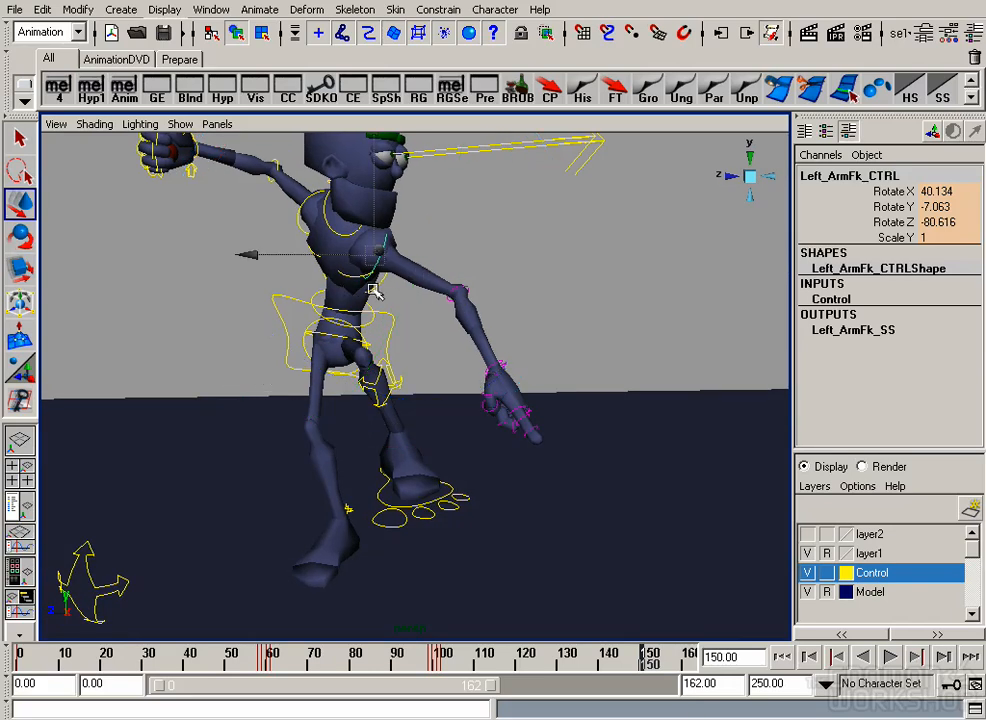
Step: Rotate spineHigher_CTRL to twist and tilt the upper torso back into the wind-up
left_click(376, 292)
key("e")
left_click_drag(319, 246, 420, 287)
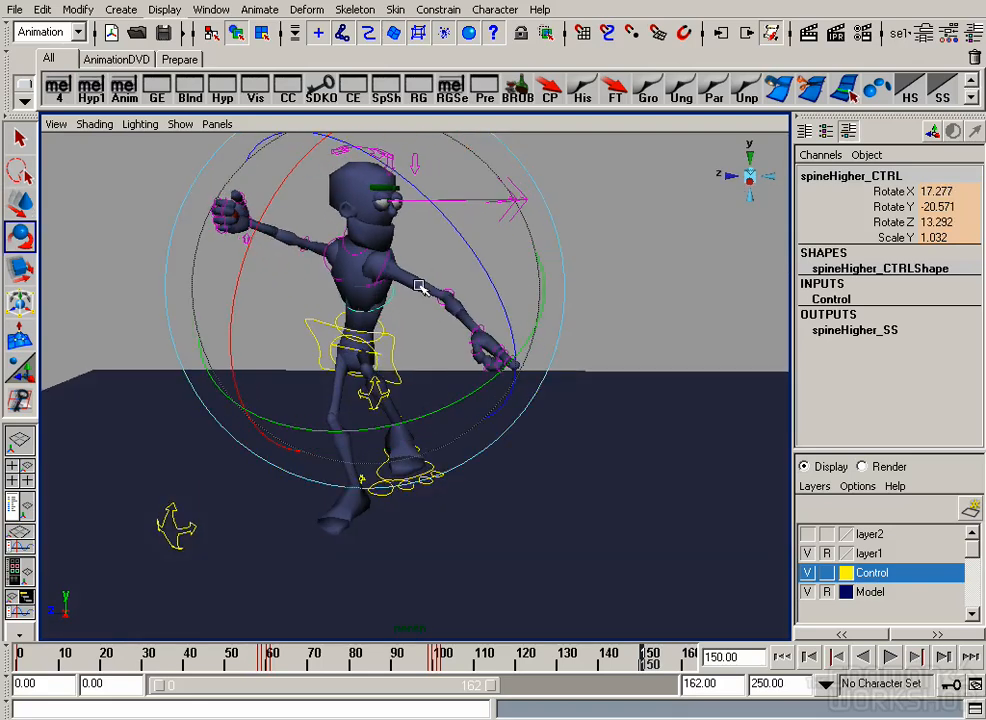
left_click_drag(431, 367, 389, 279)
key("w")
Step: Lower the left arm by rotating Left_ArmFk_CTRL to about Rotate X 57.825, Y 1.963, Z -39.709
left_click(387, 268)
key("e")
left_click_drag(449, 284, 450, 362)
key("w")
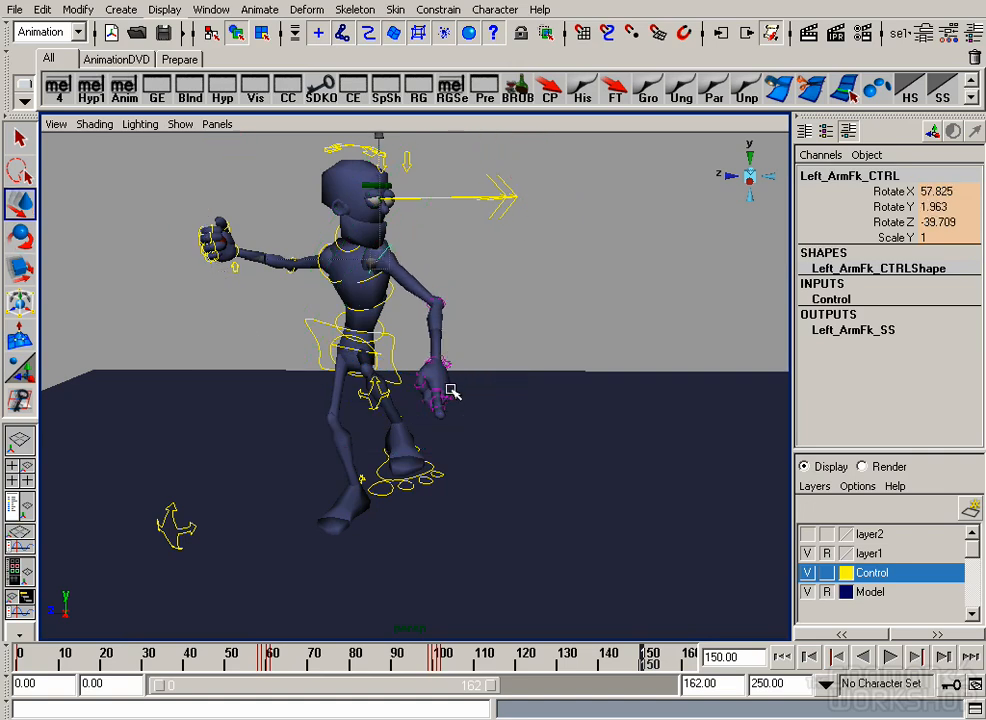
Step: Rotate the right upper arm control to raise the ball-holding forearm behind the body
left_click(318, 251)
key("e")
left_click_drag(290, 228, 405, 251)
right_click_drag(478, 238, 408, 232, "alt")
key("w")
Step: Turn the head by rotating lockHead_CTRL to about Rotate X 21.751, Y 48.159, Z 28.17
left_click(370, 201)
key("e")
left_click_drag(295, 229, 469, 380)
middle_click_drag(467, 382, 519, 308, "alt")
right_click_drag(519, 308, 566, 386, "alt")
key("w")
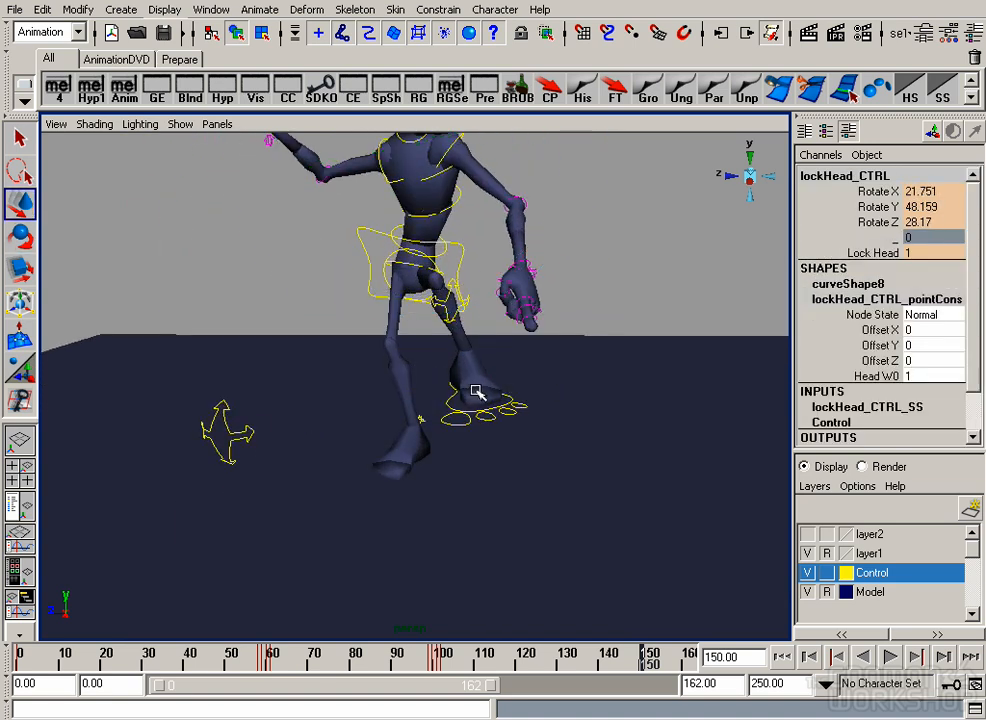
Step: Rotate and move Left_LegIk_CTRL to about Translate X -1.655, Y 4.244, Z 0.096 and Rotate X 12.372, Y -20.897, Z 6.35
left_click(475, 390)
key("e")
left_click_drag(482, 383, 476, 439)
key("w")
middle_click_drag(608, 344, 574, 330)
key("e")
left_click_drag(486, 387, 381, 320)
left_click_drag(549, 298, 543, 326, "alt")
right_click_drag(543, 326, 462, 323, "alt")
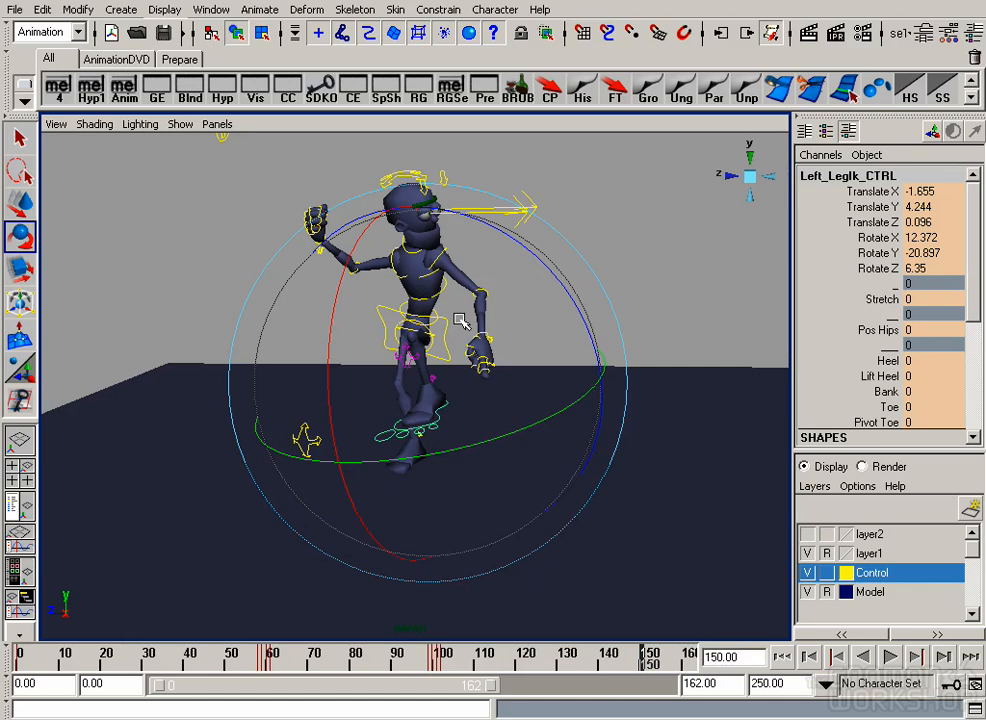
Step: Select the whole rig and key the frame 102 pointing pose at frame 148
key("w")
right_click_drag(341, 231, 213, 200, "alt")
left_click_drag(212, 196, 603, 500)
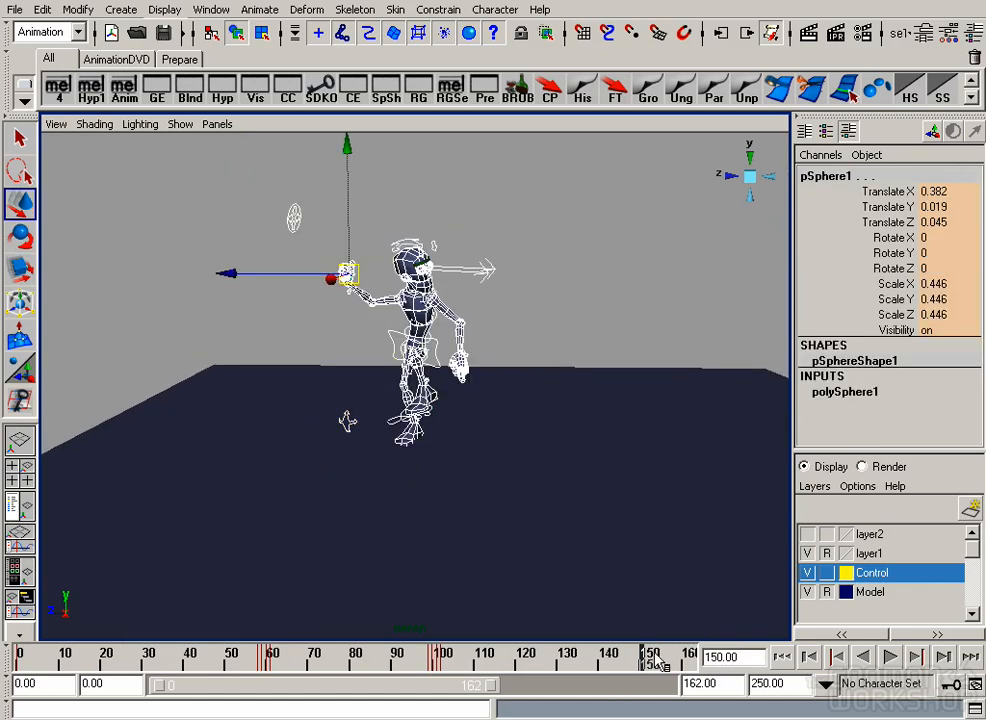
left_click(445, 662)
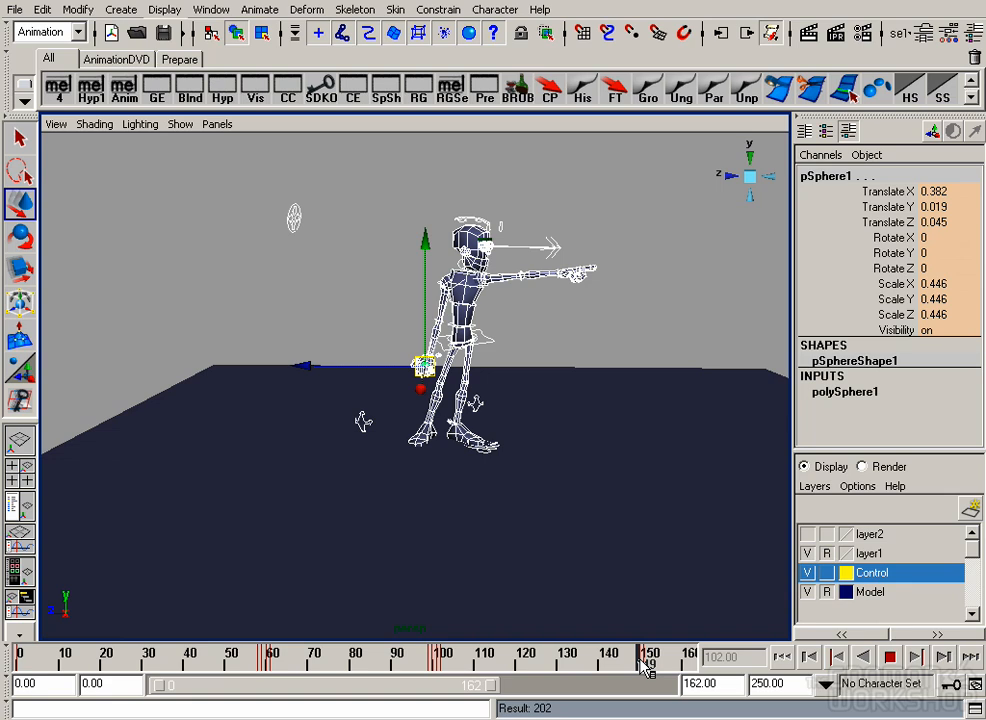
left_click(607, 328)
key("5")
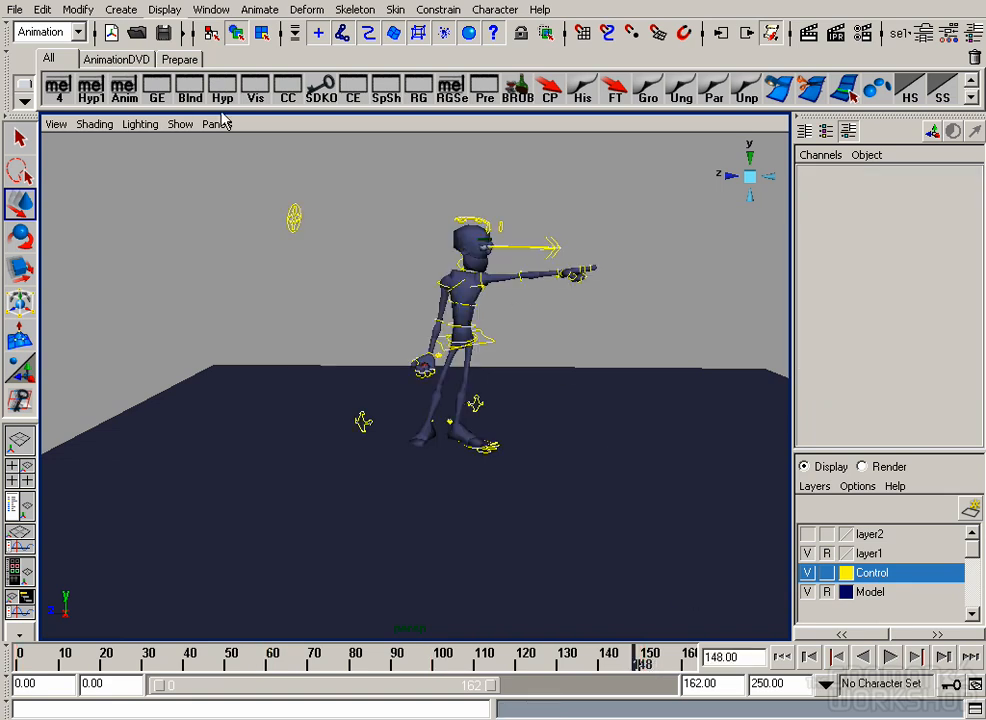
Step: Look through camera1 with NURBS curves hidden and scrub between the pointing pose and the wind-up pose
left_click(217, 124)
left_click(376, 141)
left_click(190, 124)
left_click(215, 213)
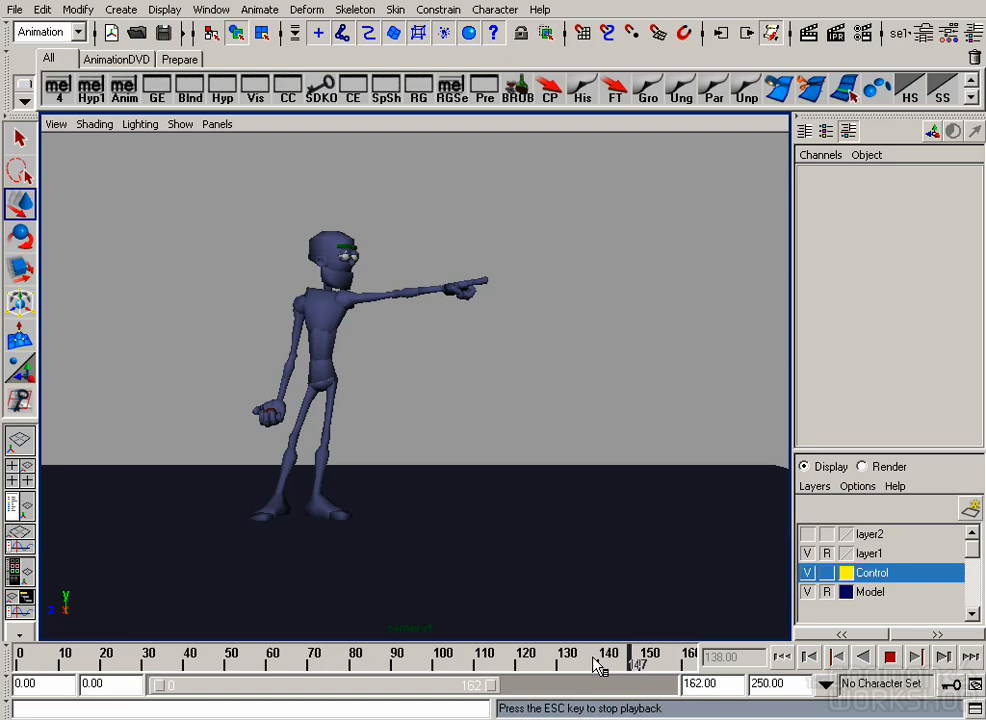
left_click_drag(655, 662, 647, 662)
Step: Show NURBS curves again and move root_CTRL to about Translate X -2.648, Y -1.855, Z -2.332 at frame 150
left_click(190, 126)
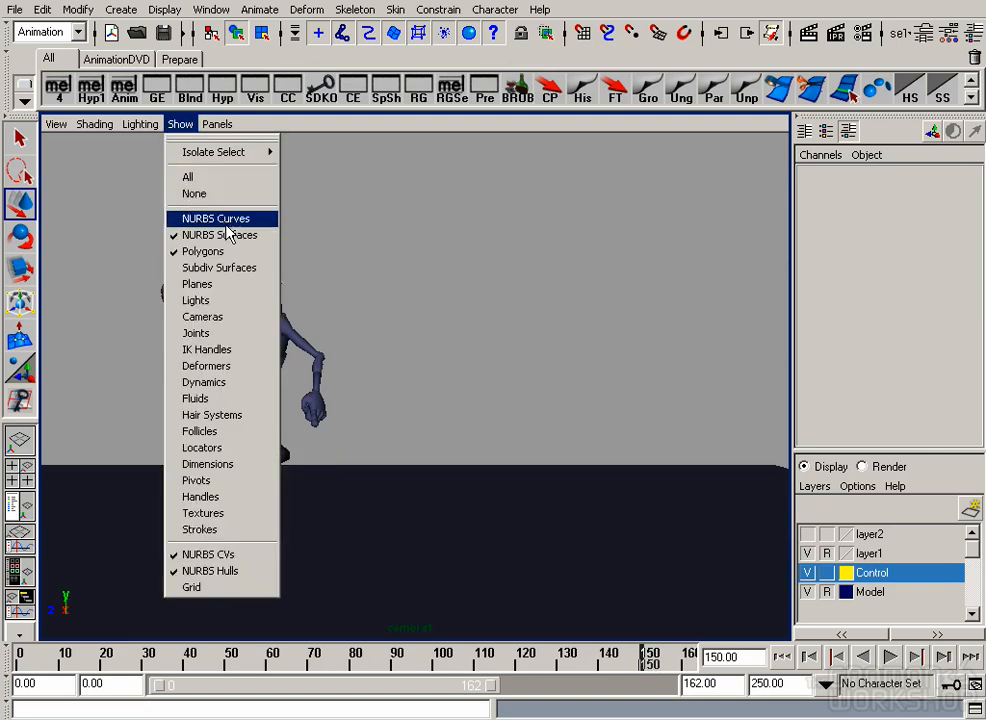
left_click(222, 218)
left_click(295, 411)
middle_click_drag(510, 332, 502, 333)
Step: Switch to the reference video player and place it beside the character to compare the wind-up poses
key("alt+Tab")
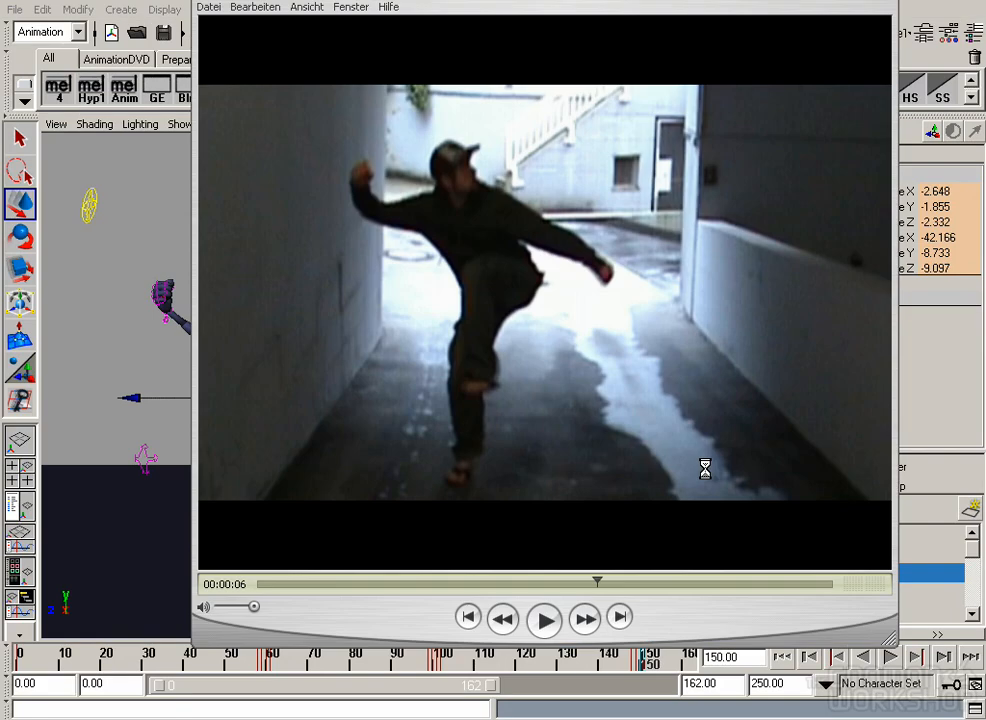
left_click_drag(519, 3, 700, 2)
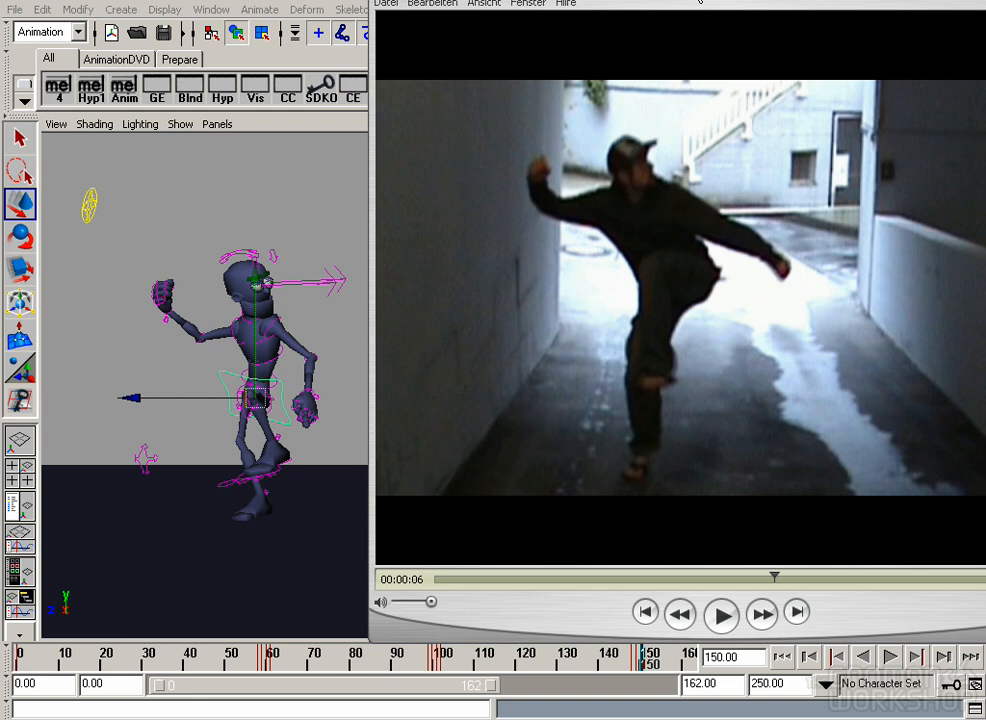
left_click(364, 367)
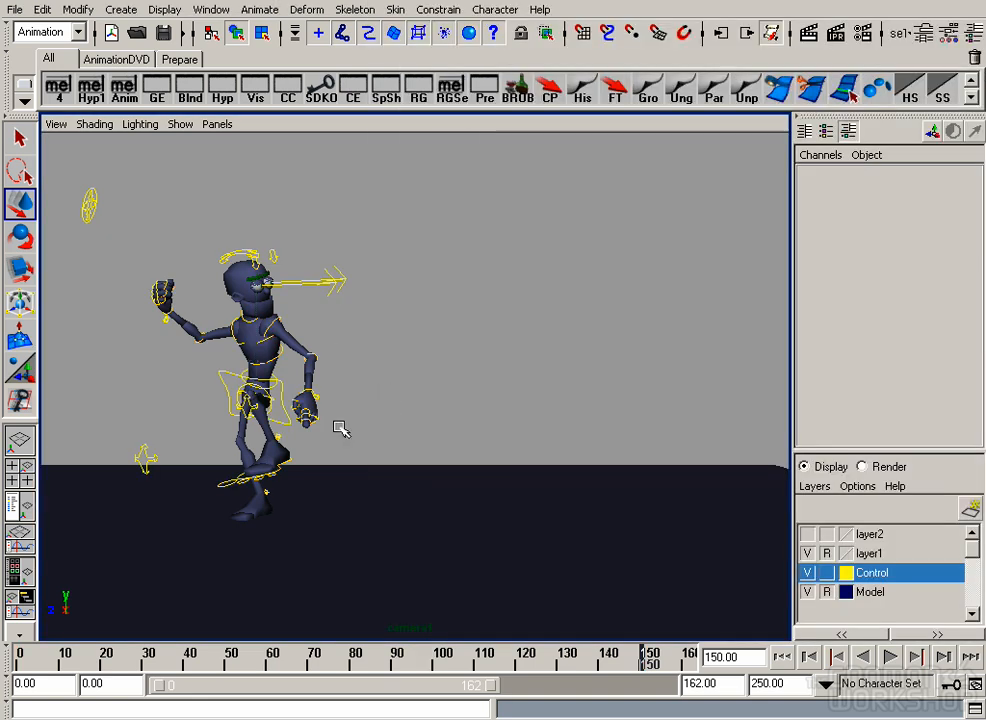
Step: Straighten the left elbow by rotating Left_ElbowFk_CTRL to about Rotate Z -3.329
left_click(313, 356)
key("e")
left_click_drag(322, 411, 495, 471)
key("w")
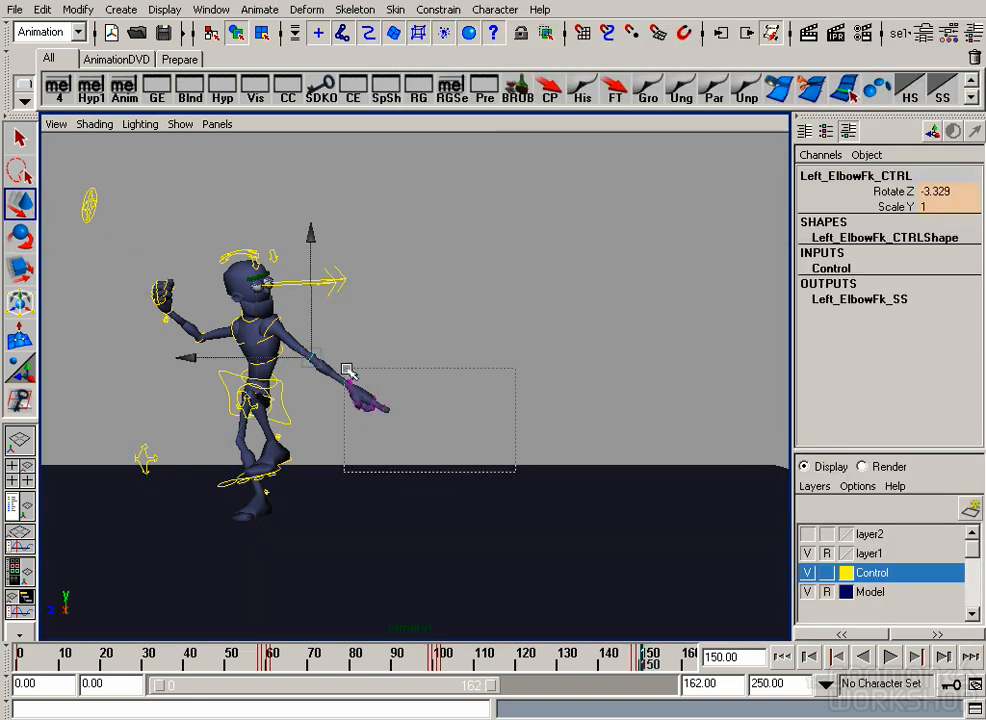
Step: Curl the left index finger into the fist by rotating its three controls to about Rotate X 38.875
left_click_drag(405, 416, 396, 332)
key("space")
right_click_drag(502, 359, 596, 396, "alt")
middle_click_drag(596, 396, 572, 396, "alt")
right_click_drag(571, 396, 562, 472, "alt")
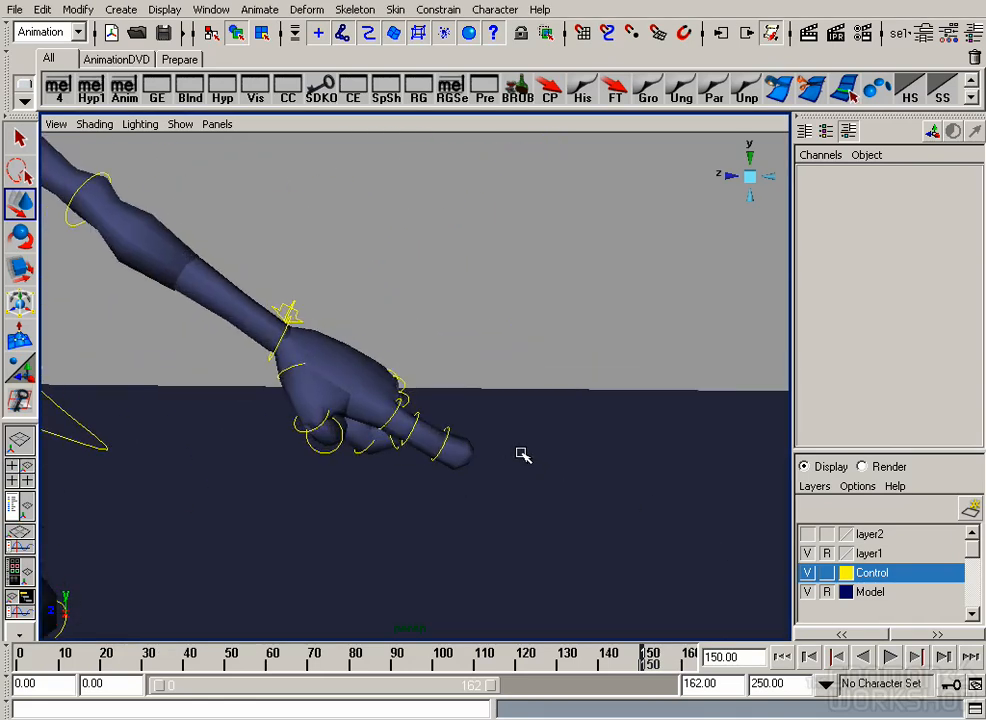
left_click_drag(523, 455, 512, 412, "alt")
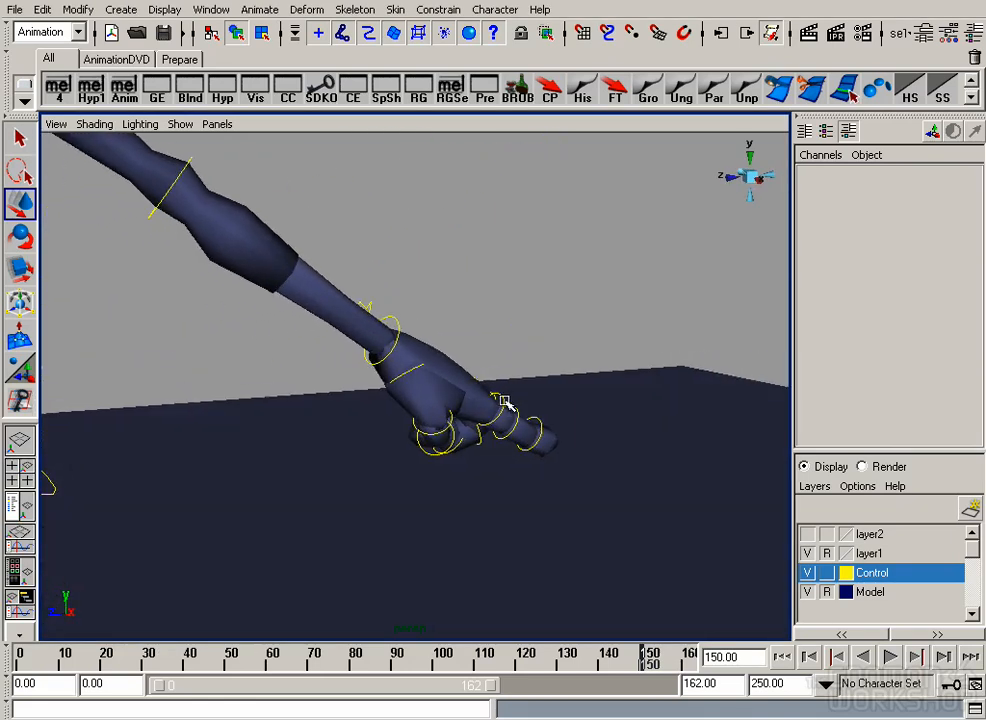
left_click(505, 402)
left_click(521, 410, "shift")
left_click(540, 419, "shift")
key("e")
left_click_drag(436, 290, 628, 322)
left_click_drag(628, 322, 525, 346, "alt")
right_click_drag(525, 346, 350, 356, "alt")
middle_click_drag(350, 356, 485, 383, "alt")
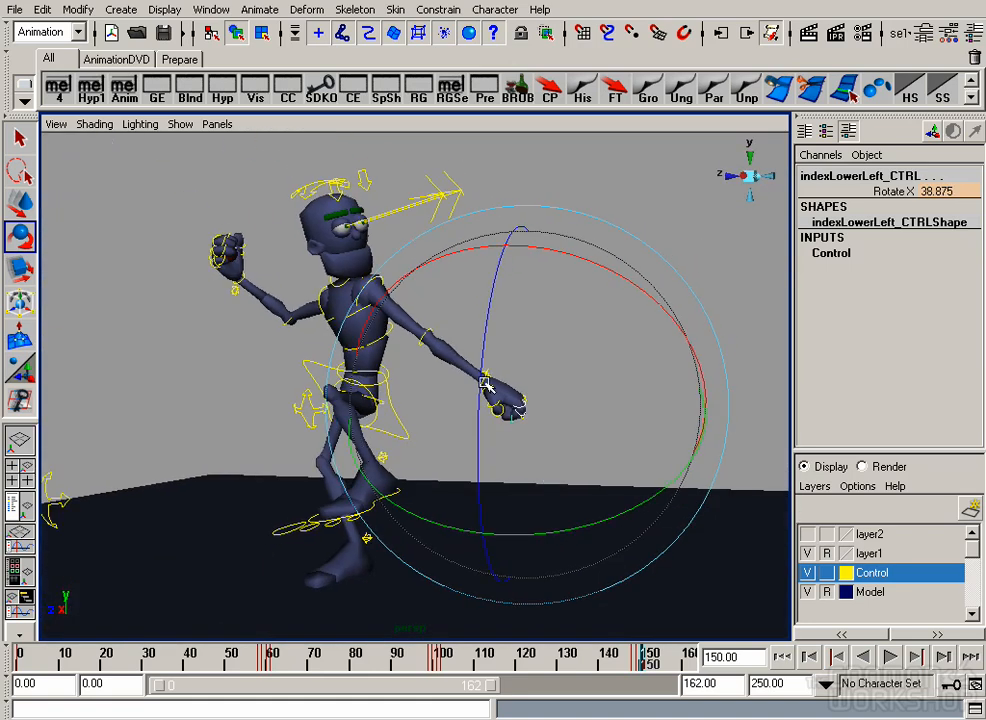
Step: Rotate and shift root_CTRL so the whole body leans back into the throw
left_click_drag(566, 500, 403, 379, "alt")
left_click(395, 385)
left_click_drag(540, 302, 414, 231)
key("w")
middle_click_drag(497, 344, 517, 352)
left_click_drag(517, 352, 547, 428, "alt")
Step: Rotate Right_Shoulder_CTRL to adjust the ball-holding arm behind the body
left_click(297, 366)
key("e")
left_click_drag(460, 319, 322, 290)
key("w")
left_click(332, 350)
key("e")
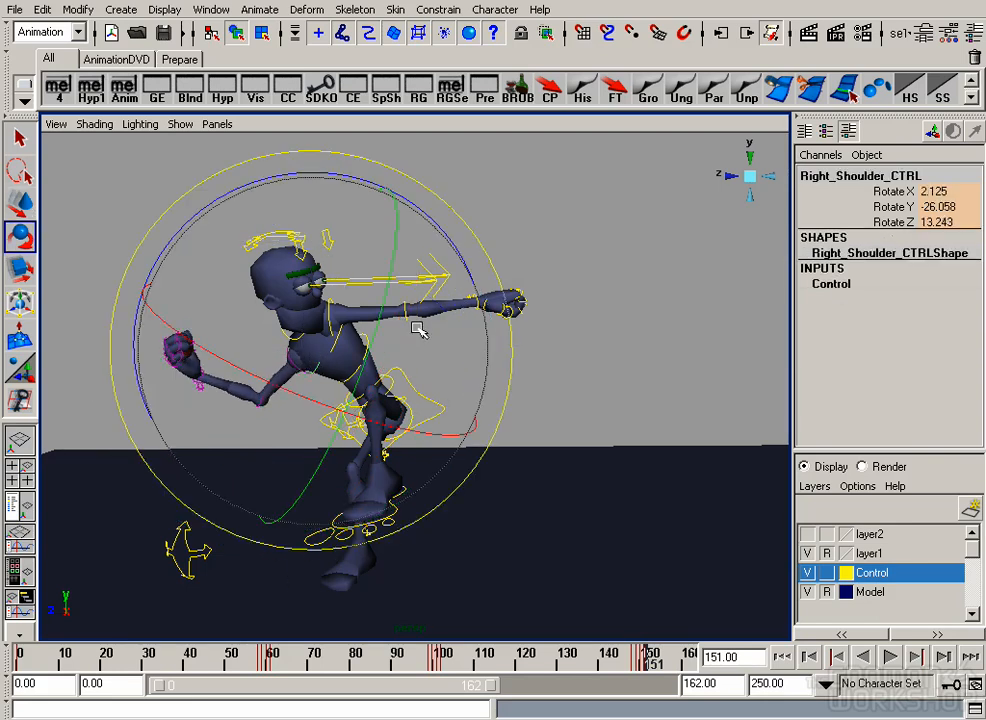
middle_click_drag(418, 330, 345, 322)
Step: Reset Left_Shoulder_CTRL by setting Rotate X, Y and Z to 0
key("w")
left_click(331, 325)
left_click(340, 341)
key("e")
left_click_drag(464, 298, 425, 345)
left_click_drag(943, 203, 948, 191)
type("0")
key("Return")
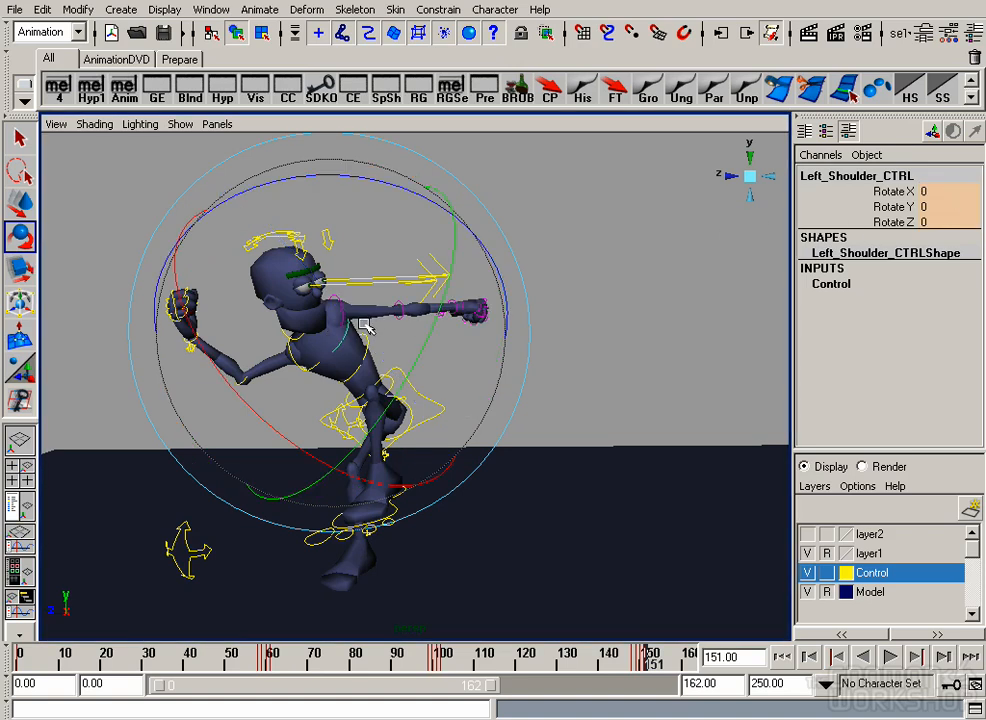
Step: Lower the left arm and rotate spineHigher_CTRL to about Rotate X 6.134, Y -8.627, Z 21.307
left_click(368, 326)
left_click_drag(374, 324, 337, 414)
key("w")
left_click(368, 347)
key("e")
left_click_drag(374, 342, 350, 276)
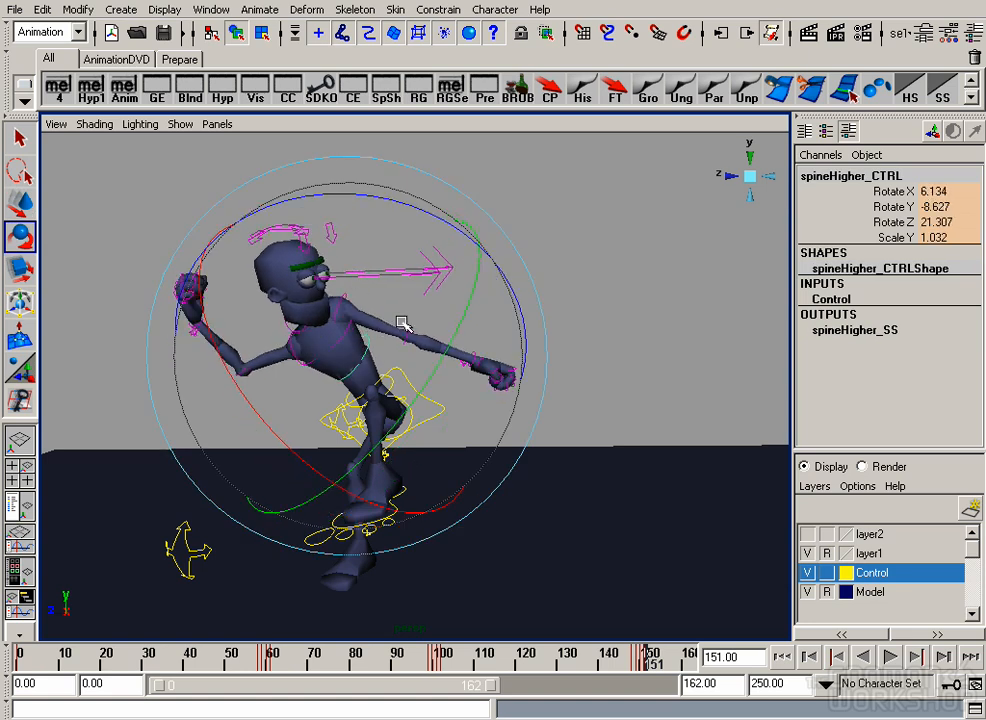
Step: Bend the left elbow and rotate Left_ArmFk_CTRL to about Rotate X 65.222, Y -4.921, Z 1.381
left_click(438, 344)
left_click_drag(440, 345, 318, 350)
left_click_drag(420, 342, 250, 215)
left_click(385, 304)
key("w")
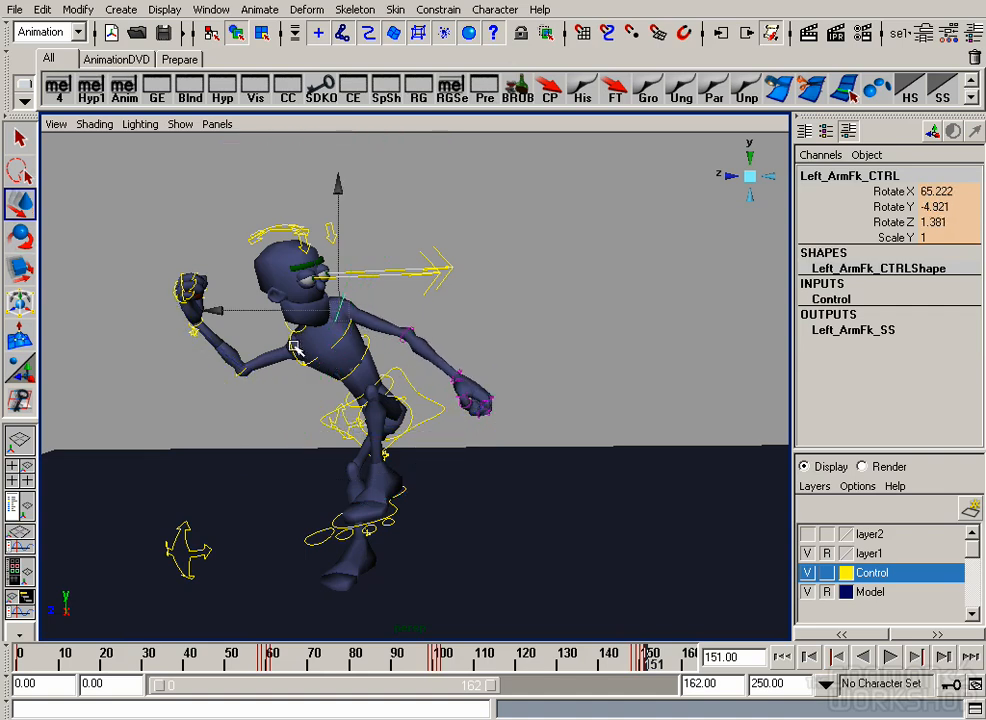
Step: Adjust the right throwing arm by rotating Right_ArmFk_CTRL to about Rotate X -120.676, Y -78.748, Z 105.865
left_click(294, 346)
left_click(313, 362)
key("e")
mouse_move(446, 232)
left_mouse_down()
mouse_move(469, 286)
mouse_move(455, 253)
left_mouse_up()
left_click(349, 372)
left_click_drag(349, 372, 395, 306)
key("w")
left_click_drag(432, 381, 477, 309, "alt")
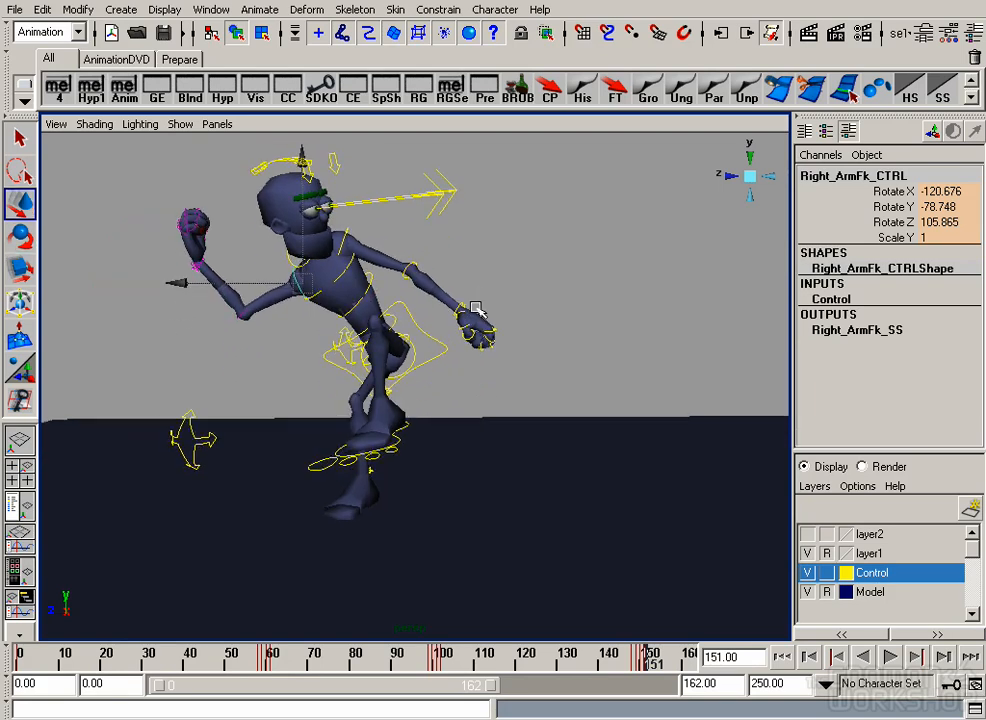
Step: Key the whole rig at frame 150 and preview the pose change through camera1 with NURBS curves hidden
right_click_drag(603, 512, 546, 541, "alt")
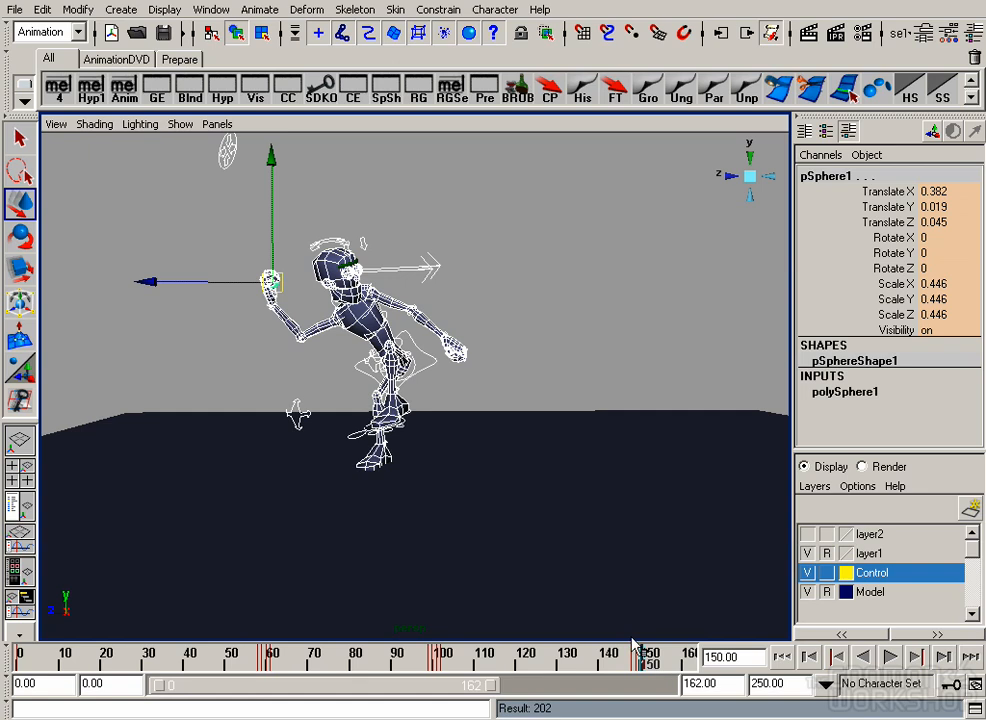
left_click(218, 124)
mouse_move(248, 143)
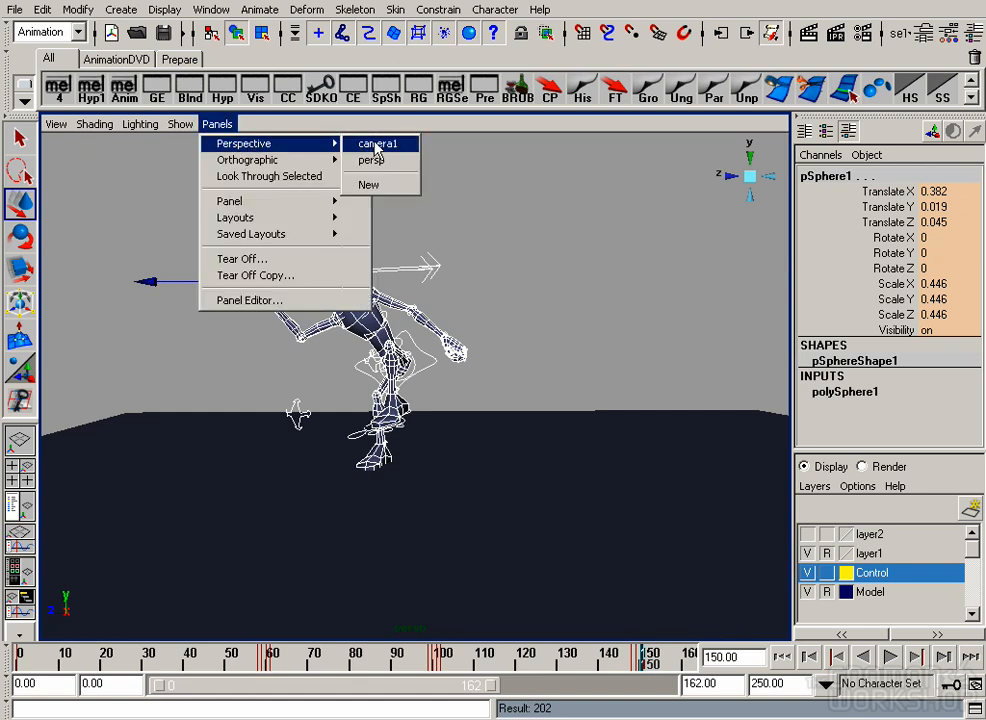
left_click(372, 141)
left_click(182, 124)
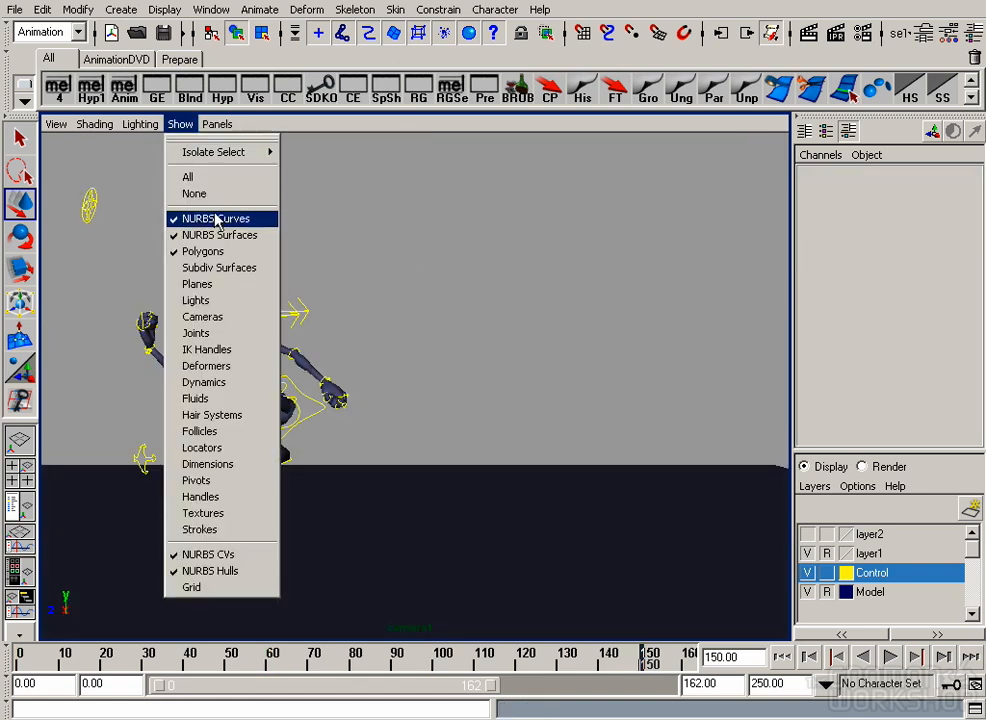
left_click(216, 219)
left_click_drag(640, 672, 600, 664)
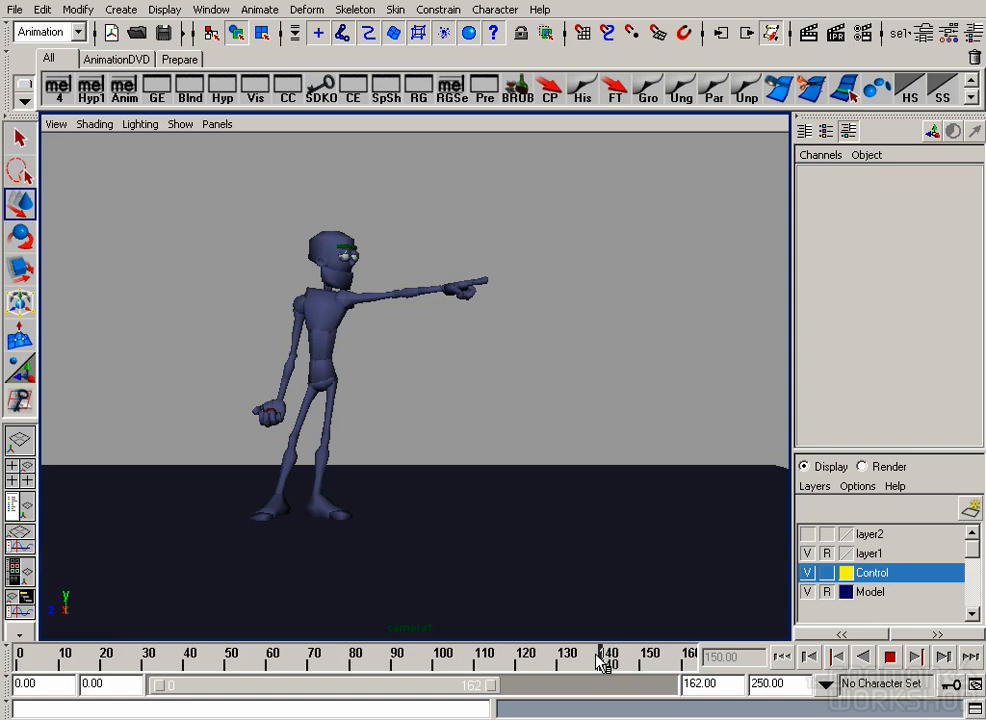
Step: Carry the pose to frame 153 with NURBS curves shown, and rotate root_CTRL to about Rotate X -17.355, Y -7.093, Z 24.865
left_click(180, 124)
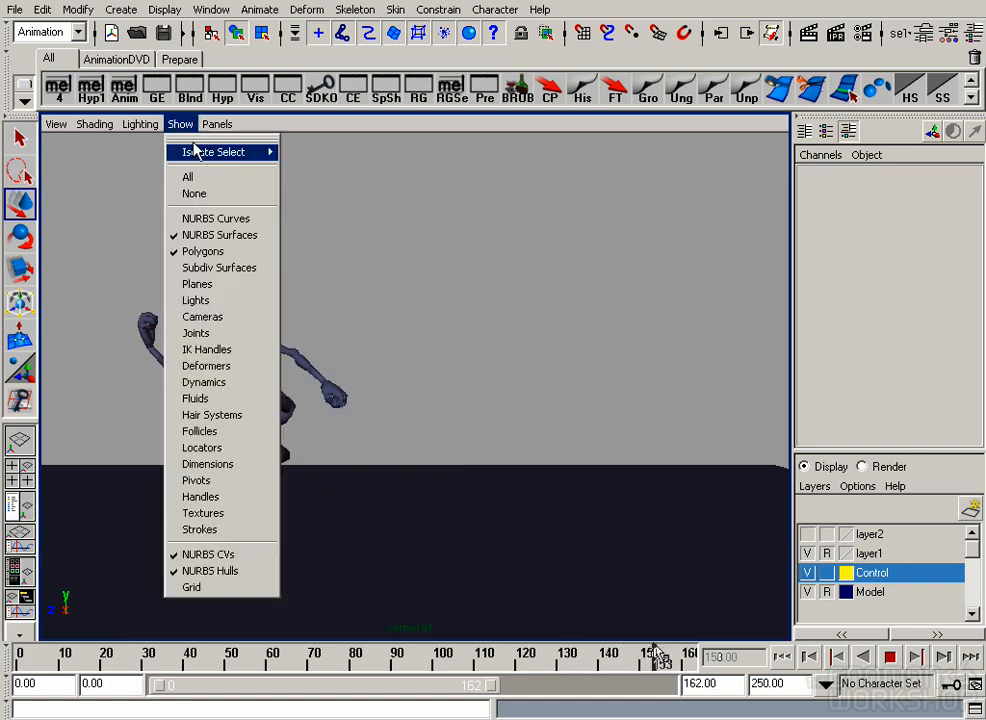
left_click(218, 216)
left_click(325, 410)
key("e")
left_click_drag(326, 478, 299, 456)
left_click_drag(258, 366, 345, 497)
key("w")
middle_click_drag(463, 496, 455, 489)
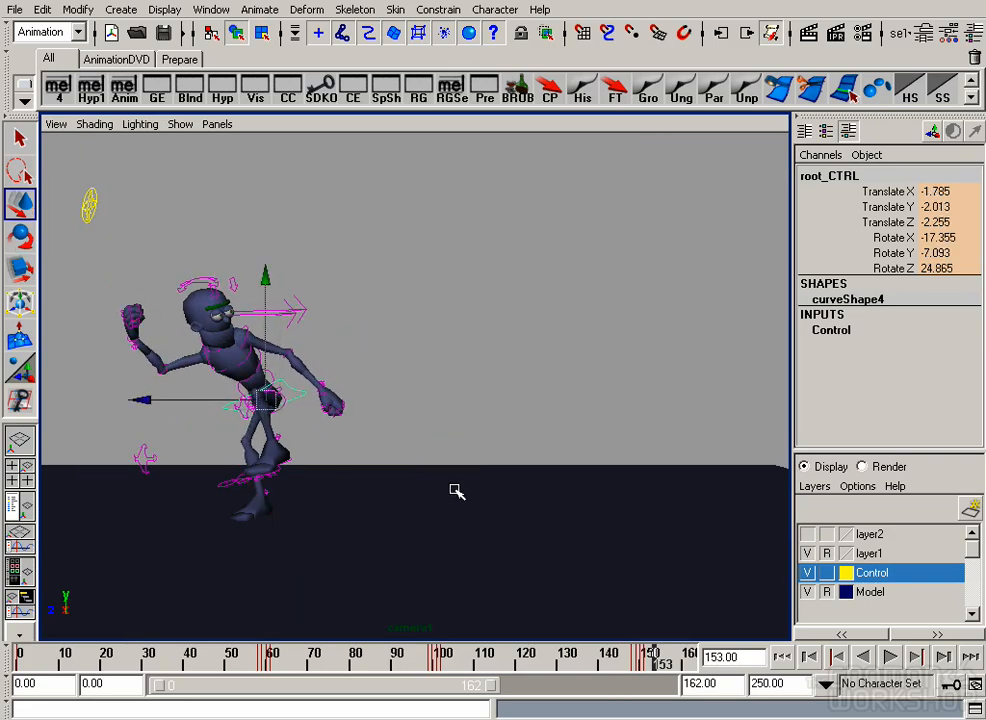
Step: Raise root_CTRL to lift the body and straighten the standing leg at frame 153
left_click(452, 418)
left_click(283, 393)
key("z")
middle_click_drag(323, 410, 327, 393)
Step: Move the left knee's pole vector and set Left_LegIk_CTRL to about Translate X -0.904, Y 5.374, Z 0.037, Rotate X 14.176, Y -24.942, Z 30.291
left_click(296, 462)
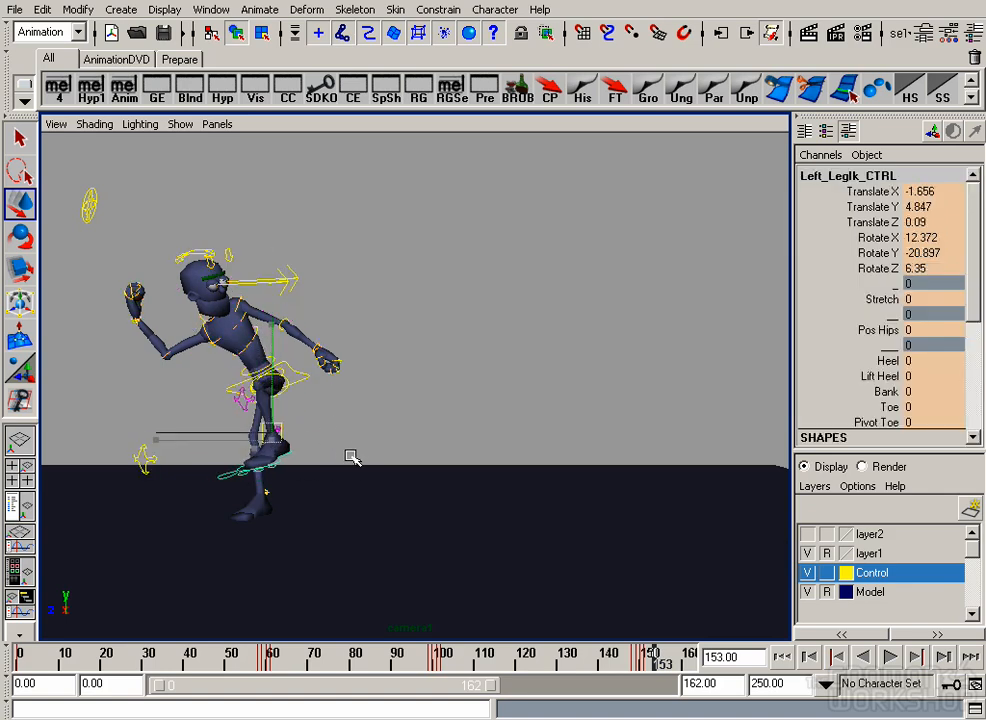
left_click(252, 394)
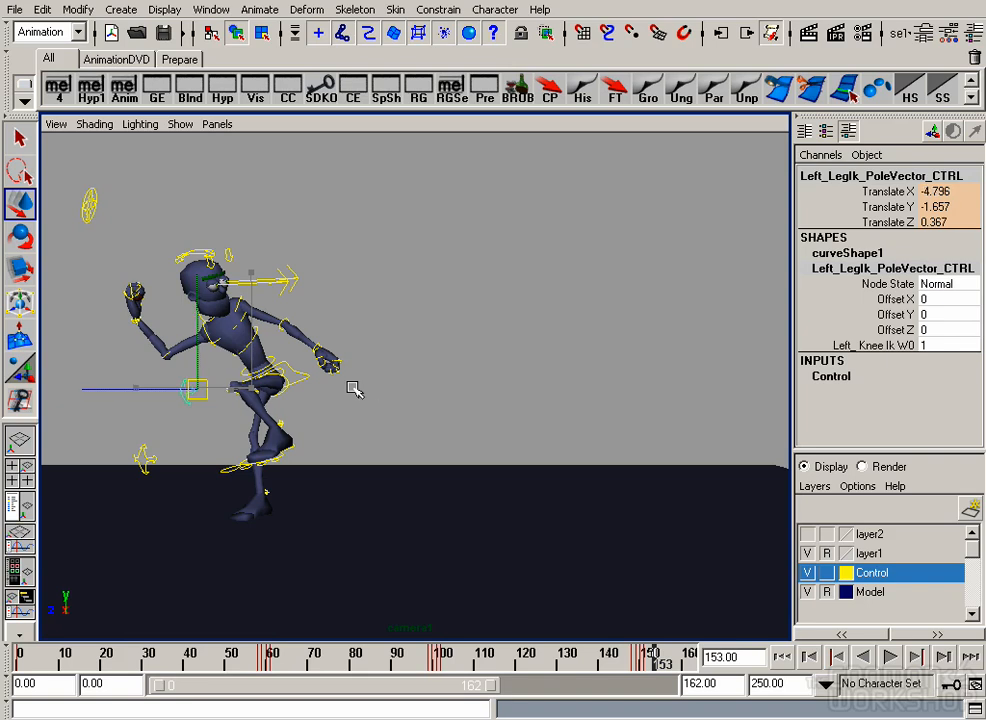
left_click(296, 448)
key("e")
left_click_drag(363, 414, 352, 365)
key("w")
key("e")
left_click_drag(389, 494, 300, 508)
key("w")
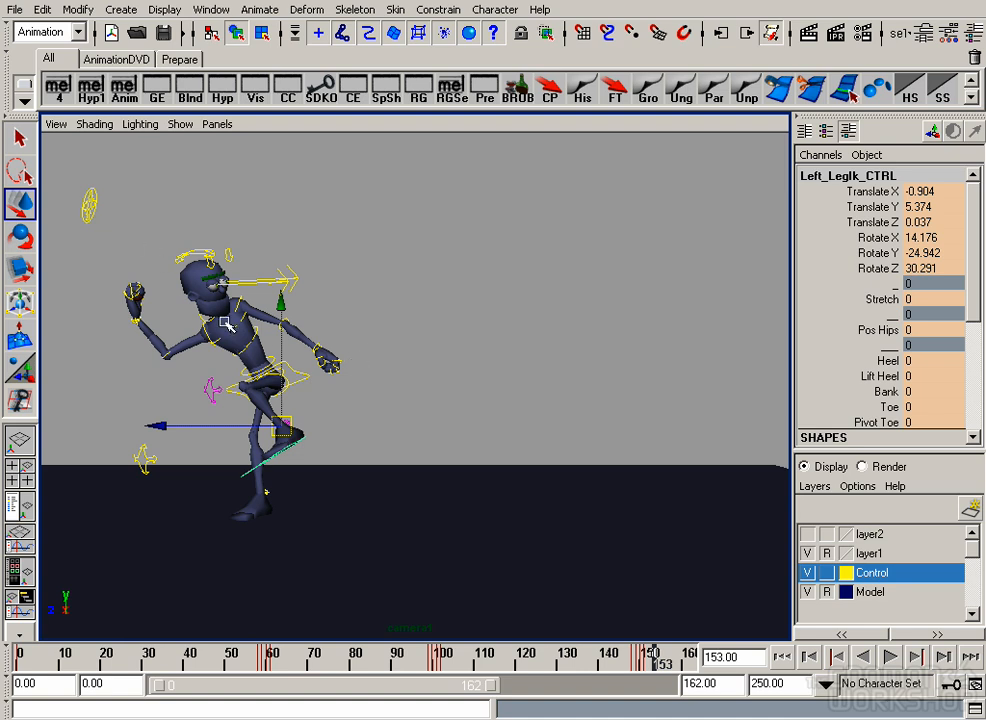
Step: Loosen the left fist in the perspective view by rotating the finger controls together to about Rotate X 20.812
left_click(381, 425)
key("space")
left_click_drag(381, 425, 524, 321)
key("e")
left_click_drag(686, 248, 599, 168)
left_click_drag(557, 275, 526, 344, "alt")
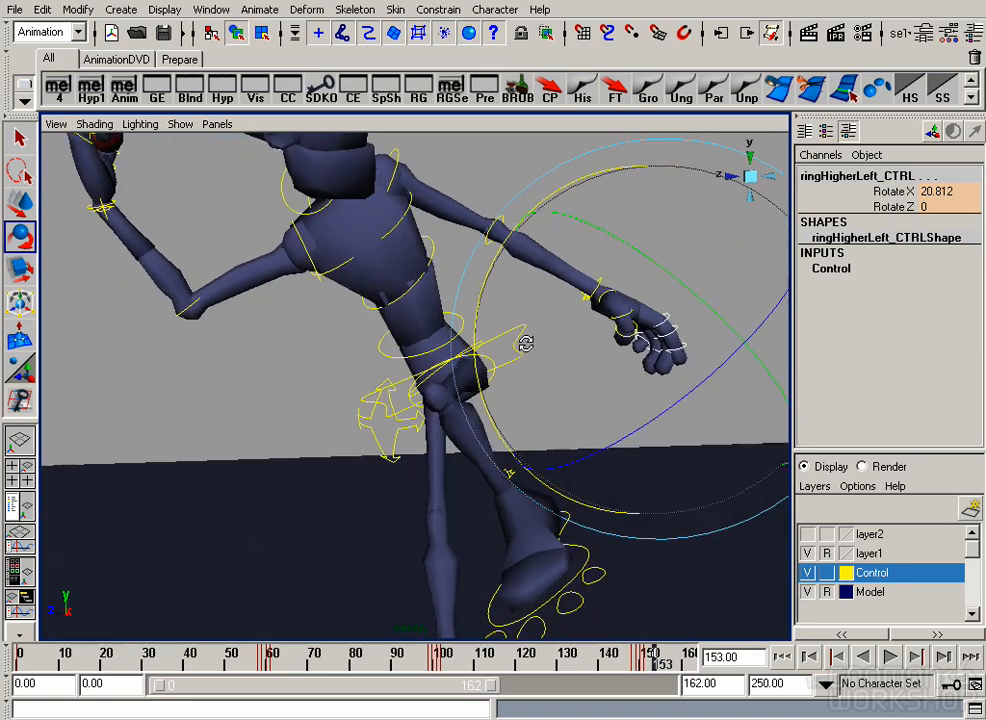
Step: Rotate spineHigher_CTRL to about Rotate X 38.361, Y -10.23, Z -3.654 and compare the pose with the reference video
left_click(433, 264)
left_click_drag(450, 262, 430, 352)
mouse_move(430, 352)
left_mouse_down("alt")
mouse_move(682, 318)
mouse_move(568, 348)
mouse_move(416, 352)
left_mouse_up("alt")
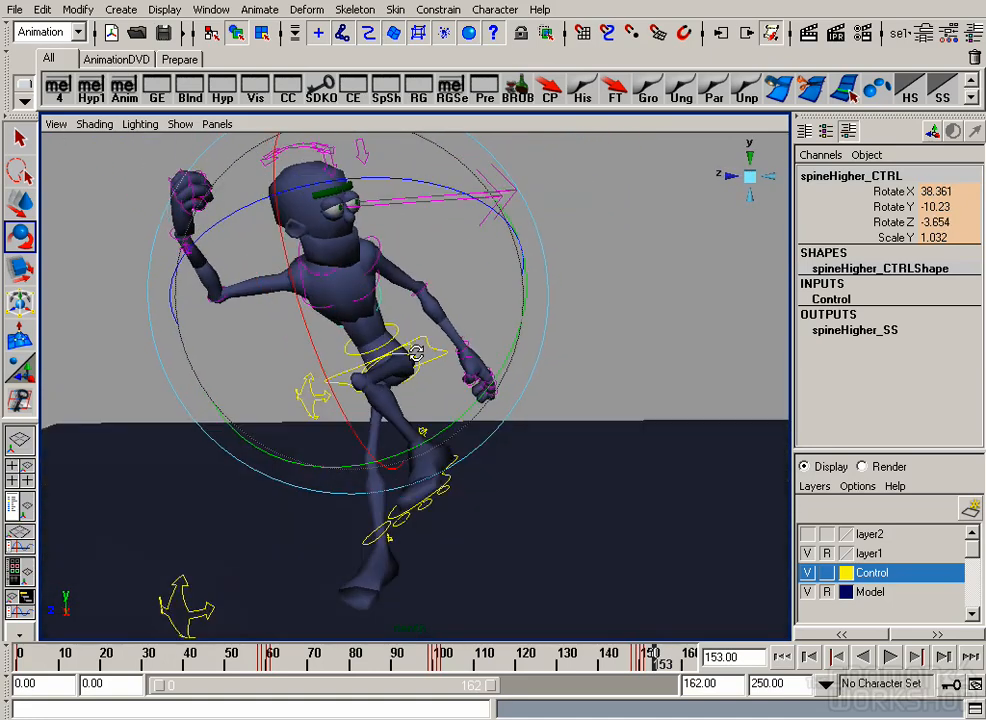
key("alt+Tab")
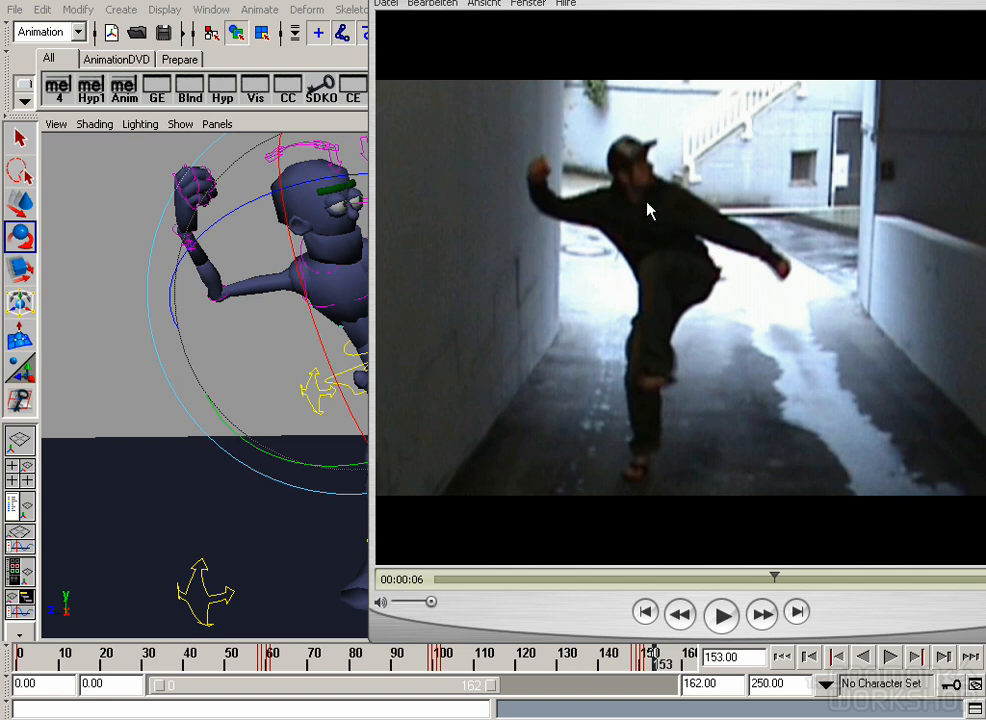
left_click(67, 370)
Step: Move Left_LegIk_PoleVector_CTRL to about Translate X -3.509, Y -0.35, Z 0.24 and Left_LegIk_CTRL to about X -1.778, Y 5.42, Z 0.05
left_click_drag(436, 405, 425, 399, "alt")
left_click(317, 384)
key("w")
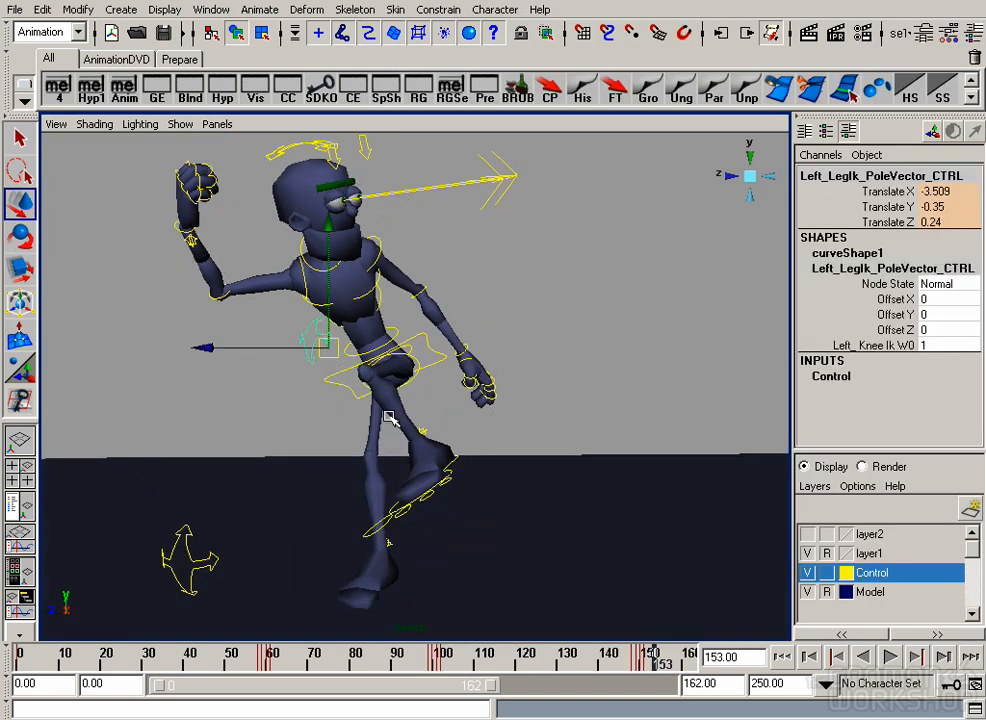
left_click(459, 457)
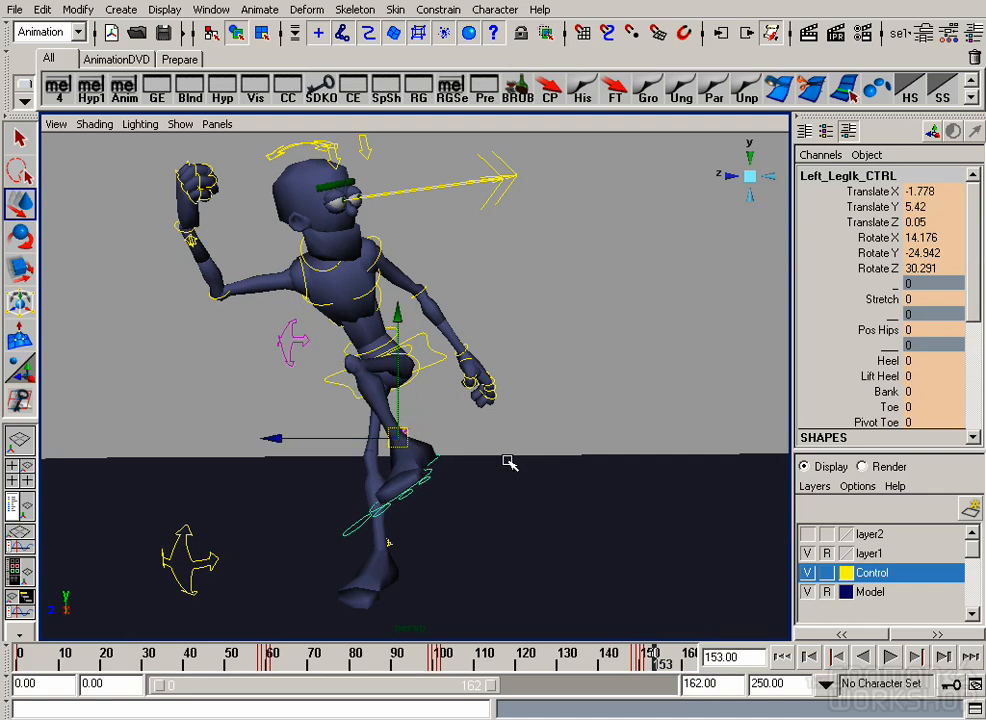
Step: Rotate the head controls so the face looks forward in the throwing direction
left_click(328, 147)
key("e")
left_click_drag(352, 267, 348, 374)
left_click(328, 266)
left_click_drag(328, 280, 449, 297, "alt")
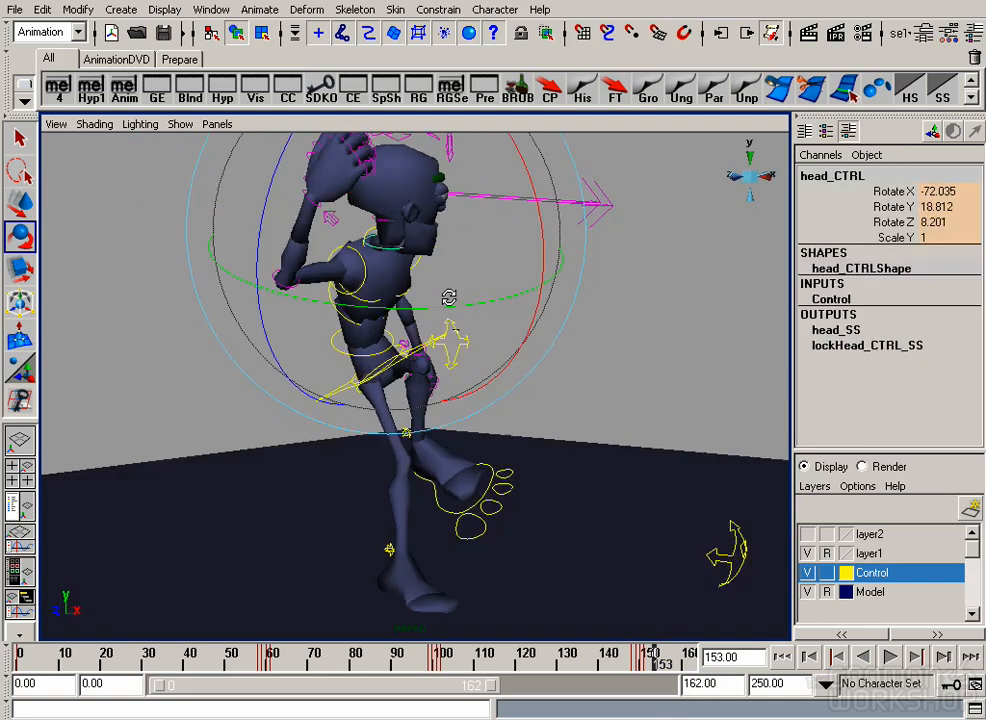
left_click(385, 216)
left_click_drag(385, 216, 305, 232, "alt")
Step: Through the shot camera view, rotate the left arm away from the body and extend the right throwing arm farther back
left_click(217, 124)
left_click(355, 150)
left_click(455, 361)
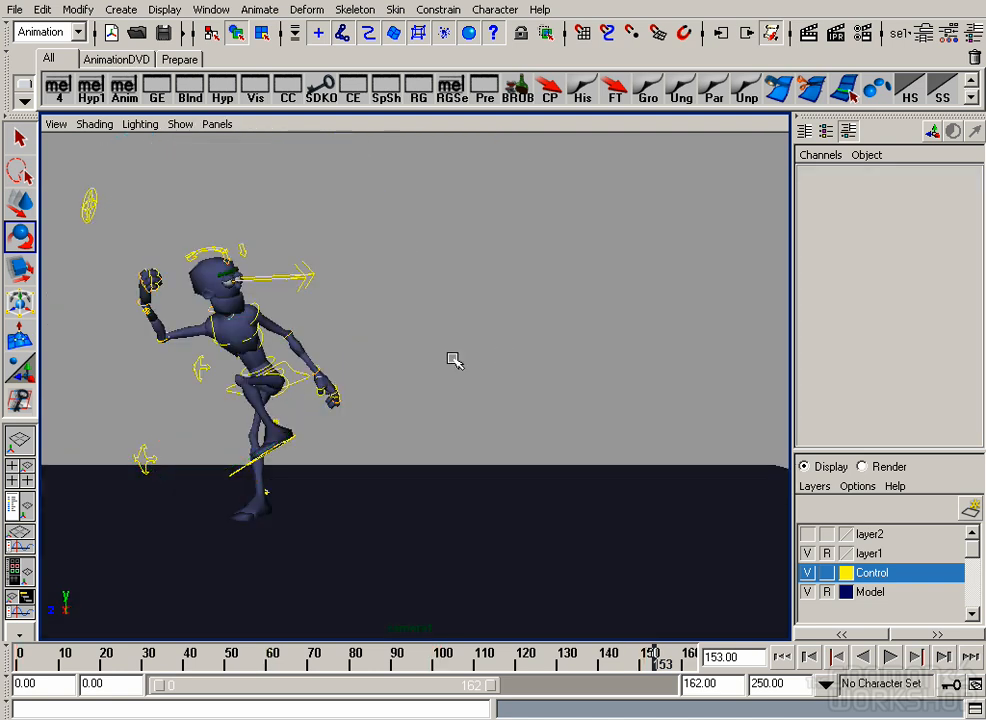
left_click(259, 313)
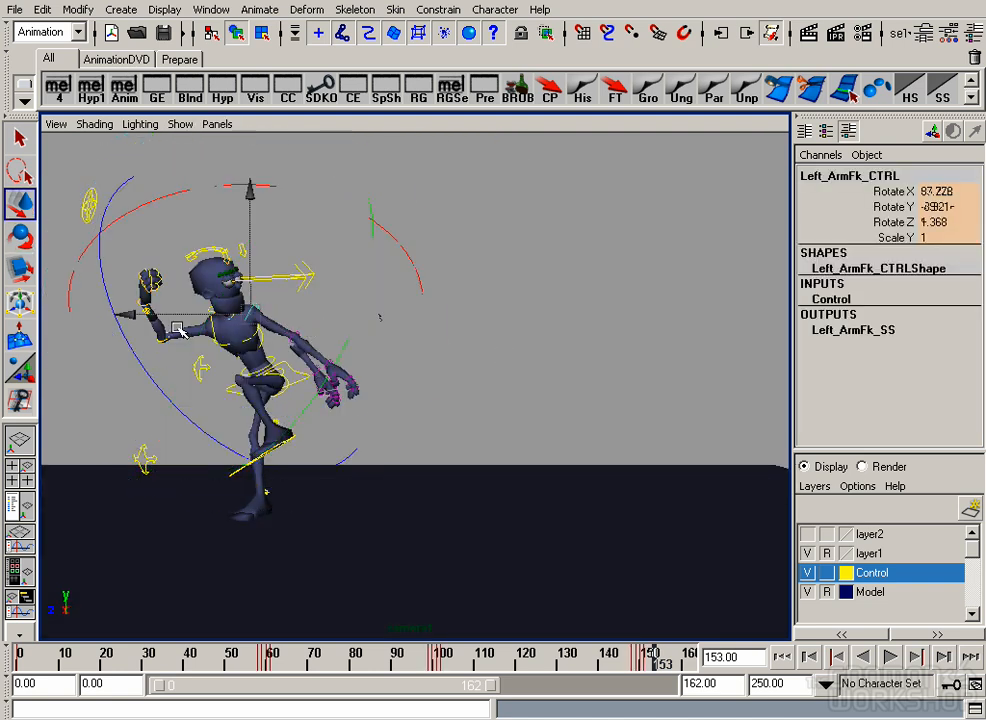
left_click(210, 328)
key("e")
left_click_drag(262, 354, 197, 272)
left_click(166, 336)
key("w")
Step: Rotate lockHead_CTRL to about X 34.327, Y 68.043, Z 49.419 and Left_LegIk_CTRL to about X -8.407, Y -21.424, Z 38.104
left_click(206, 278)
left_click(206, 252)
key("e")
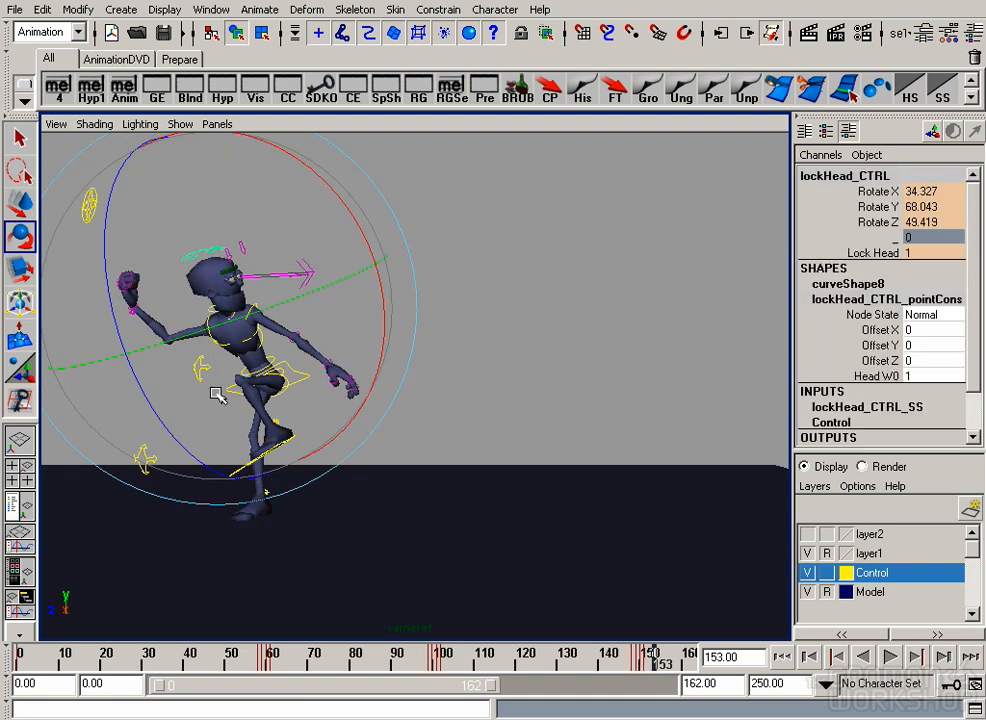
key("w")
left_click(300, 440)
key("e")
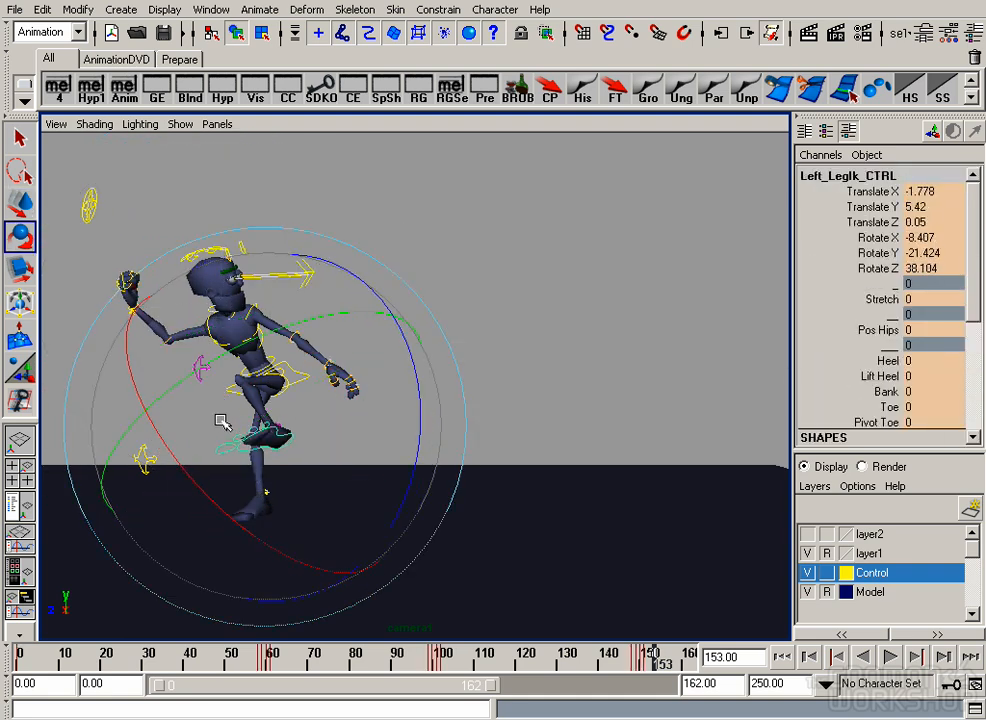
Step: Move root_CTRL to about Translate X -1.555, Y -0.468, Z -2.286
key("w")
left_click(304, 378)
middle_click_drag(325, 415, 325, 411)
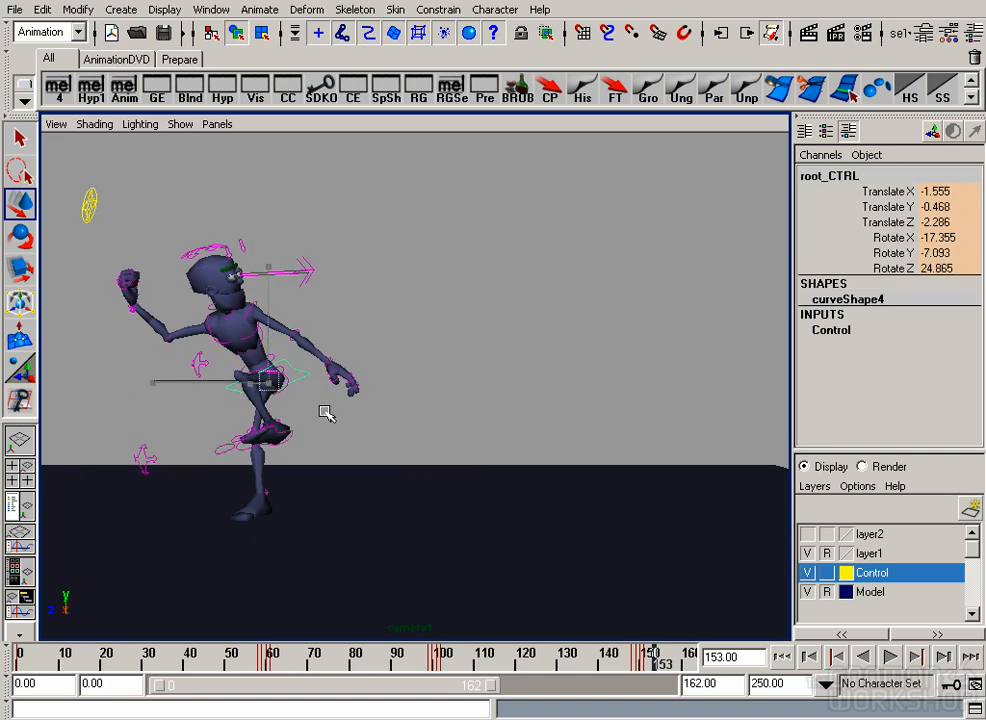
Step: Squash the middle and higher spine controls, bringing spineHigher_CTRL to about Scale Y 0.922
left_click(284, 340)
left_click(274, 325)
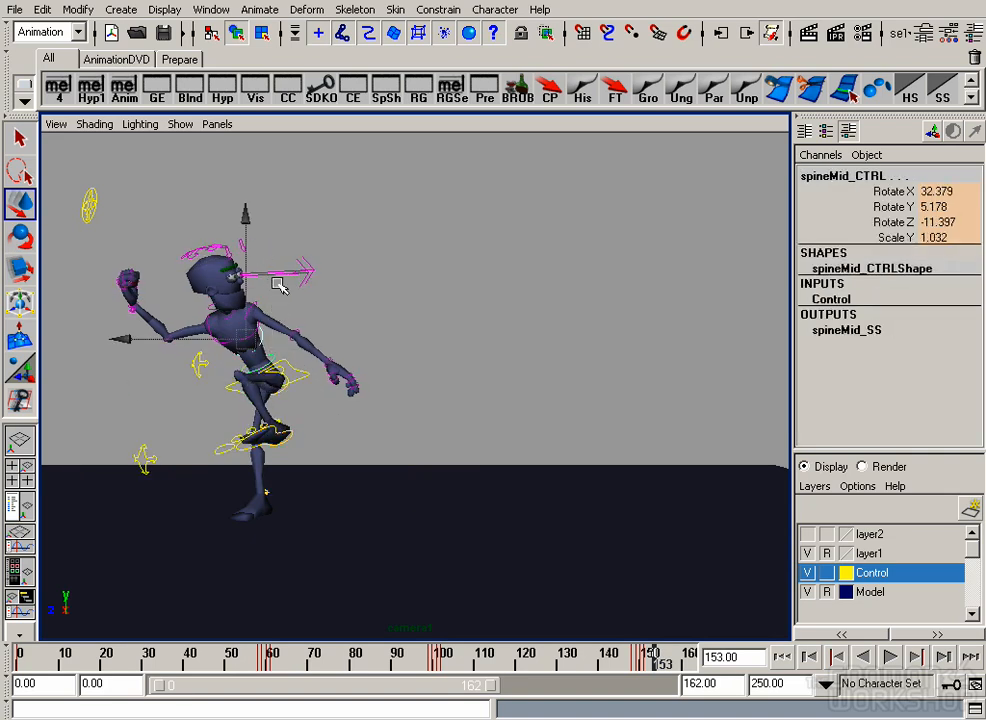
left_click(275, 353)
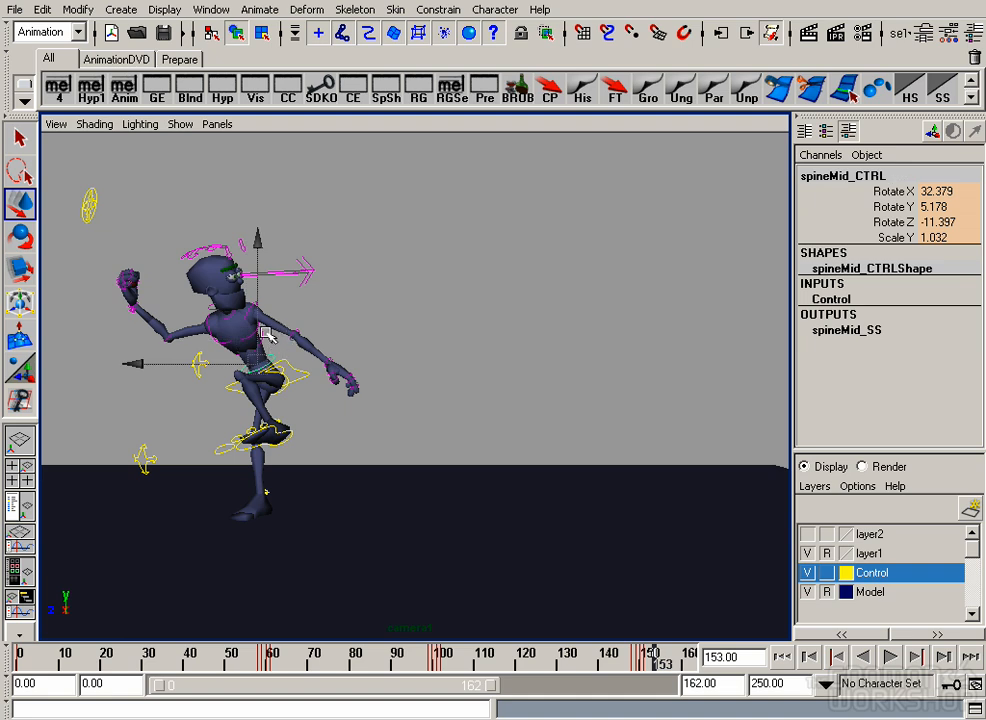
left_click(260, 315)
key("r")
left_click_drag(183, 194, 185, 223)
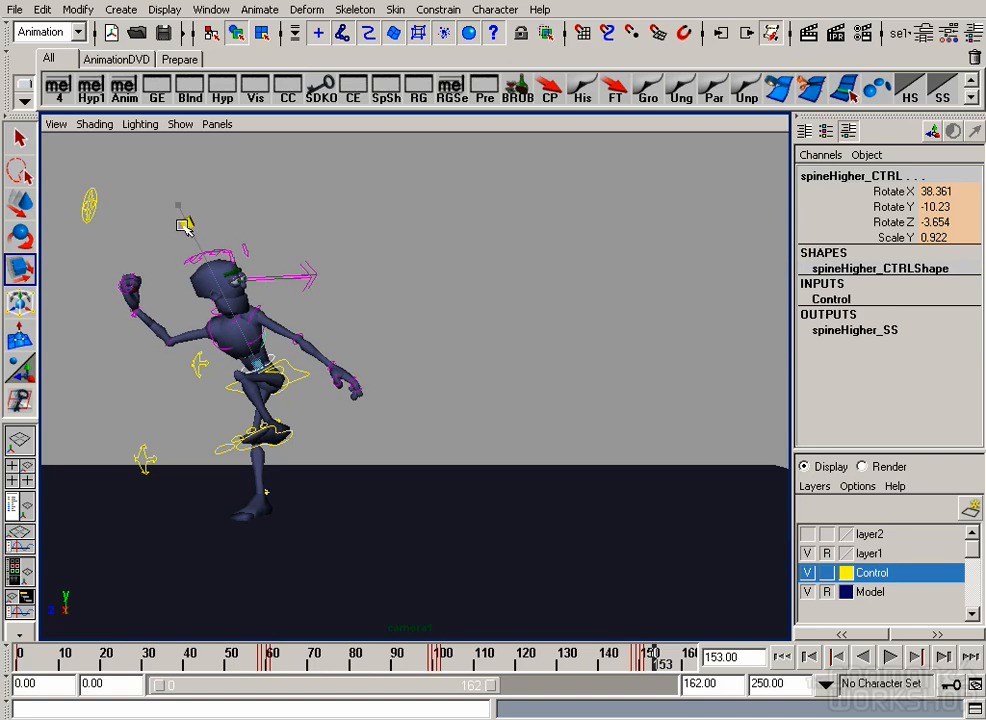
Step: Shift root_CTRL down and back to about Translate X -1.94, Y -0.777, Z -2.259
key("w")
left_click(302, 370)
middle_click_drag(305, 356, 301, 363)
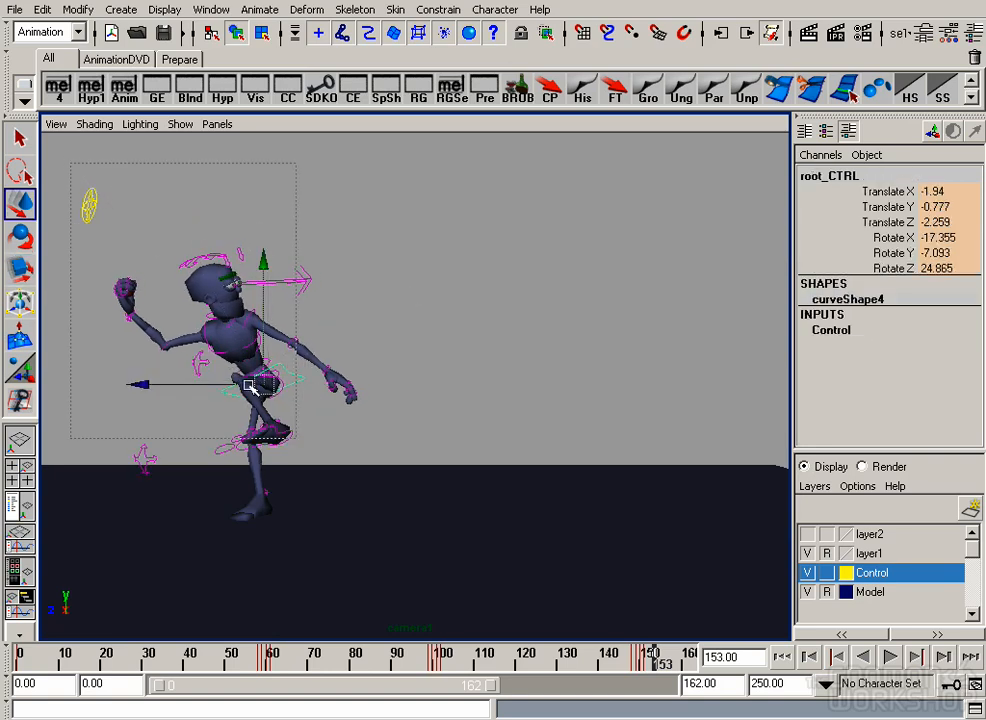
Step: Select the whole character, key the wind-up pose earlier on the timeline, delete the surplus key and scrub back to frame 0
left_click_drag(249, 385, 485, 611)
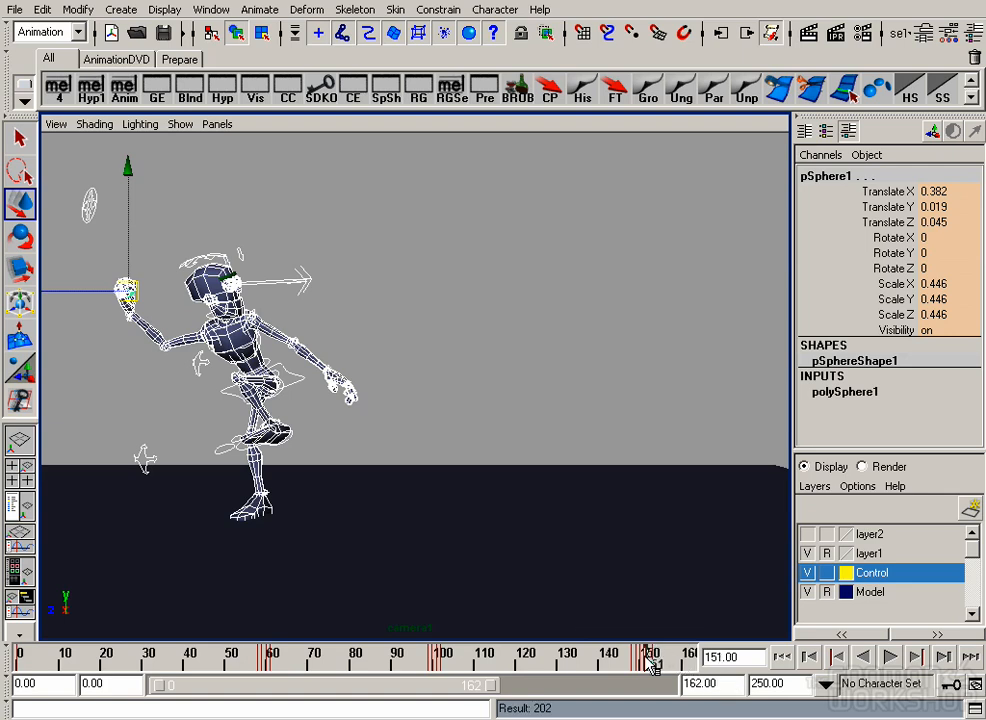
right_click(656, 658)
left_click(700, 449)
left_click_drag(643, 658, 12, 657)
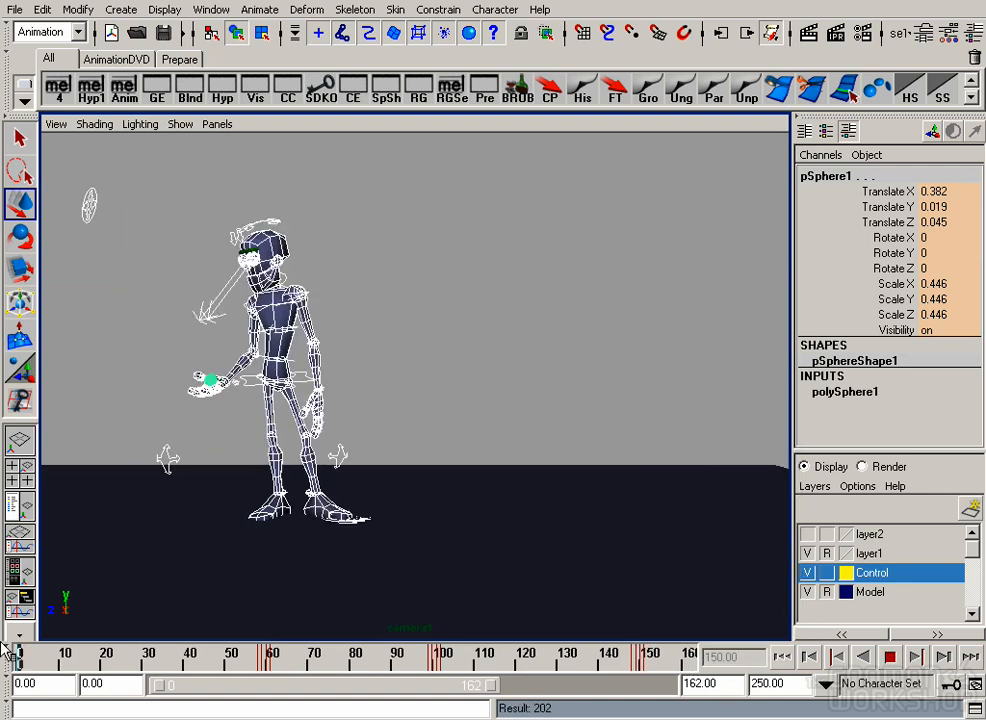
Step: Hide the NURBS control curves, play the animation and scrub to the wind-up to check the blocked poses
left_click(186, 124)
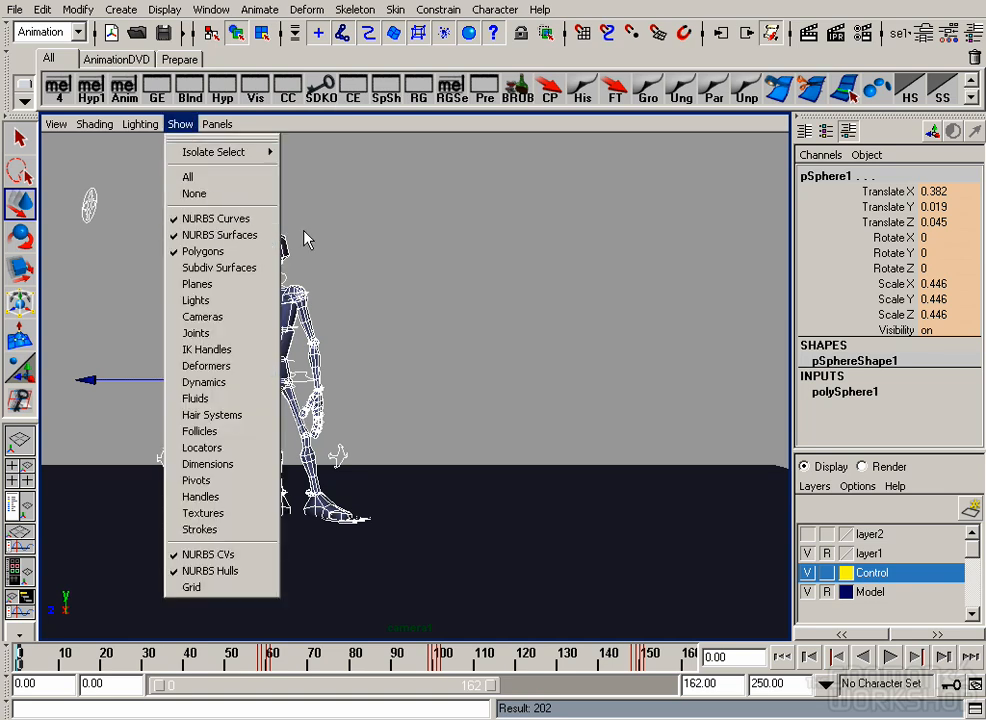
left_click(364, 232)
key("alt+v")
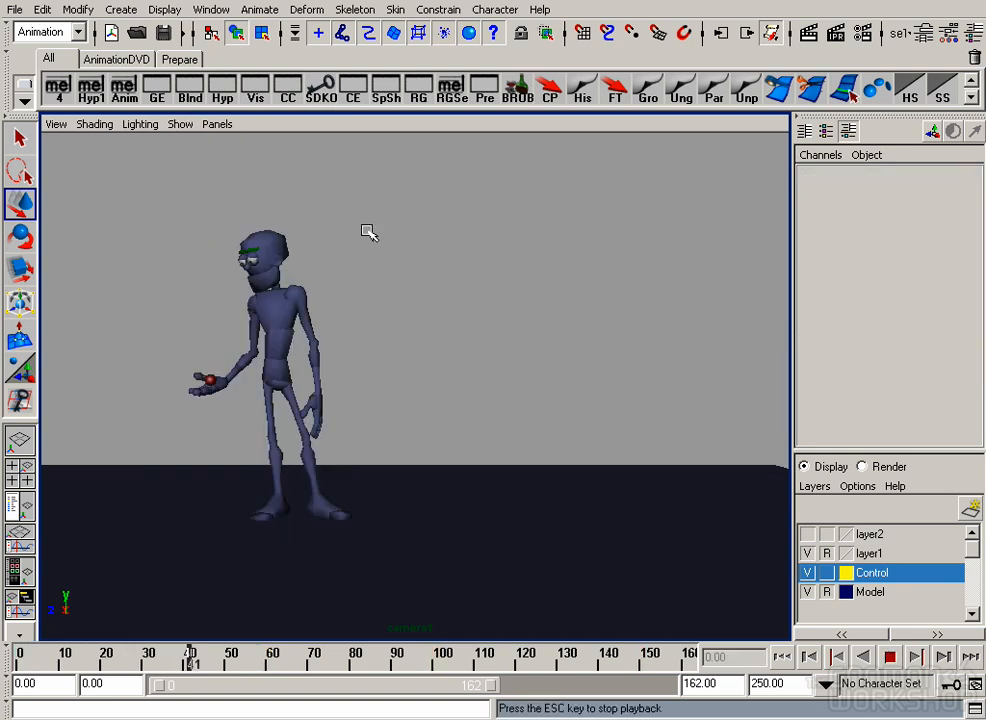
left_click(504, 656)
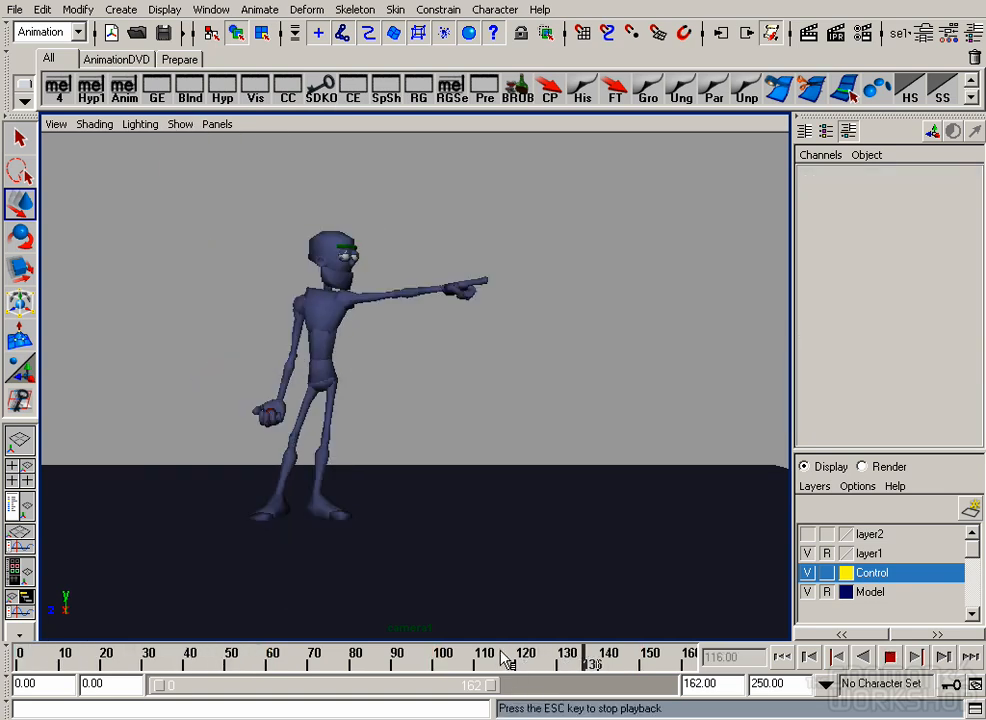
key("Escape")
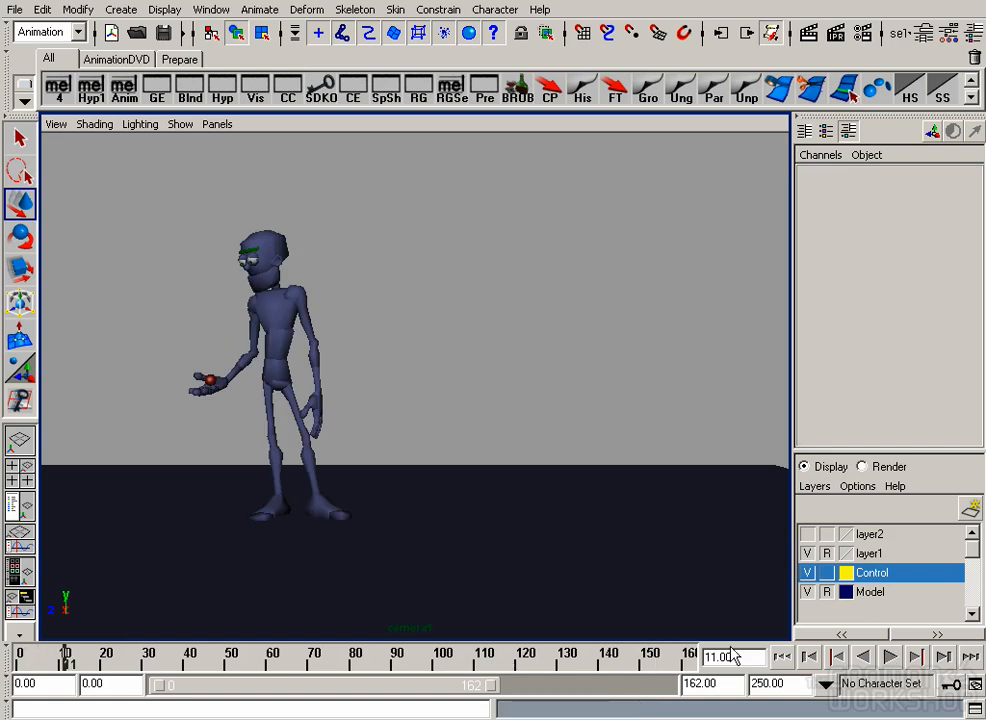
mouse_move(607, 661)
left_mouse_down()
mouse_move(648, 658)
mouse_move(641, 643)
left_mouse_up()
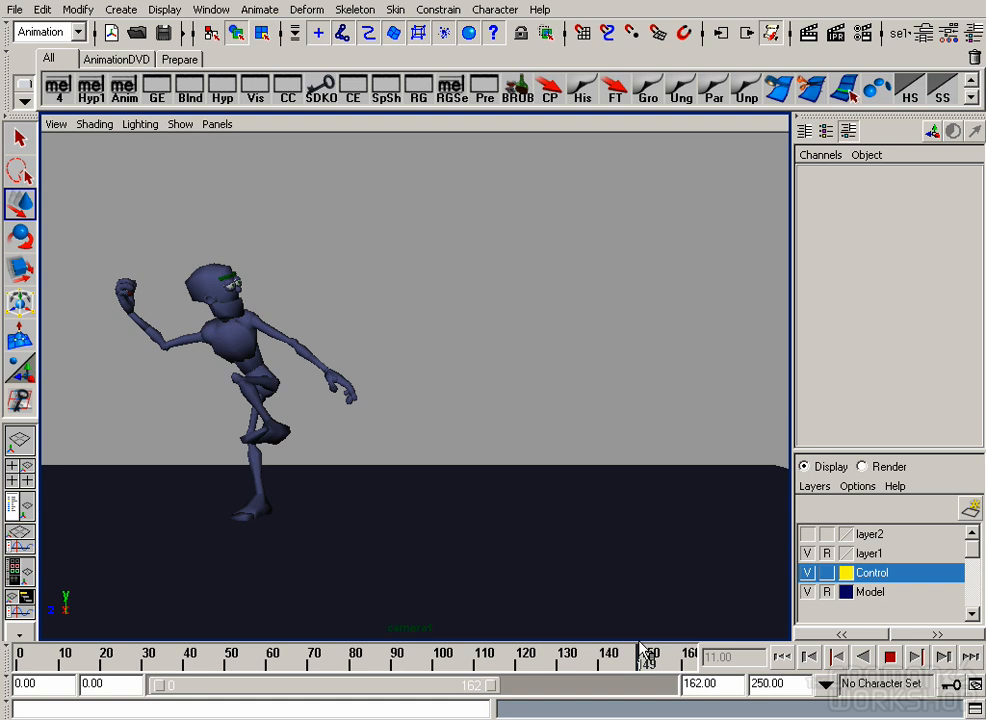
Step: Expand the timeline to all 250 frames and find the throwing step in the reference video
double_click(494, 687)
key("alt+Tab")
left_click_drag(781, 576, 557, 414)
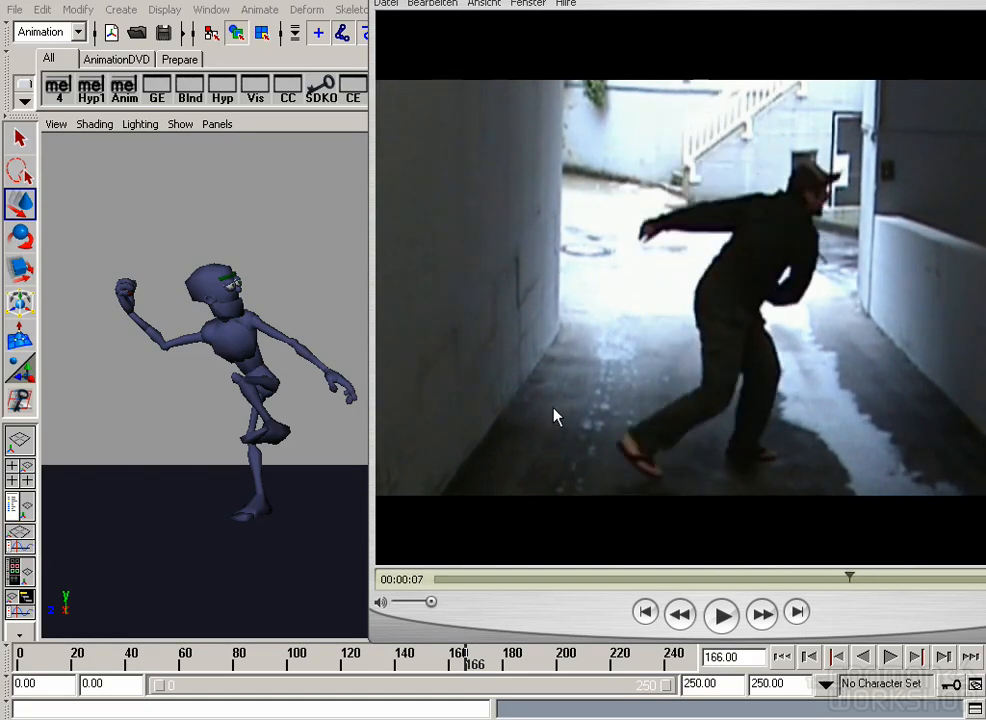
left_click(352, 297)
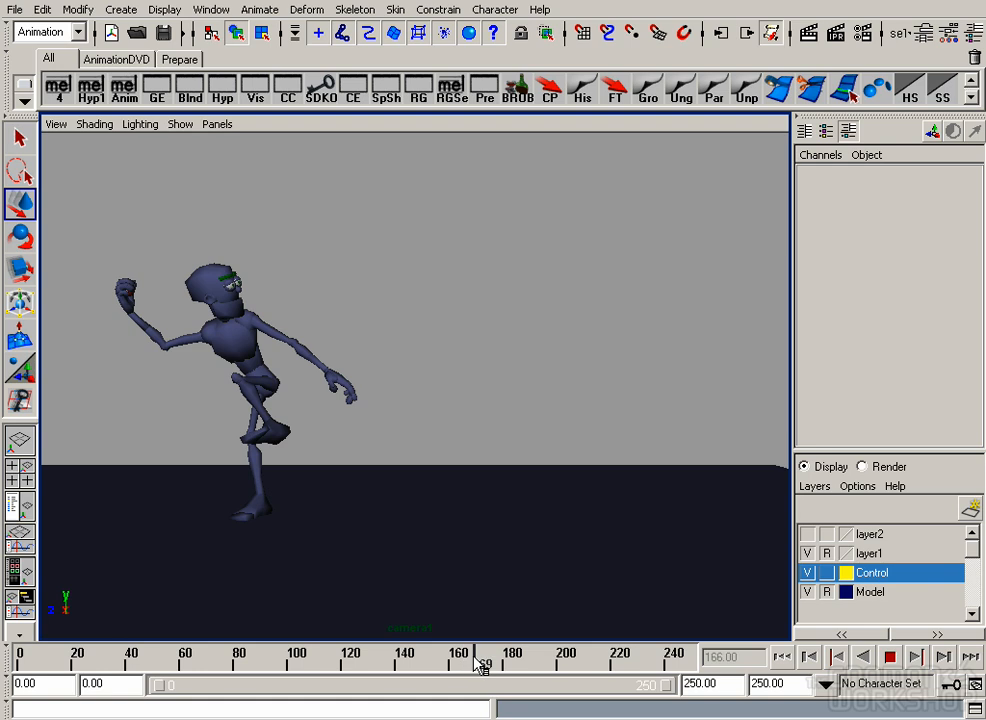
Step: Set the playback range to frames 69 to 218, go to frame 175 and show the NURBS control curves
left_click_drag(458, 668, 432, 670)
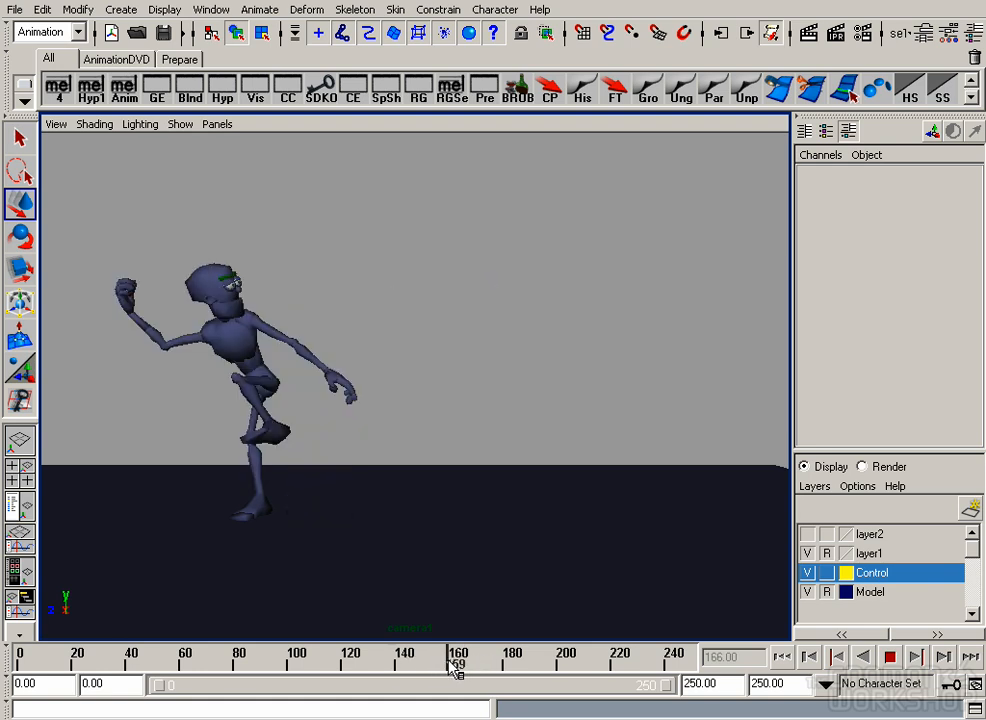
left_click_drag(666, 690, 539, 687)
left_click(488, 662)
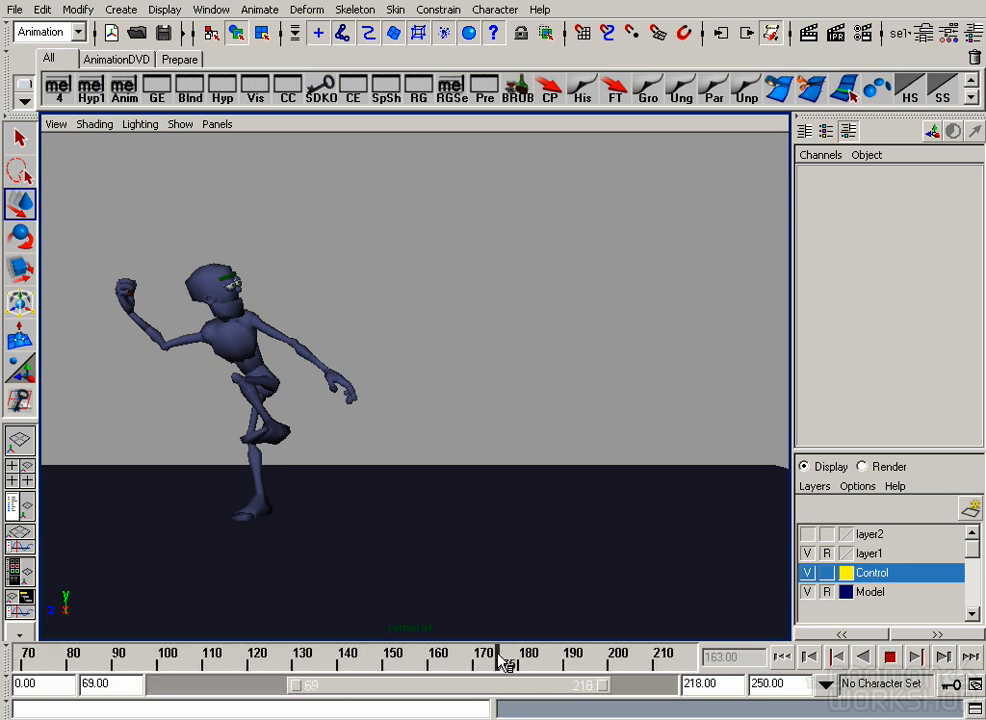
left_click(190, 124)
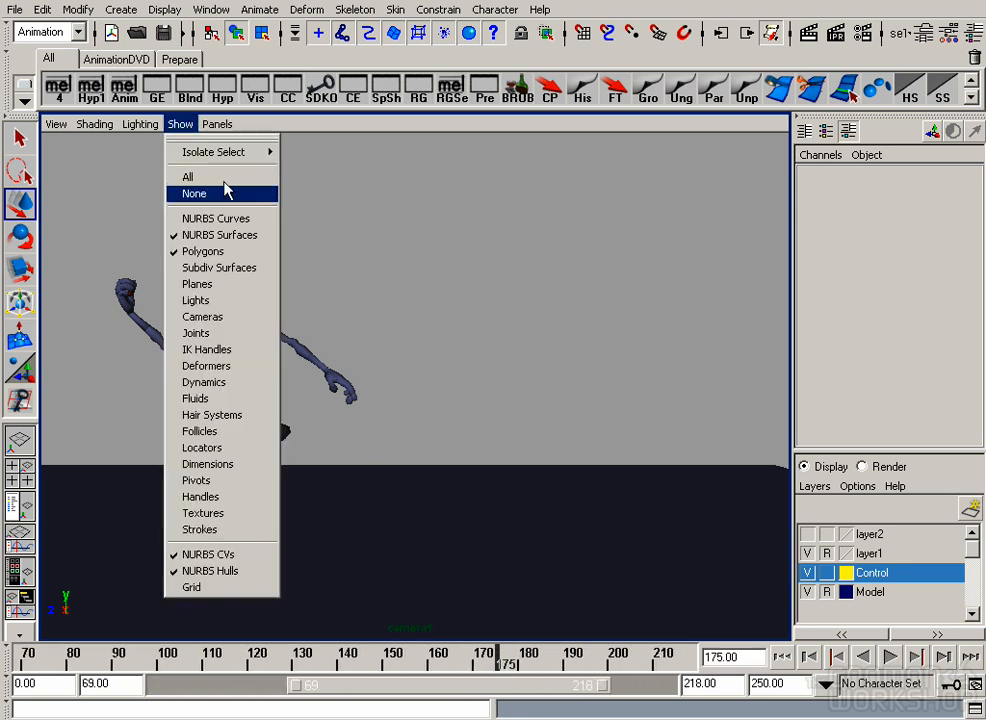
left_click(288, 174)
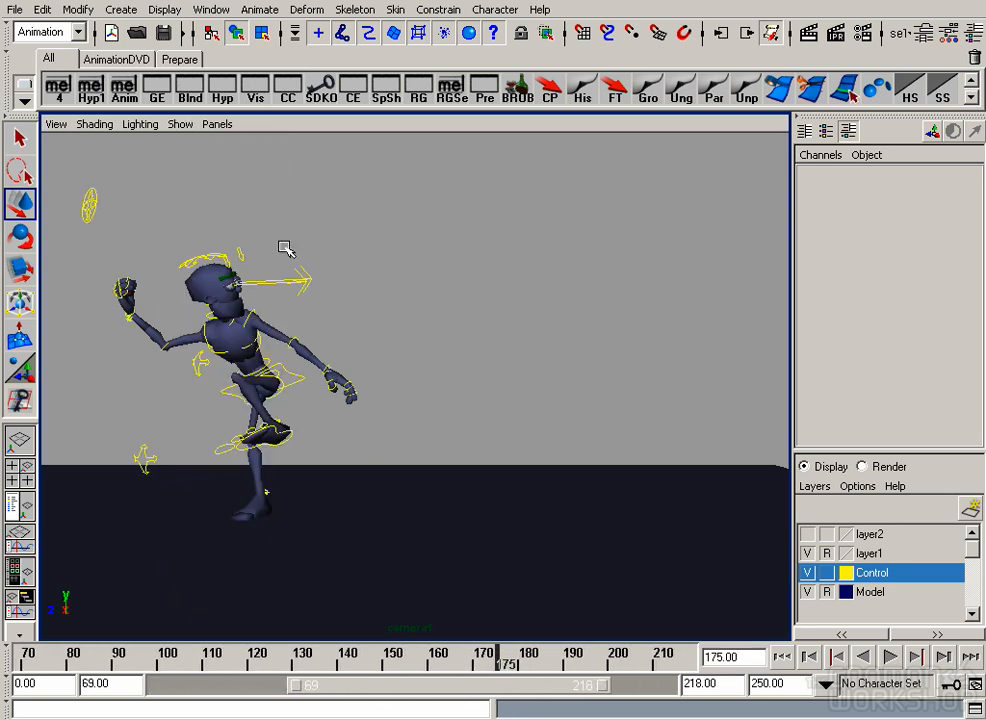
Step: Move root_CTRL forward to about Translate X 0.218, Y -1.704, Z -2.386 and turn the body into the throw
left_click(301, 383)
middle_click_drag(341, 425, 370, 439)
key("e")
left_click_drag(307, 410, 404, 358)
Step: Place the raised left foot on the floor ahead of the body in a forward step
key("w")
left_click(298, 433)
key("e")
key("w")
middle_click_drag(435, 478, 424, 496)
Step: Rotate root_CTRL to about Rotate X -54.623, Y 85.309, Z -44.123
left_click(326, 388)
key("e")
left_click_drag(327, 388, 296, 338)
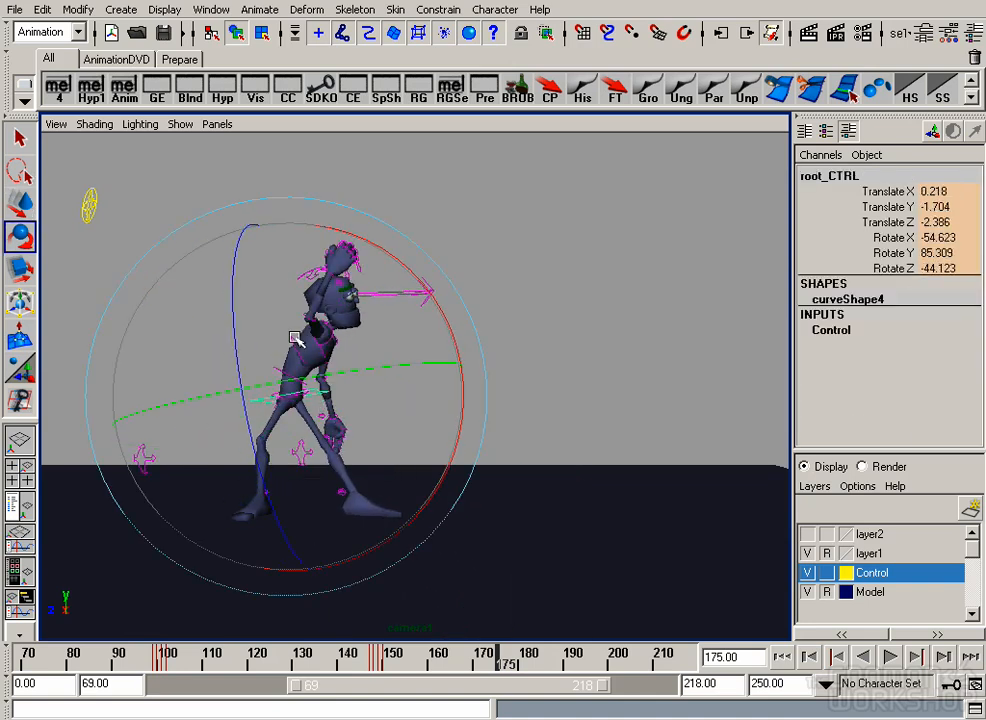
Step: Swing the right arm forward in front of the face, posing its upper arm, elbow and wrist controls for the throw
key("w")
left_click(355, 342)
key("e")
left_click_drag(295, 268, 382, 371)
key("w")
left_click(362, 349)
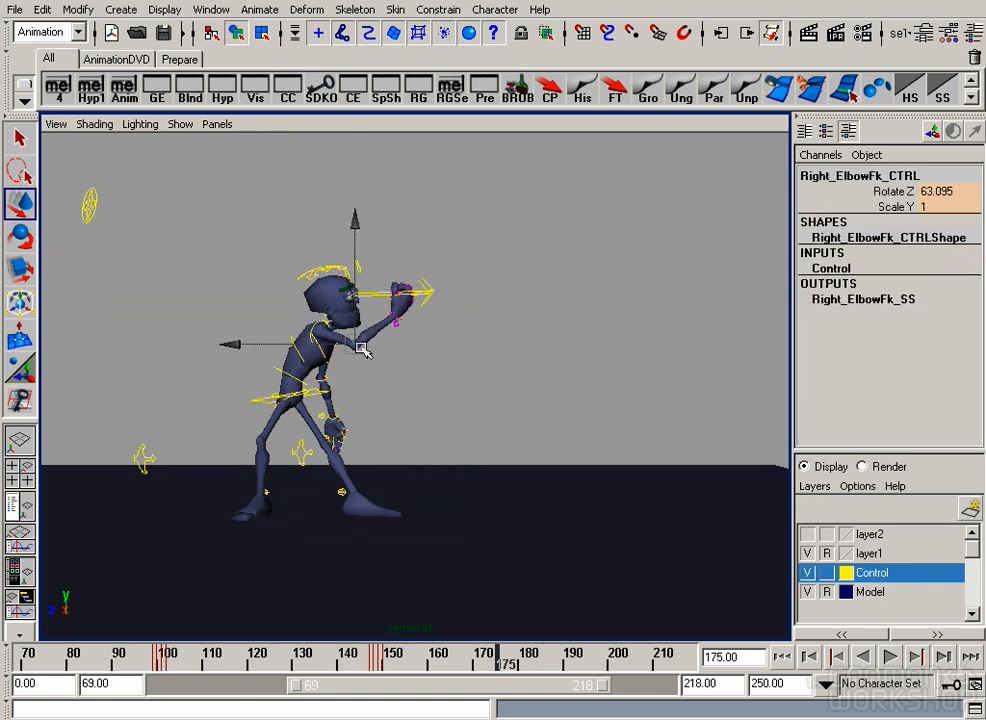
left_click(400, 315)
key("e")
left_click_drag(418, 330, 267, 201)
Step: Rotate lockHead_CTRL to about Rotate X 15.613, Y 77.454, Z 16.908
key("w")
left_click(340, 269)
key("e")
left_click_drag(362, 275, 382, 307)
key("w")
Step: In the perspective view, set Rotate X, Y and Z of hip_CTRL to 0
key("space")
left_click_drag(417, 384, 404, 285)
left_click_drag(385, 368, 412, 409, "alt")
right_click_drag(412, 409, 478, 425, "alt")
left_click_drag(478, 425, 476, 400, "alt")
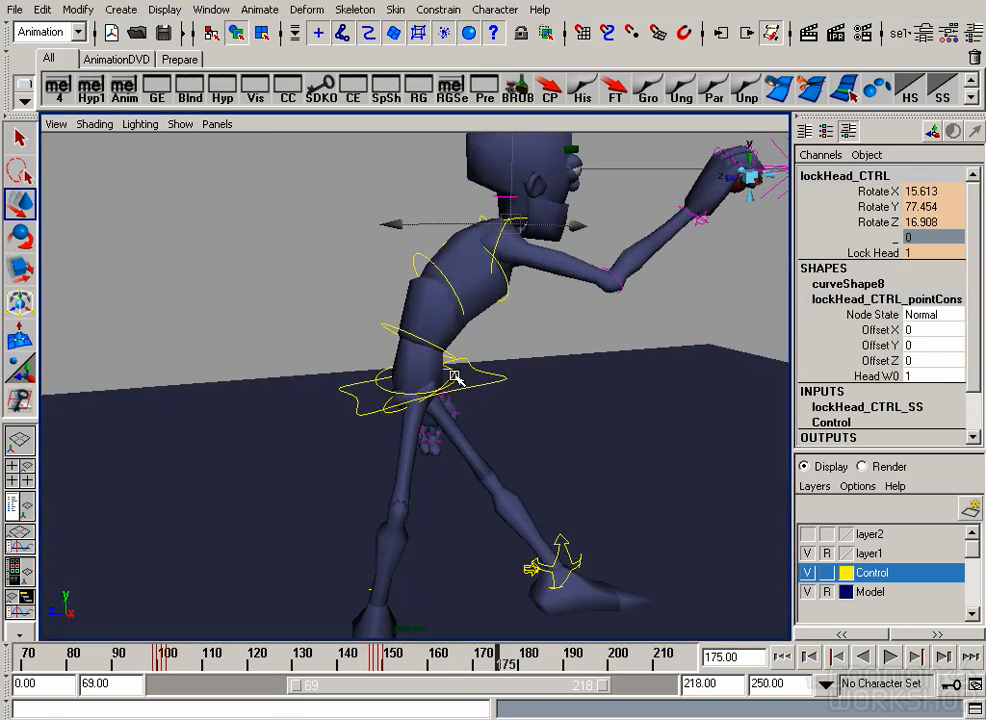
left_click(506, 375)
left_click_drag(949, 226, 949, 193)
type("0")
key("Return")
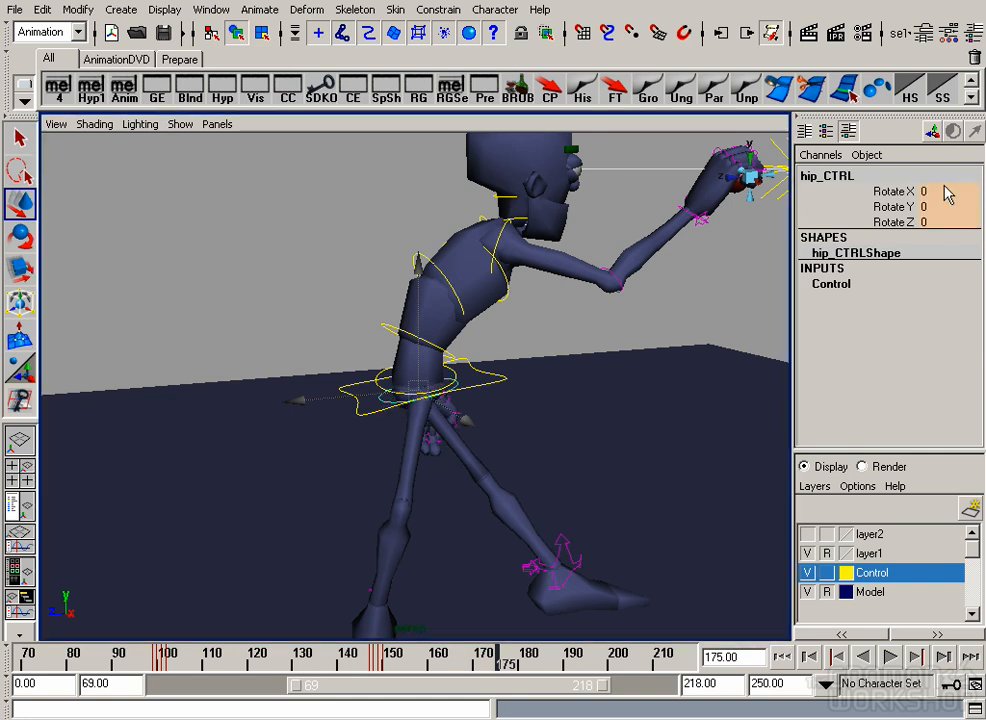
Step: Rotate the controls at the waist and middle of the spine to bring the torso more upright
left_click_drag(385, 368, 460, 372, "alt")
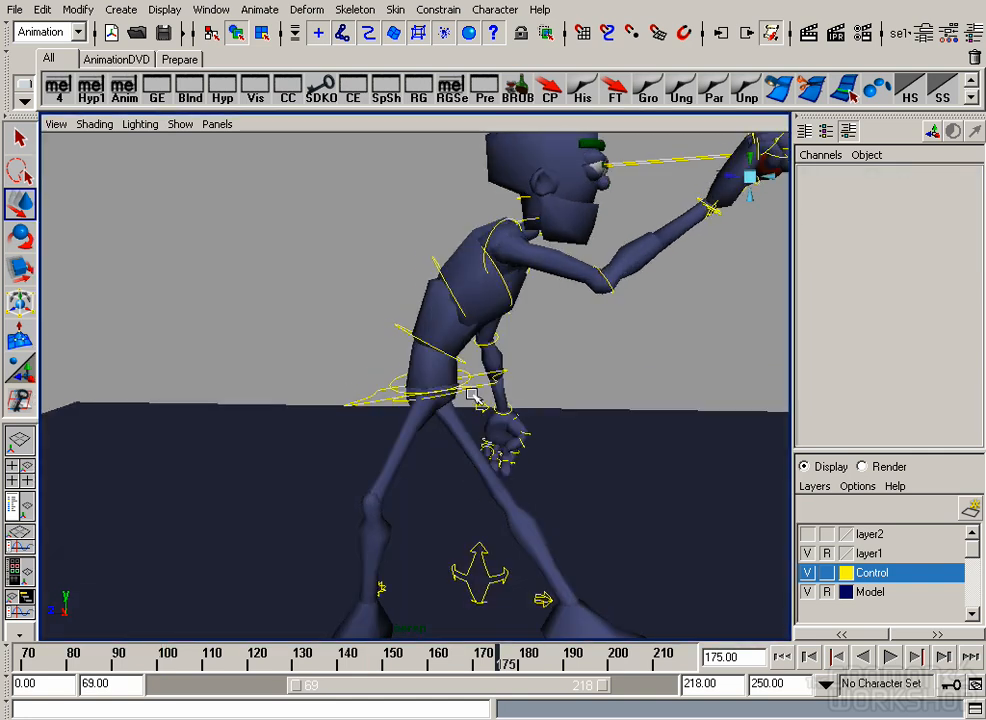
left_click(469, 374)
left_click_drag(368, 413, 456, 381, "alt")
key("e")
key("w")
left_click(423, 339)
key("e")
key("w")
Step: Move root_CTRL to about Translate X 0.547, Y -1.704, Z 0.46
left_click(459, 382)
middle_click_drag(435, 430, 524, 429)
left_click_drag(524, 429, 410, 438, "alt")
Step: Reposition Left_LegIk_CTRL to about Translate X 5.086, Y -0.536, Z -2.545 so the left foot steps forward
left_click_drag(605, 480, 412, 505, "alt")
middle_click_drag(412, 505, 419, 389, "alt")
right_click_drag(418, 389, 504, 472, "alt")
key("4")
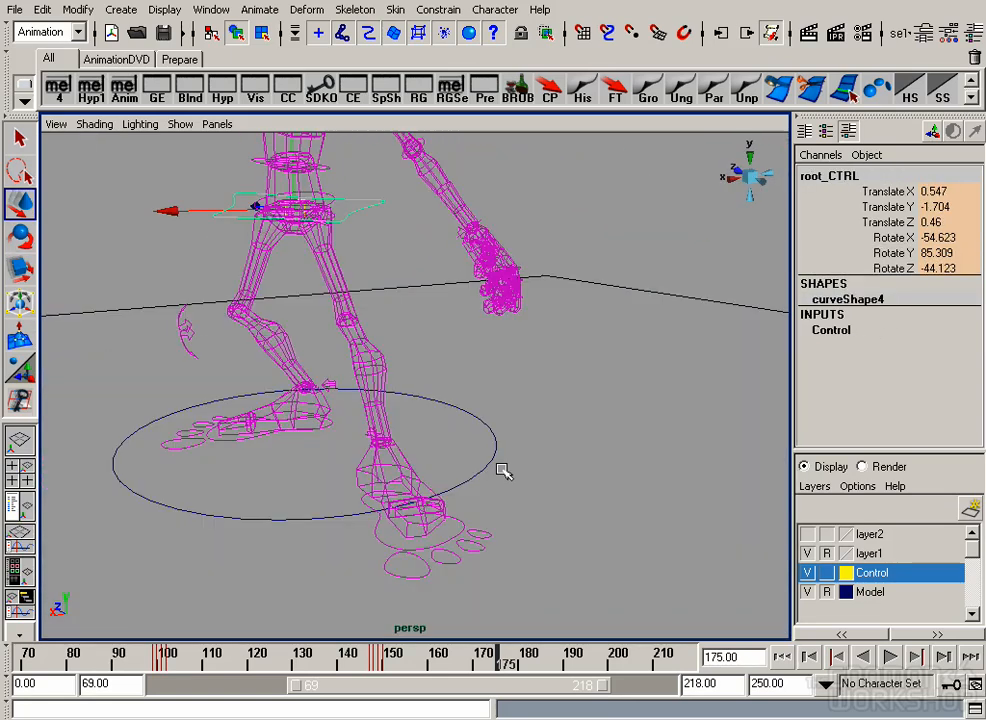
left_click(467, 525)
key("5")
Step: Lower root_CTRL and shift the body's weight towards the front foot so both knees bend
mouse_move(528, 497)
left_mouse_down("alt")
mouse_move(327, 463)
mouse_move(379, 445)
mouse_move(367, 446)
left_mouse_up("alt")
middle_click_drag(431, 352, 431, 462, "alt")
left_click_drag(431, 462, 350, 405, "alt")
right_click_drag(350, 405, 295, 410, "alt")
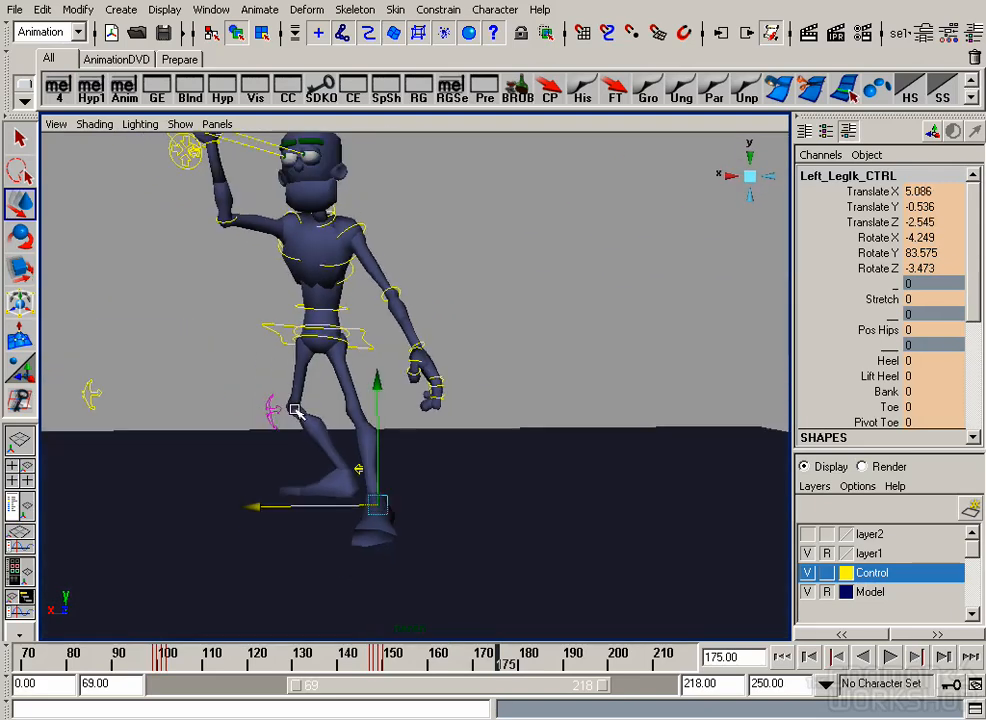
left_click_drag(296, 410, 416, 417, "alt")
left_click(419, 352)
middle_click_drag(413, 362, 446, 382)
Step: Flatten the left foot by setting Rotate X and Rotate Z of Left_LegIk_CTRL to 0 and raising Translate Y to about -0.223
mouse_move(402, 443)
left_mouse_down("alt")
mouse_move(440, 451)
mouse_move(504, 524)
mouse_move(521, 528)
mouse_move(460, 502)
mouse_move(431, 470)
mouse_move(432, 487)
left_mouse_up("alt")
key("4")
left_click(504, 549)
key("5")
double_click(920, 238)
type("0")
key("Return")
double_click(920, 268)
type("0")
key("Return")
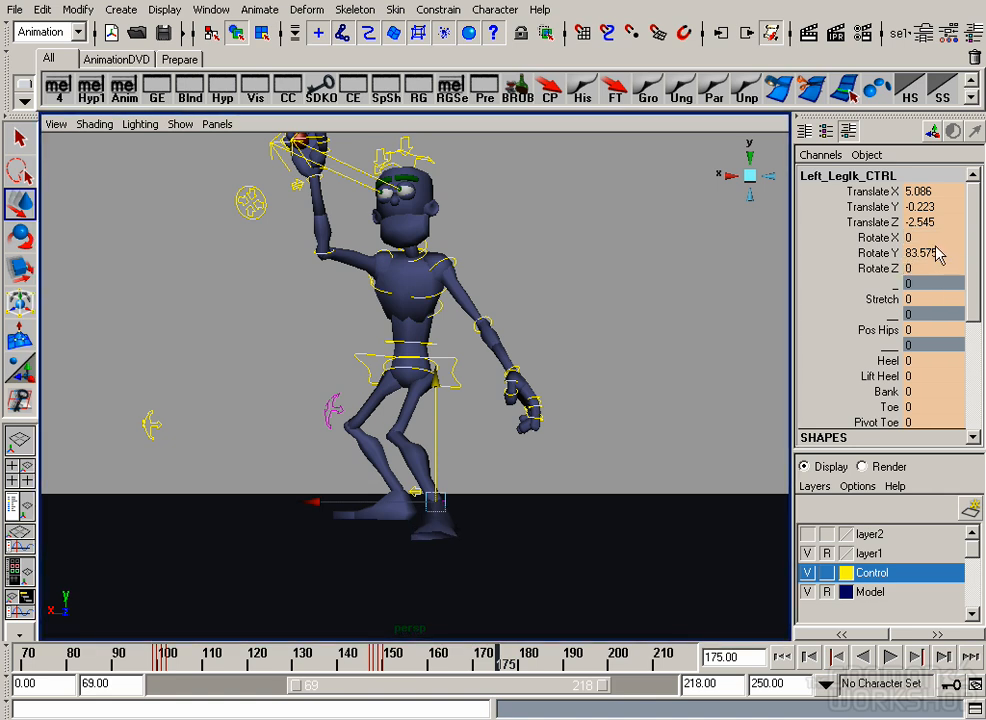
Step: Move Left_LegIk_PoleVector_CTRL to about X 5.981, Y -0.966, Z -5.703 and root_CTRL to about X 3.807, Y -2.596, Z -1.395
left_click_drag(453, 491, 573, 482)
left_click(378, 407)
left_click_drag(392, 442, 571, 393)
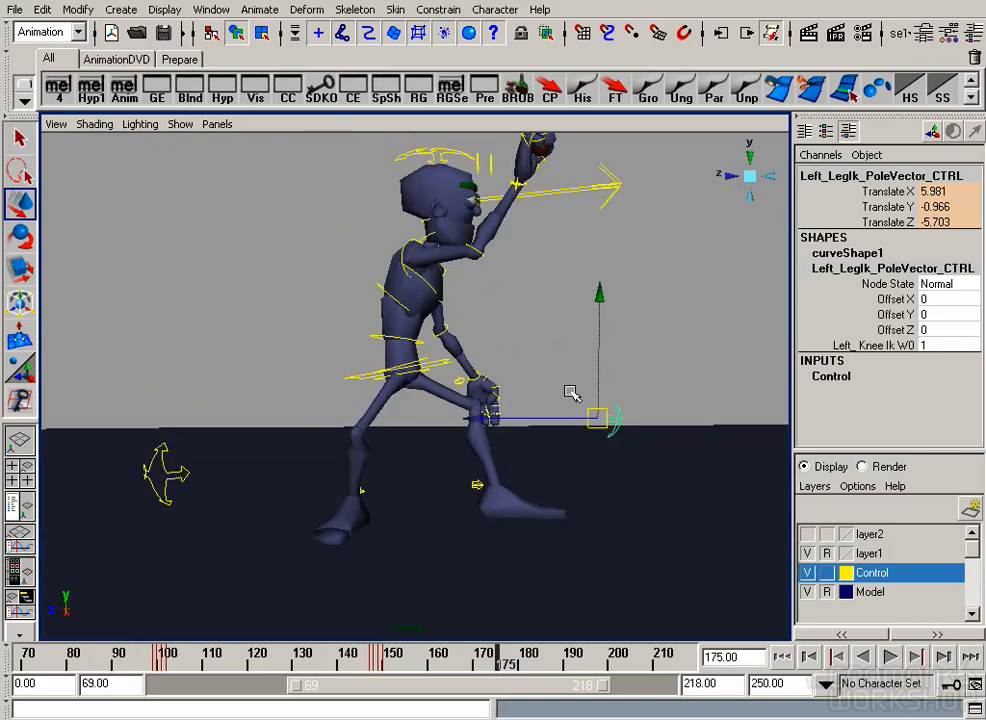
left_click(447, 368)
left_click_drag(480, 388, 522, 393)
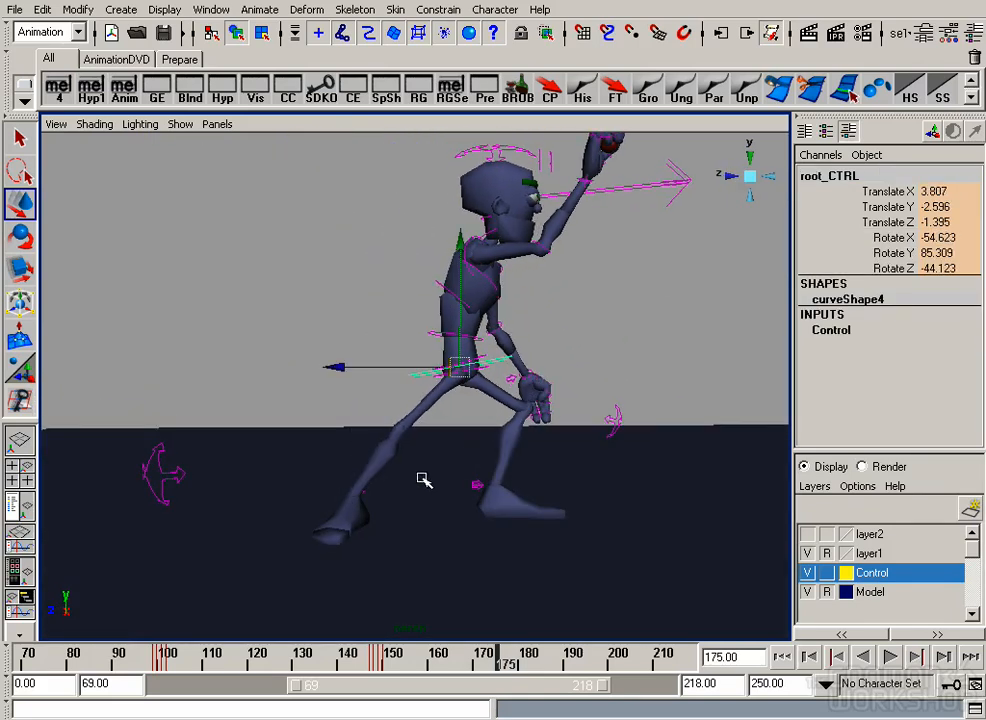
Step: Raise the right heel by setting Lift Heel of Right_LegIk_CTRL to about 30.1
key("4")
left_click(364, 541)
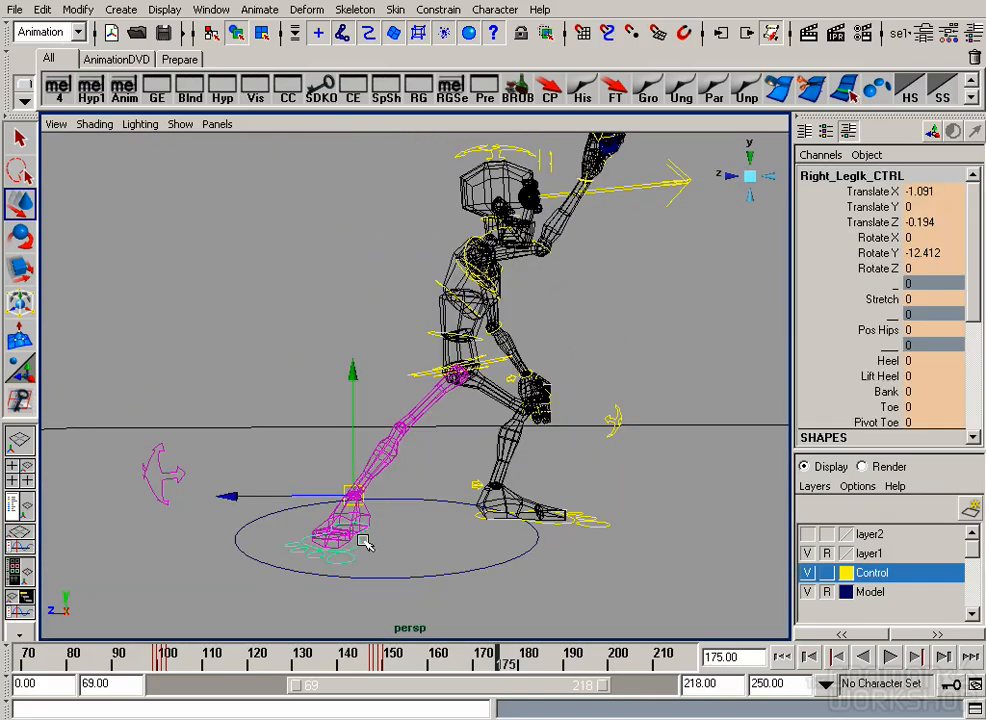
key("5")
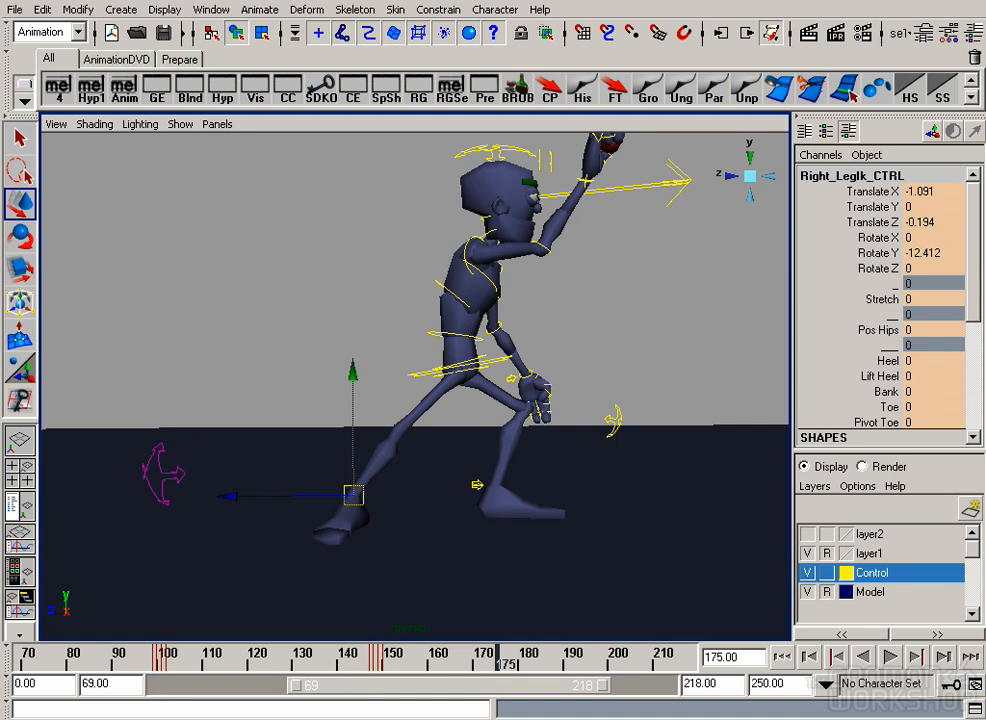
left_click(889, 407)
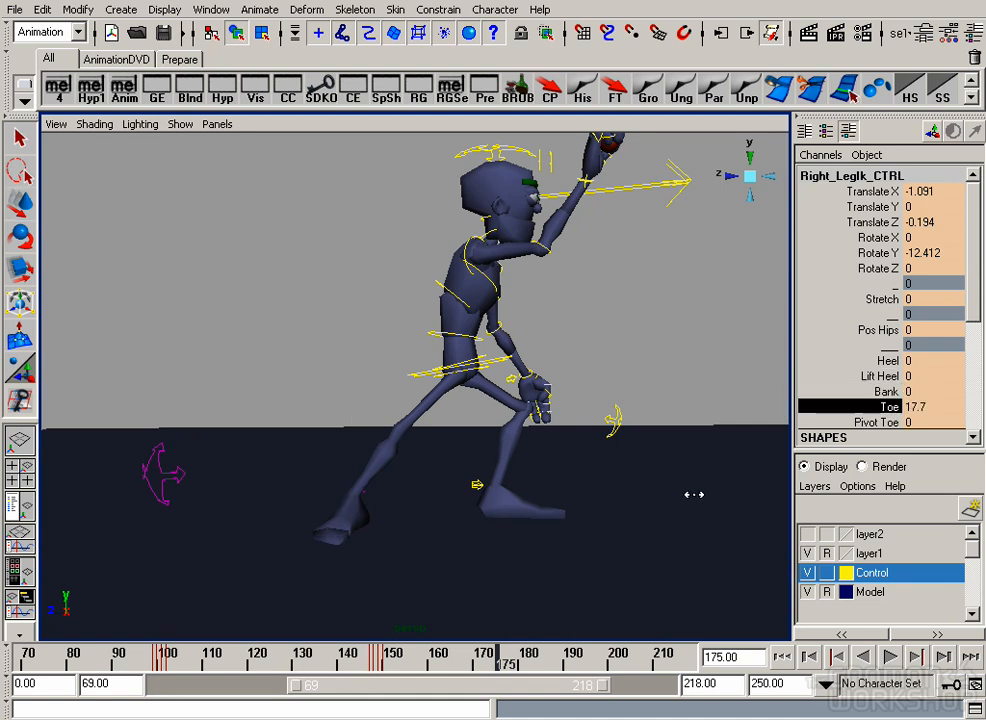
left_click(874, 392)
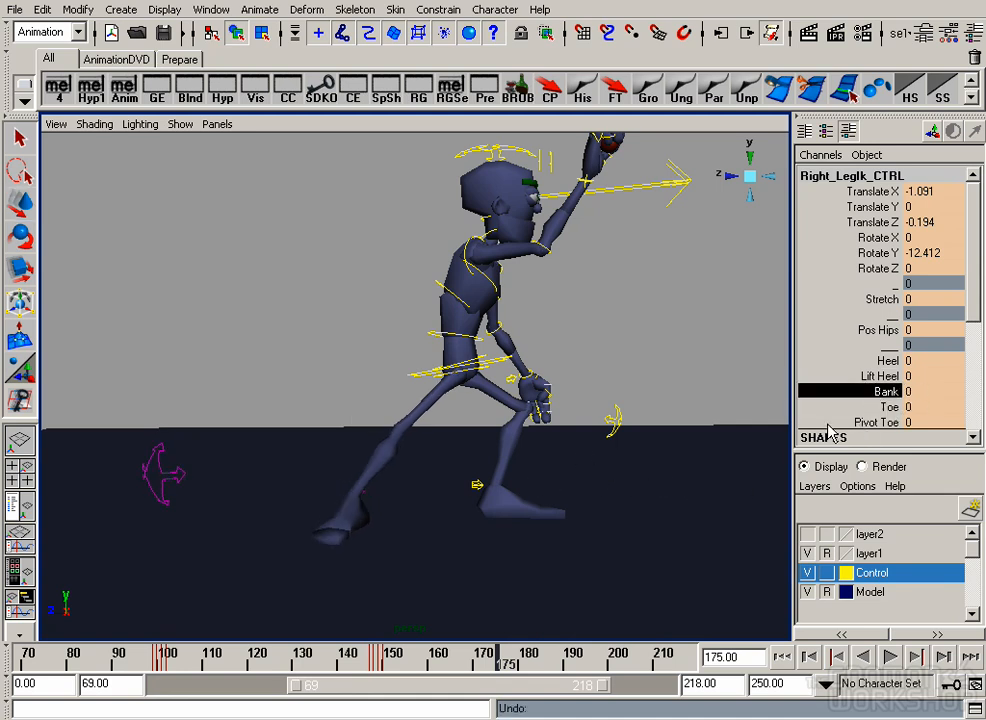
left_click(878, 376)
middle_click_drag(412, 524, 560, 577)
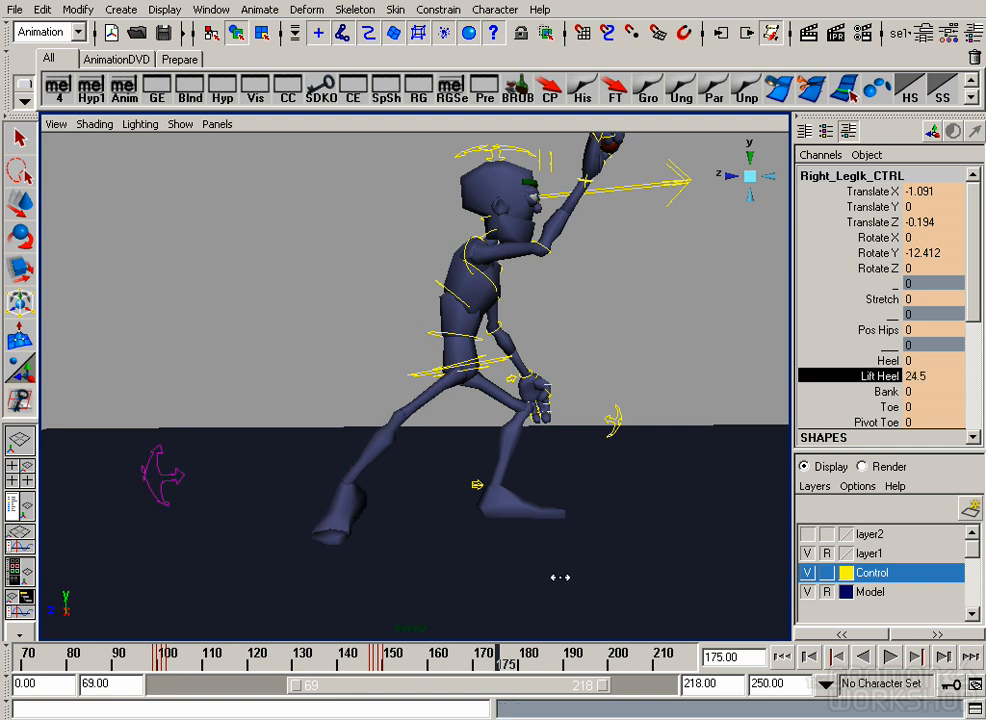
Step: Turn the right foot forward by rotating Right_LegIk_CTRL to about Rotate Y 46.442
key("e")
left_click_drag(374, 544, 406, 555)
key("ctrl+z")
key("ctrl+z")
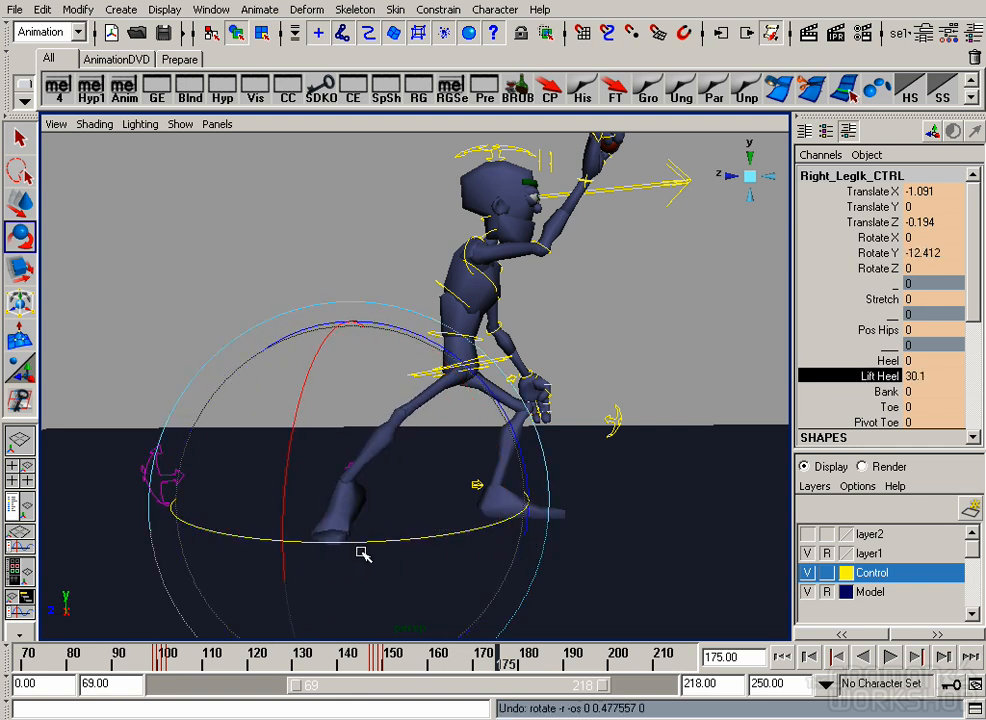
key("4")
left_click_drag(340, 543, 514, 540)
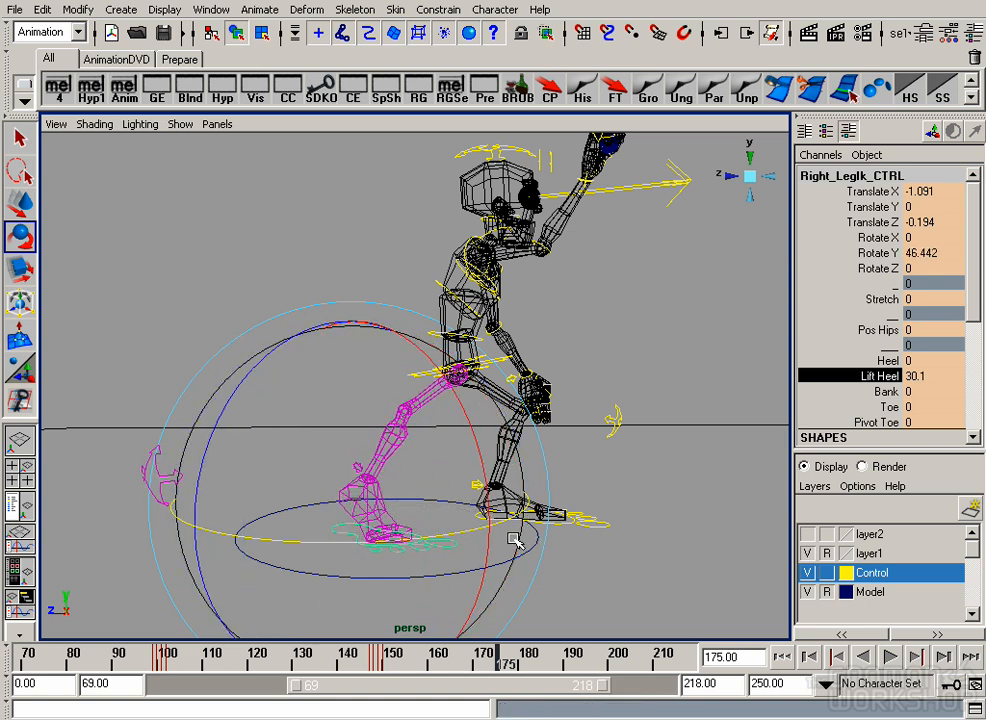
key("5")
Step: Move Right_LegIk_PoleVector_CTRL in front of the right knee, to about X 12.561, Y 0.67, Z -1.226
key("w")
left_click(173, 472)
middle_click_drag(182, 503, 603, 497)
left_click_drag(603, 497, 385, 502, "alt")
middle_click_drag(385, 502, 692, 477)
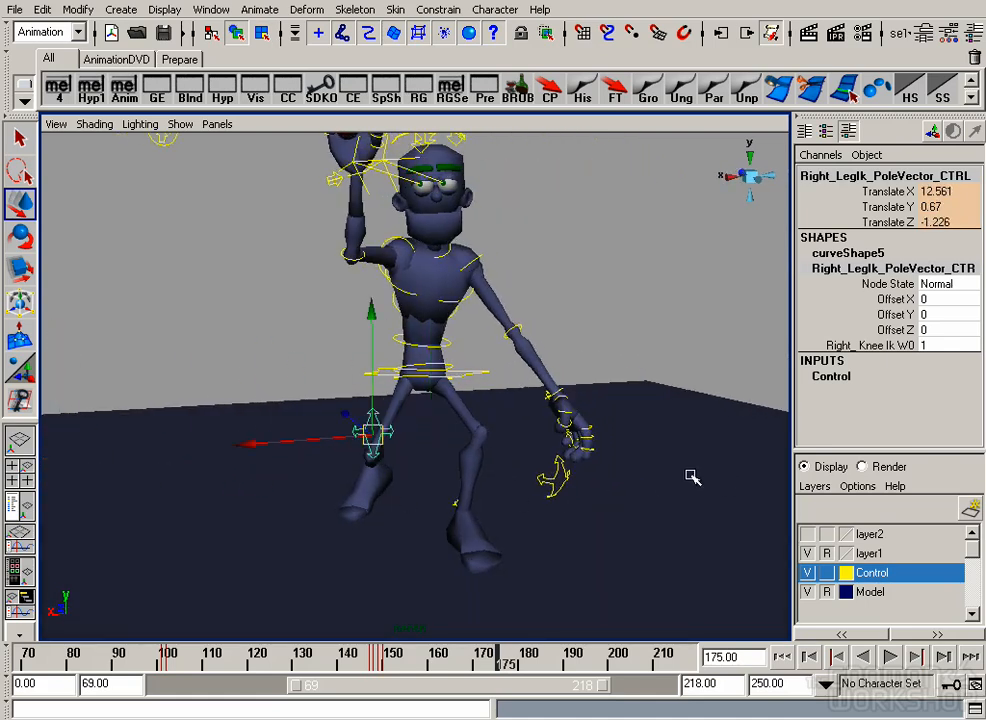
Step: Raise root_CTRL to about Translate X 3.551, Y -1.011, Z -1.572
left_click_drag(692, 477, 621, 431, "alt")
left_click(410, 375)
middle_click_drag(432, 405, 440, 372)
key("e")
left_click_drag(554, 343, 465, 390, "alt")
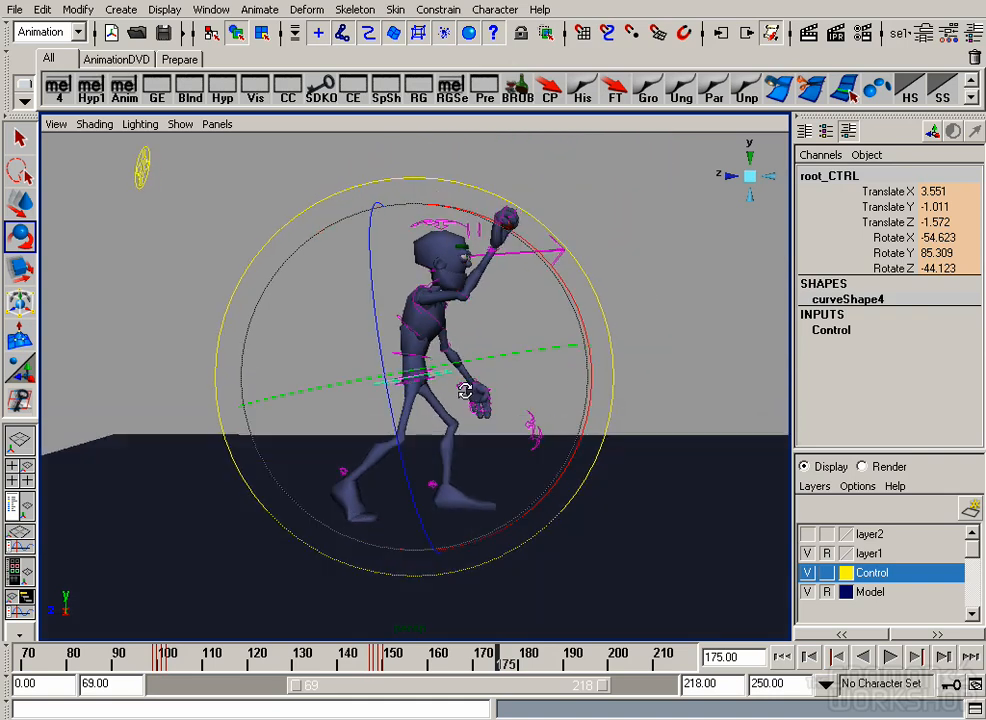
Step: Scrub the reference video back to the forward step at 00:00:06 and move root_CTRL to about X 5.045, Y -1.223, Z -1.455
key("alt+Tab")
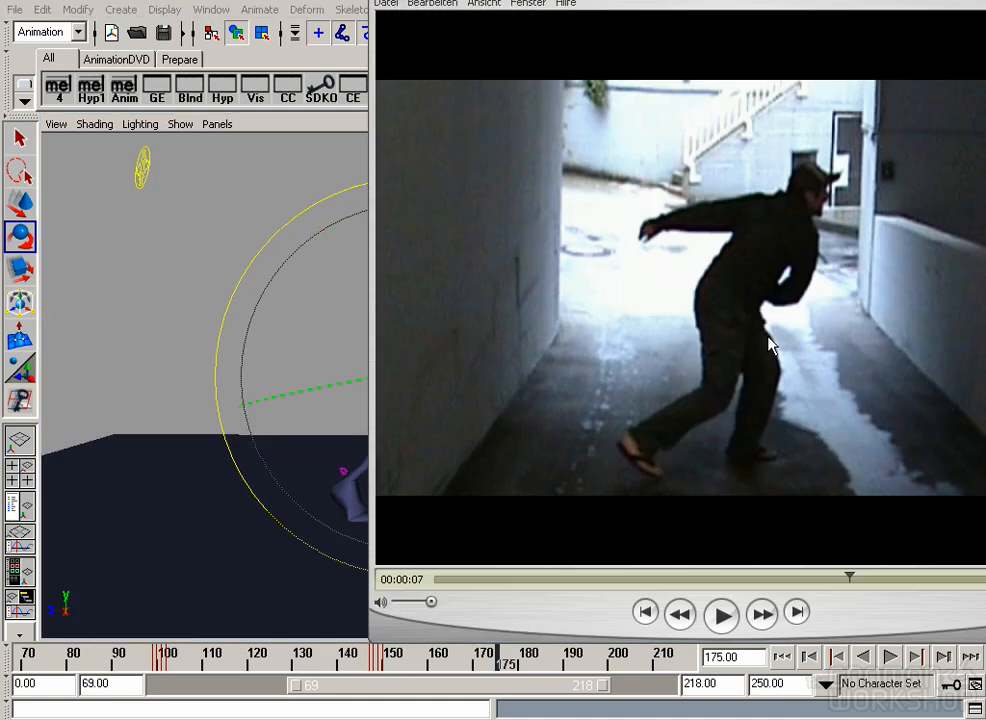
left_click_drag(849, 584, 824, 585)
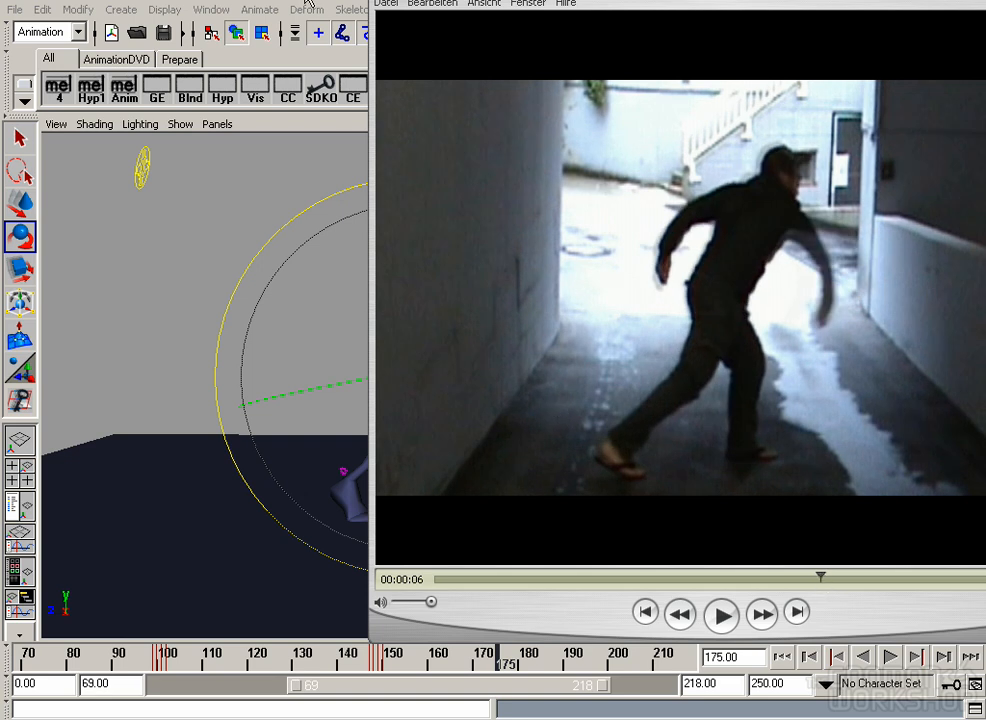
key("alt+Tab")
key("w")
middle_click_drag(515, 387, 537, 390)
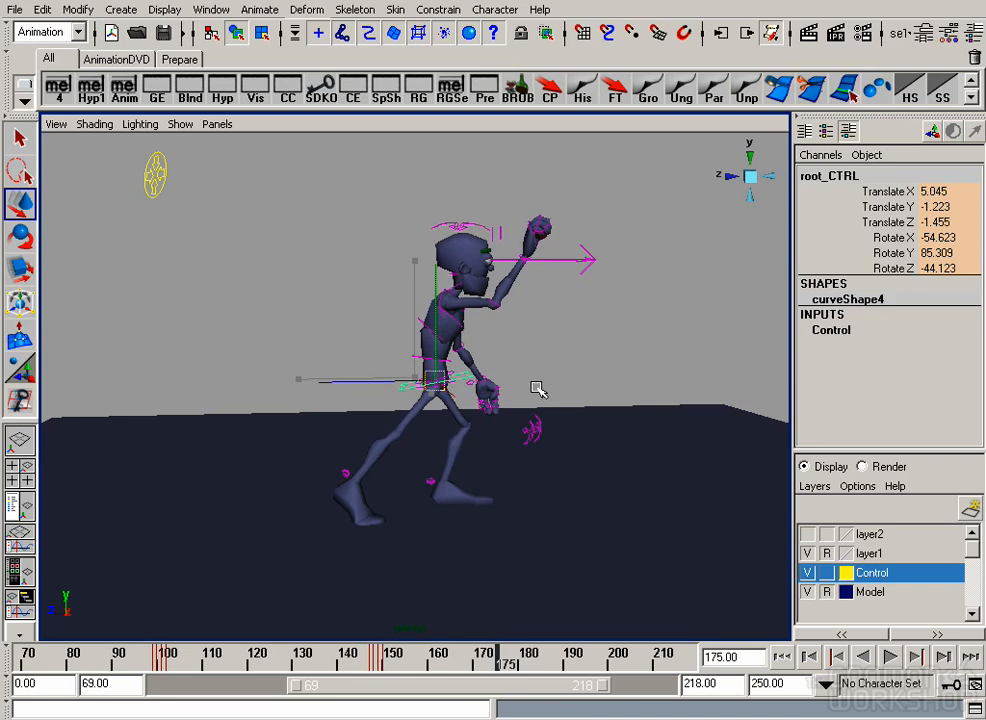
Step: Adjust the rotation of root_CTRL and hip_CTRL to orient the pelvis for the forward step
key("e")
middle_click_drag(466, 387, 476, 412)
key("w")
right_click_drag(476, 412, 585, 464, "alt")
left_click(368, 372)
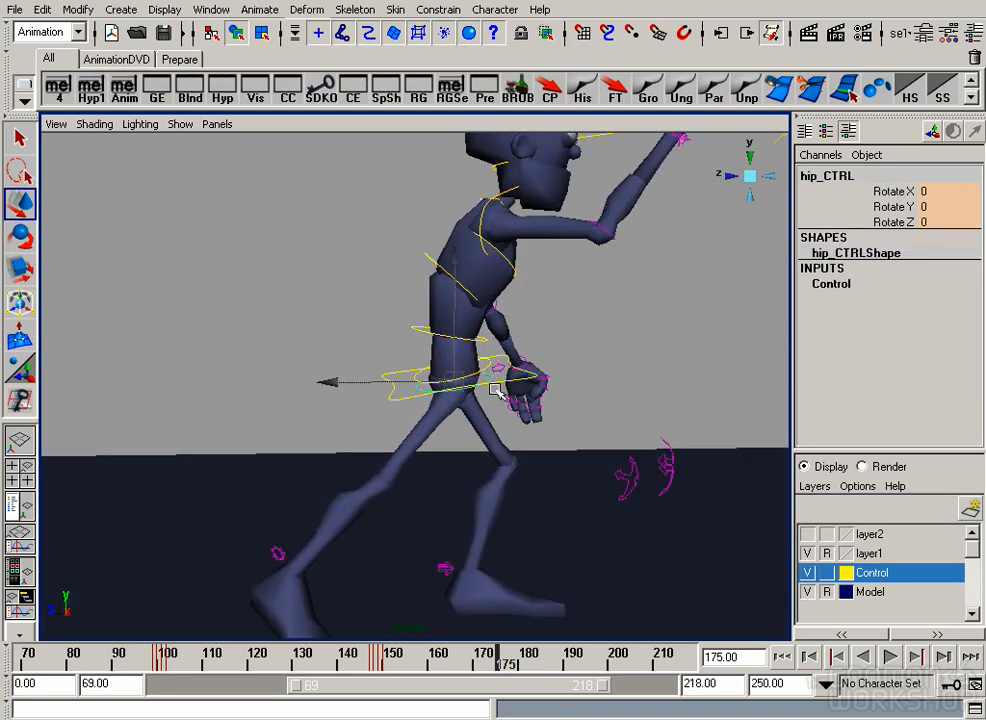
key("e")
middle_click_drag(366, 372, 368, 412)
key("w")
Step: Twist the torso by rotating spineHigher_CTRL to about 27.327, 15.644, 12.092 and spineMid_CTRL to about 27.182, 17.163, 0.044
left_click(441, 268)
key("e")
mouse_move(441, 270)
middle_mouse_down()
mouse_move(405, 300)
mouse_move(418, 282)
mouse_move(403, 277)
mouse_move(441, 275)
middle_mouse_up()
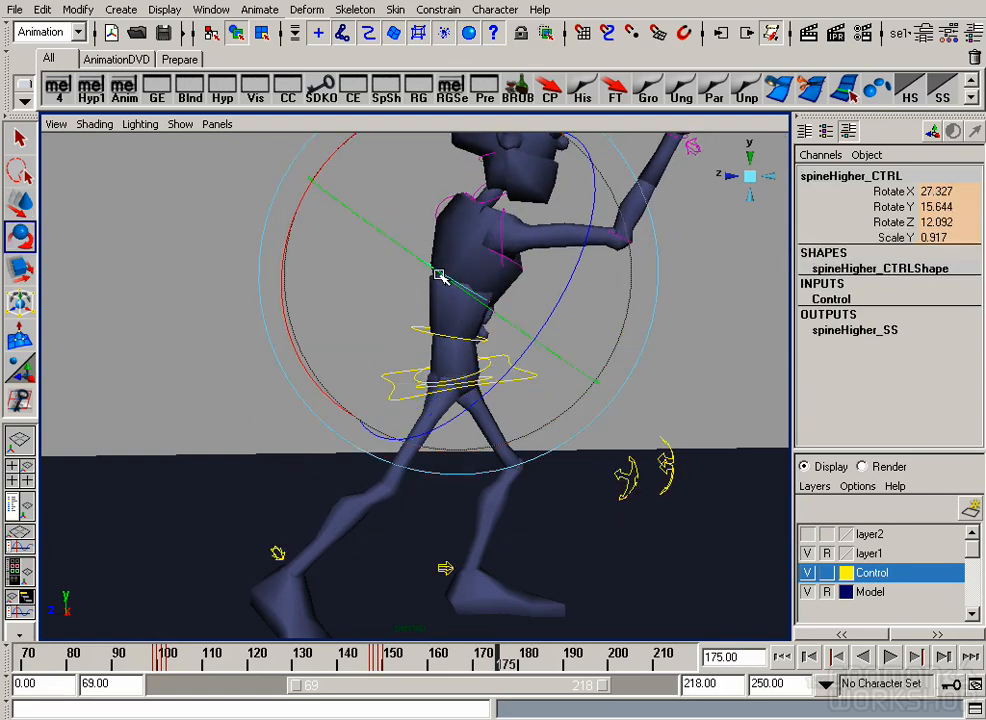
key("w")
left_click(424, 331)
key("e")
middle_click_drag(424, 331, 431, 280)
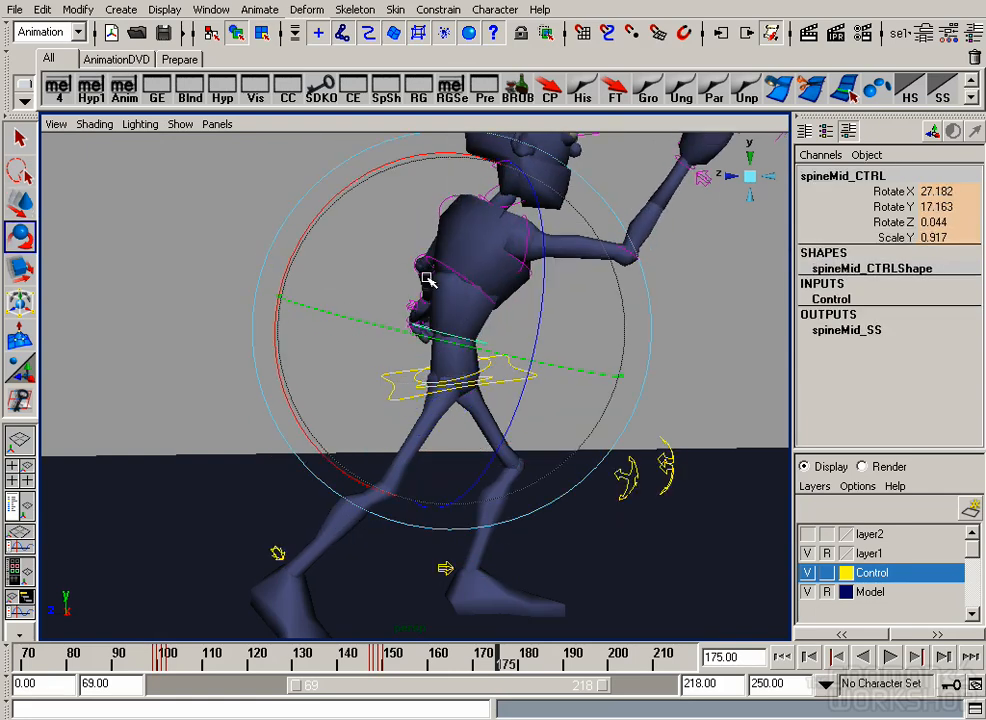
Step: Rotate lockHead_CTRL to about X -19.58, Y 116.269, Z -26.86
right_click_drag(536, 283, 491, 293, "alt")
middle_click_drag(491, 293, 469, 322, "alt")
left_click_drag(469, 322, 470, 299, "alt")
key("w")
left_click(460, 189)
key("e")
middle_click_drag(460, 189, 443, 259)
key("w")
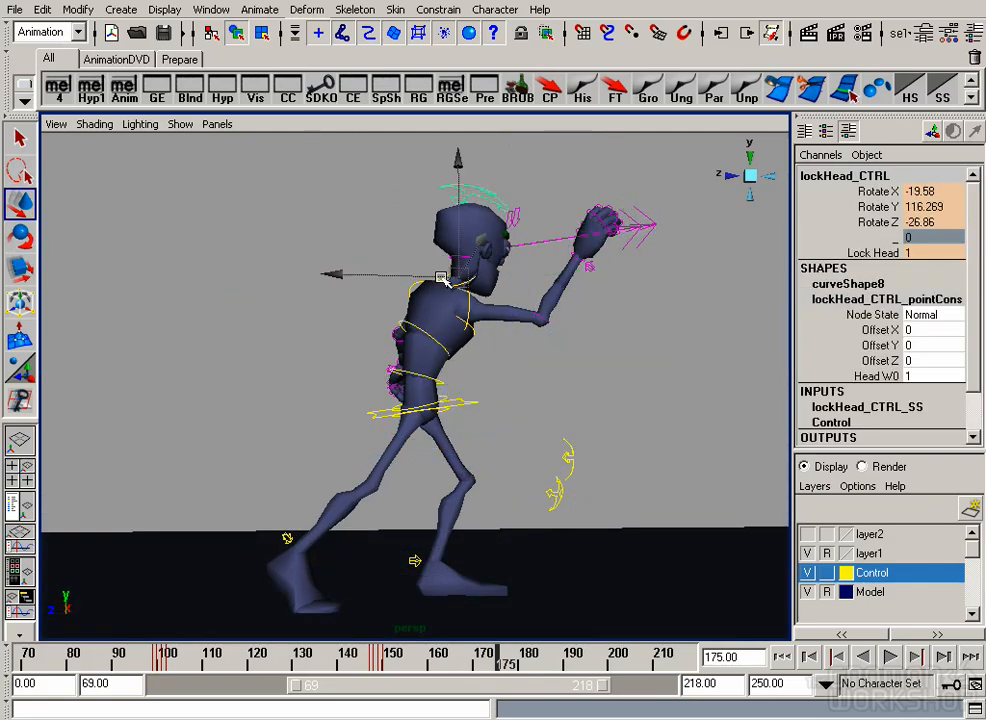
Step: Adjust the control at the neck base and rotate lockHead_CTRL to about X -32.193, Y 116.001, Z -37.876
left_click(452, 286)
key("e")
mouse_move(464, 298)
left_mouse_down()
mouse_move(437, 227)
mouse_move(415, 209)
mouse_move(480, 256)
mouse_move(445, 197)
mouse_move(440, 270)
mouse_move(465, 295)
left_mouse_up()
key("w")
left_click(469, 194)
key("e")
key("w")
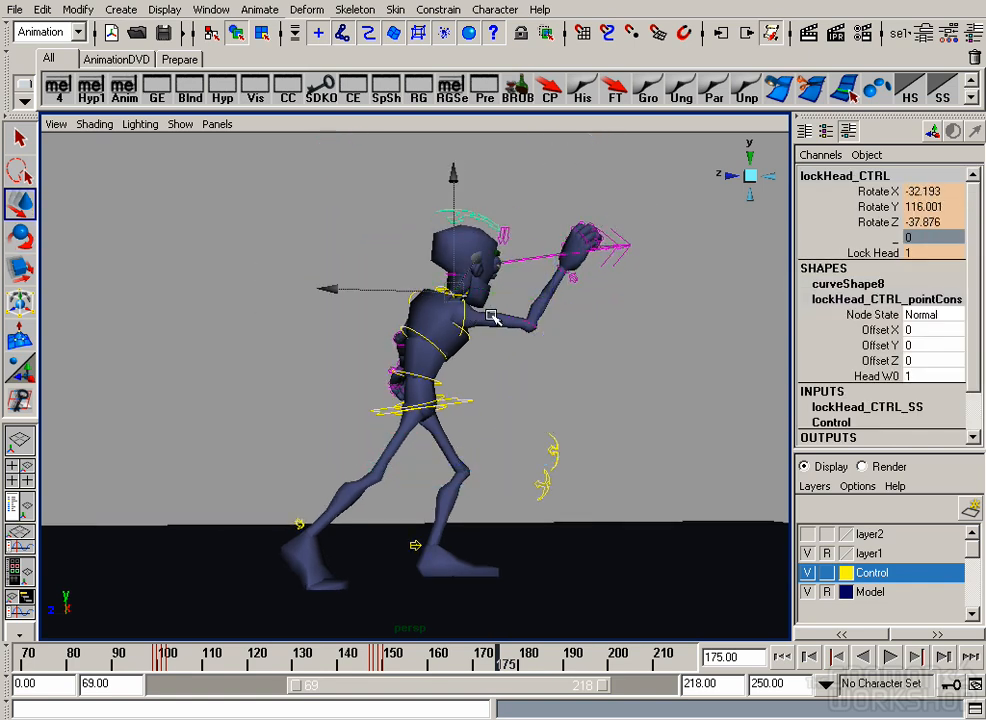
Step: Straighten the right arm forward by rotating Right_ElbowFk_CTRL to about Rotate Z 23.382
left_click(492, 317)
key("e")
mouse_move(528, 232)
left_mouse_down()
mouse_move(585, 222)
mouse_move(540, 222)
left_mouse_up()
left_click_drag(580, 320, 552, 315, "alt")
key("w")
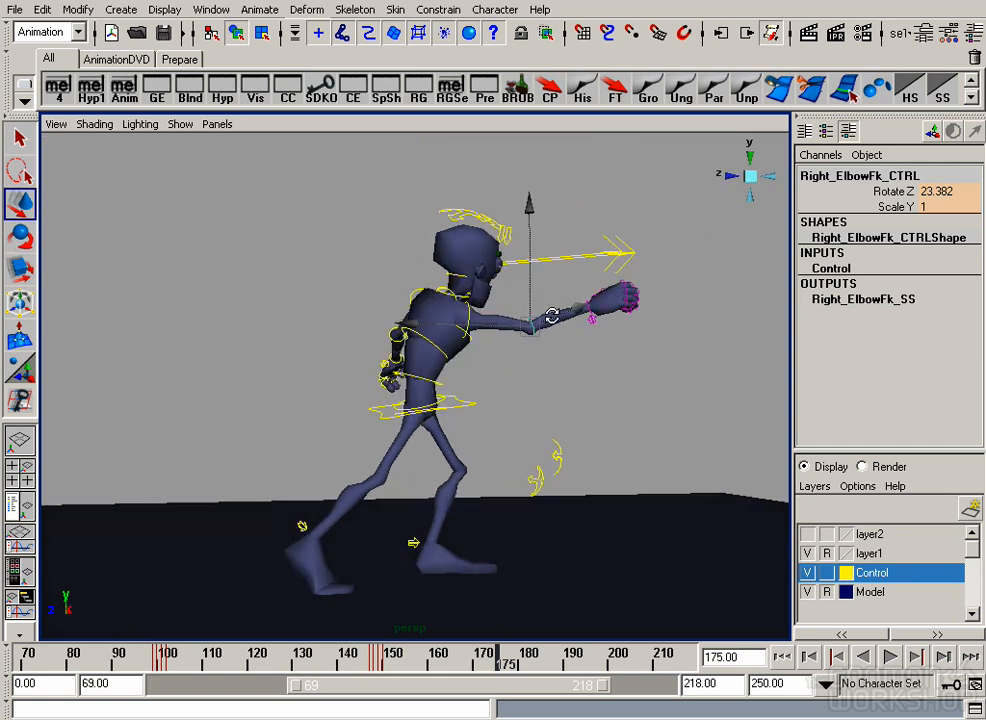
Step: Check the arm pose in the reference video, readjust the head tilt and swing the left arm back behind the body
key("alt+Tab")
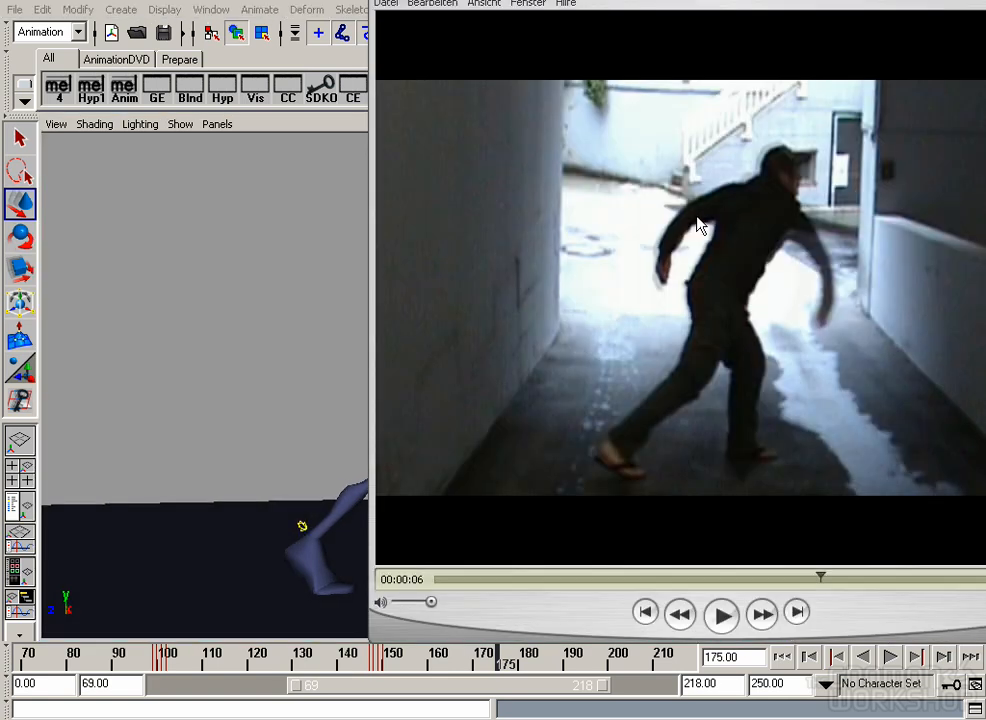
left_click(233, 217)
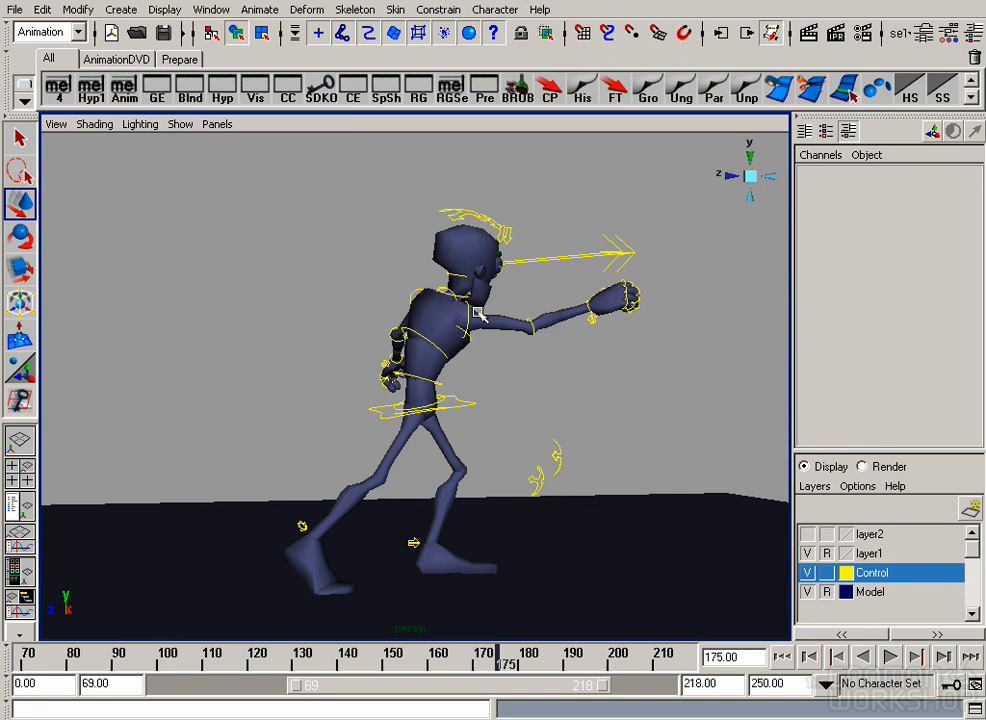
left_click(475, 216)
key("e")
left_click_drag(458, 207, 473, 247)
key("w")
left_click(412, 299)
key("e")
key("w")
Step: Switch the viewport to camera1 and key all the character controls and the ball at frame 175
right_click_drag(643, 407, 405, 374, "alt")
left_click(566, 322)
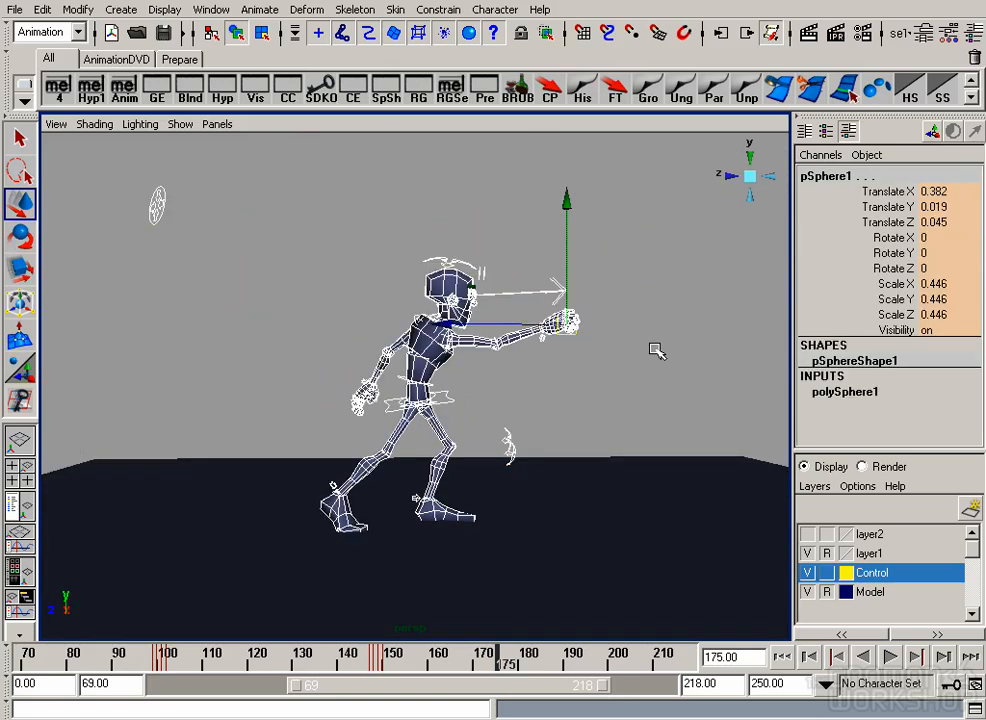
left_click(217, 124)
mouse_move(253, 145)
left_click(372, 159)
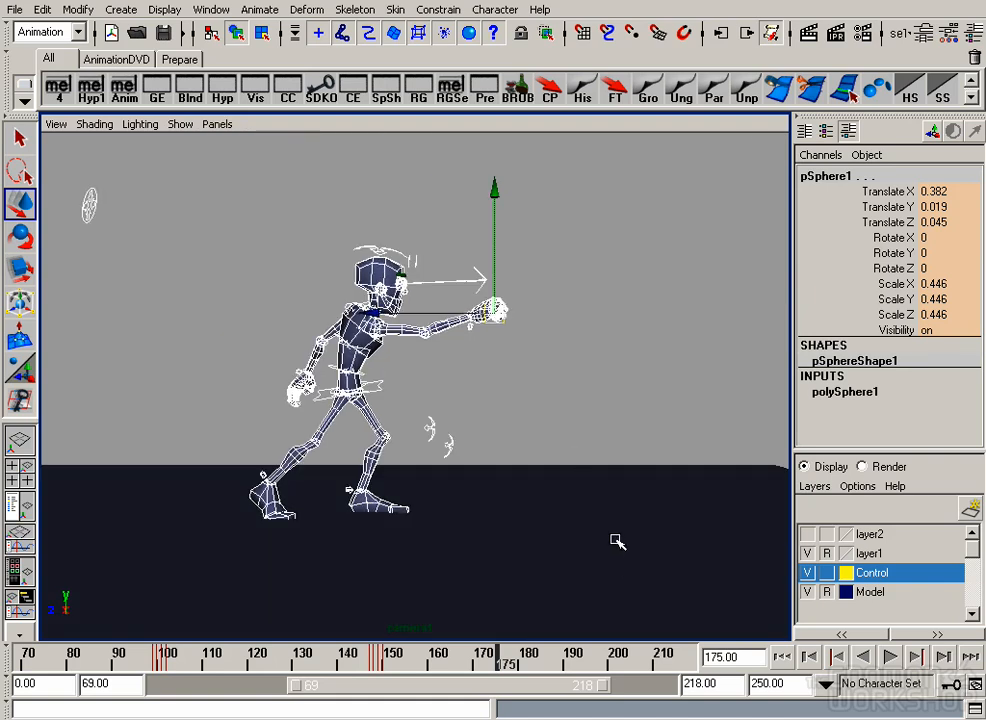
key("s")
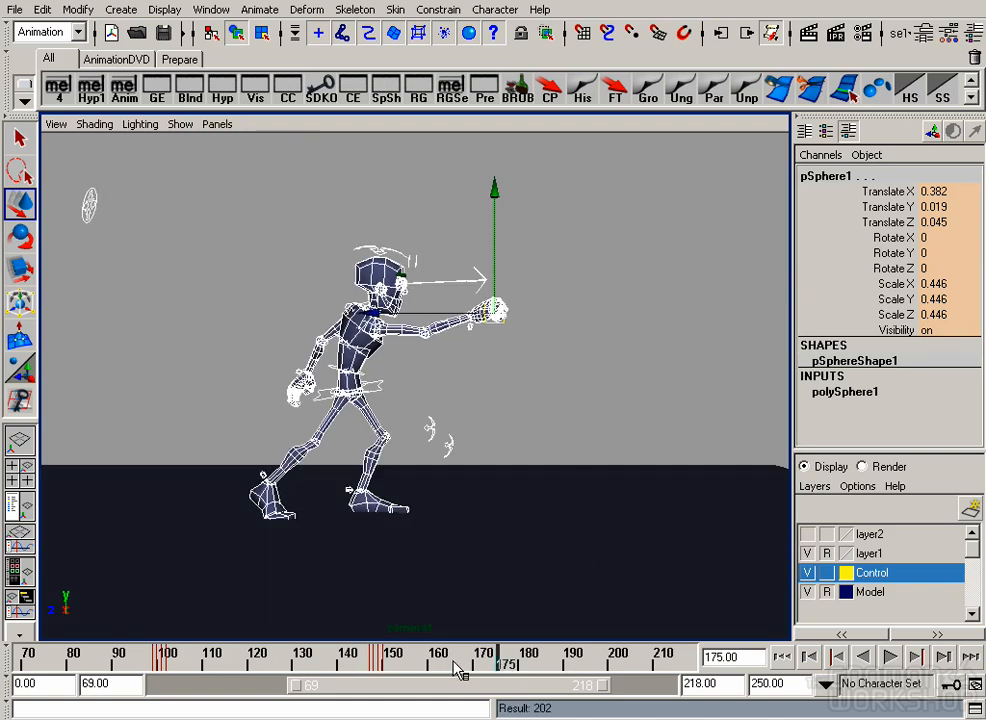
Step: Scrub and play back the timeline to review the timing of the blocked poses up to the throw
left_click_drag(458, 670, 392, 665)
left_click(492, 660)
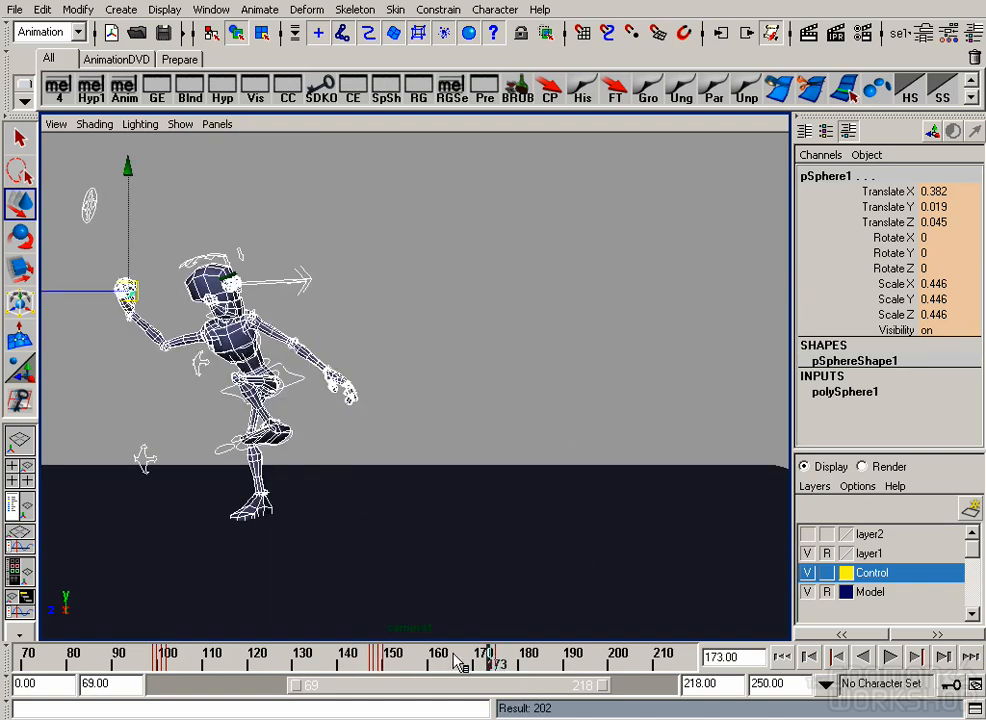
key("alt+v")
key("alt+v")
left_click(387, 659)
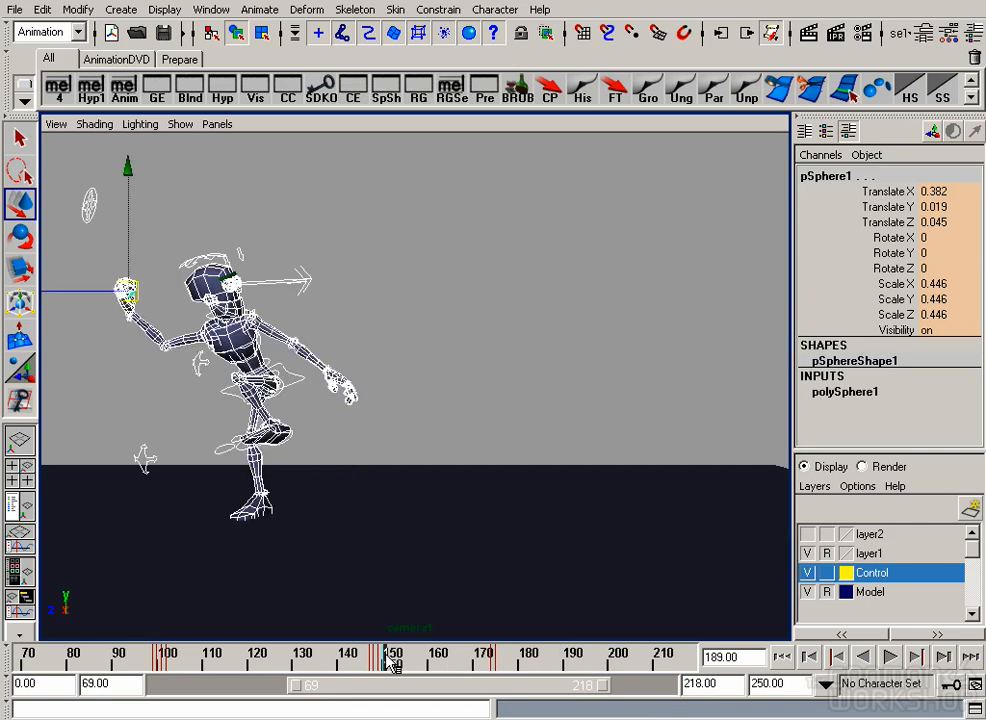
key("alt+v")
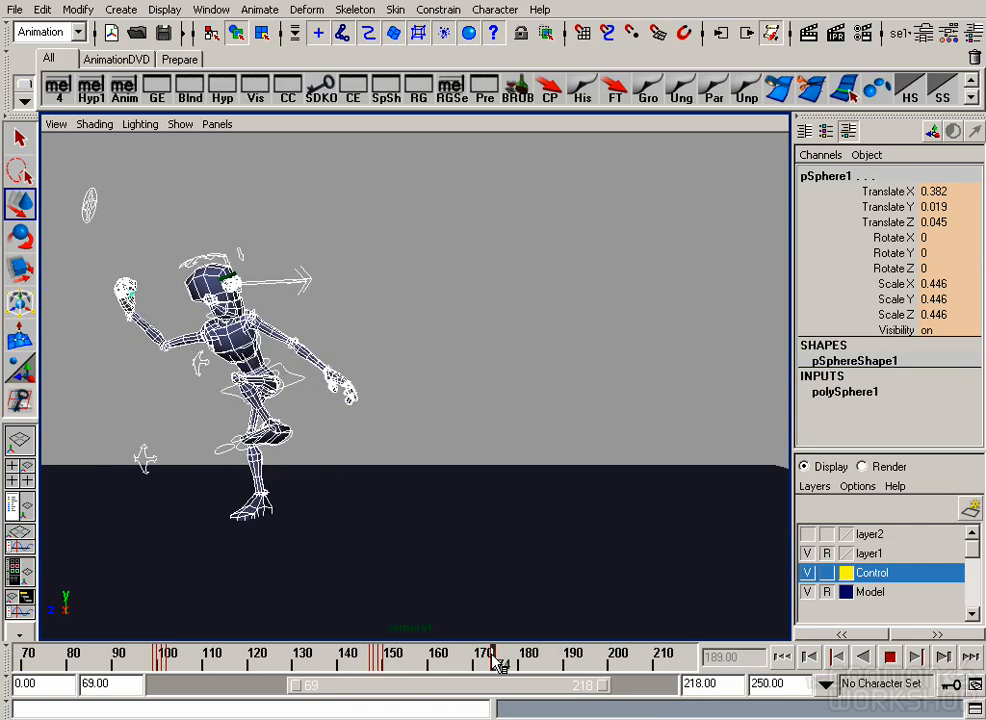
left_click(300, 658)
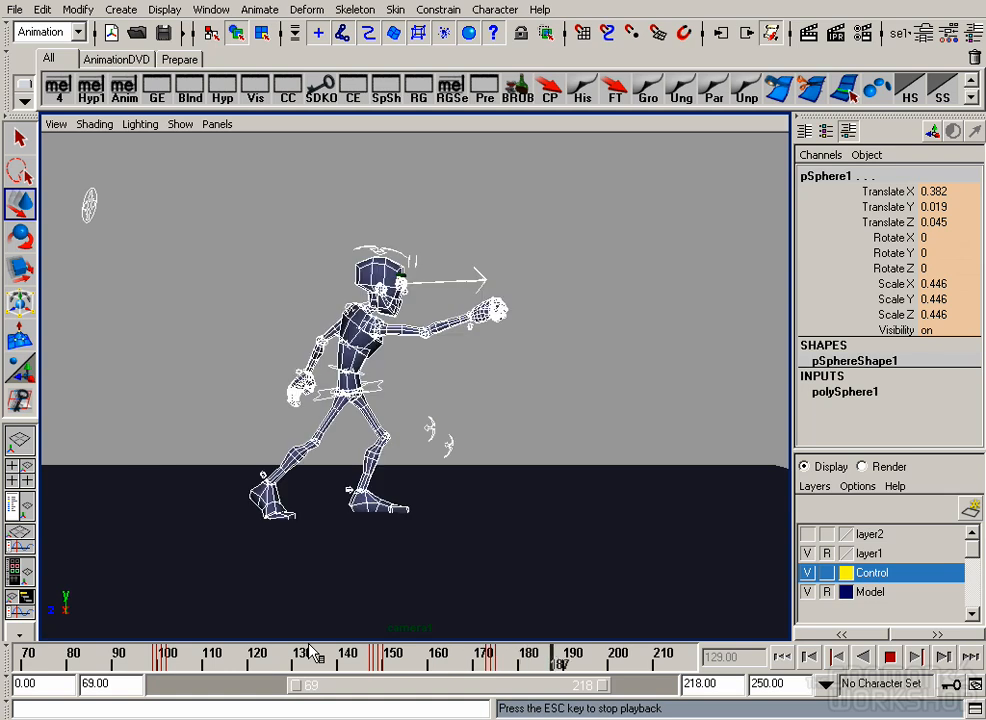
key("alt+v")
Step: Return to frame 175, clear the selection and display the character shaded
left_click(498, 658)
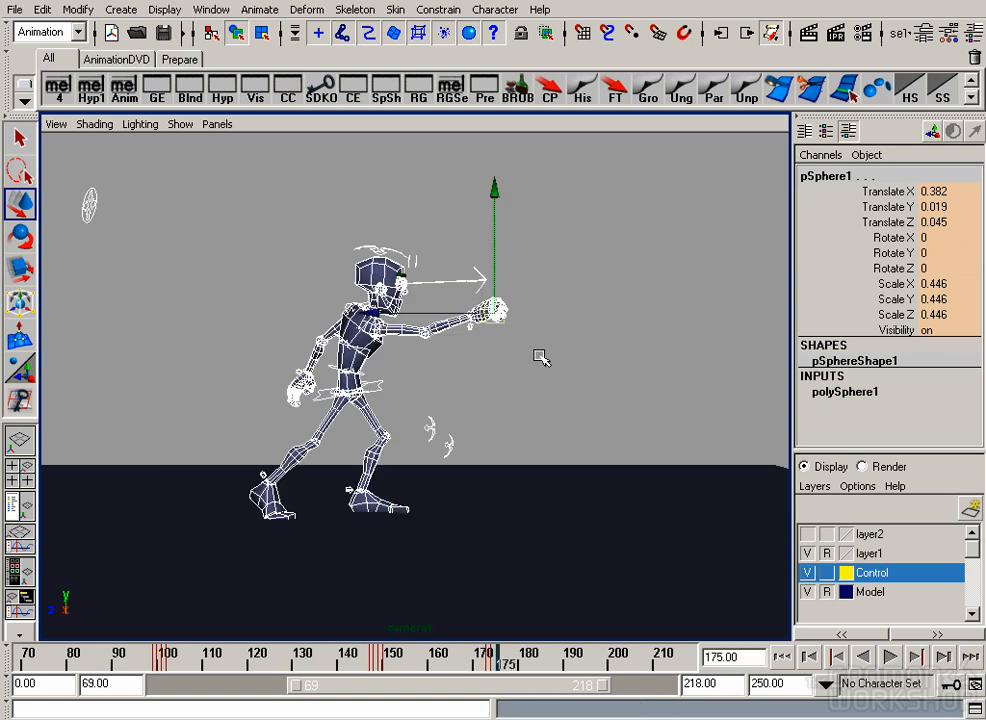
left_click(535, 397)
key("5")
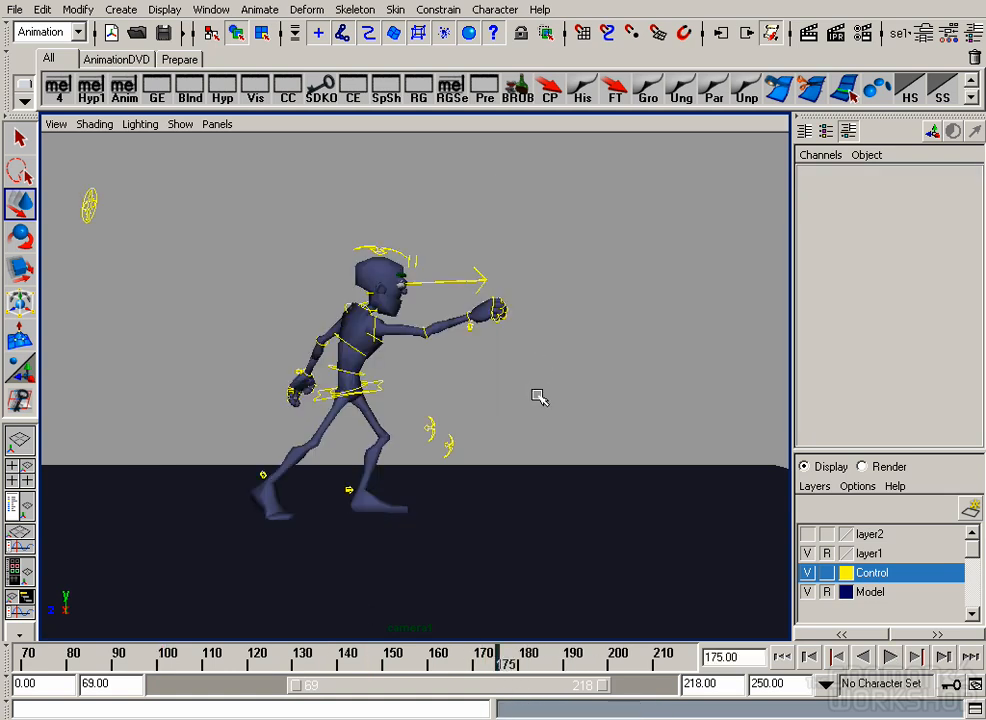
Step: Switch to Sequence 02.mov in the video player, display it at normal size and place its window beside the character
key("alt+Tab")
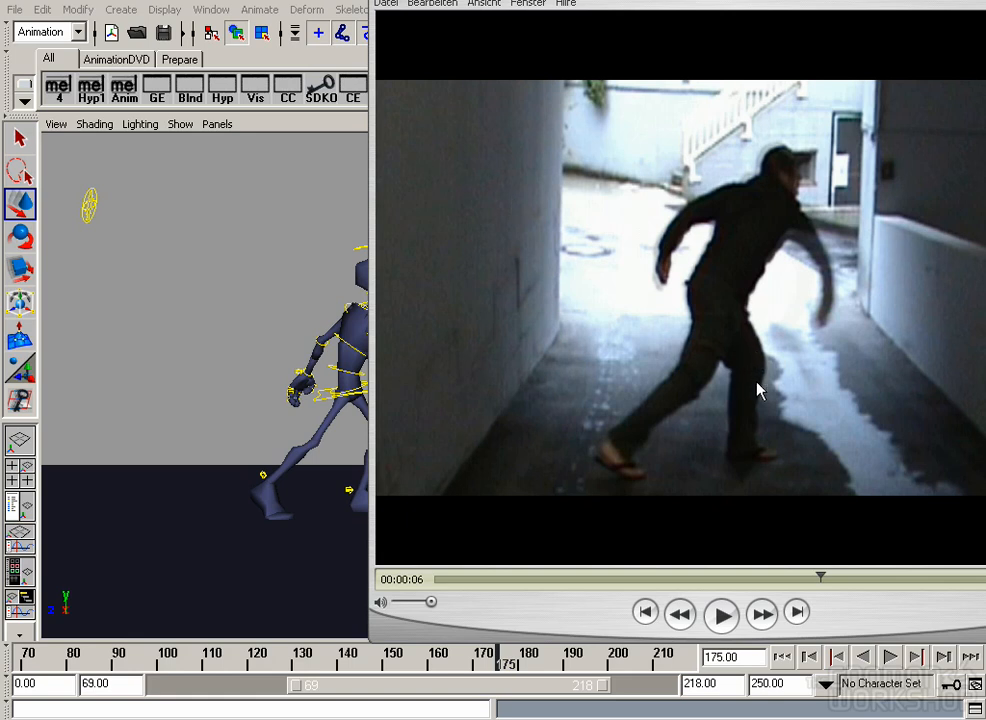
left_click_drag(671, 0, 603, 20)
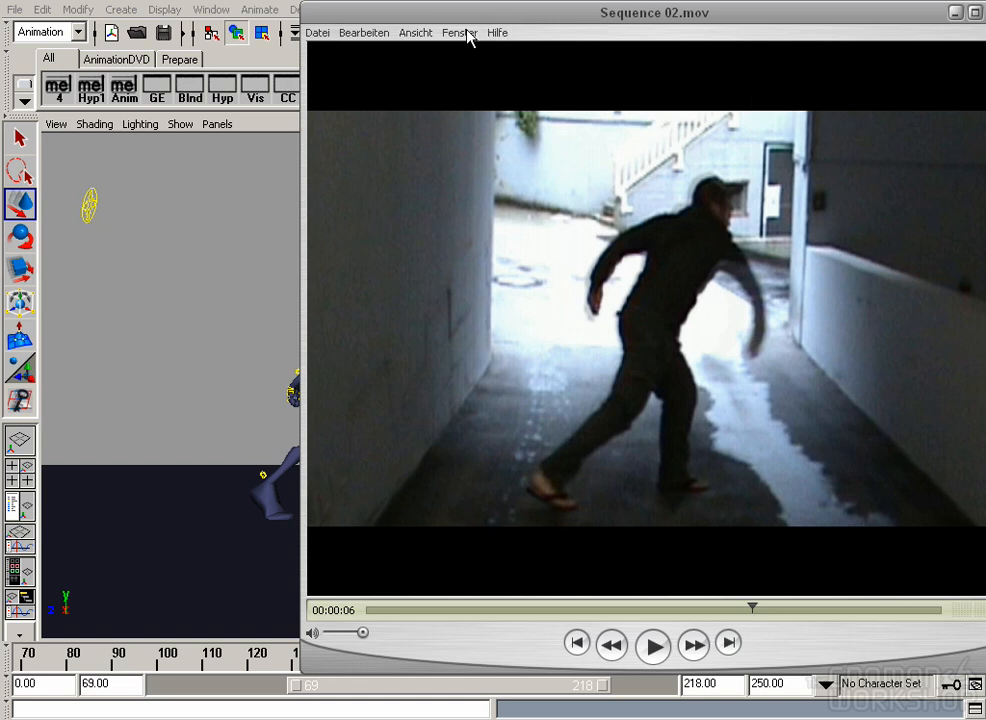
left_click(416, 33)
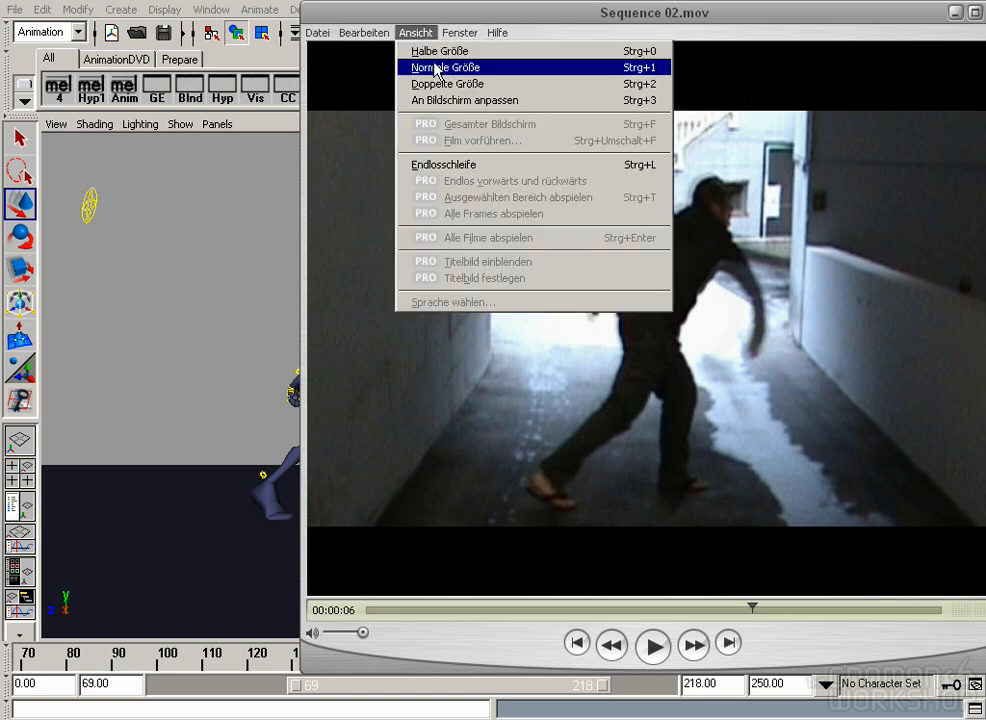
left_click(424, 67)
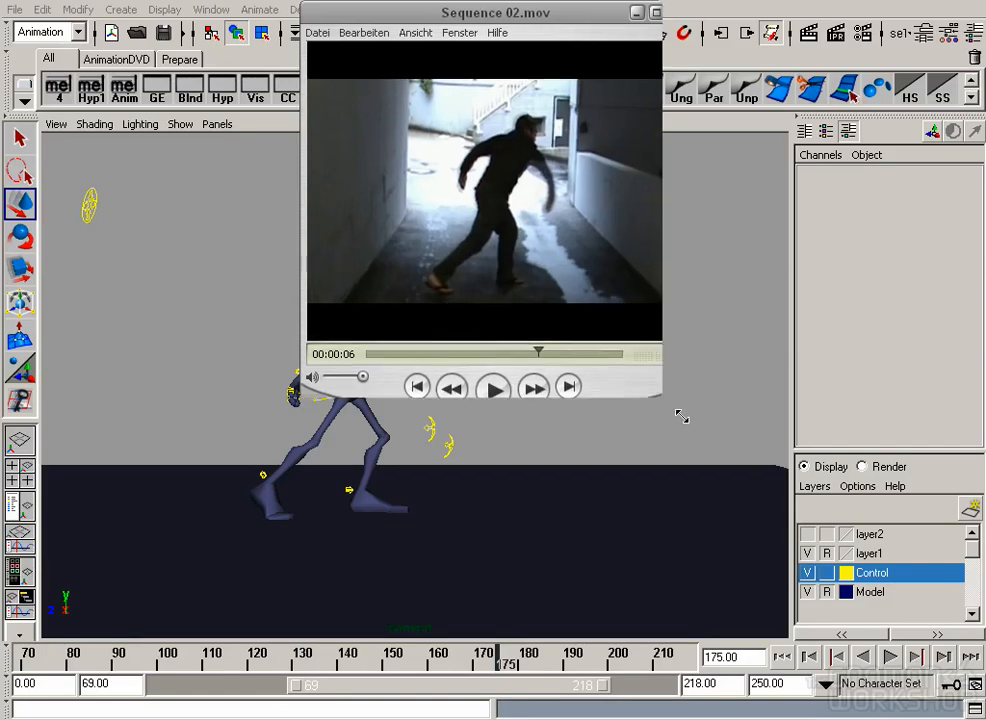
left_click_drag(491, 16, 772, 180)
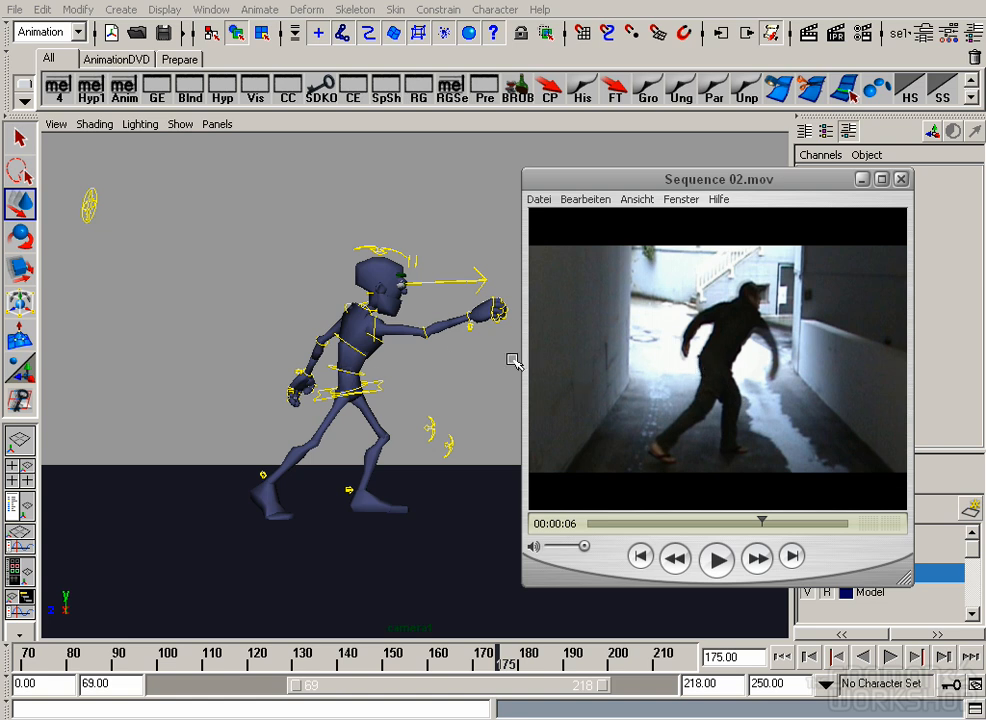
Step: Lean the body forward by rotating root_CTRL to about X -14.637, Y 111.707, Z -24.801
left_click(403, 333)
left_click(386, 391)
key("e")
mouse_move(326, 266)
left_mouse_down()
mouse_move(474, 288)
mouse_move(331, 275)
left_mouse_up()
key("w")
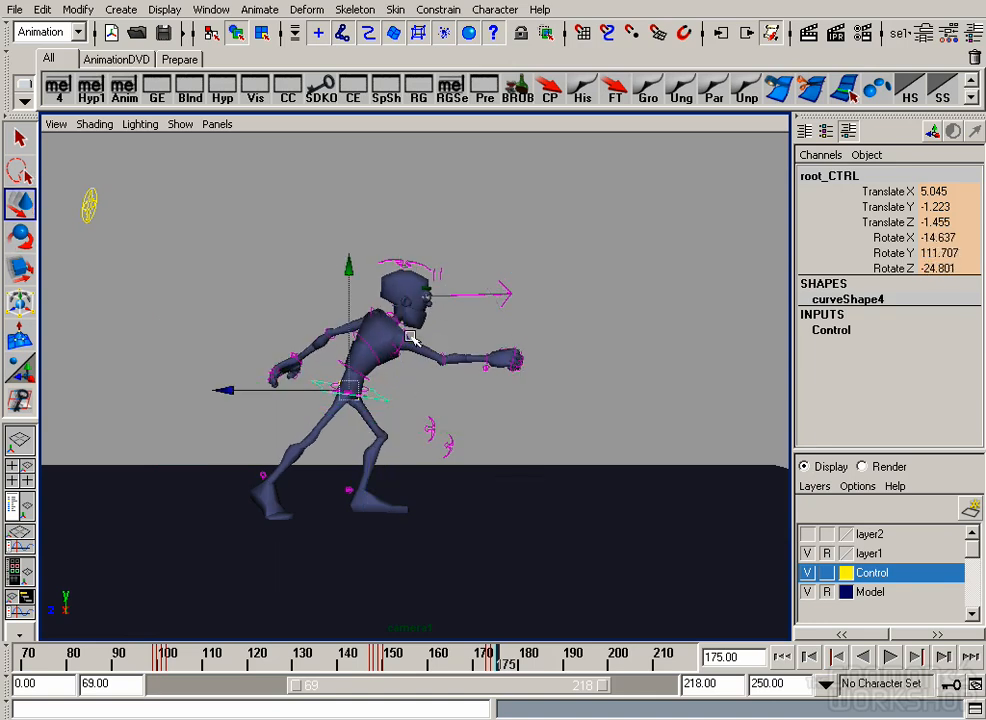
Step: Lower the extended right arm by rotating Right_ArmFk_CTRL to about X -35.766, Y 37.707, Z -5.976
left_click(411, 338)
key("e")
left_click_drag(411, 338, 497, 295)
left_click_drag(480, 343, 451, 301)
Step: Rotate the right forearm and hand controls so the throwing hand follows through forward and down
key("w")
left_click(455, 348)
key("e")
key("w")
left_click(500, 382)
key("e")
left_click_drag(493, 489, 461, 243)
Step: Inspect the lowered right arm from several perspective angles and return to the camera1 view
key("space")
left_click_drag(500, 365, 515, 306, "alt")
key("w")
left_click(496, 338)
key("e")
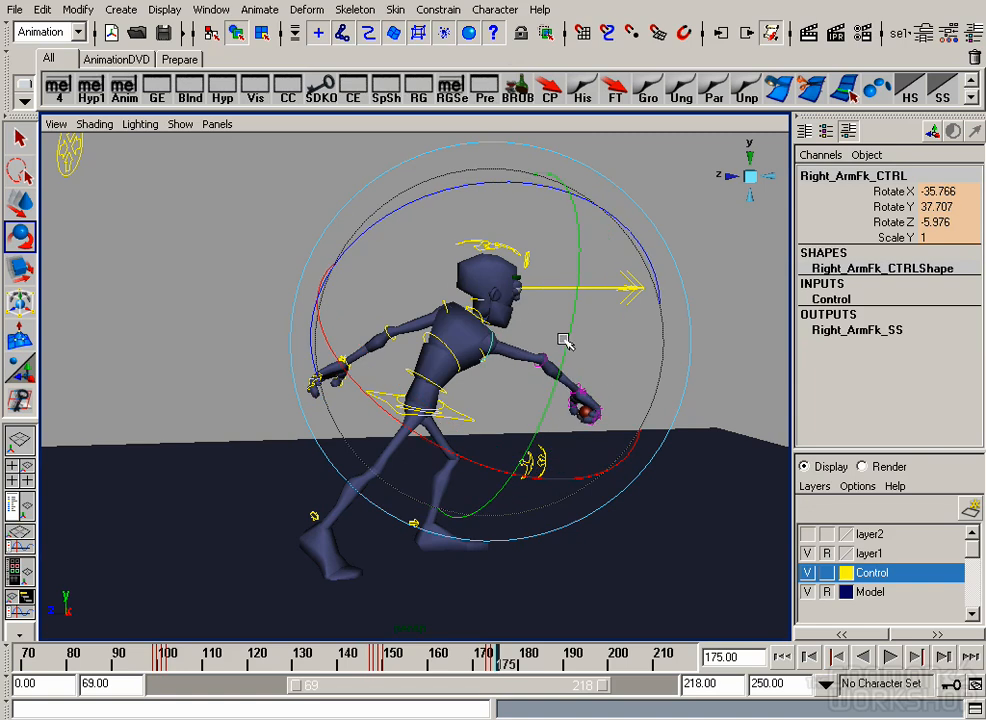
mouse_move(425, 430)
left_mouse_down("alt")
mouse_move(348, 444)
mouse_move(409, 434)
left_mouse_up("alt")
left_click_drag(460, 482, 509, 471, "alt")
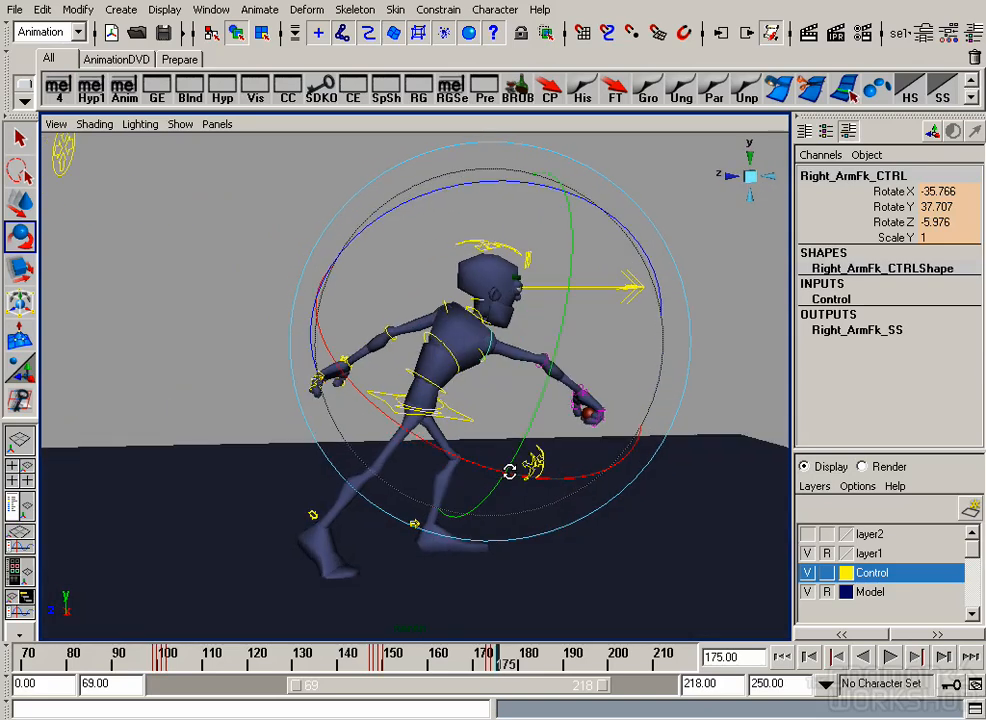
left_click(217, 124)
left_click(356, 140)
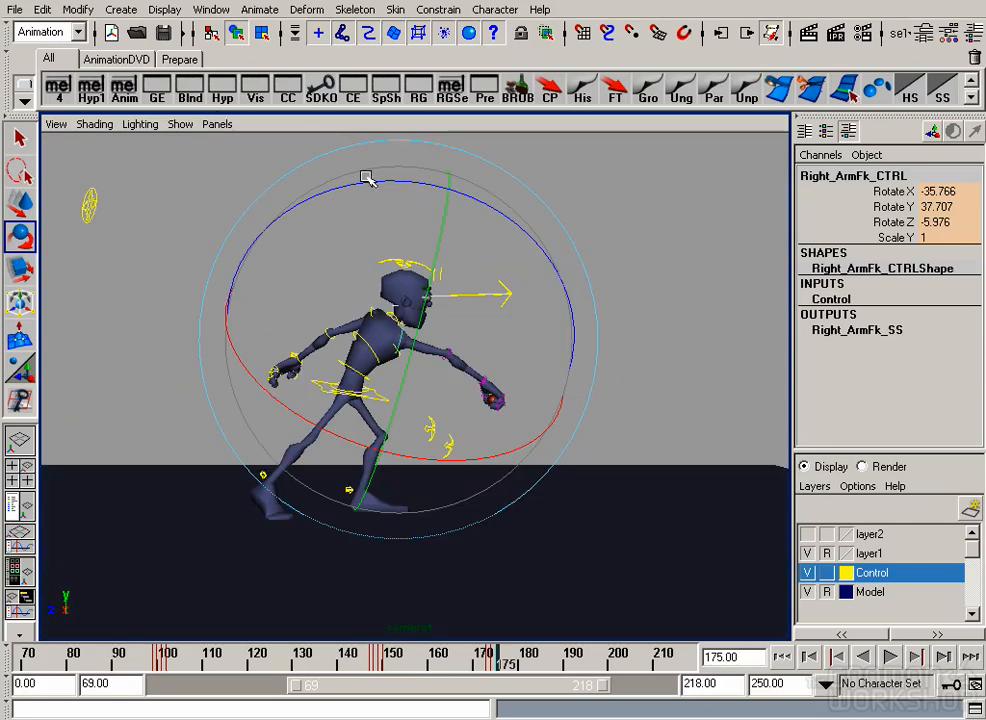
Step: Select the whole character, play back the animation to frame 176 and compare the pose with Sequence 02.mov
left_click_drag(95, 176, 684, 626)
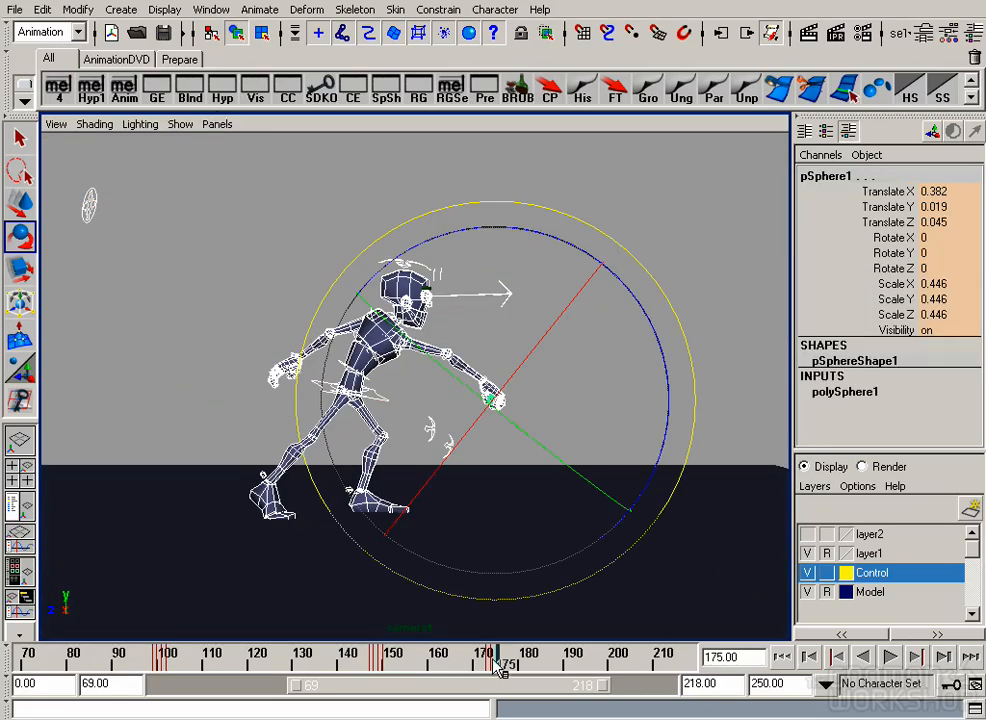
key("alt+v")
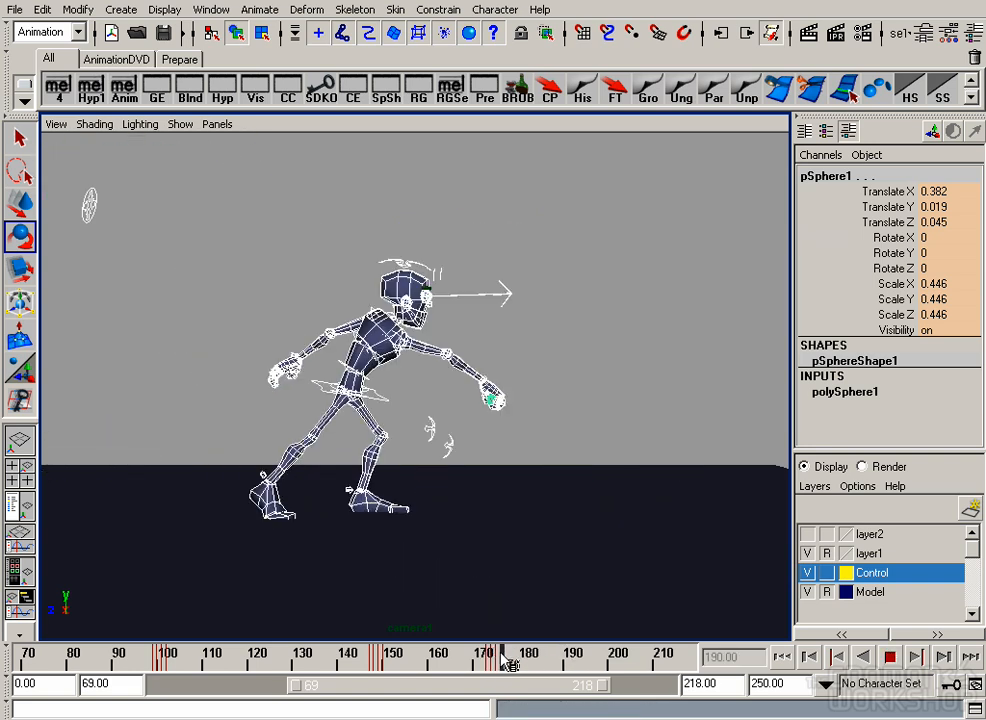
left_click(510, 664)
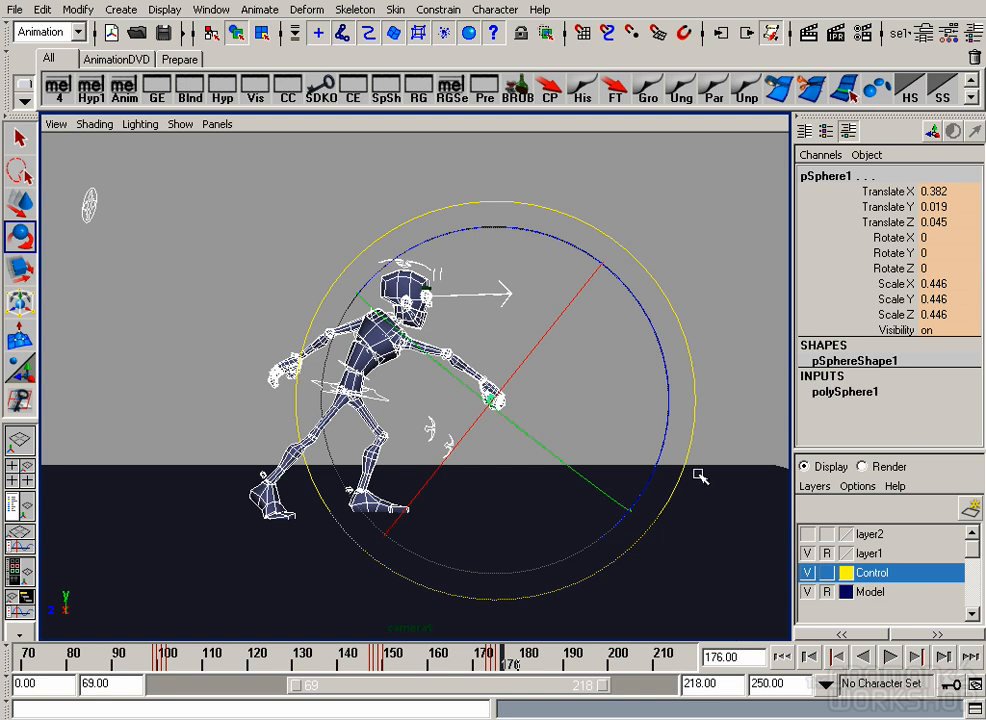
key("alt+Tab")
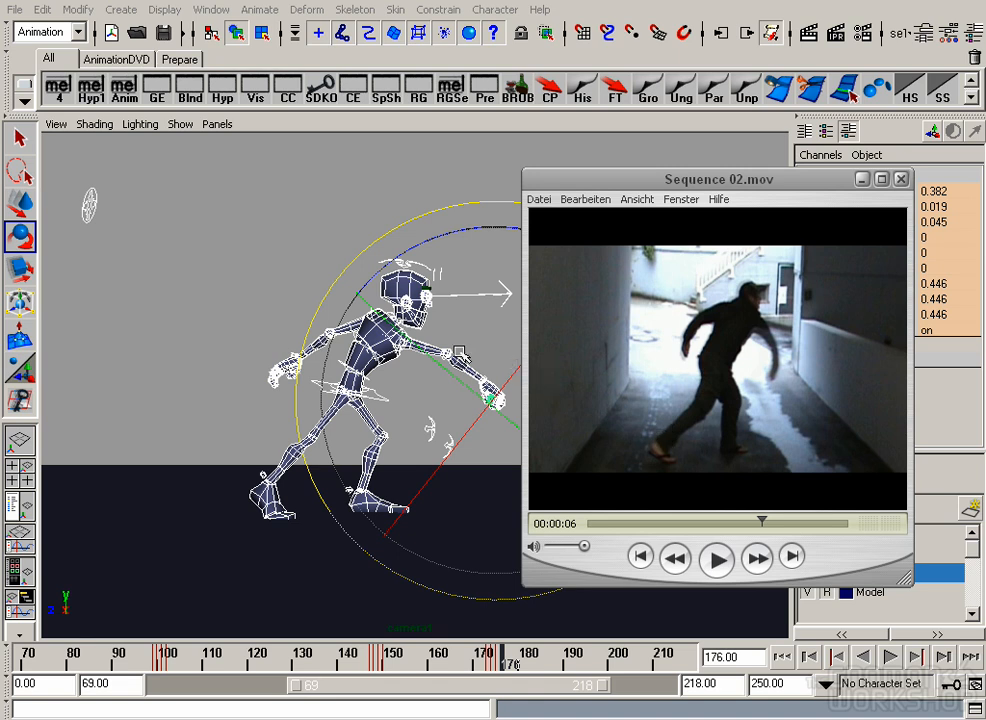
Step: Return to Maya and rotate the neck control to push the head further forward in the throw pose
left_click(357, 215)
key("w")
left_click(397, 314)
key("e")
left_click_drag(373, 258, 406, 262)
key("w")
left_click(412, 265)
key("e")
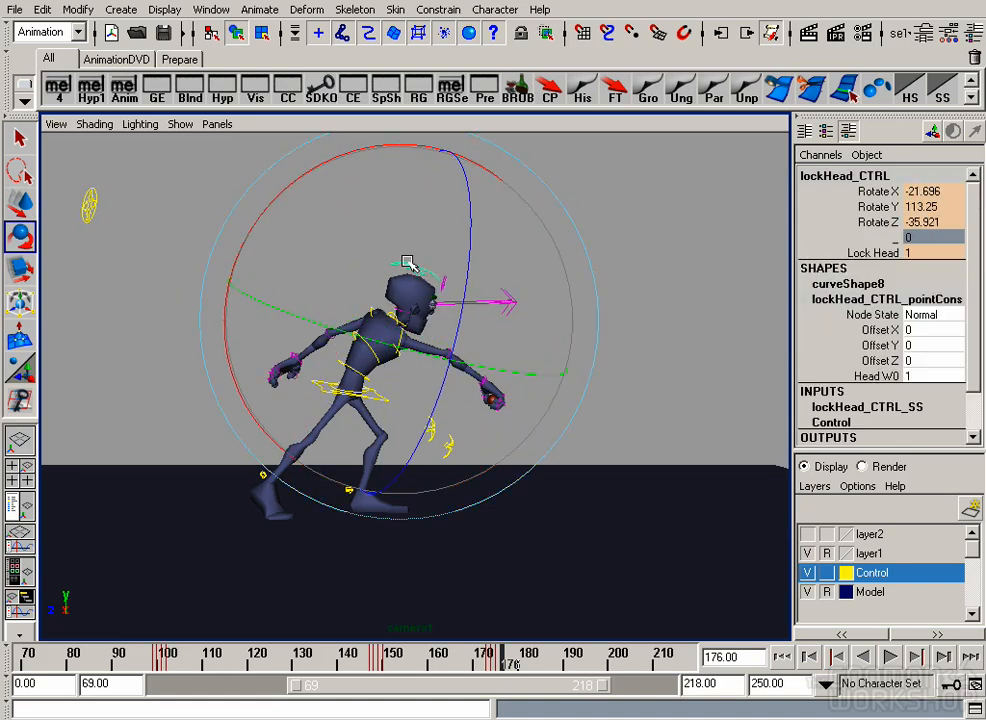
Step: Bring the adjusted throw pose to frame 175, key it on the character's controls and play it back
left_click_drag(510, 667, 498, 664)
key("w")
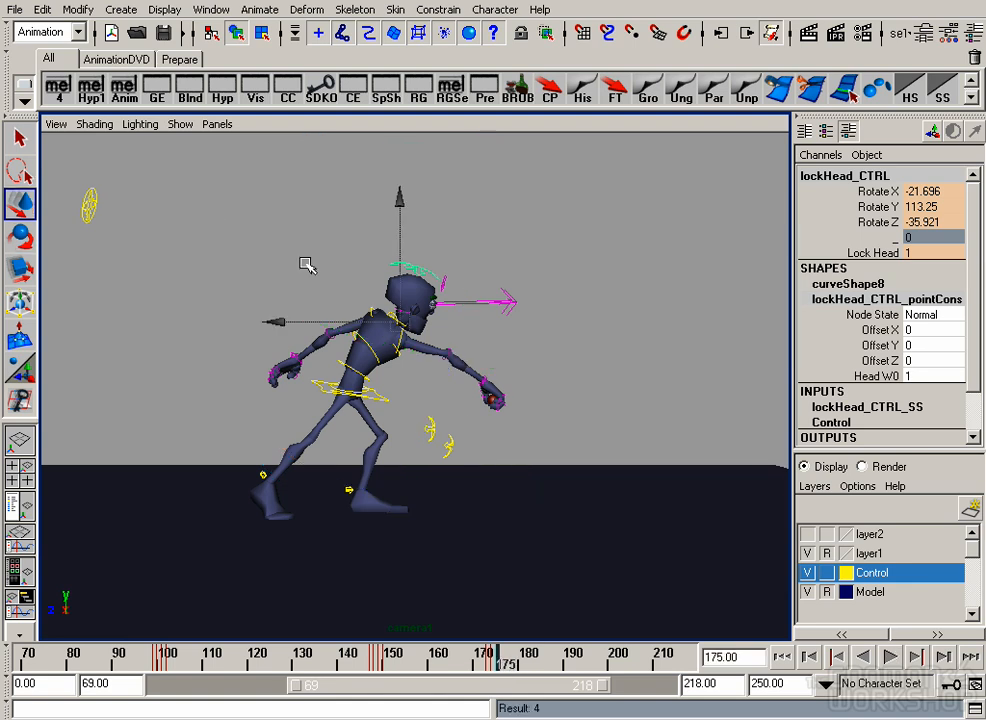
left_click(492, 400)
key("alt+v")
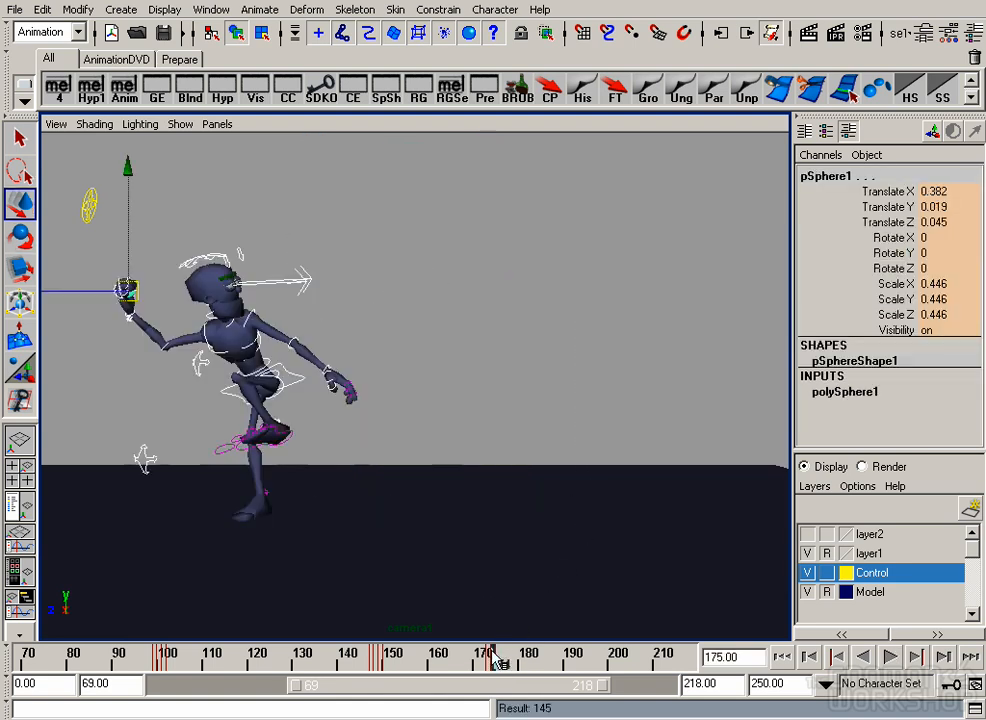
Step: Go to frame 187 and find the upright standing pose at 00:00:09 in Sequence 02.mov
left_click_drag(508, 659, 562, 660)
key("alt+Tab")
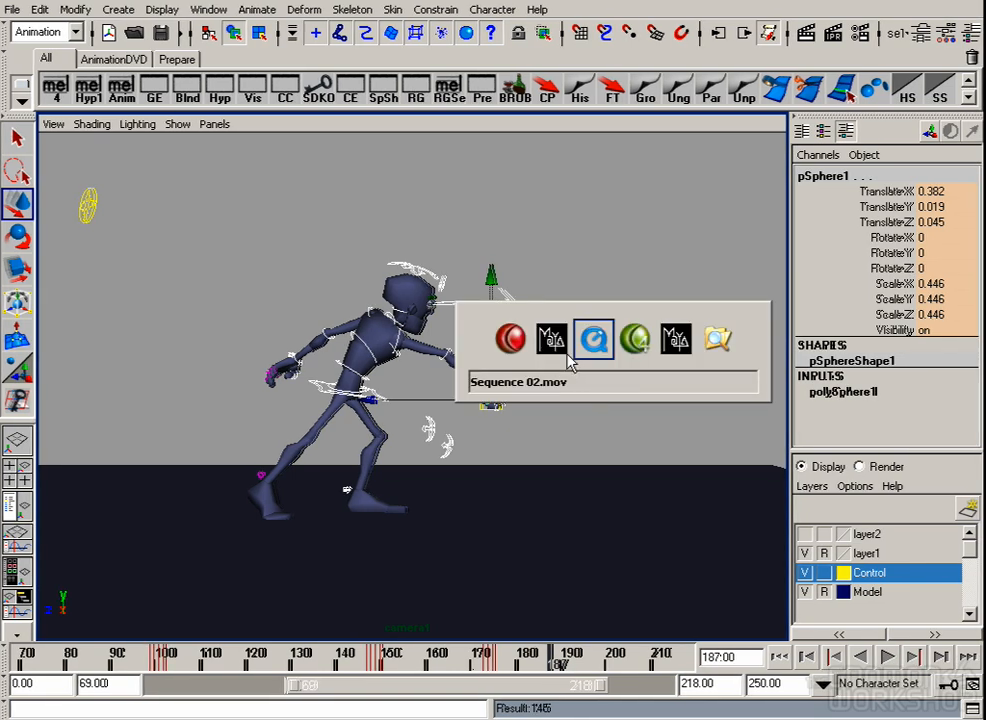
left_click_drag(766, 528, 818, 527)
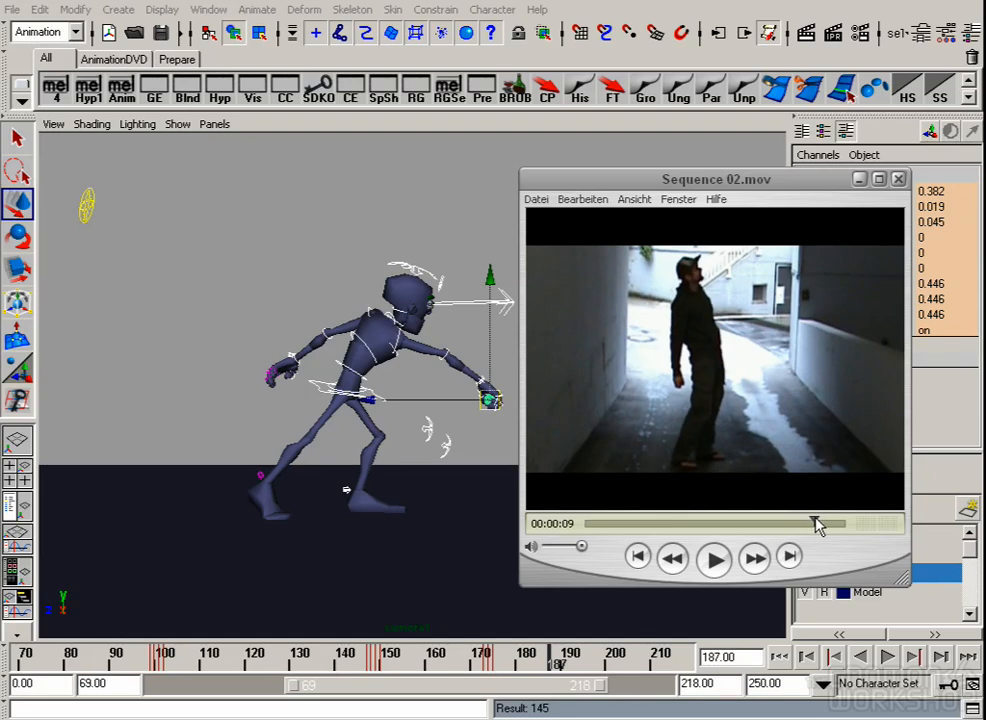
Step: Move Right_LegIk_CTRL forward to about Translate X -0.032, Z -0.26 and set its Lift Heel to 0
left_click(370, 218)
key("4")
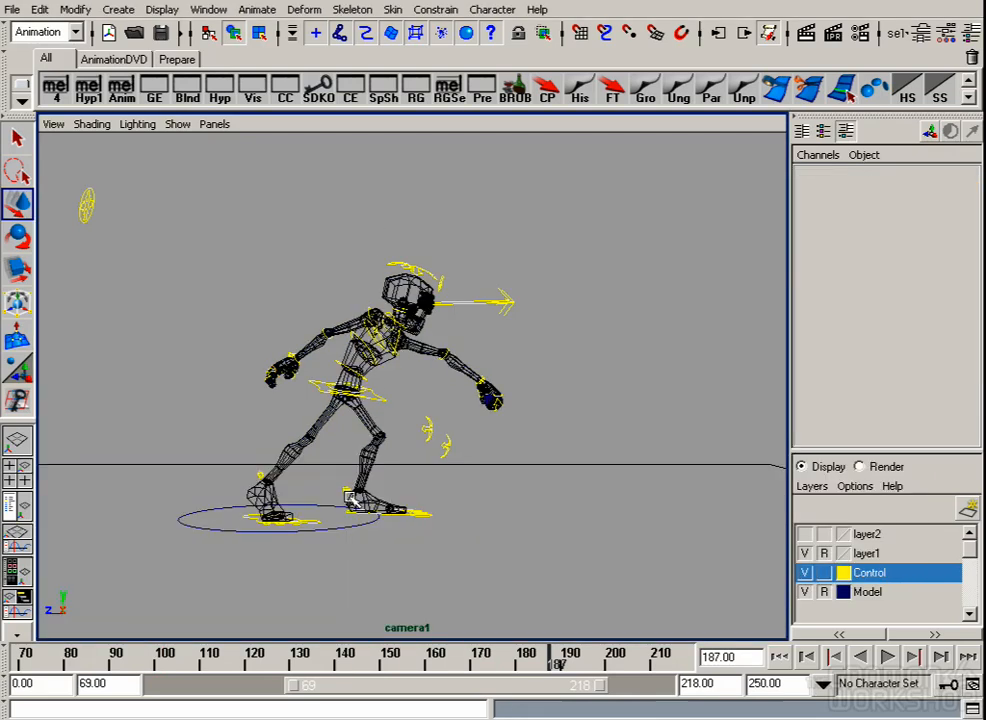
left_click(273, 521)
key("5")
mouse_move(209, 495)
left_mouse_down()
mouse_move(236, 490)
mouse_move(224, 494)
left_mouse_up()
double_click(944, 373)
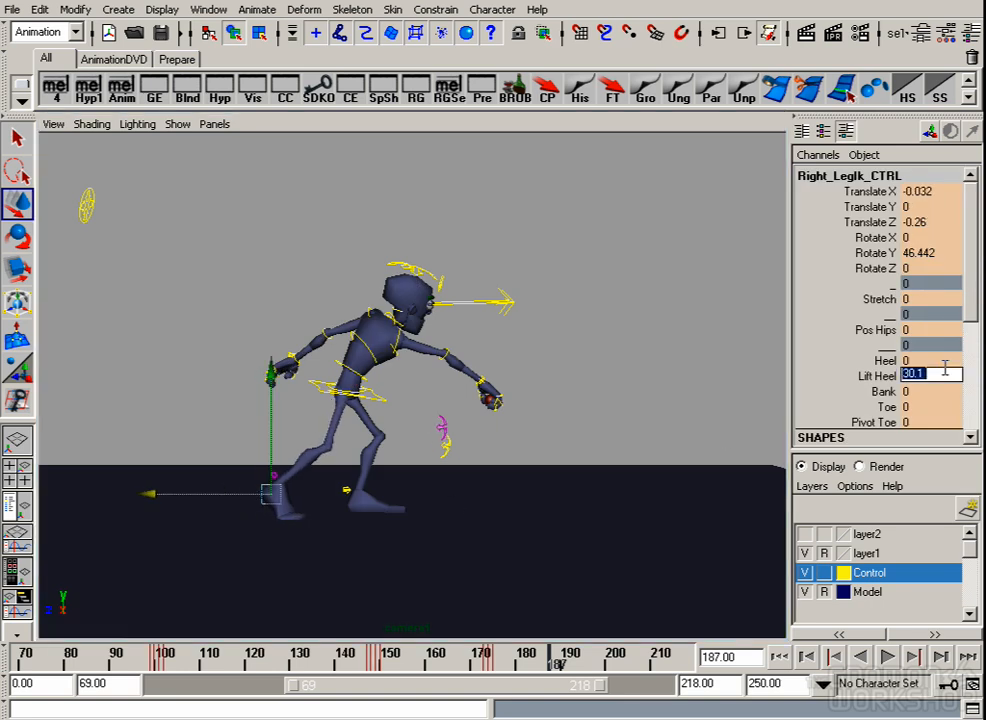
type("0")
key("Return")
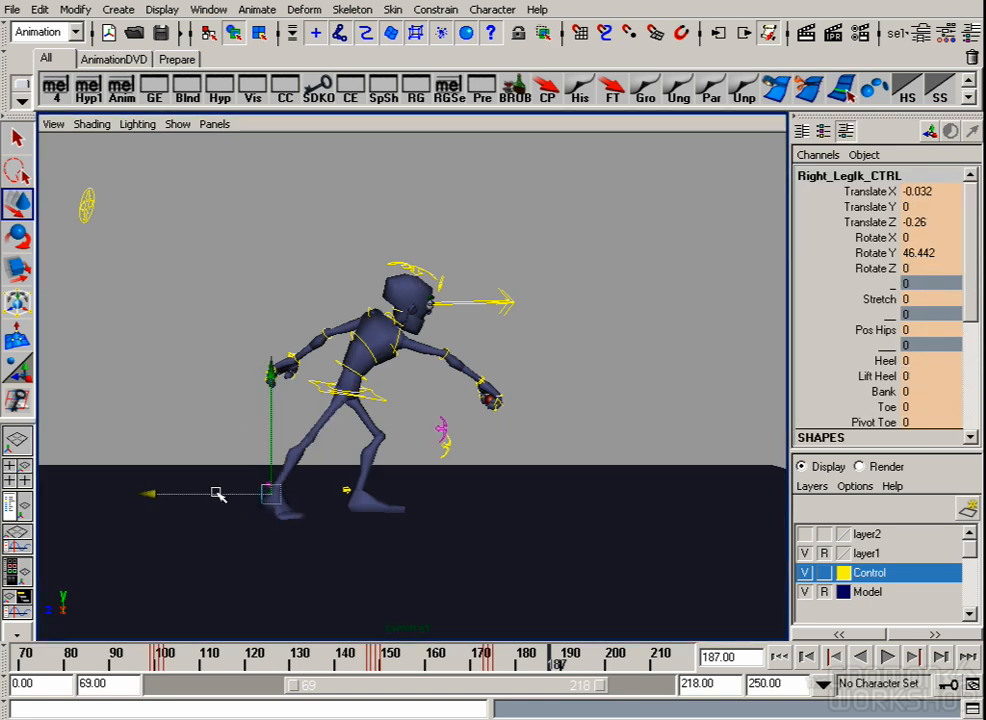
left_click_drag(218, 494, 220, 493)
Step: Pull the body back with root_CTRL and rotate it to about X -38.408, Y 73.734, Z -15.634
left_click(400, 396)
left_click_drag(428, 383, 396, 376)
key("e")
left_click_drag(387, 275, 341, 345)
key("w")
middle_click_drag(341, 345, 411, 392)
Step: Move the left foot back toward the right foot and shift root_CTRL to about Translate X 2.614, Y -0.538, Z -1.308
key("4")
left_click(375, 513)
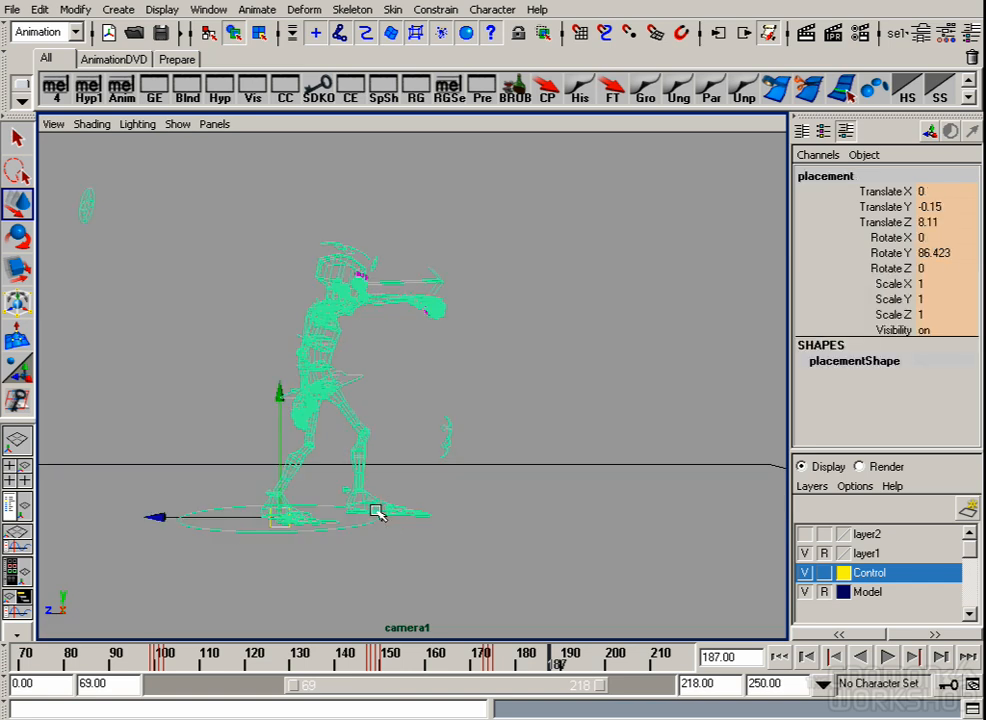
left_click(380, 504)
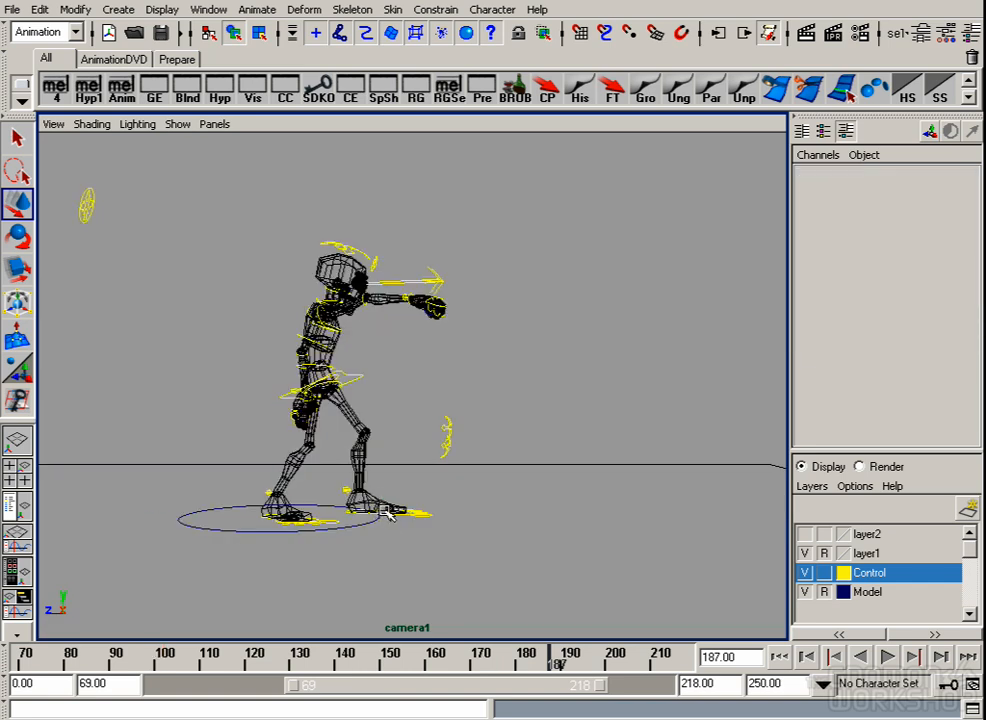
left_click(388, 512)
key("5")
left_click_drag(341, 488, 297, 489)
left_click(358, 380)
middle_click_drag(418, 475, 410, 470)
Step: In the perspective view, rotate the extended right arm downward from the shoulder
key("space")
left_click_drag(408, 339, 438, 394)
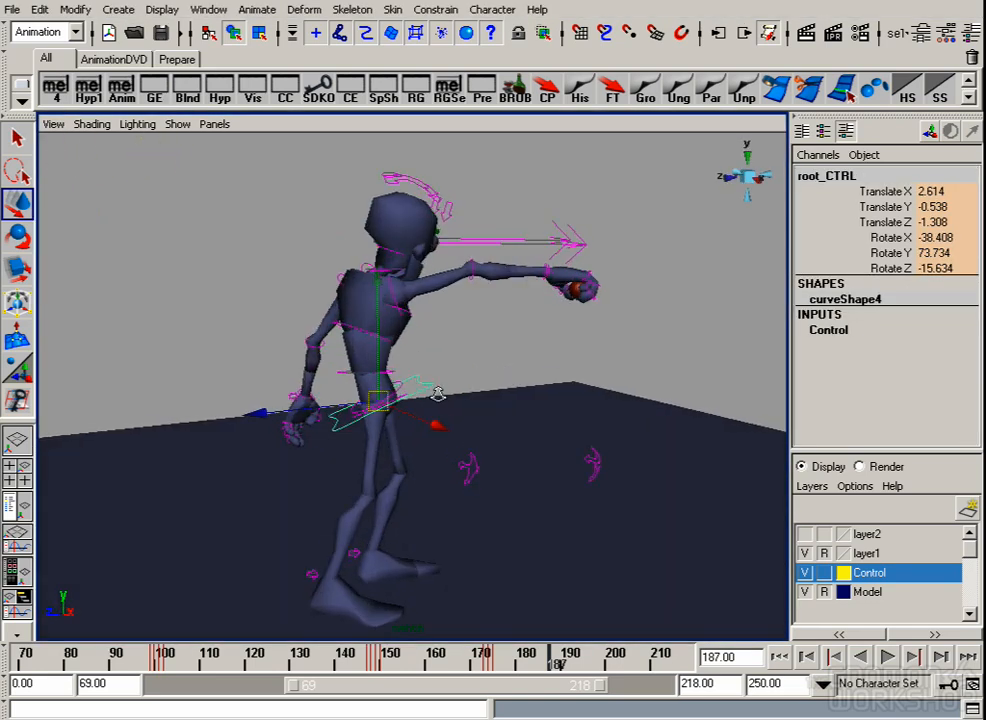
left_click(396, 276)
key("e")
left_click_drag(486, 299, 406, 493)
left_click_drag(457, 348, 411, 356)
Step: Reset spineMid_CTRL and the other selected upper-body controls to 0 rotation on all axes and Scale Y 1
key("w")
left_click(380, 367)
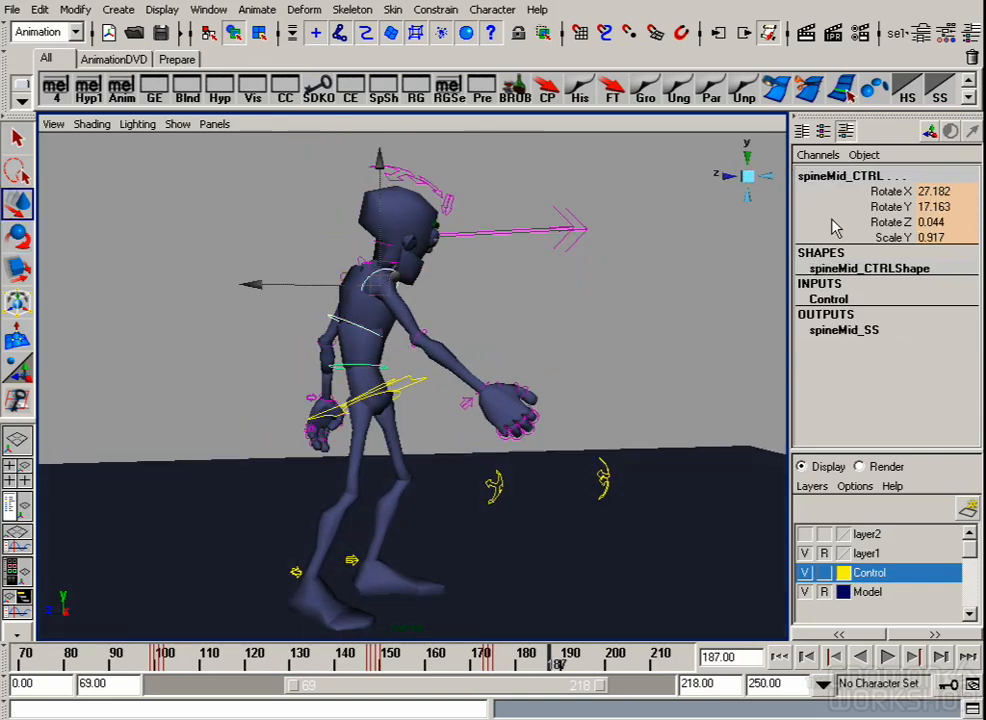
left_click_drag(940, 224, 946, 188)
type("0")
key("Return")
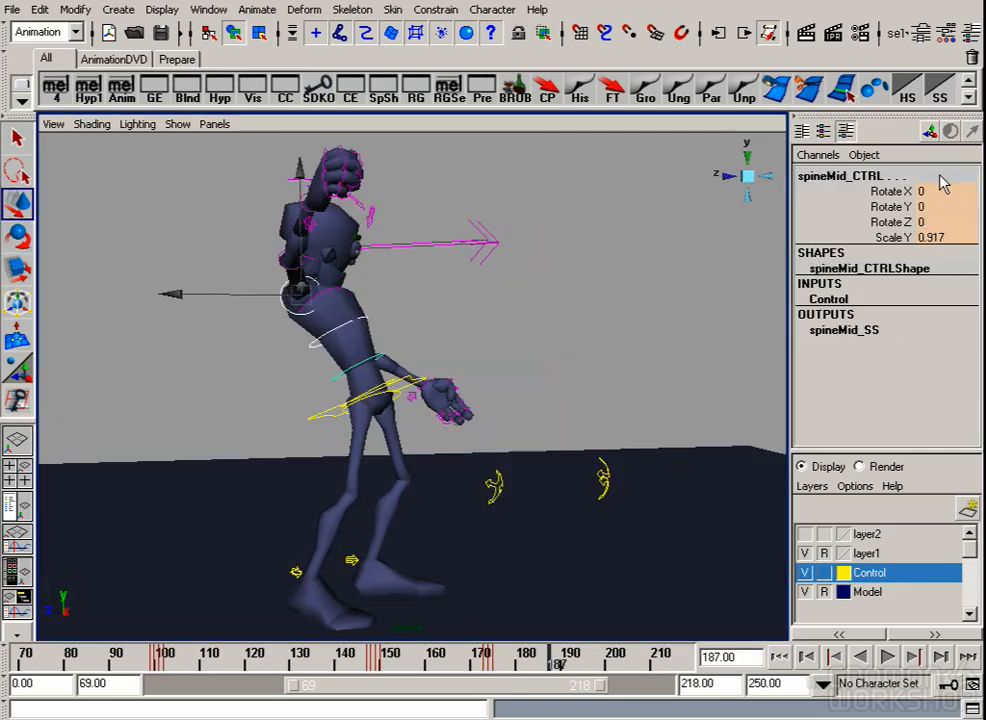
double_click(945, 237)
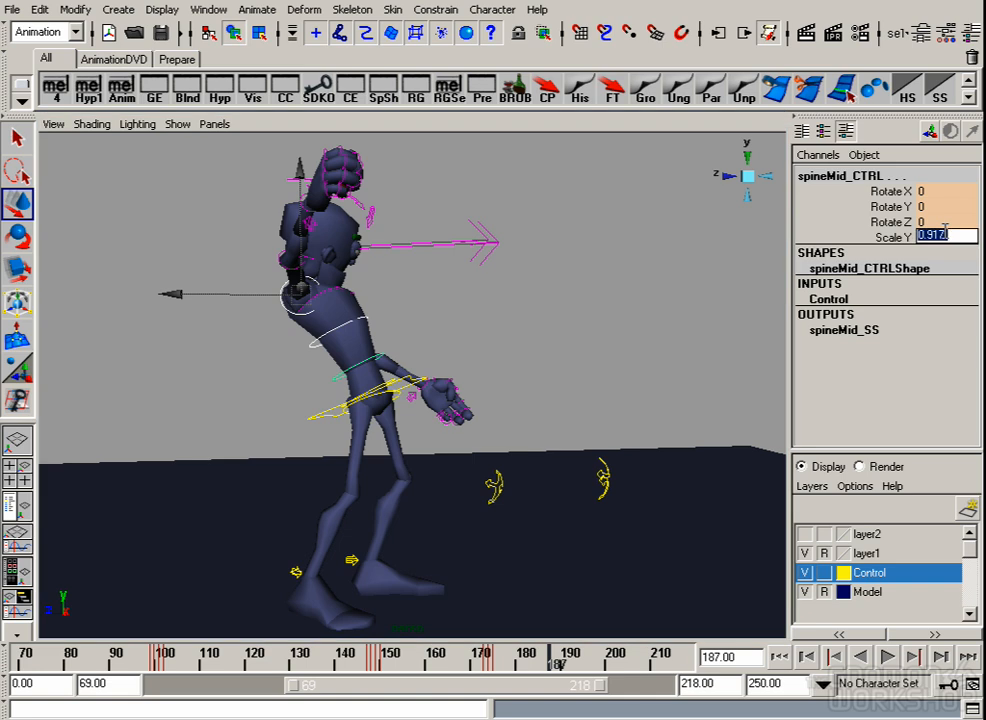
type("1")
key("Return")
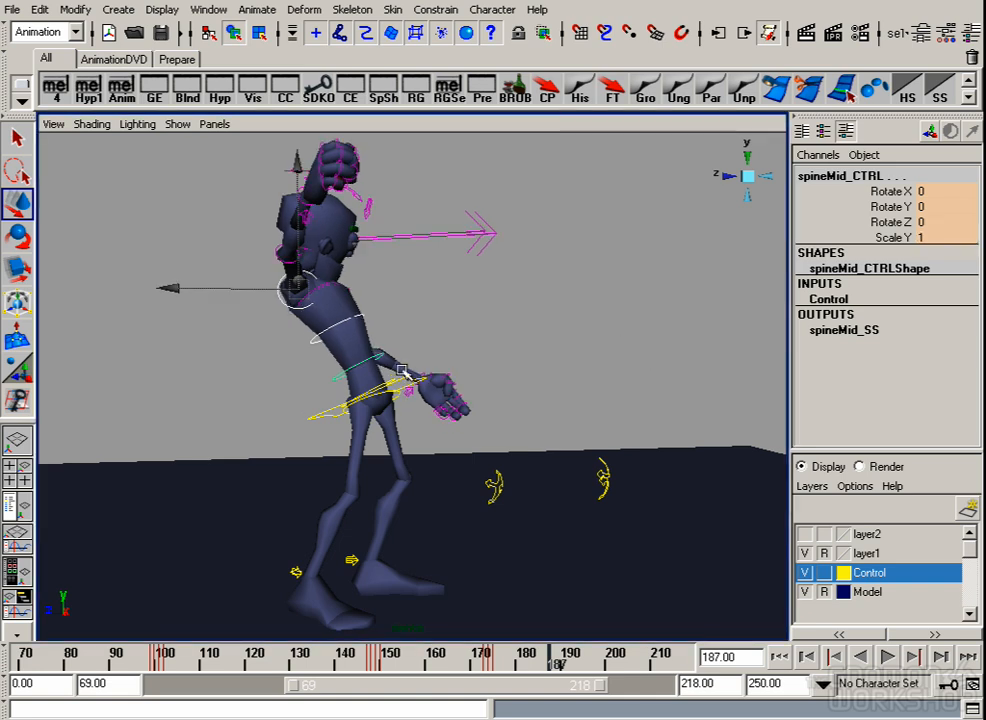
Step: Reset Rotate X, Y and Z to 0 on root_CTRL and the hip control selected with it
left_click(383, 410)
left_click_drag(945, 237, 946, 268)
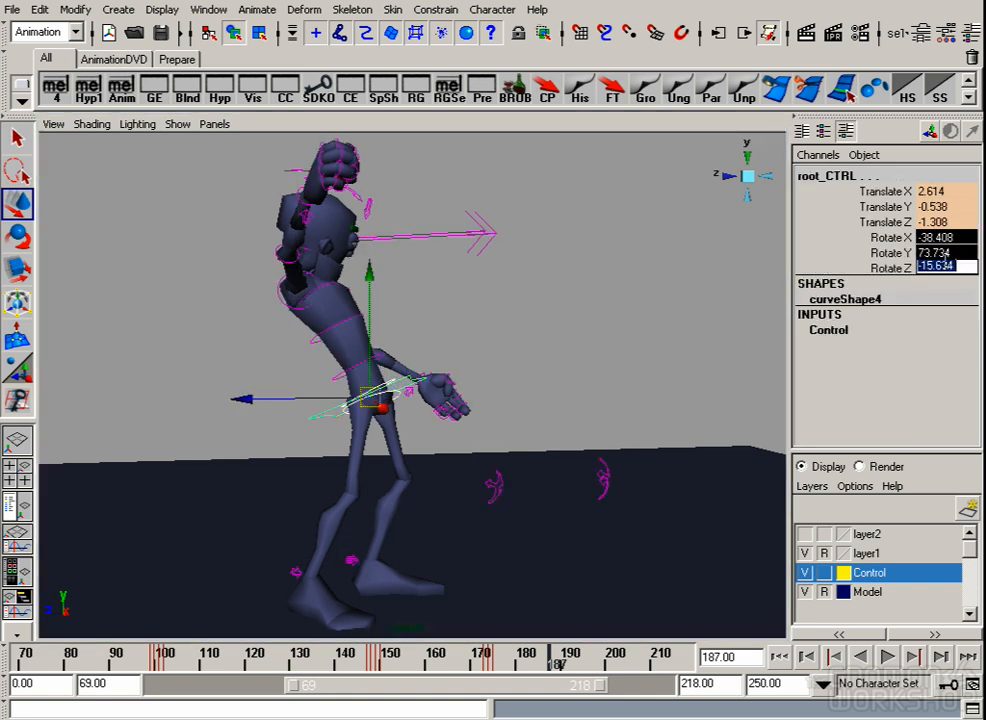
type("0")
key("Return")
Step: Reset the X, Y and Z rotations of head_CTRL and lockHead_CTRL to 0
left_click_drag(505, 363, 377, 254, "alt")
left_click(363, 224)
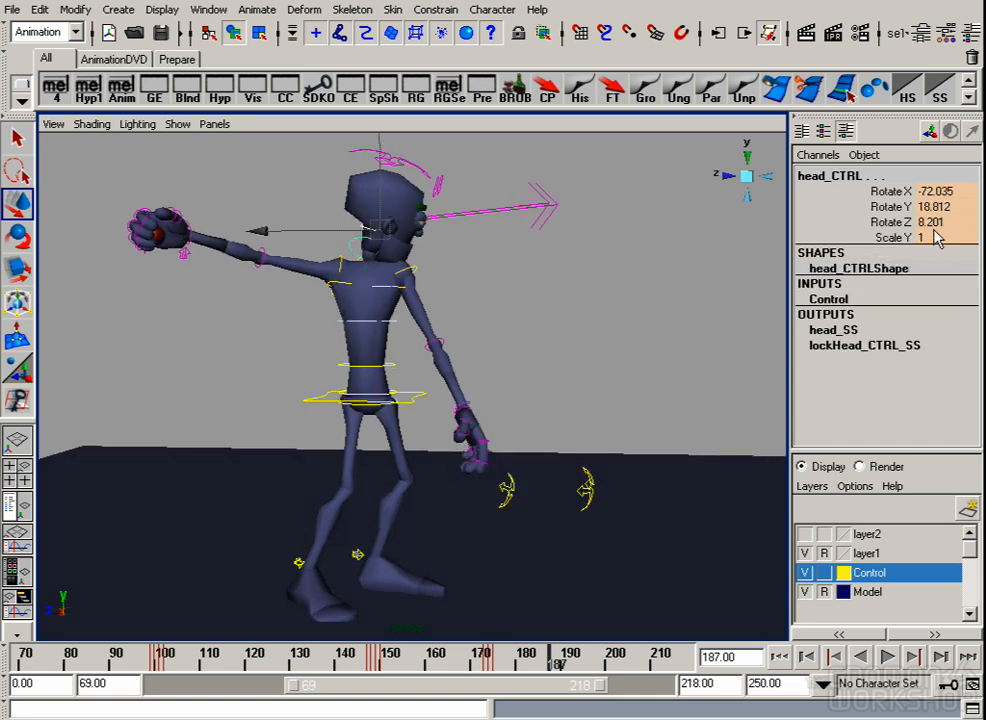
left_click_drag(938, 222, 938, 191)
type("0")
key("Return")
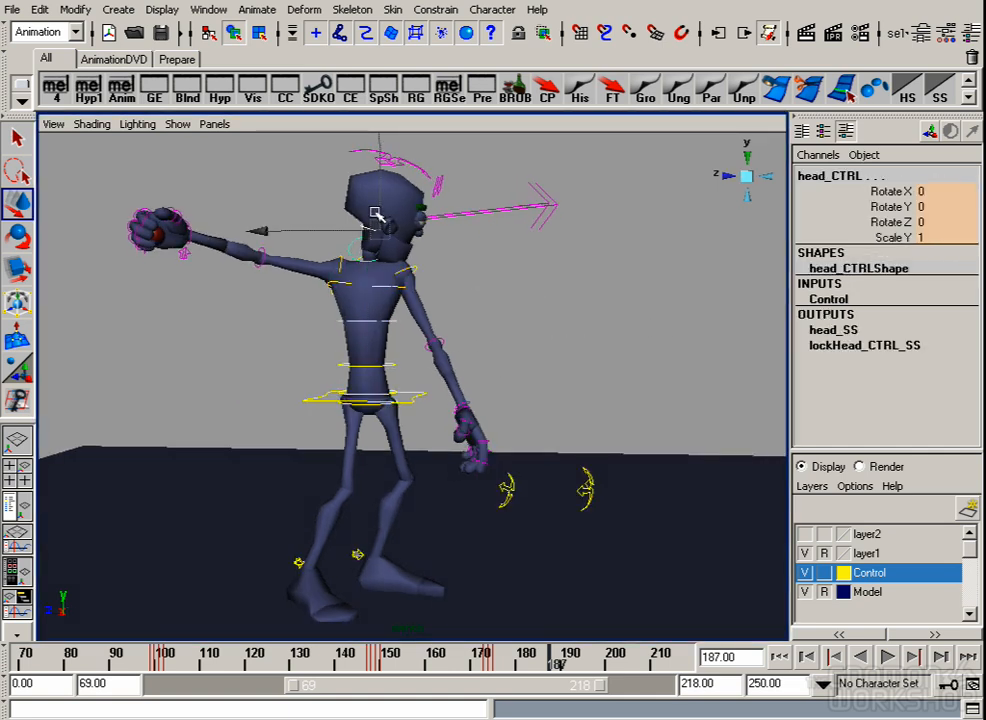
left_click(403, 158)
left_click_drag(932, 222, 932, 189)
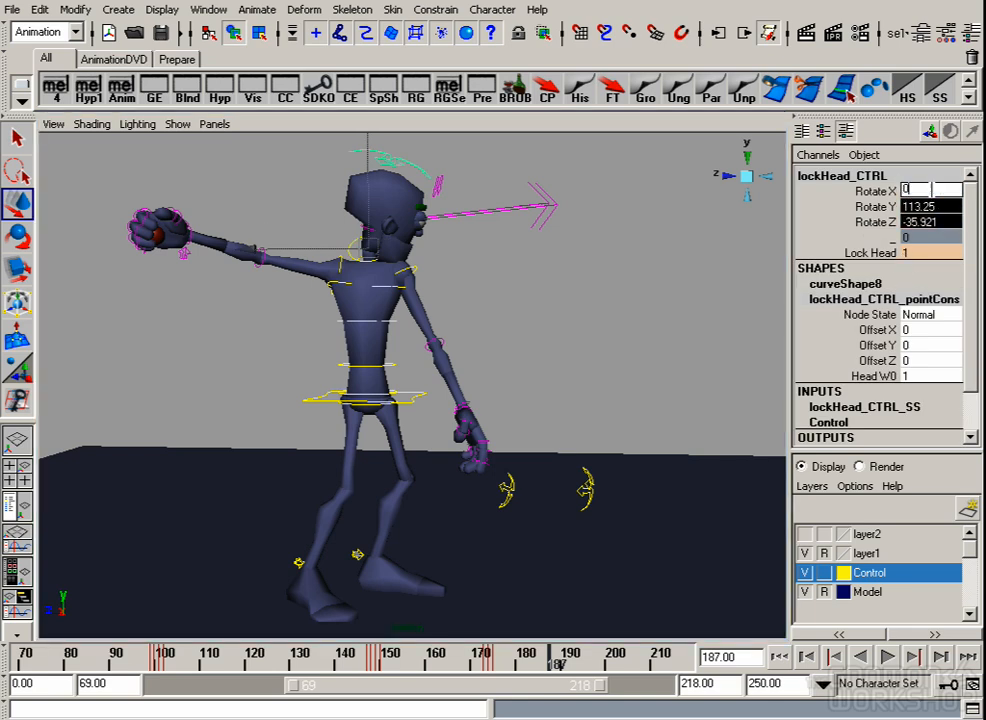
type("0")
key("Return")
left_click(556, 295)
Step: Rotate root_CTRL to about X 4.847, Y 69.215, Z 5.103 and move it to about X 2.906, Y -0.489, Z -1.317
left_click_drag(482, 337, 477, 425, "alt")
left_click(418, 398)
key("e")
key("w")
mouse_move(482, 421)
middle_mouse_down()
mouse_move(467, 414)
mouse_move(484, 422)
middle_mouse_up()
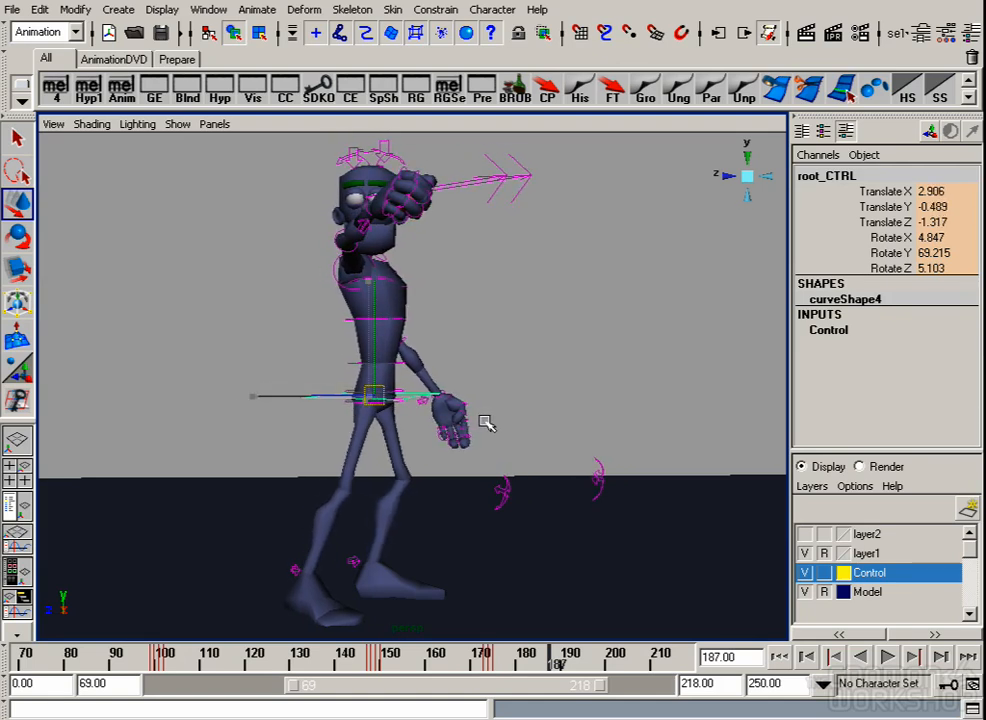
Step: Hang the right arm at the character's side by rotating Right_ArmFk_CTRL to about X 98.59, Y 28.392, Z 40.817
left_click_drag(431, 345, 384, 318, "alt")
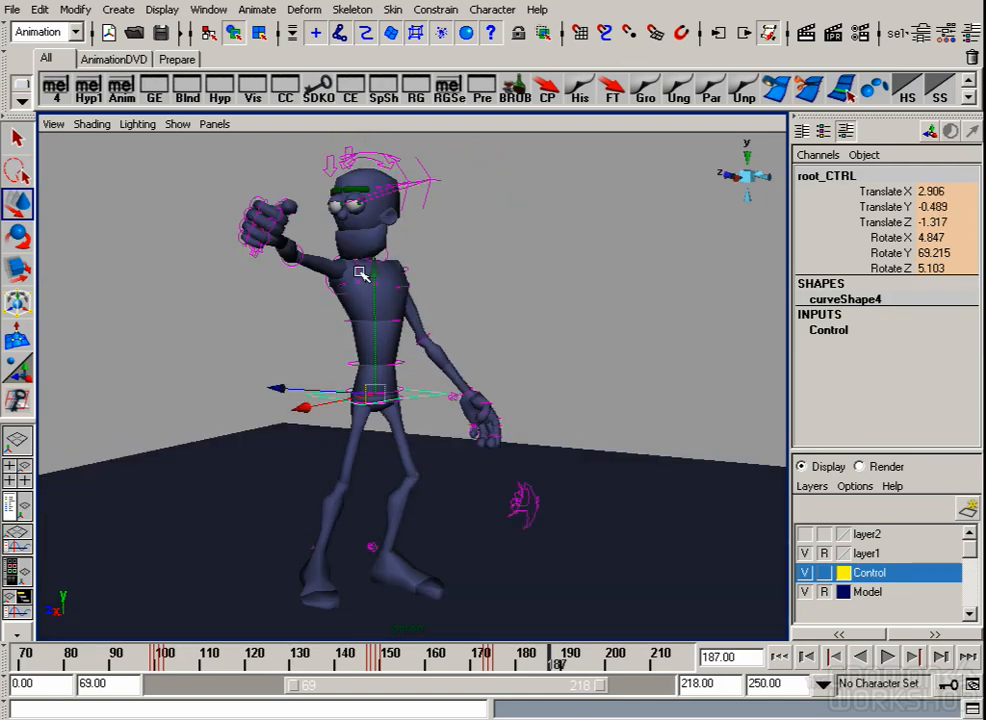
left_click(362, 275)
key("e")
left_click_drag(334, 227, 434, 390)
left_click_drag(395, 378, 436, 344, "alt")
key("w")
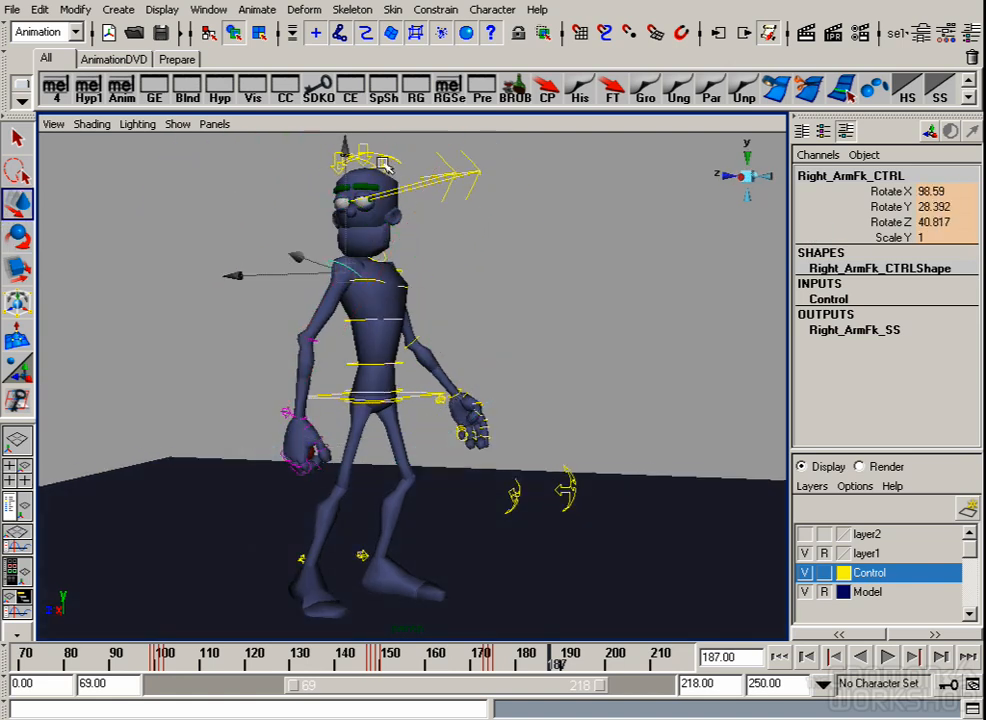
Step: Turn and tilt the head with lockHead_CTRL to about Rotate X -18.79, Y 72.235, Z -1.17
left_click(384, 162)
key("e")
left_click_drag(323, 191, 502, 217)
mouse_move(444, 316)
left_mouse_down()
mouse_move(480, 286)
mouse_move(441, 300)
left_mouse_up()
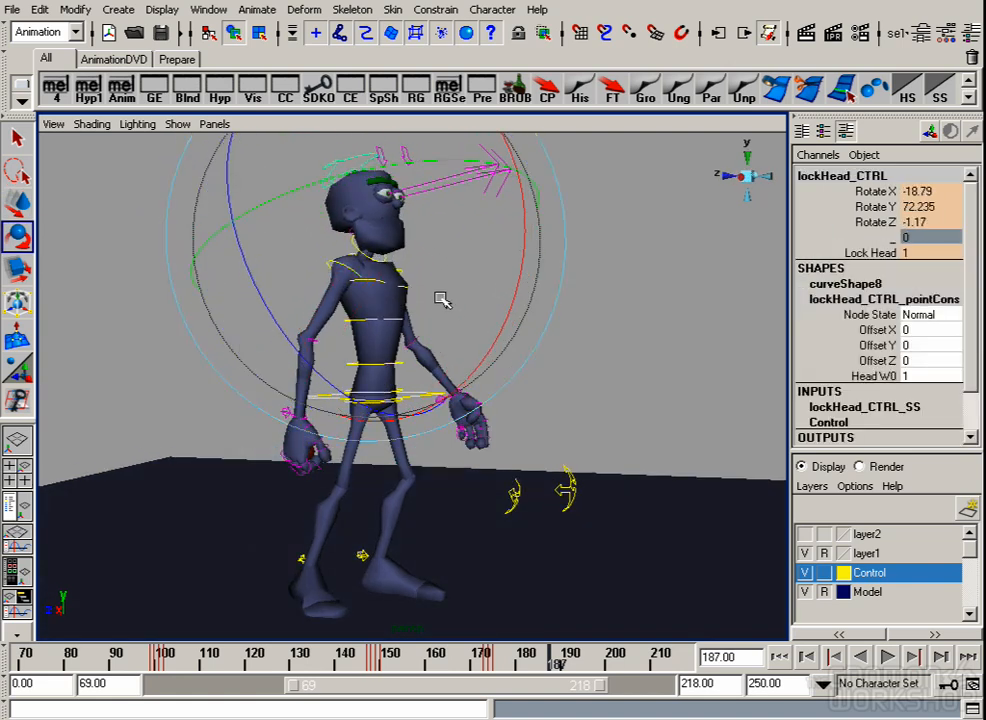
Step: View the standing pose through camera1, clear the selection and compare it with Sequence 02.mov
left_click(216, 125)
mouse_move(244, 145)
left_click(394, 154)
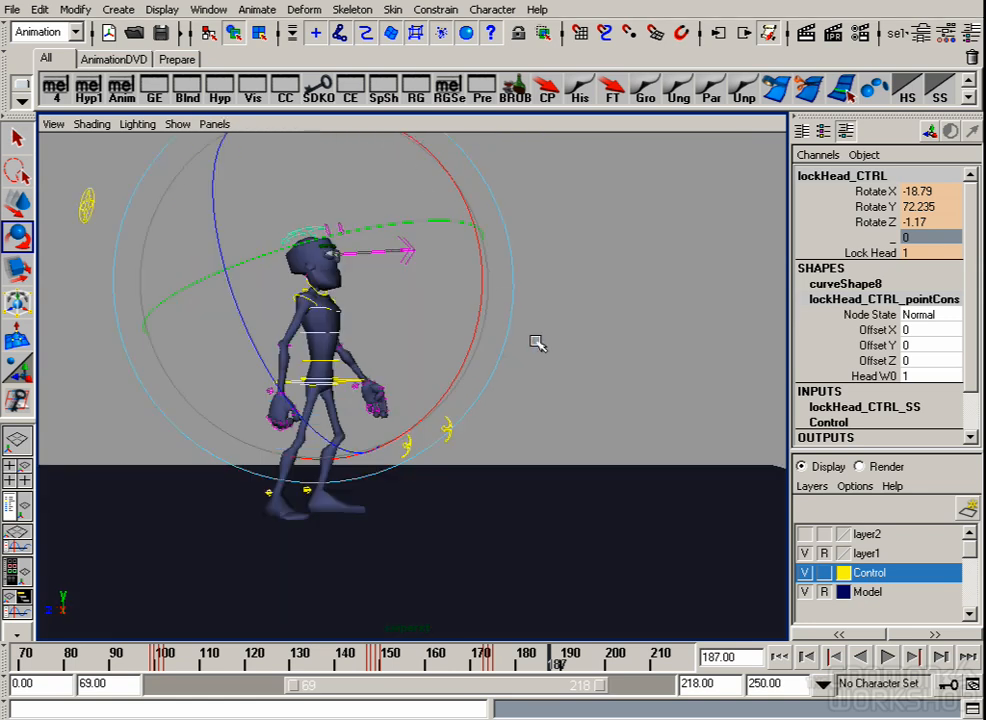
key("w")
left_click(585, 351)
key("alt+Tab")
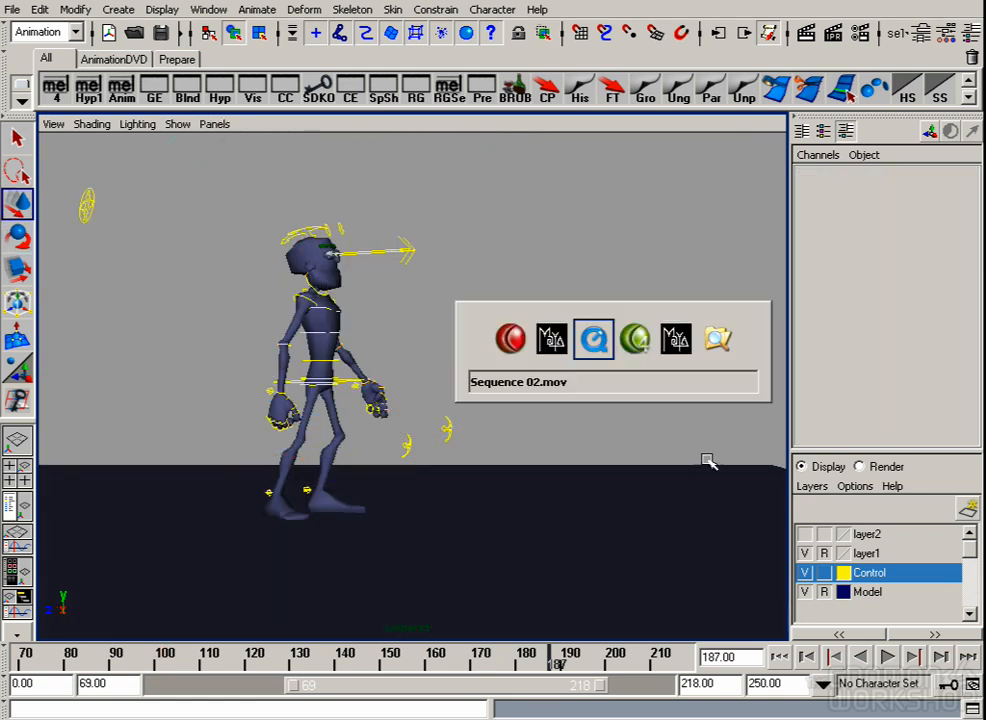
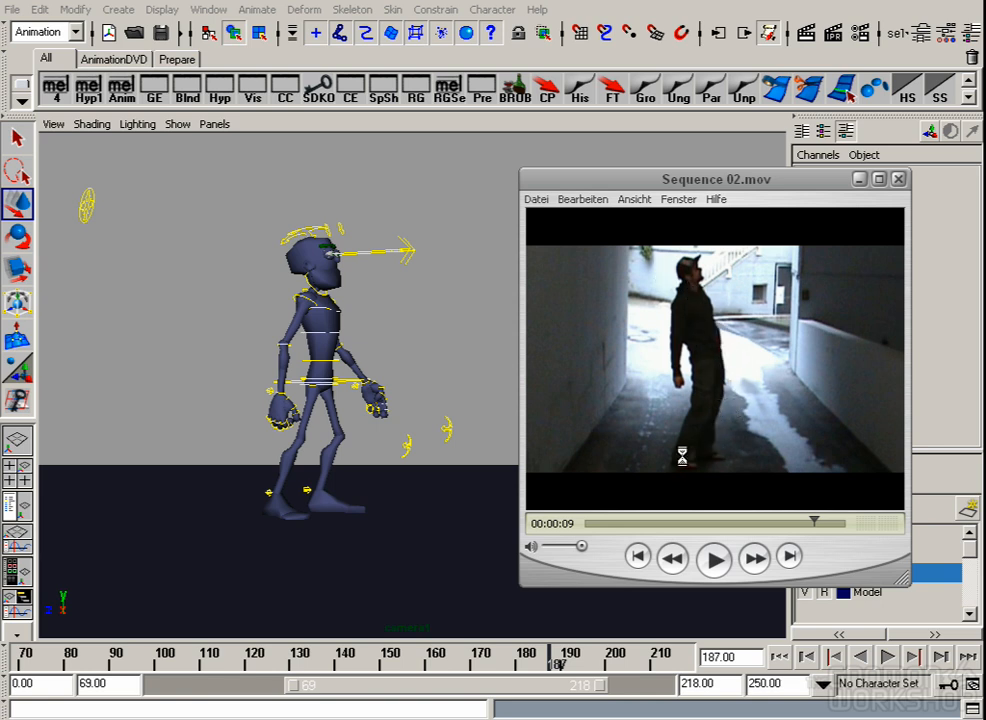
left_click(396, 316)
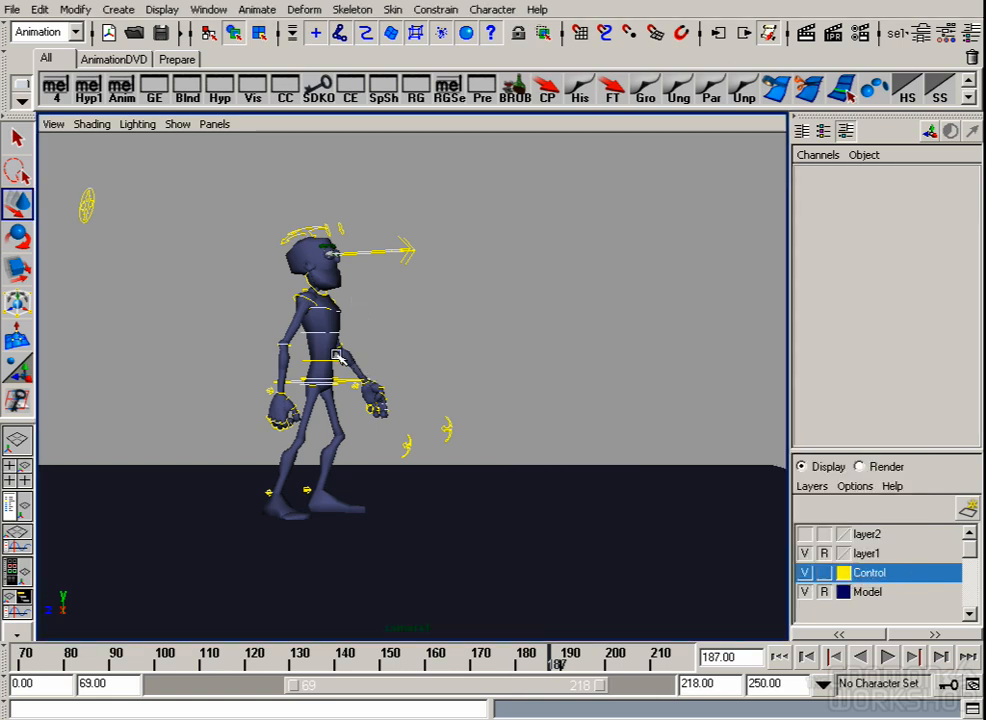
Step: Lean the upper body backward by rotating the spine from its lower control
left_click(337, 357)
key("Up")
key("e")
left_click_drag(495, 262, 488, 237)
Step: Move root_CTRL back and up to about Translate X 2.07, Y -0.185, Z -1.268
key("w")
left_click(463, 431)
middle_click_drag(463, 431, 454, 430)
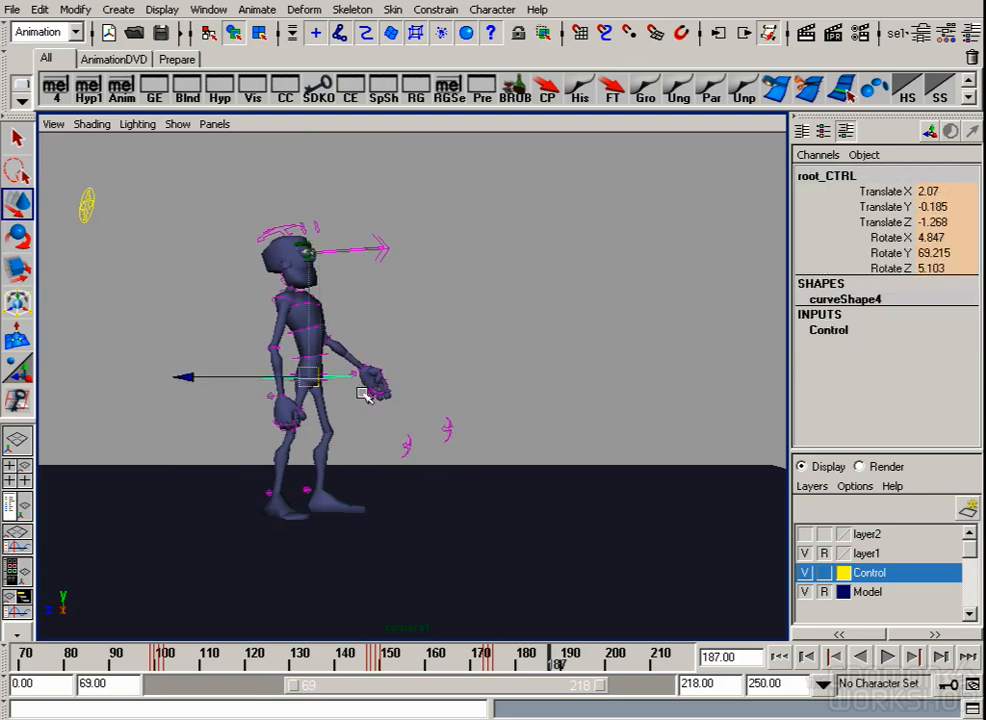
Step: Rotate root_CTRL to about Rotate X 7.765, Y 71.219, Z 6.409
key("e")
left_click_drag(341, 423, 283, 437)
key("w")
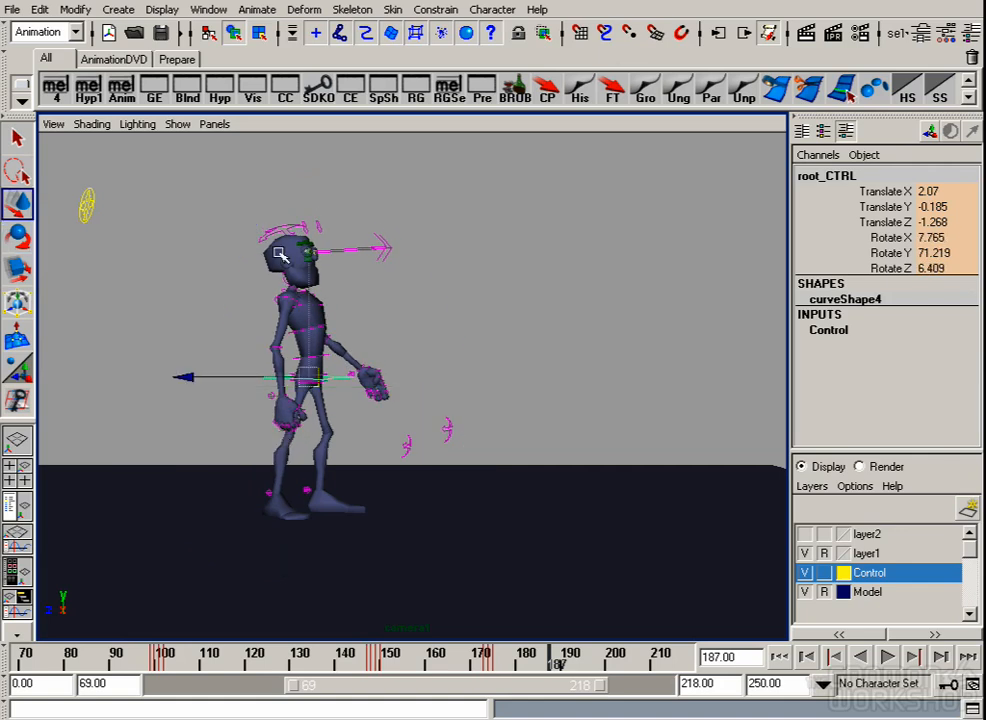
Step: Tilt the head with head_CTRL to about Rotate X -26.674, Y 2.612, Z 2.795, and inspect it in the perspective view
left_click(346, 257)
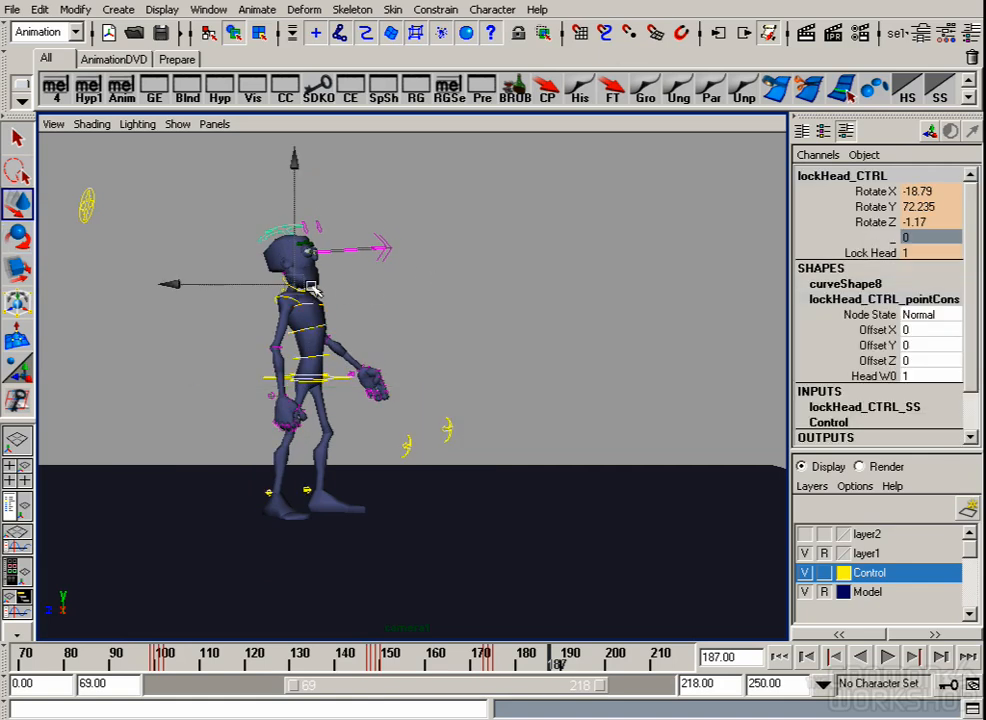
left_click(422, 287)
key("e")
left_click(296, 285)
left_click_drag(345, 304, 381, 281)
key("space")
key("w")
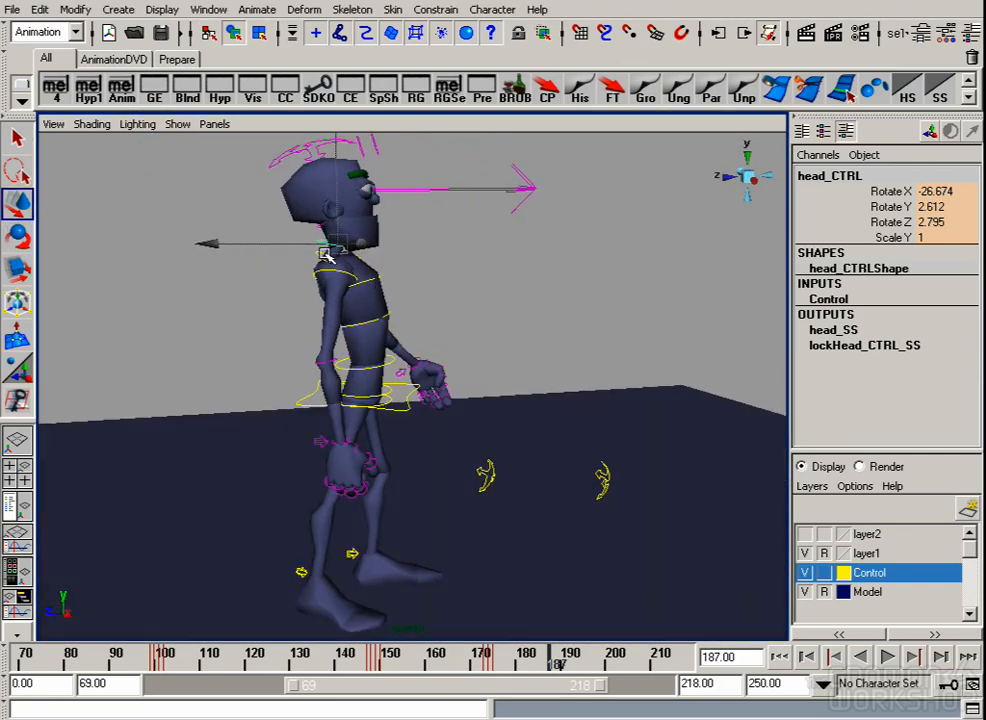
Step: Turn the head with lockHead_CTRL to about Rotate X 8.461, Y 68.476, Z 24.863
left_click(325, 252)
key("e")
left_click_drag(513, 205, 337, 270)
key("w")
left_click(318, 191)
key("e")
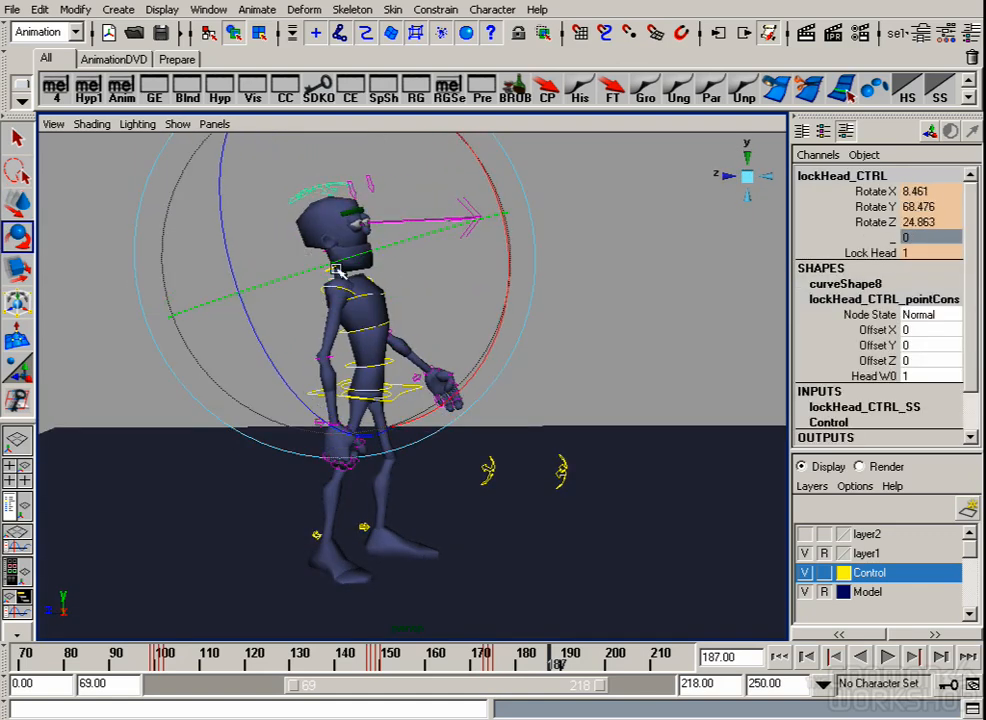
Step: Rotate neck_CTRL to about Rotate X 13.245, Y -3.896, Z 0.322 and clear the selection
key("w")
left_click(352, 275)
key("e")
left_click_drag(492, 205, 458, 280)
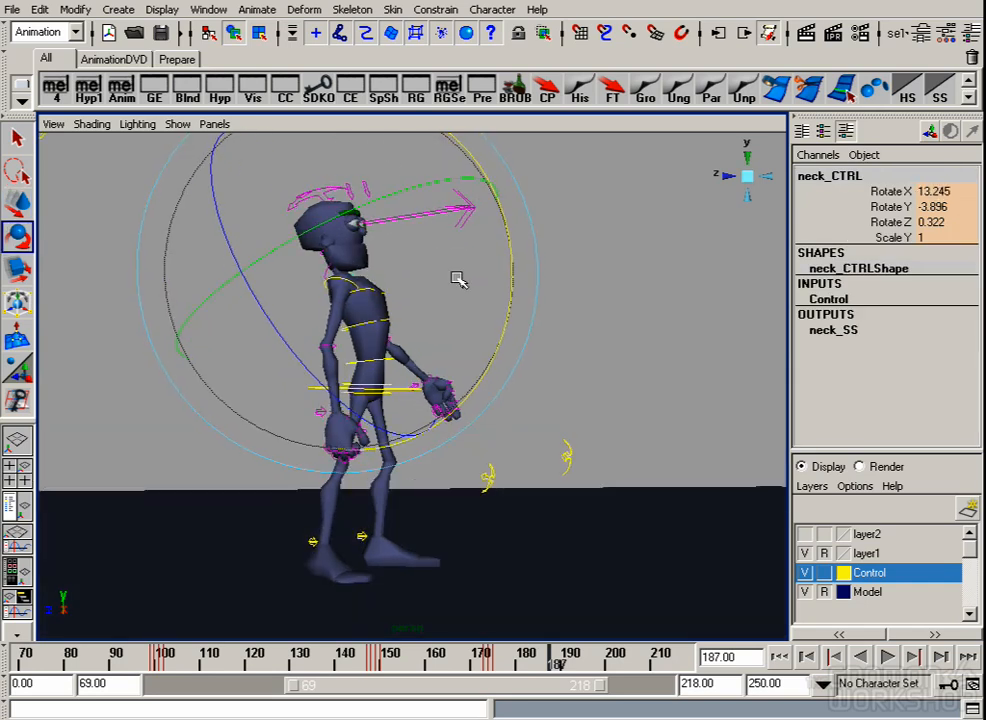
left_click(515, 361)
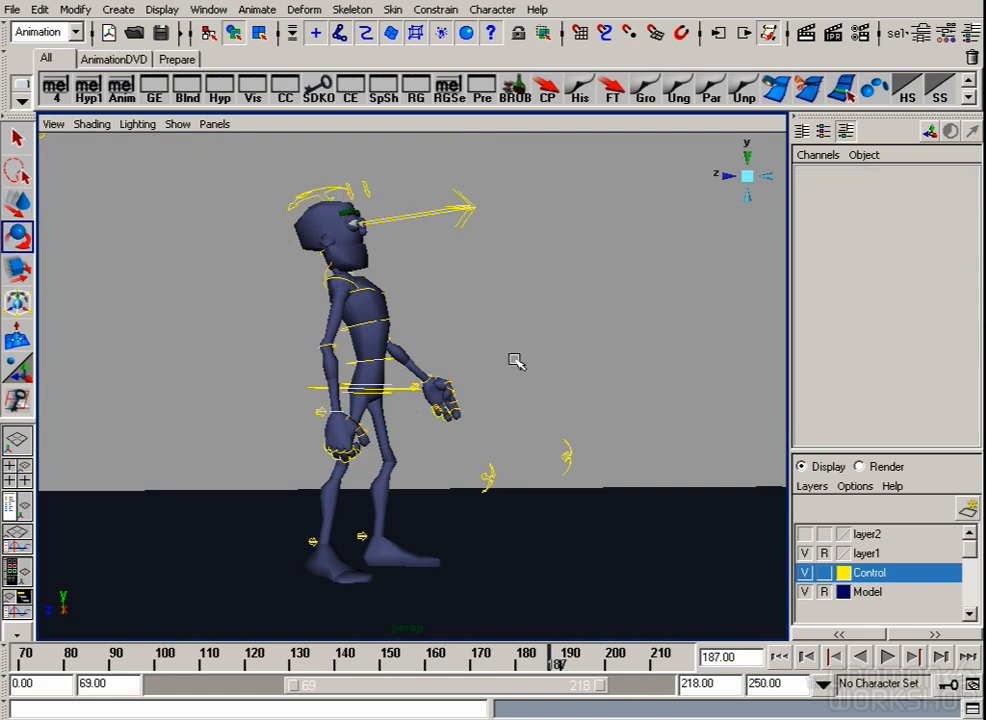
Step: Lower root_CTRL to about Translate X 2.186, Y -0.359, Z -1.274 and rotate it to about X 15.784, Y 71.765, Z 14.419
left_click(393, 397)
left_click_drag(537, 357, 534, 418)
key("w")
left_click(405, 390)
middle_click_drag(430, 430, 432, 434)
key("e")
left_click_drag(324, 390, 321, 398)
Step: View the pose through camera1 and adjust root_CTRL to about Rotate X 14.725, Y 73.541, Z 12.593
left_click(216, 125)
mouse_move(300, 143)
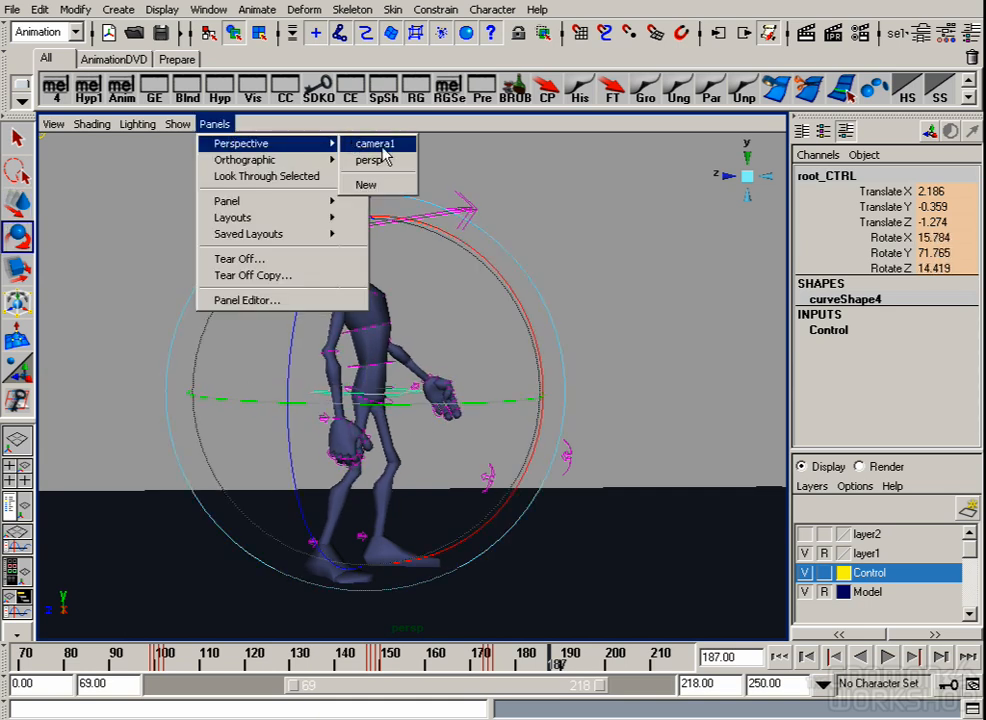
left_click(387, 158)
left_click(420, 318)
key("w")
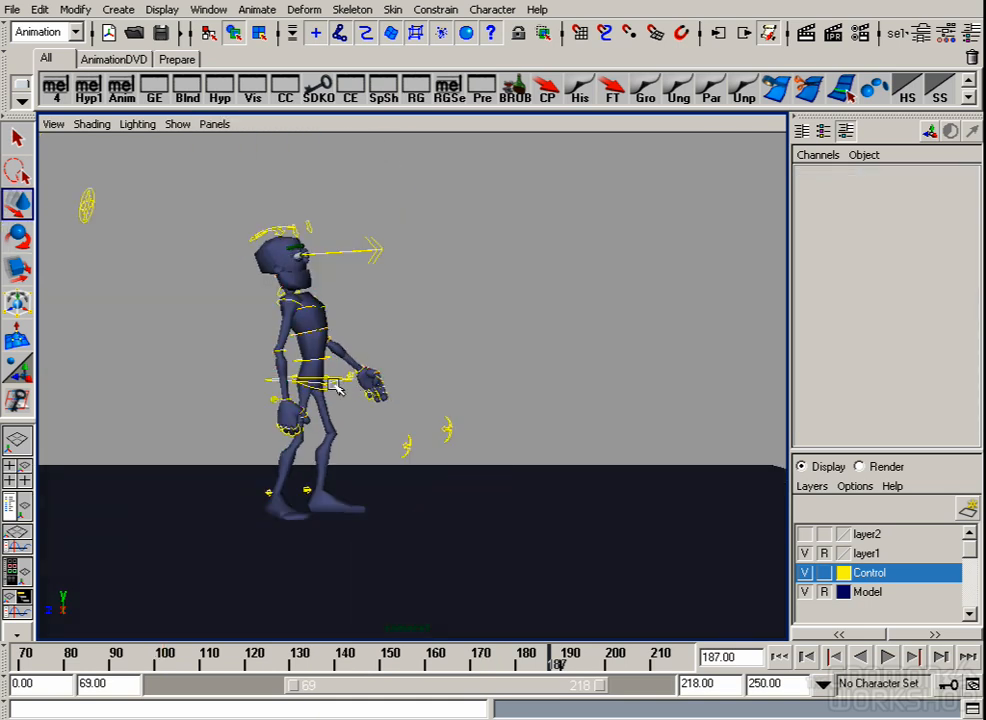
left_click(337, 390)
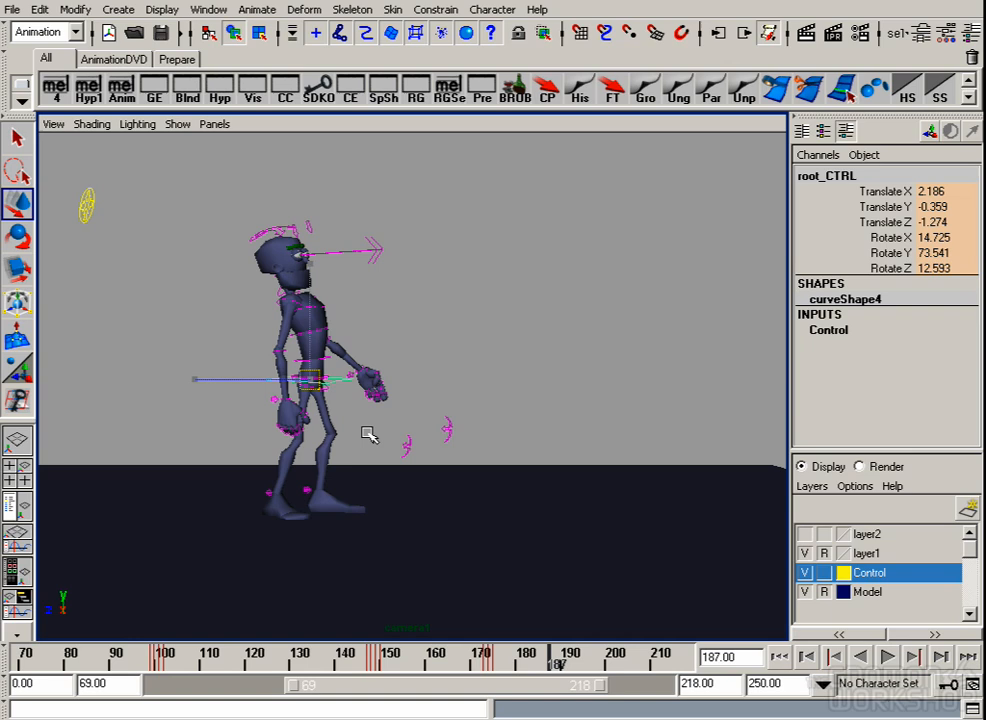
Step: Bend the lower spine from the control just above the waist and readjust root_CTRL to balance the hips
left_click(333, 333)
left_click(335, 356)
key("e")
left_click_drag(467, 285, 447, 379)
key("w")
left_click(345, 385)
key("e")
key("w")
Step: Adjust the upper body by rotating spineHigher_CTRL and the control at the top of the chest
left_click(325, 333)
key("e")
key("w")
left_click(297, 300)
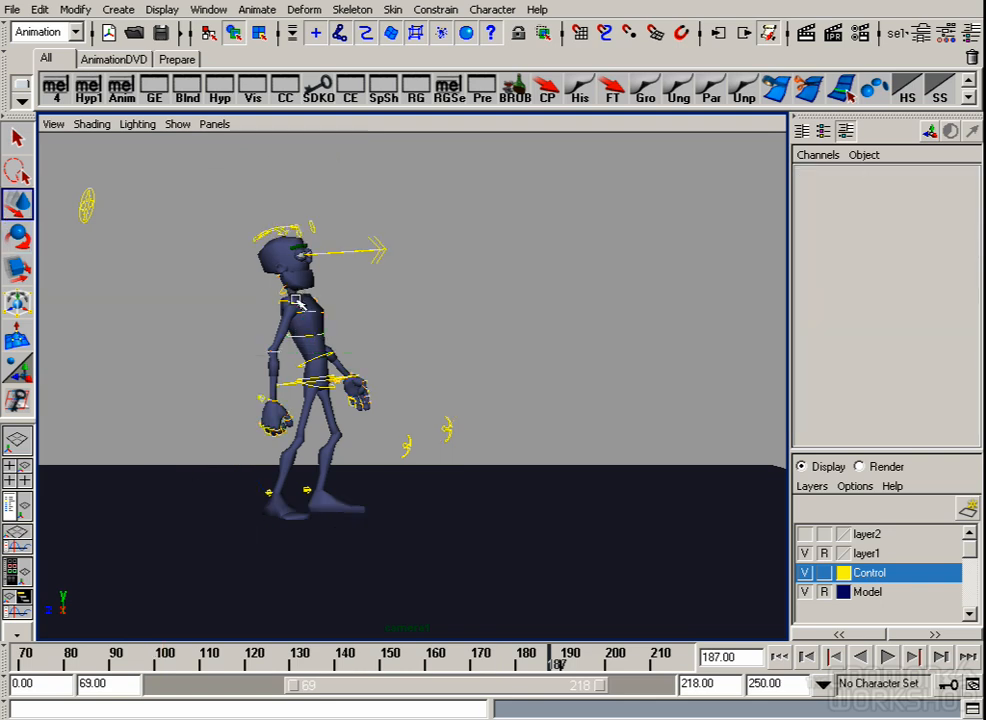
left_click(294, 302)
key("e")
left_click_drag(403, 286, 221, 261)
Step: Select both shoulder controls in the perspective view and set their Rotate X, Y and Z to 0
key("space")
left_click_drag(365, 348, 358, 214)
left_click_drag(512, 270, 469, 352, "alt")
key("w")
left_click(378, 257)
left_click(345, 256)
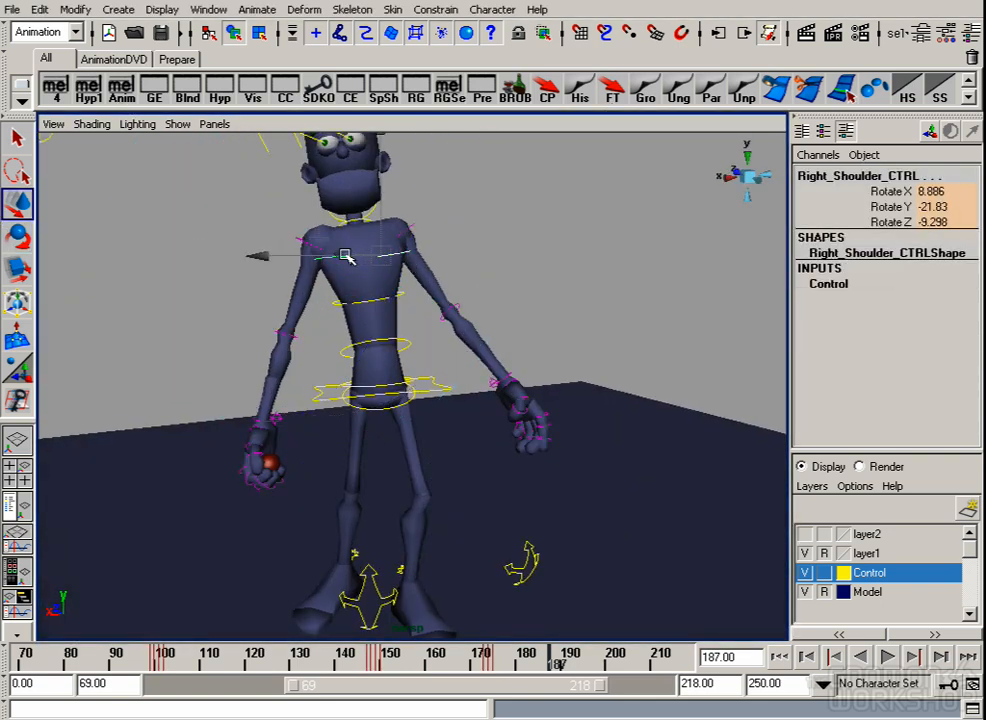
left_click(928, 190)
type("0")
key("Return")
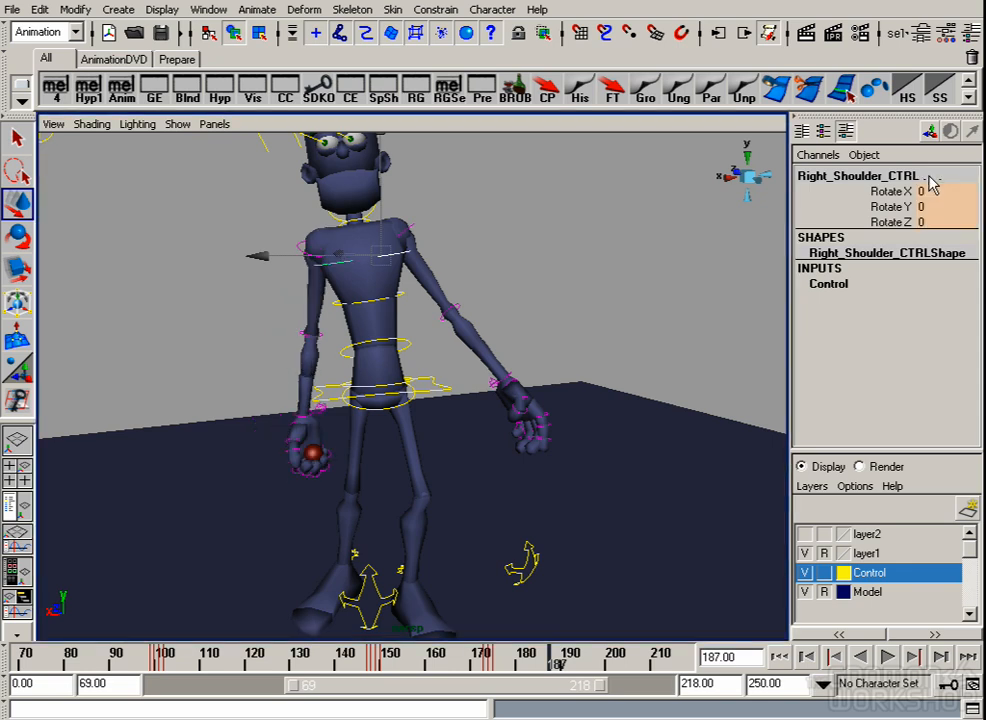
Step: Rotate the left arm down so it hangs beside the body, refining it through camera1
left_click(403, 229)
key("e")
left_click_drag(333, 160, 415, 355)
left_click(214, 124)
mouse_move(250, 143)
left_click(372, 141)
left_click_drag(370, 245, 440, 256)
Step: Turn the hips slightly with root_CTRL
left_click(354, 377)
left_click_drag(354, 379, 407, 381)
left_click(328, 378)
key("w")
Step: Level the head with lockHead_CTRL at about Rotate X 24.033, Y 77.79, Z 36.969 and clear the selection
left_click(277, 222)
key("e")
left_click_drag(367, 253, 370, 347)
key("w")
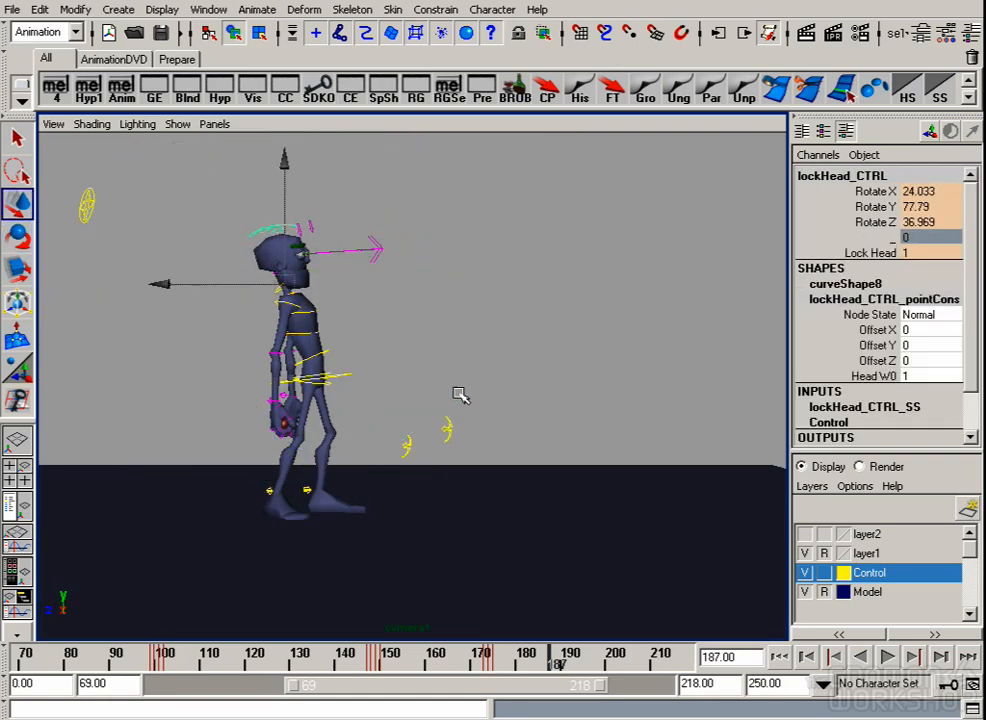
left_click(460, 394)
Step: Select the whole character and ball, move the standing pose key to frame 200 and play the animation
left_click(609, 656)
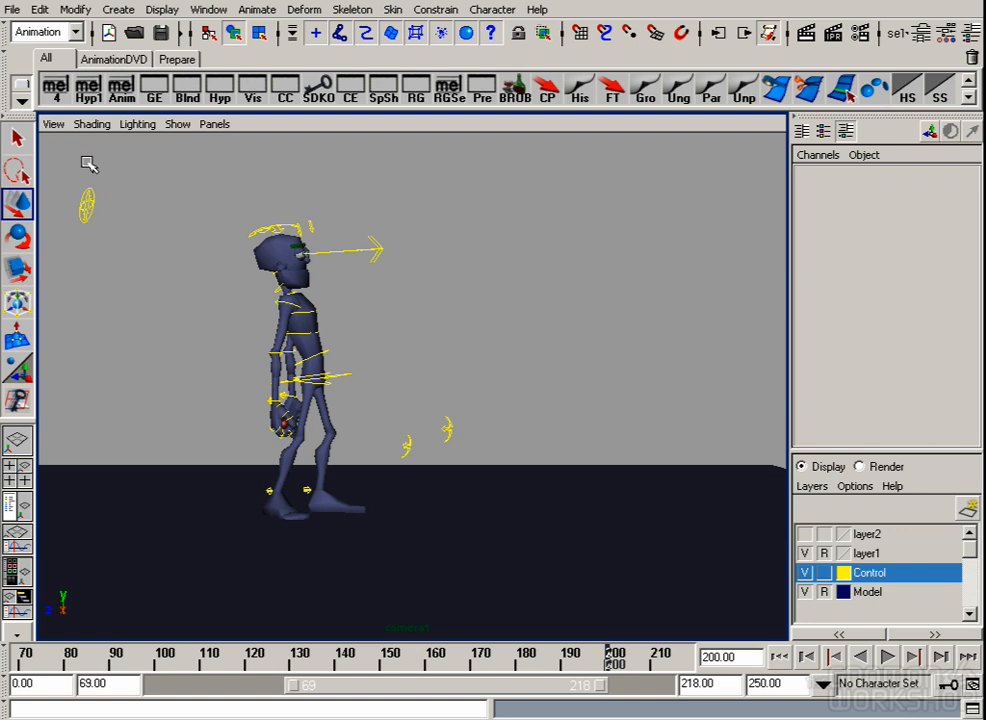
left_click_drag(88, 163, 597, 594)
left_click(571, 660, "shift")
left_click_drag(571, 661, 607, 663)
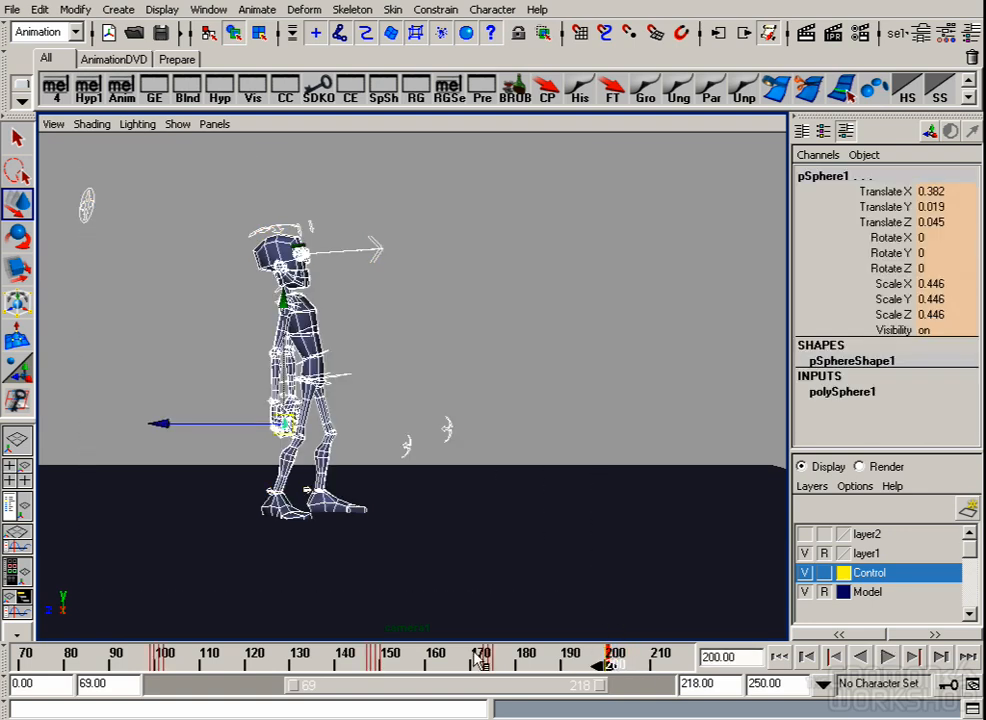
key("alt+v")
key("Escape")
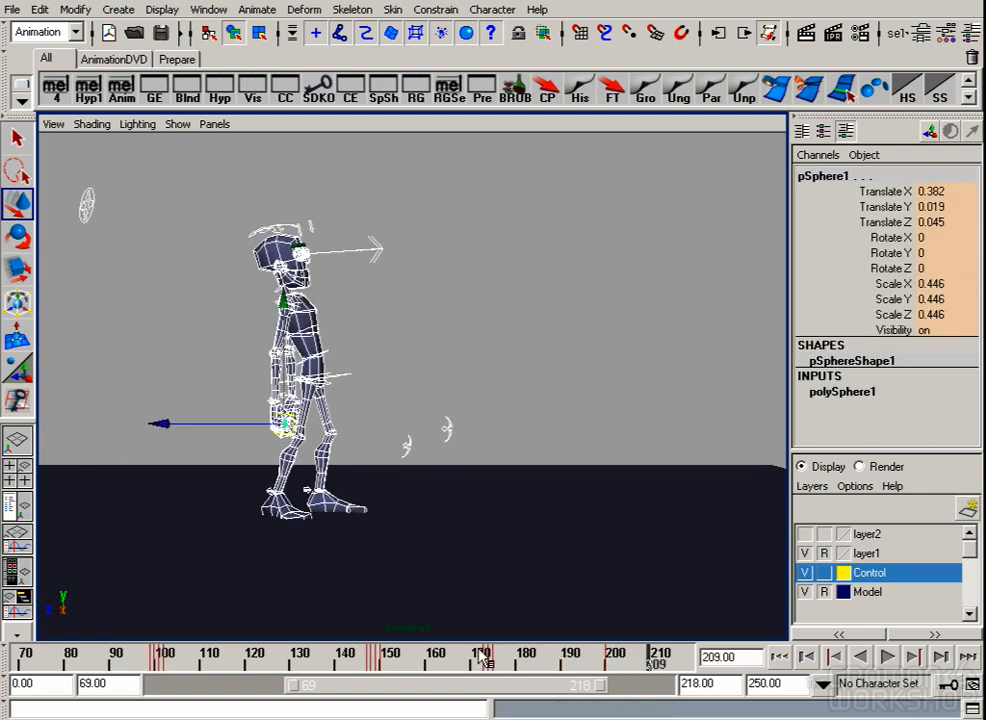
Step: Copy the throw pose from frame 175 to frame 199, key it, and play the transition back
left_click(495, 660)
middle_click_drag(600, 662, 602, 661)
key("s")
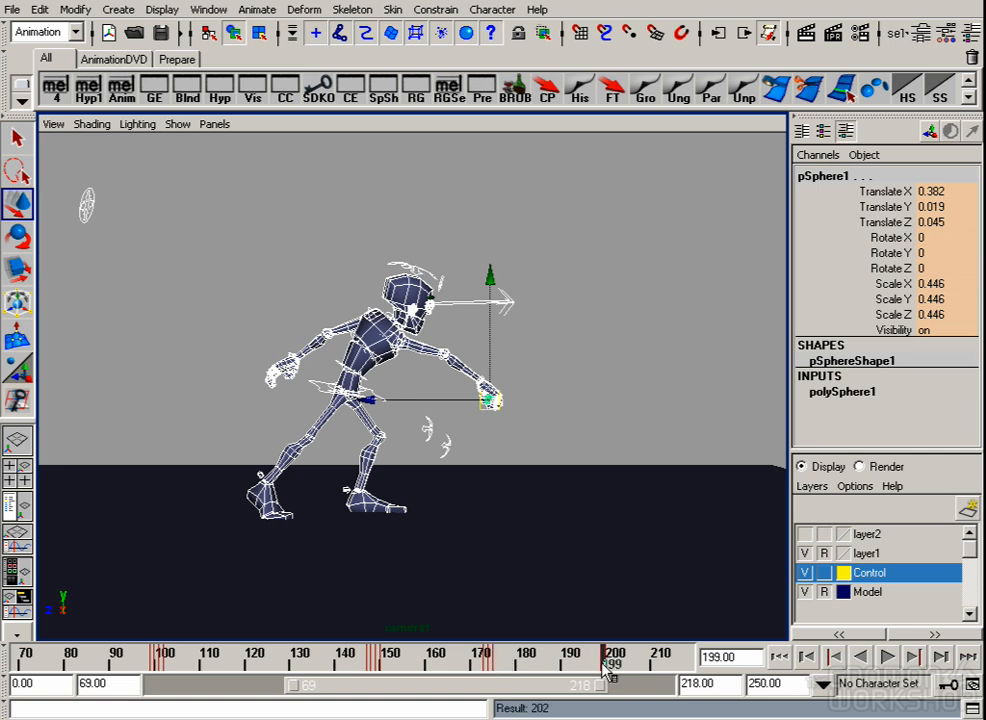
mouse_move(609, 661)
left_mouse_down()
mouse_move(581, 660)
mouse_move(612, 668)
left_mouse_up()
left_click(550, 659)
key("alt+v")
key("alt+v")
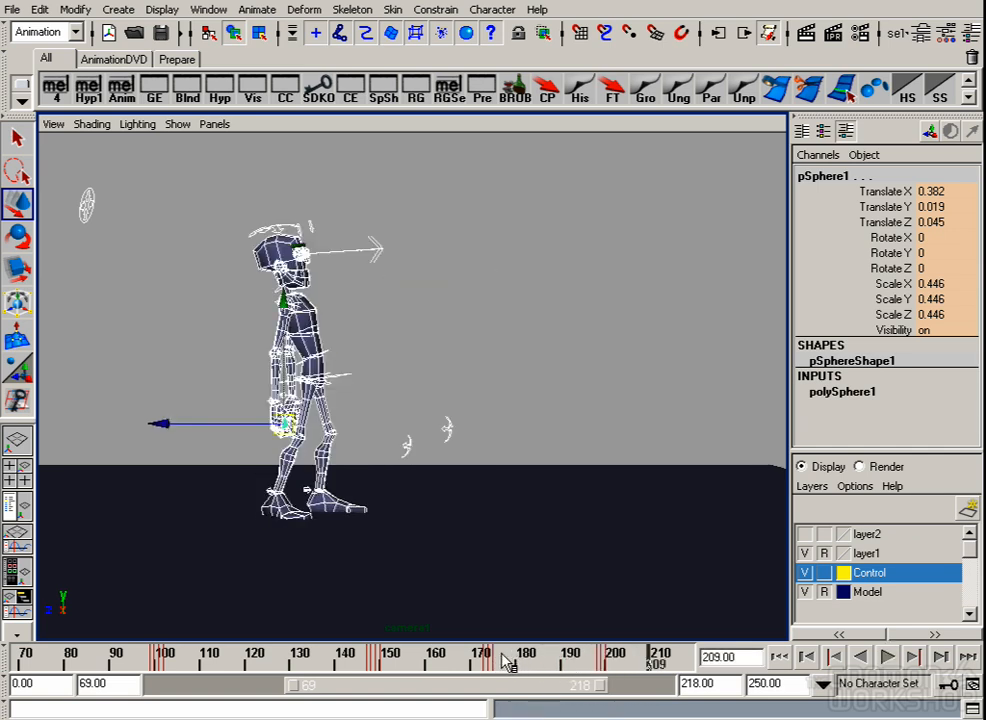
Step: Reselect the whole character, replay from frame 175, and key the held throw pose at frame 198
left_click(497, 660)
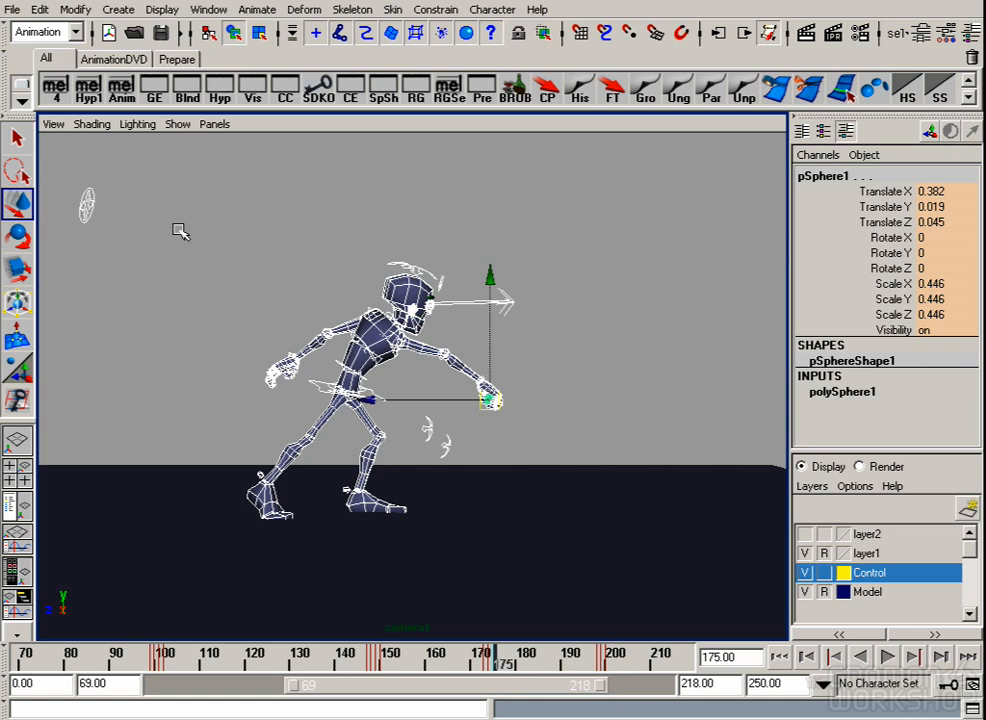
left_click(73, 172)
left_click_drag(73, 172, 662, 637)
key("alt+v")
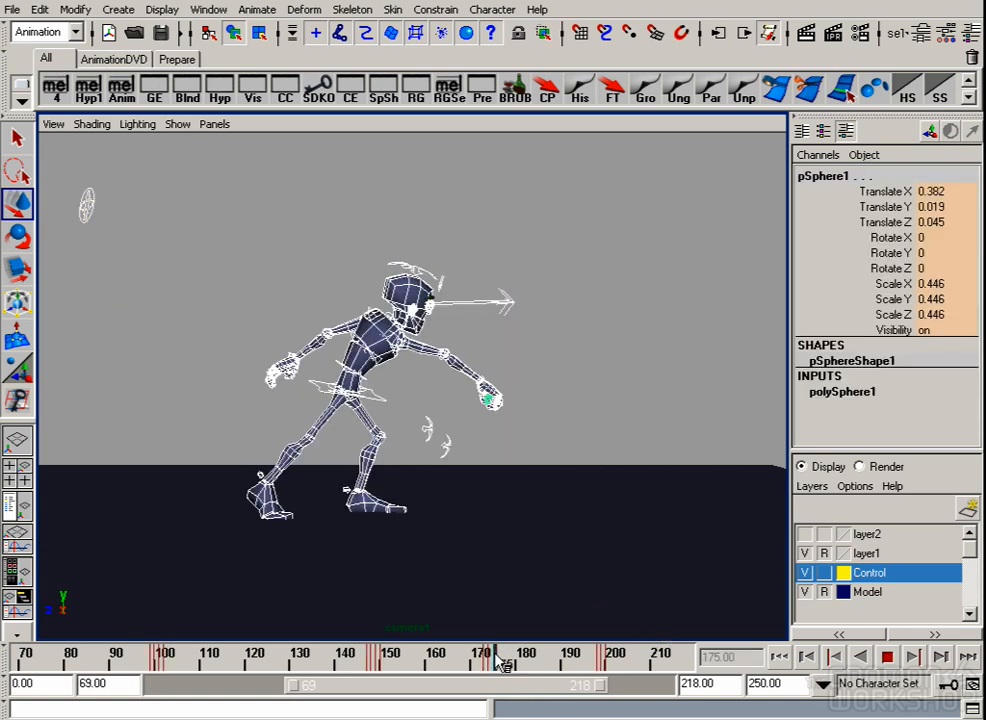
key("alt+v")
left_click(503, 660)
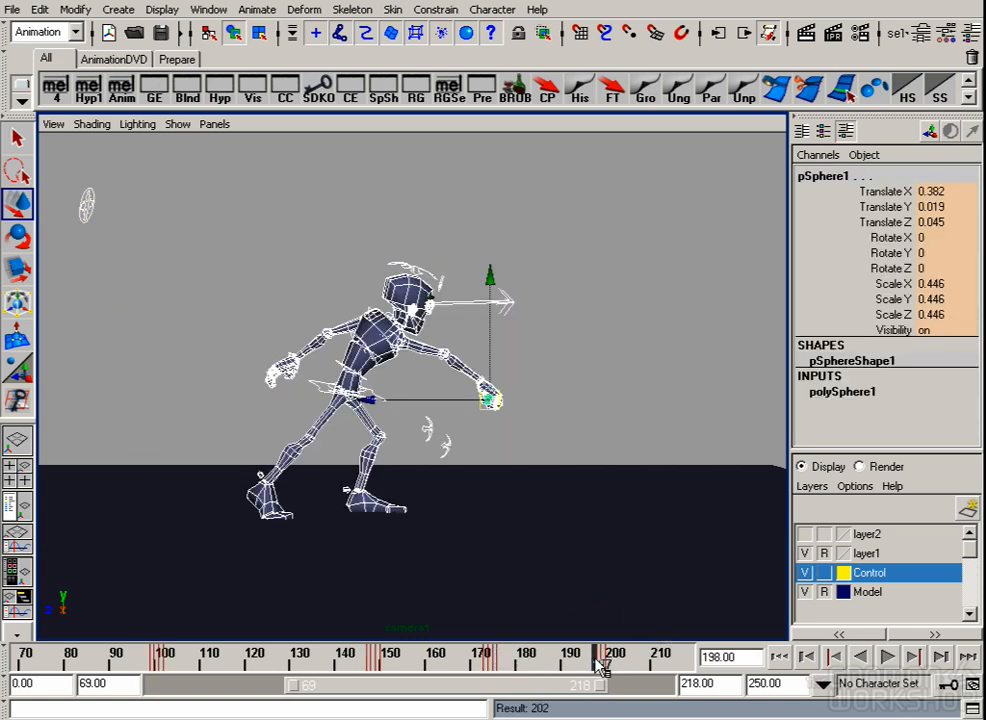
Step: Play and scrub the animation to check the timing from the throw pose into the standing pose
key("alt+v")
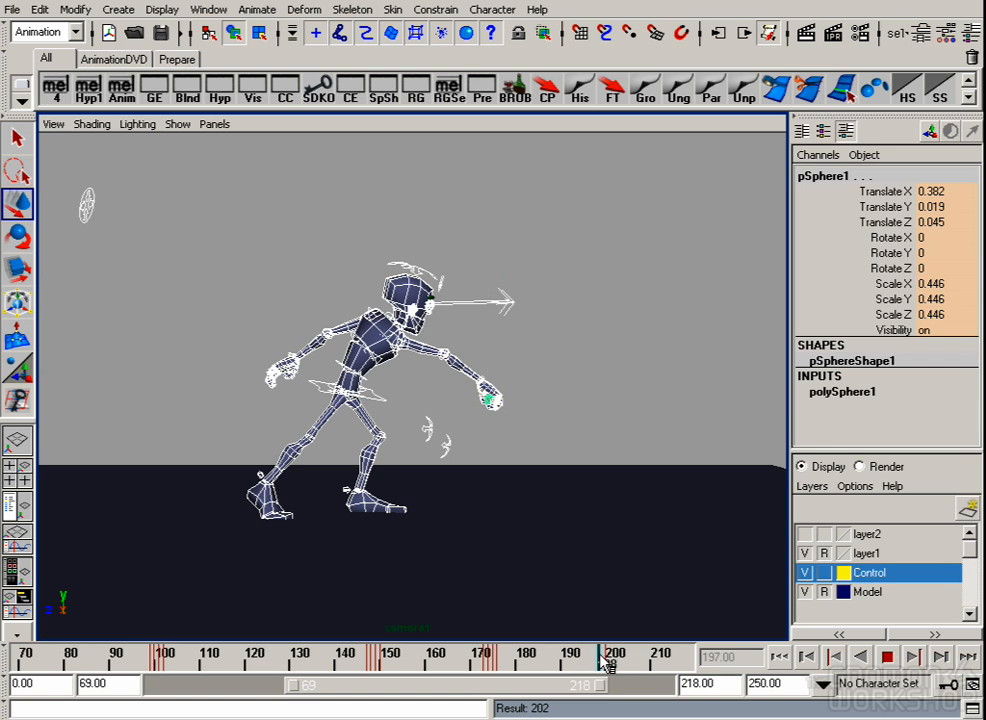
left_click(507, 655)
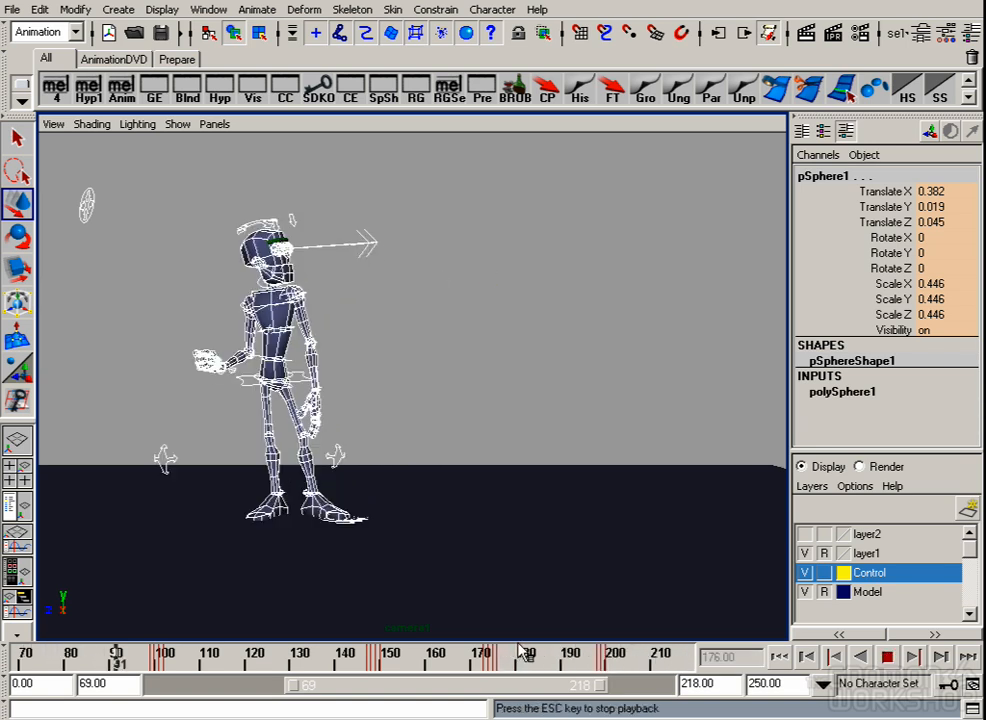
key("alt+v")
left_click(581, 655)
key("alt+v")
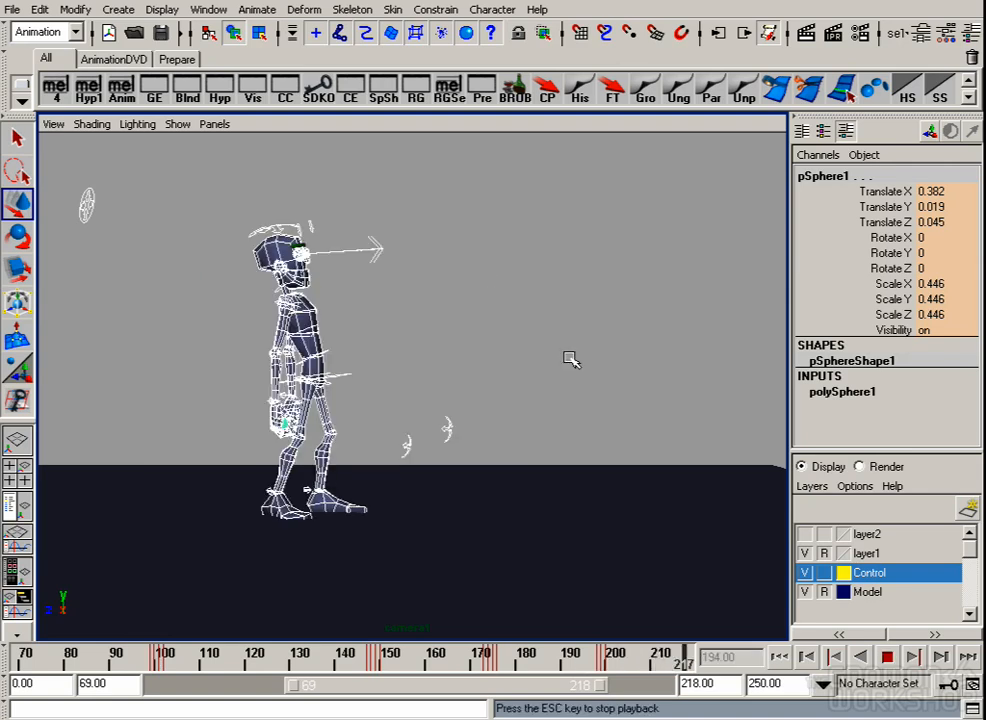
left_click(588, 656)
left_click_drag(606, 662, 614, 660)
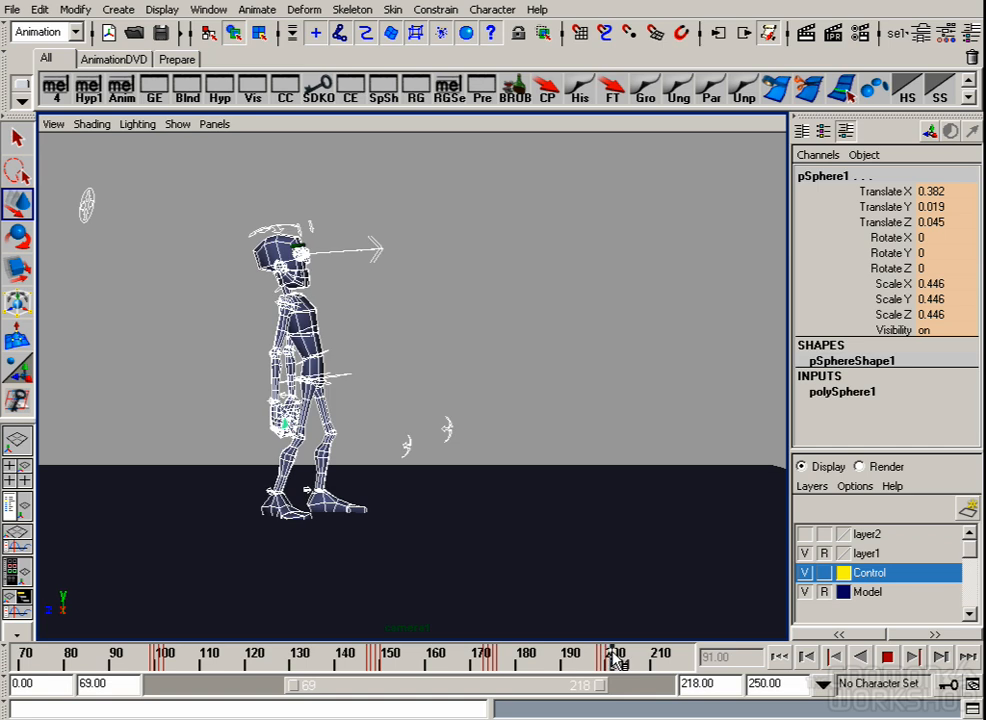
Step: Clear the selection, hide the NURBS curves in the view and play the animation
left_click(552, 377)
left_click(178, 124)
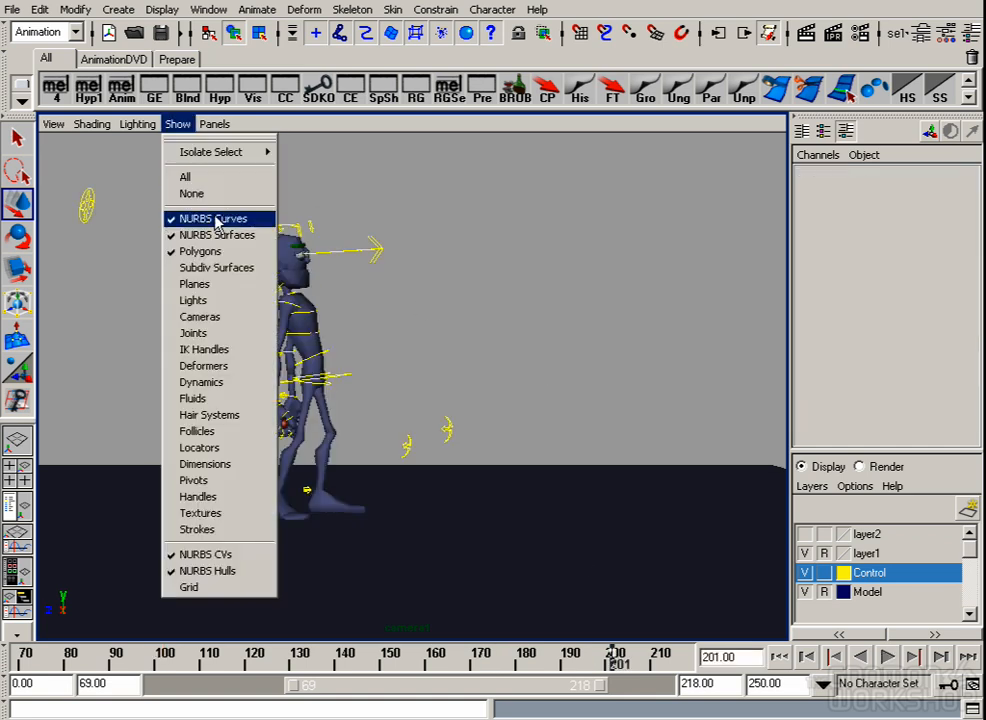
left_click(215, 218)
key("alt+v")
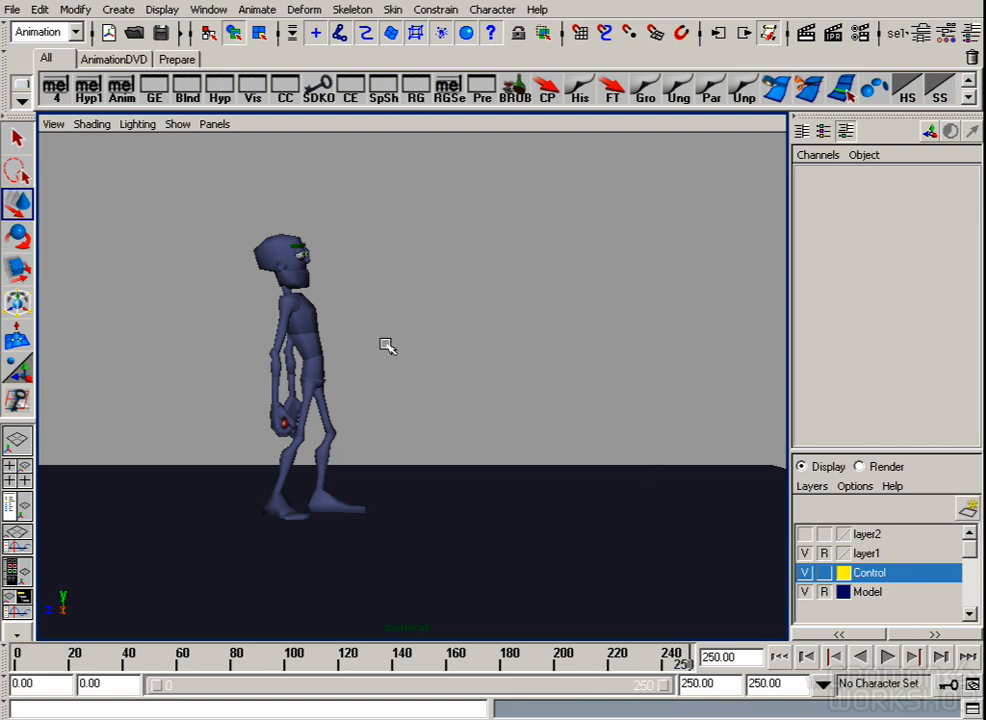
Step: Switch to Sequence 02.mov and compare the standing pose with the reference at 00:00:09, then return to Maya
key("alt+Tab")
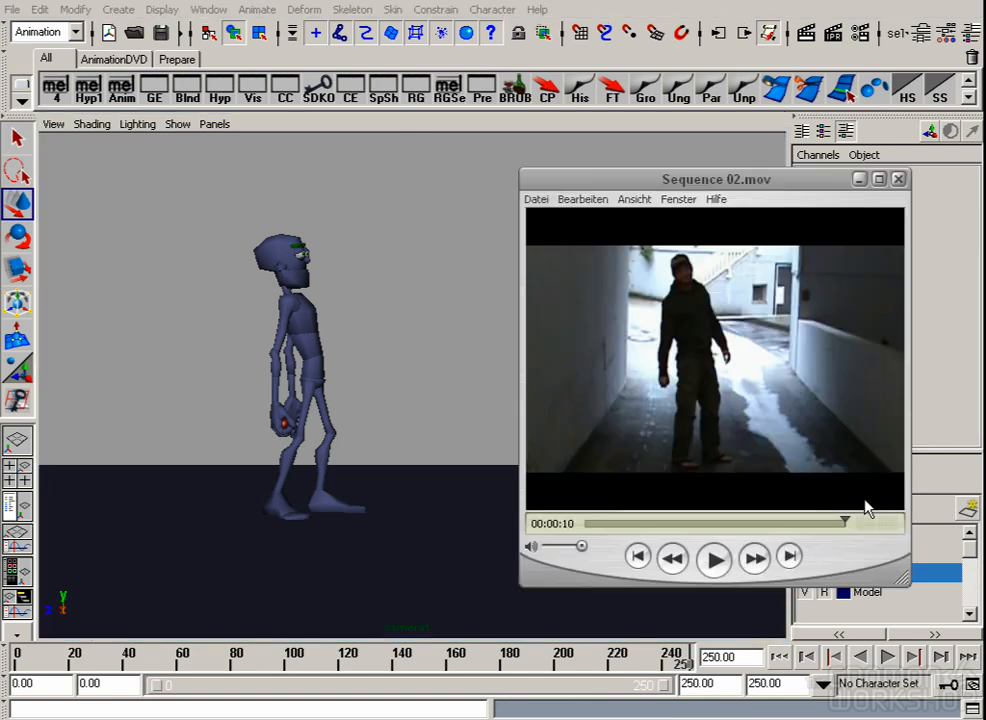
left_click_drag(845, 520, 813, 517)
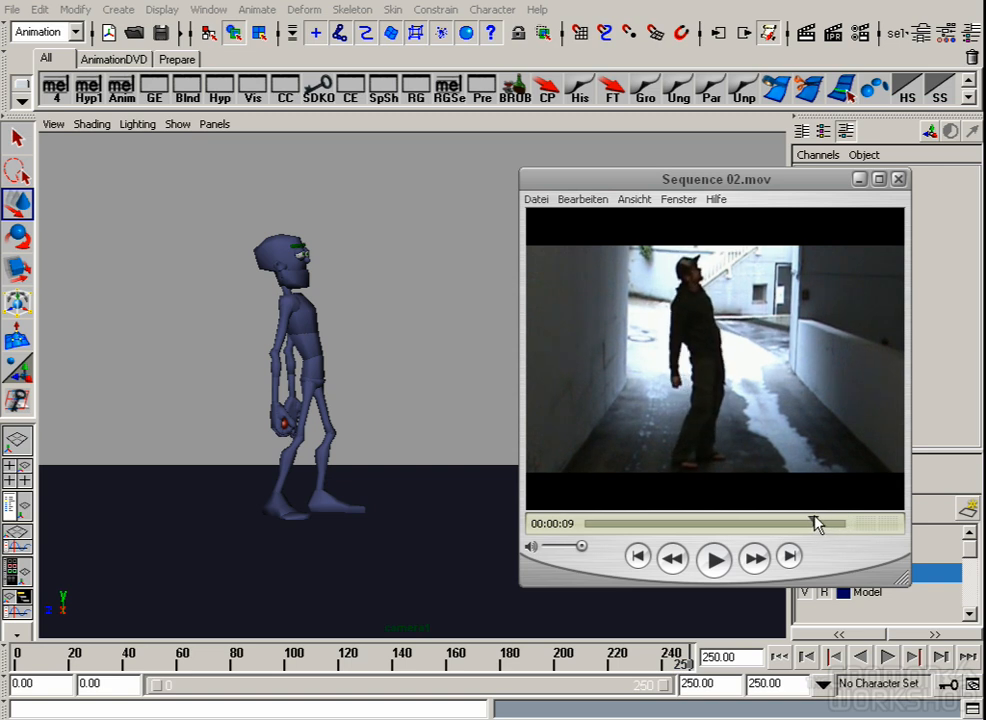
left_click(451, 326)
Step: Show the NURBS curves again and rotate spineHigher_CTRL at frame 240
left_click(174, 124)
left_click(227, 218)
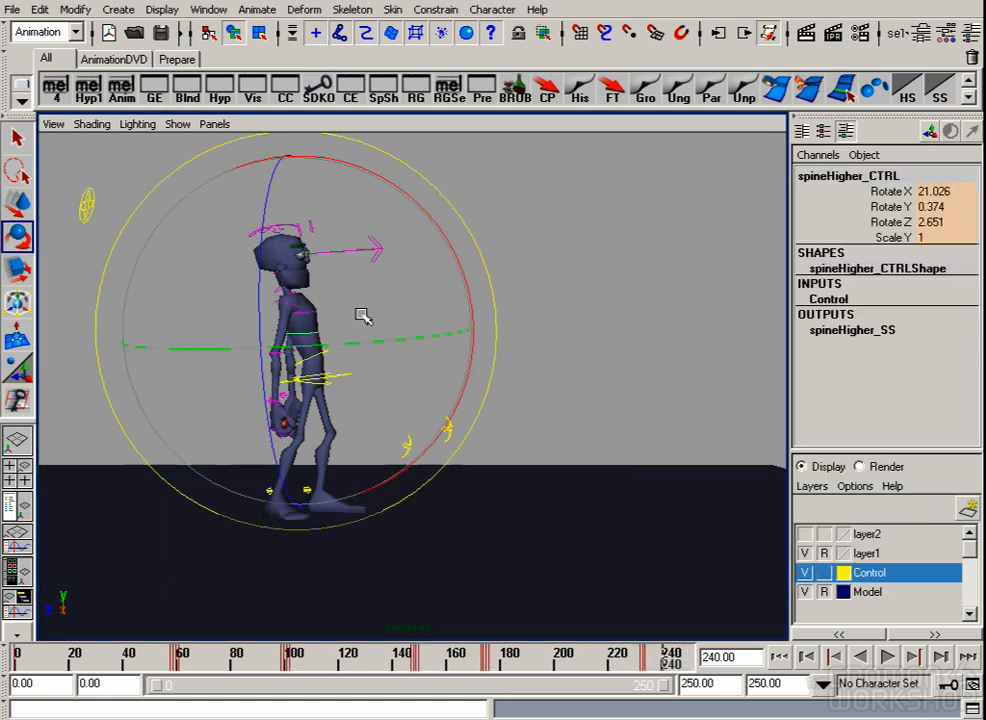
left_click_drag(361, 313, 310, 342)
key("w")
Step: Tilt the head with lockHead_CTRL at frame 240
left_click(268, 224)
key("e")
left_click_drag(436, 213, 418, 180)
key("w")
Step: Twist the chest with spineHigher_CTRL to about Rotate X 15.285, Y -19.625, Z 0.534
left_click(325, 322)
left_click(319, 331)
key("e")
left_click_drag(402, 305, 387, 293)
left_click_drag(296, 305, 287, 305)
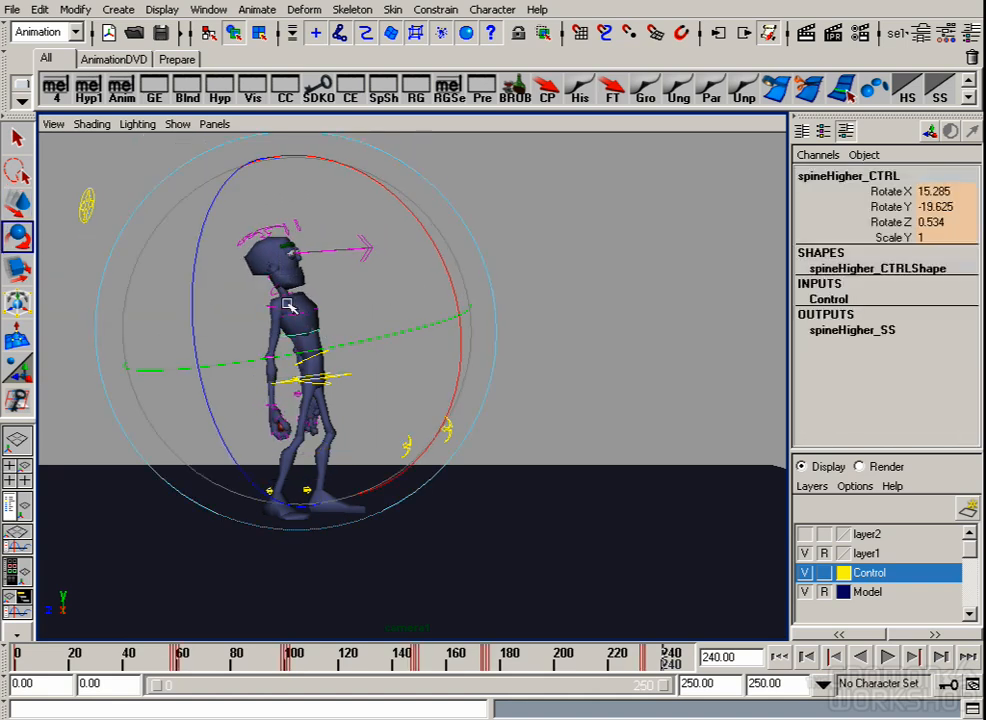
Step: Adjust root_CTRL to about Translate X 2.418, Y -0.282, Z -1.219 and Rotate X 22.407, Y 84.53, Z 26.176
key("w")
left_click(355, 377)
key("e")
key("w")
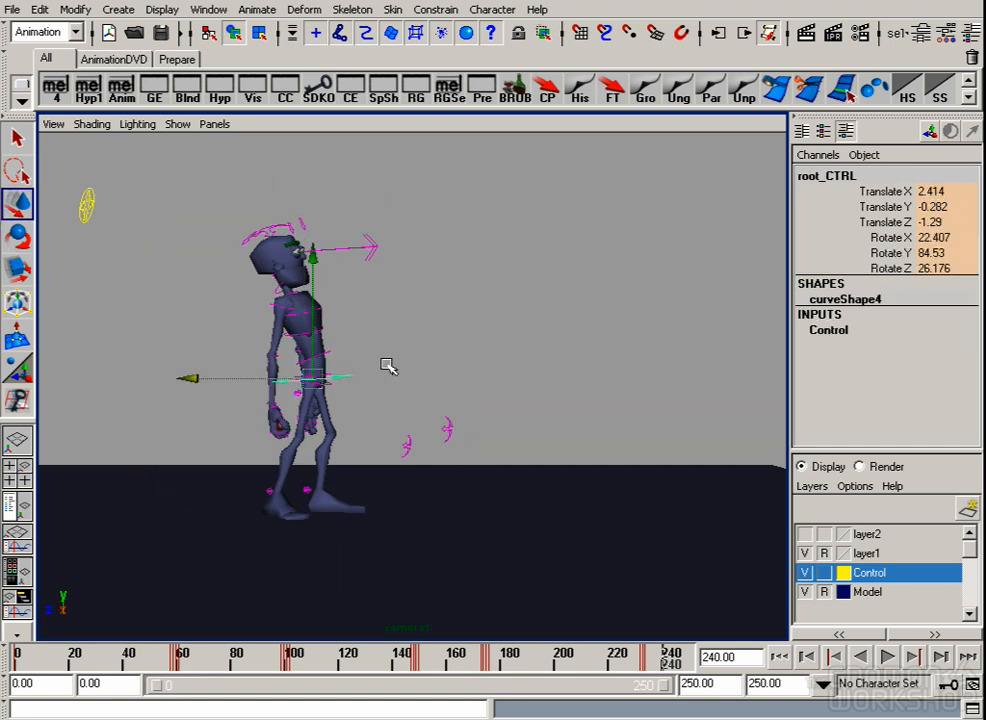
left_click_drag(387, 365, 374, 279, "alt")
right_click_drag(482, 346, 306, 354, "alt")
left_click_drag(386, 415, 369, 387, "alt")
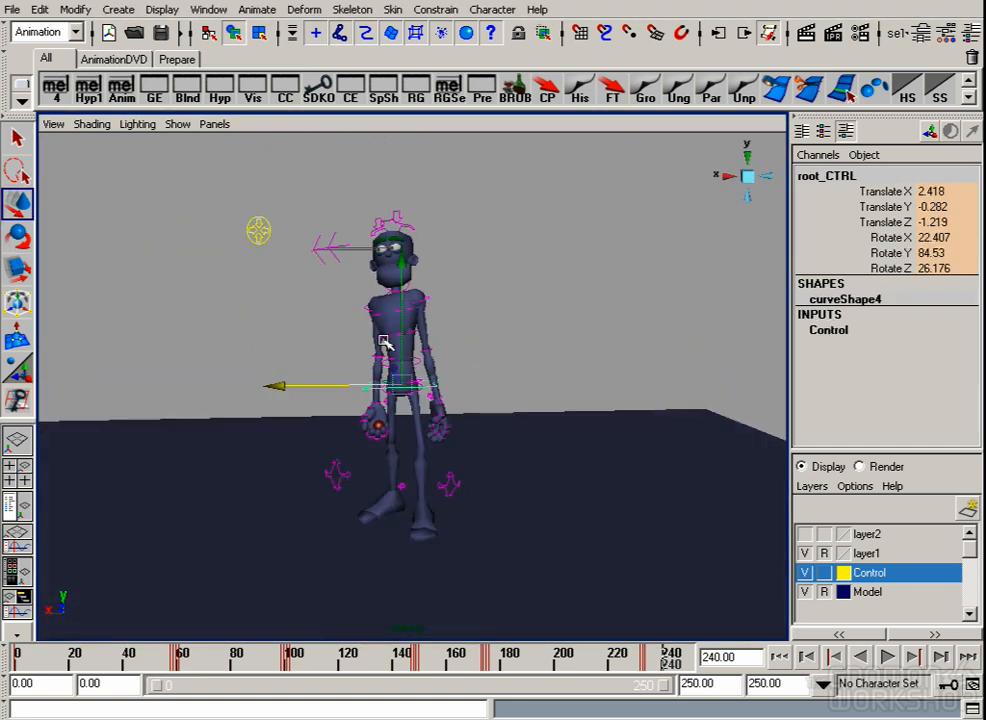
Step: Select both eye controls, rotate the gaze slightly upward while viewing through camera1, and clear the selection
left_click(258, 230)
key("e")
left_click(214, 124)
mouse_move(240, 144)
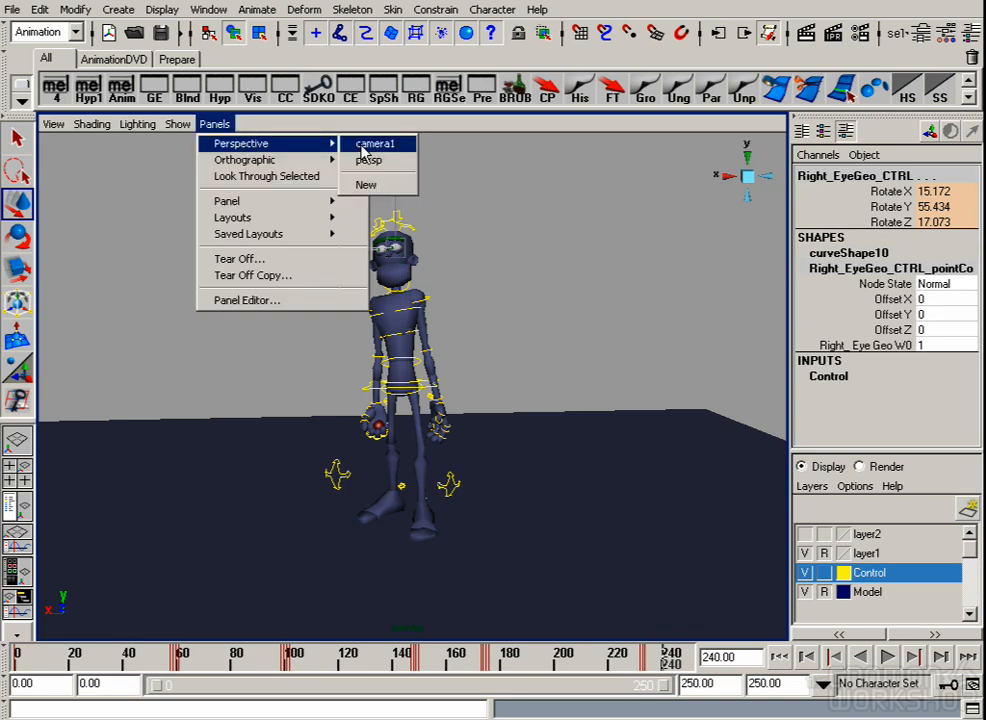
left_click(365, 143)
mouse_move(345, 291)
left_mouse_down()
mouse_move(367, 273)
mouse_move(340, 270)
left_mouse_up()
key("w")
left_click(375, 400)
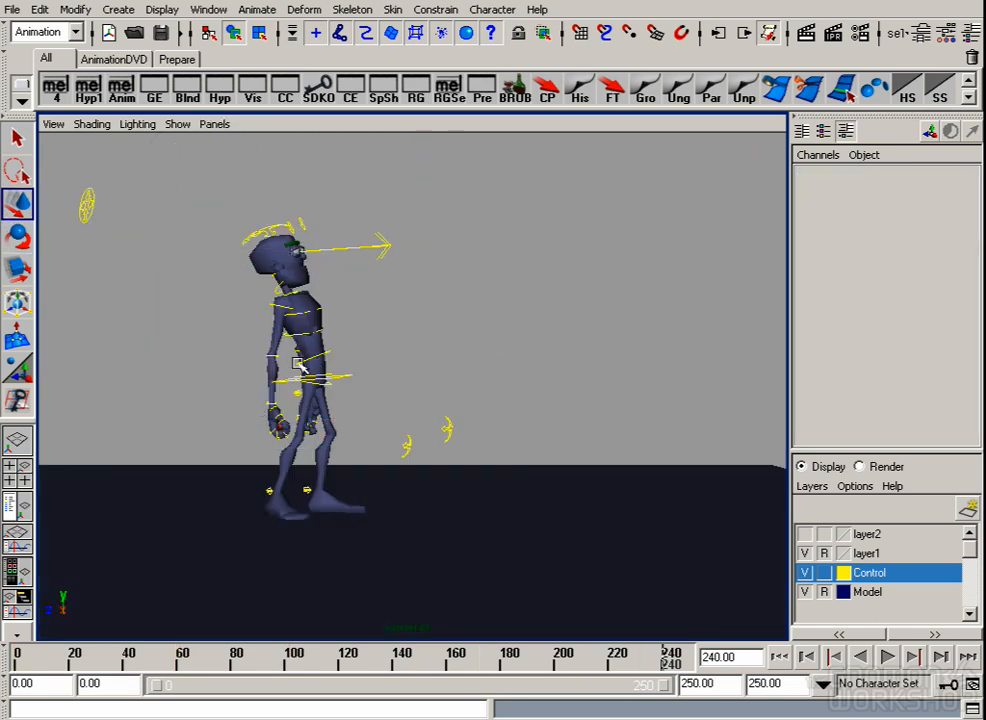
Step: Rotate the left arm with Left_ArmFk_CTRL in the perspective view to about Rotate X 86.959, Y 10.087, Z -26.621
left_click(278, 357)
key("e")
left_click_drag(385, 370, 379, 251)
left_click(352, 322)
key("space")
left_click(430, 305)
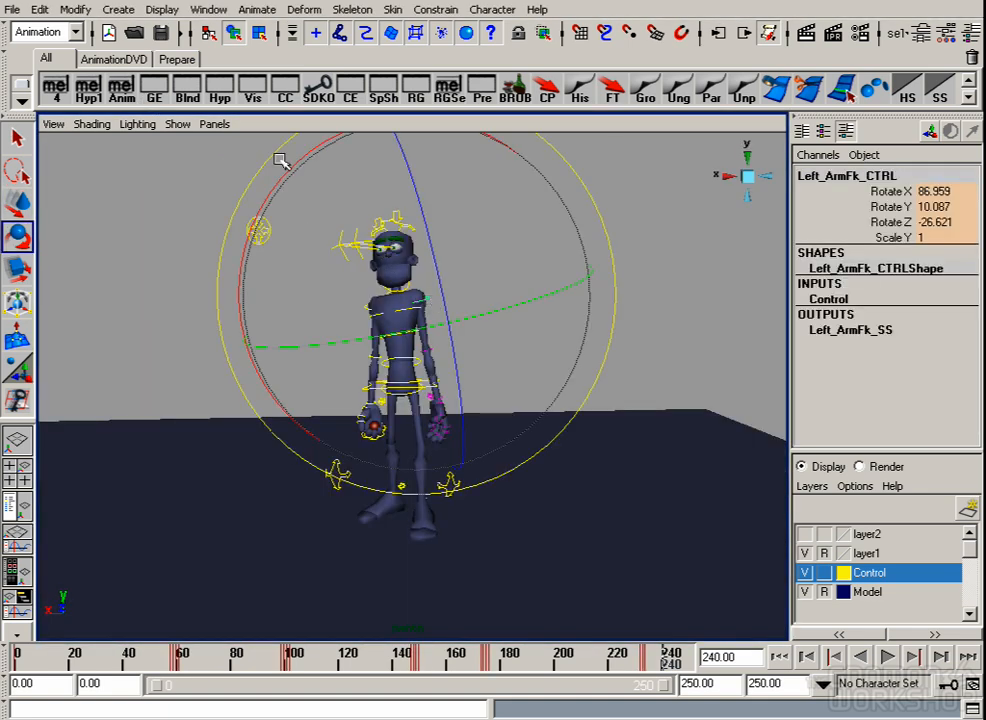
Step: Through camera1, swing Left_ArmFk_CTRL further back to about Rotate X 88.564, Y 19.271, Z -43.607, and clear the selection
left_click(214, 124)
left_click(370, 143)
left_click_drag(379, 234, 429, 218)
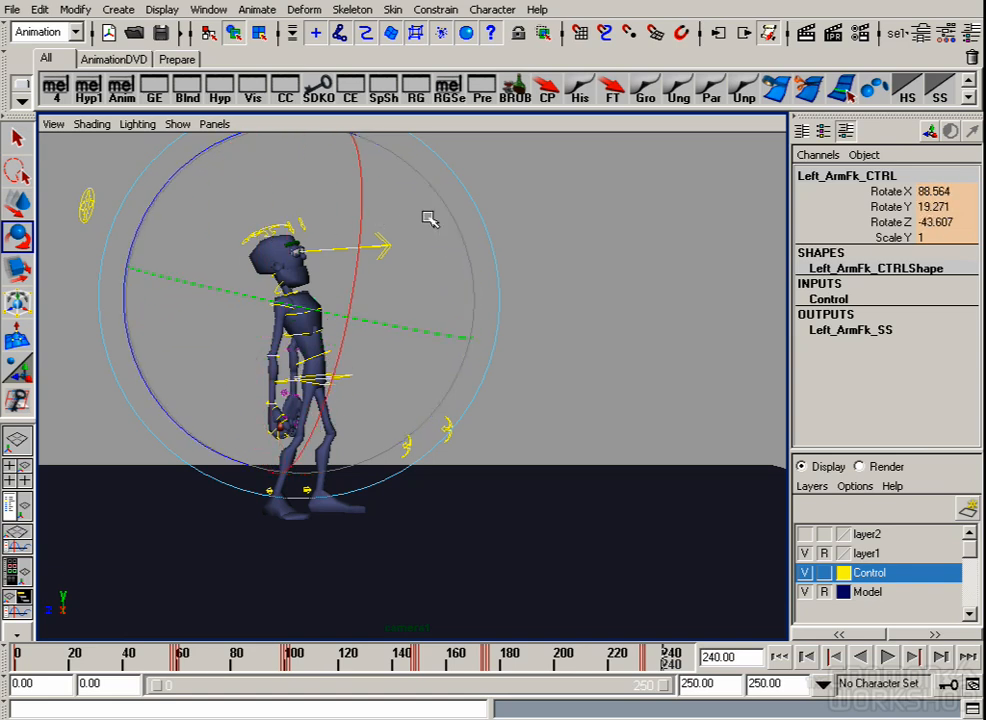
left_click_drag(302, 351, 426, 223)
key("w")
left_click(538, 254)
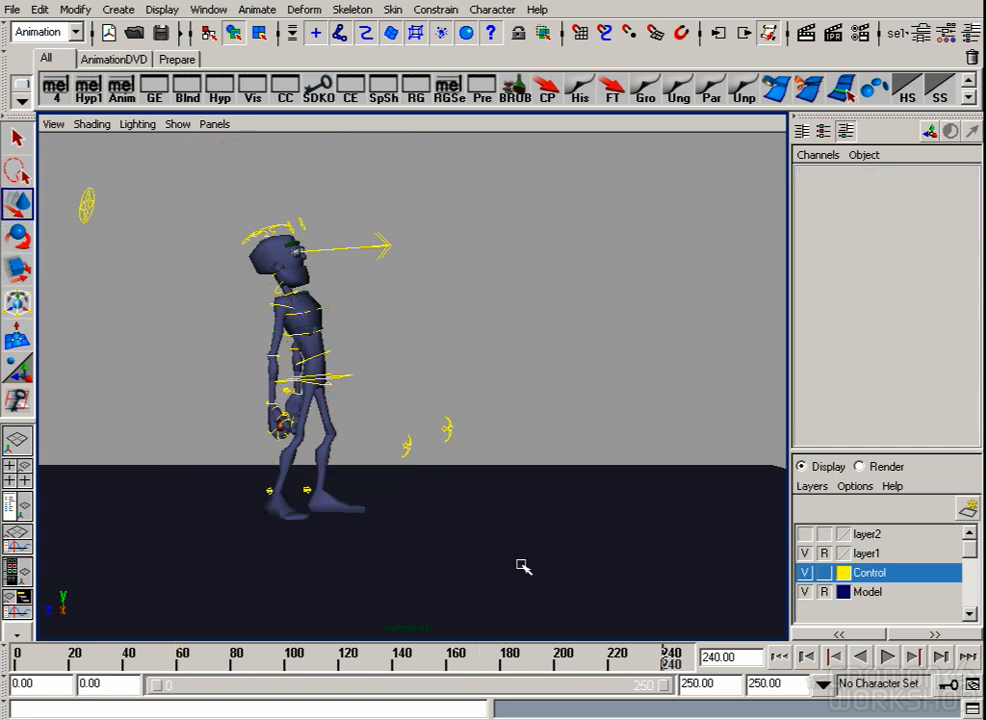
Step: Return to frame 0 and start saving the scene as a new file in the Maya_Files folder
key("alt+shift+v")
left_click(15, 10)
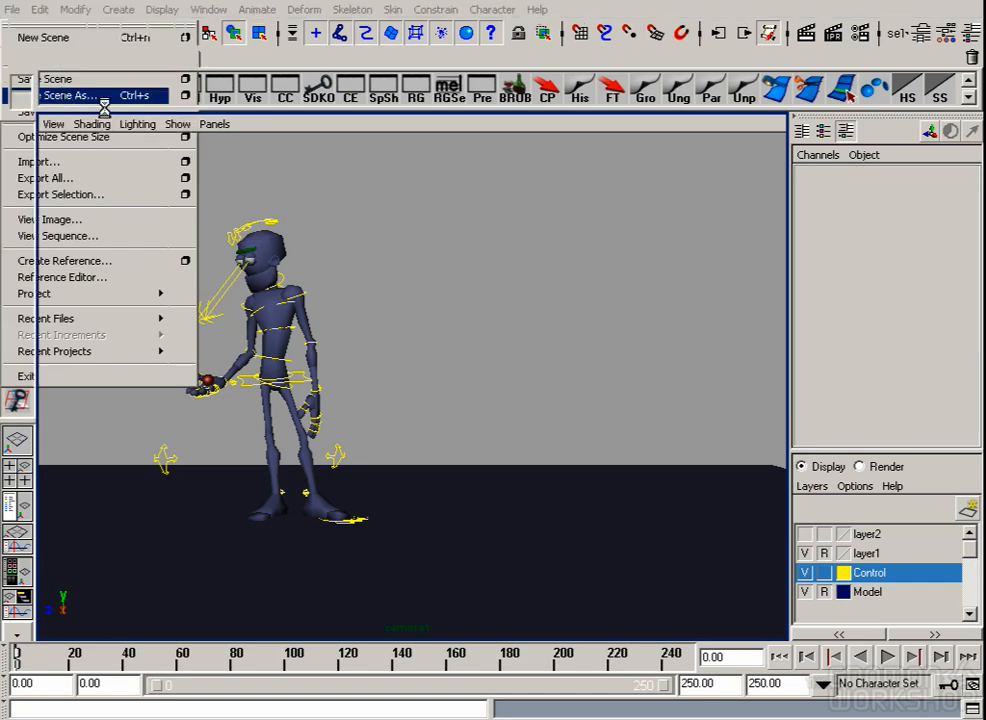
left_click(90, 96)
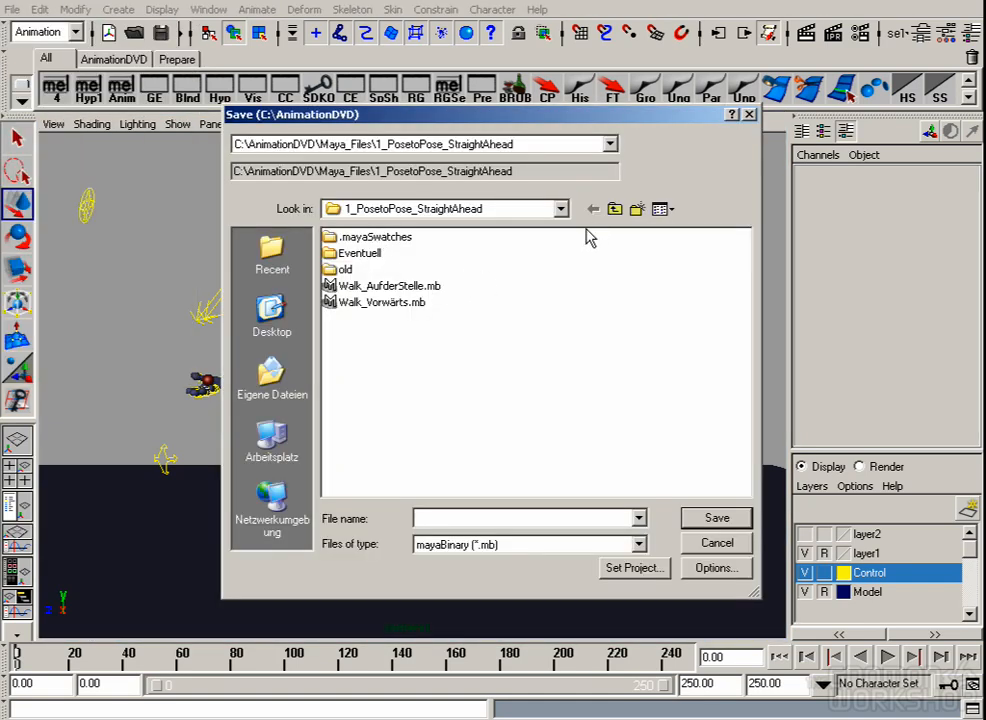
left_click(614, 209)
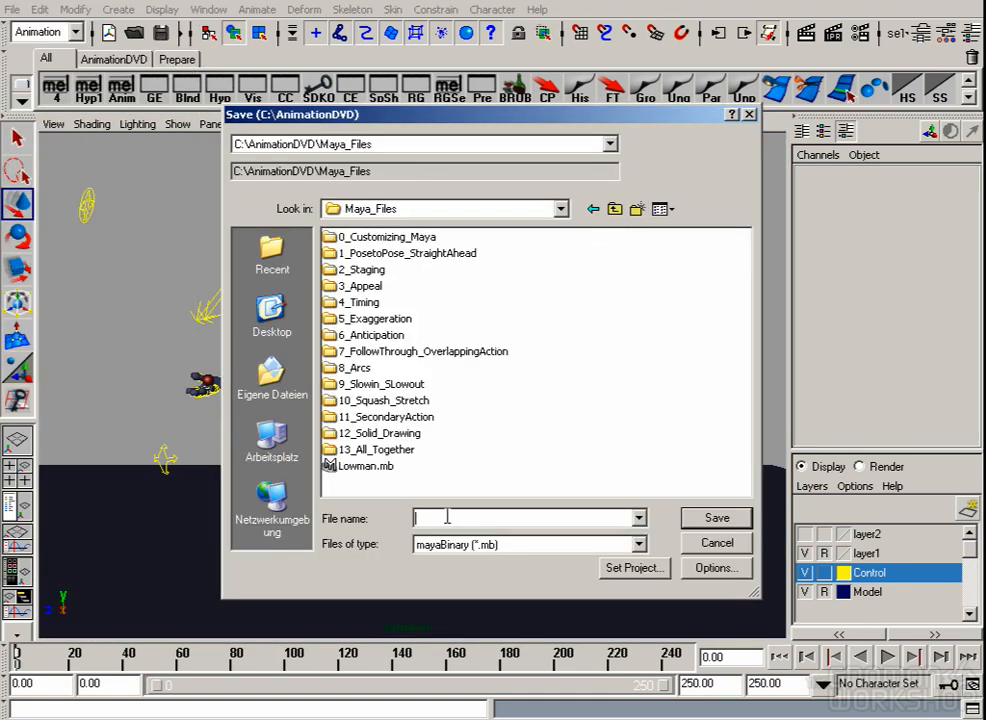